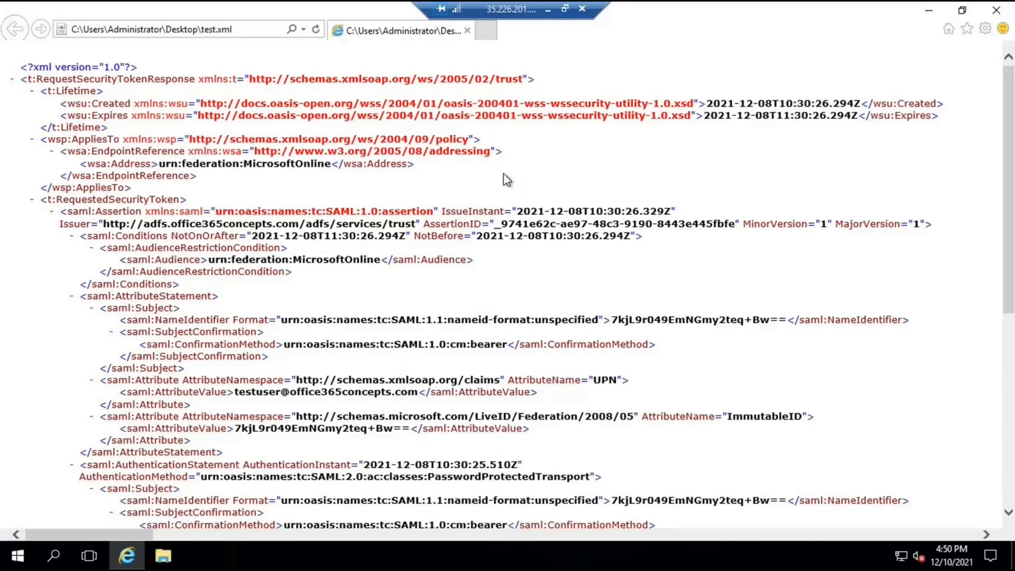
Highlight the Created timestamp in the lifetime block, then collapse the wsp:AppliesTo node
{"action": "left_click_drag", "start_coordinate": [91, 104], "coordinate": [133, 103]}
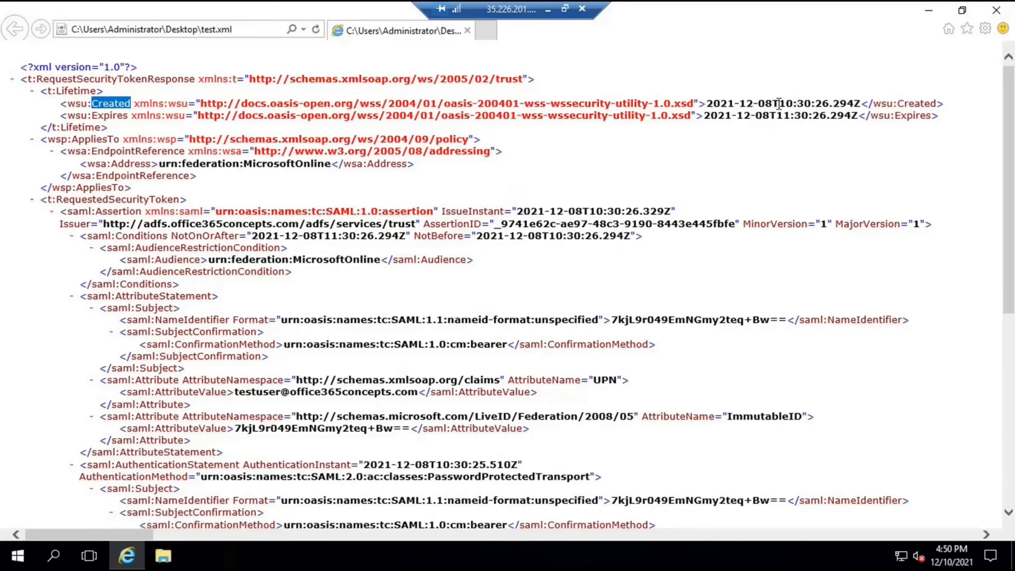
{"action": "left_click_drag", "start_coordinate": [771, 104], "coordinate": [713, 104]}
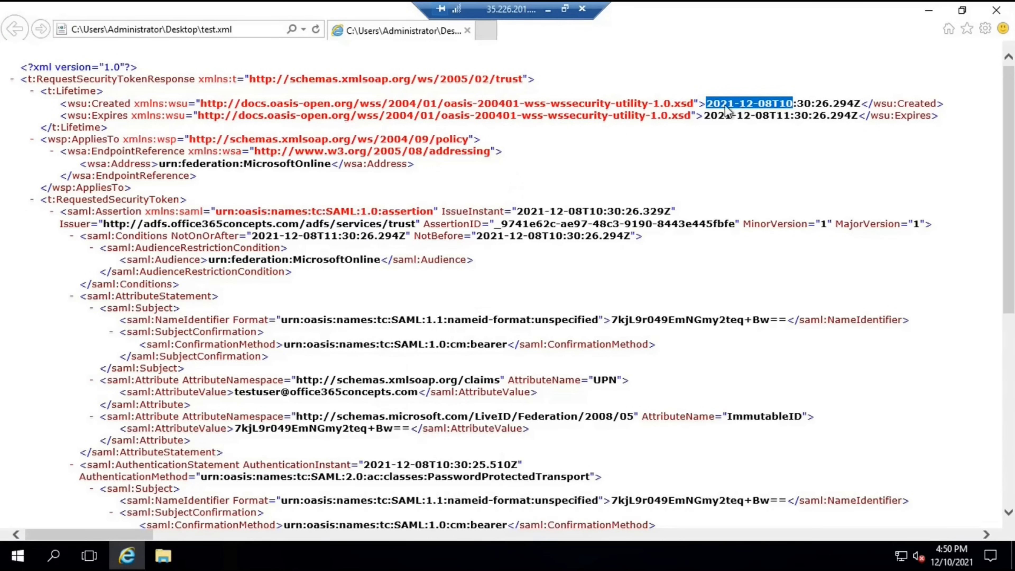
{"action": "left_click", "coordinate": [813, 141]}
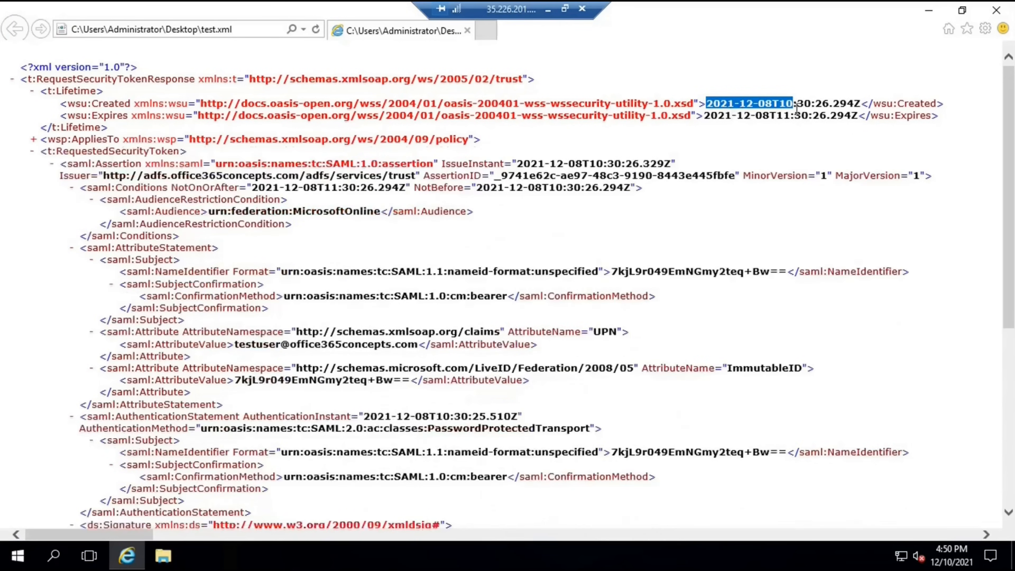
{"action": "left_click", "coordinate": [810, 106]}
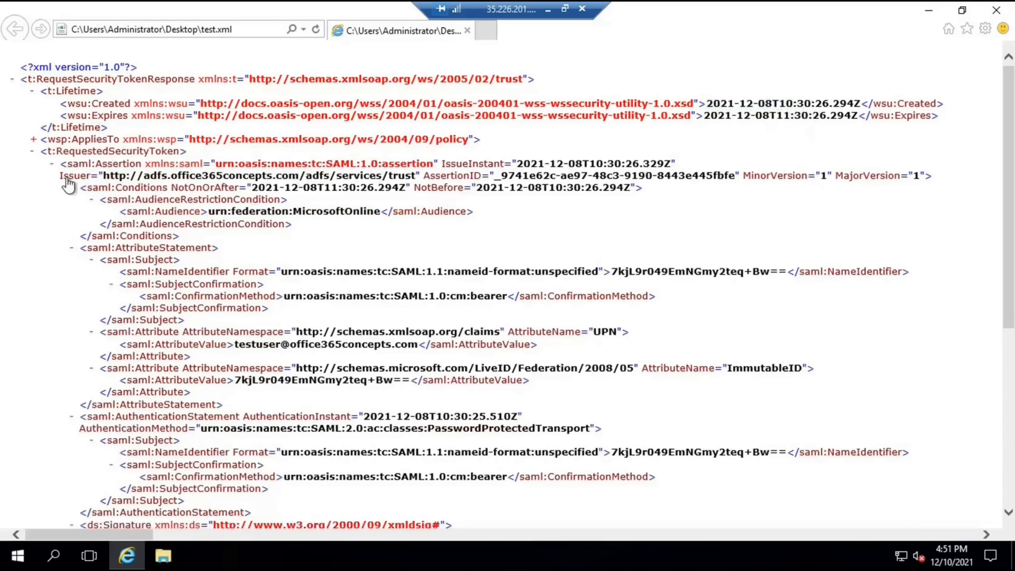
{"action": "left_click_drag", "start_coordinate": [90, 177], "coordinate": [416, 181]}
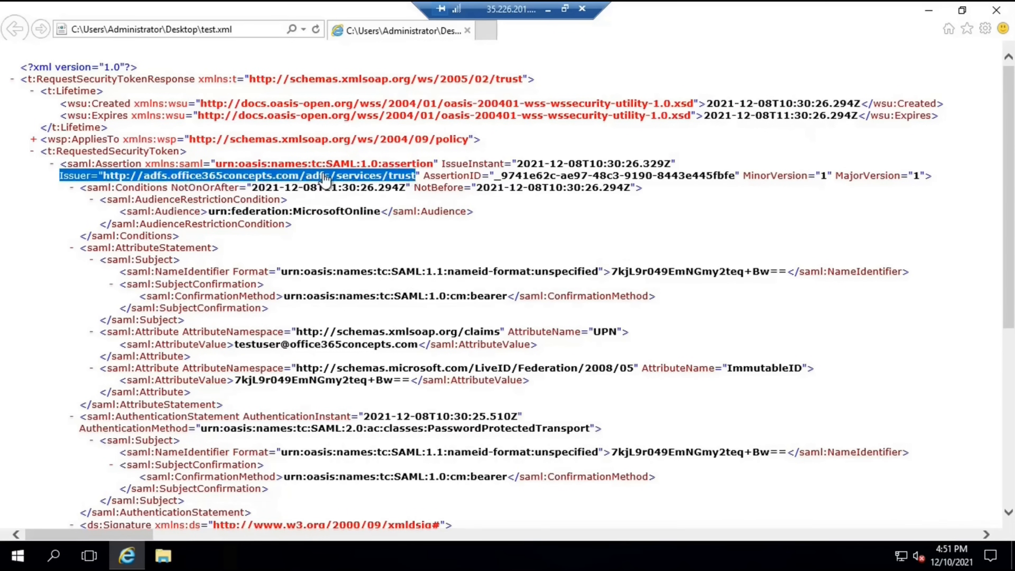
{"action": "left_click", "coordinate": [18, 556]}
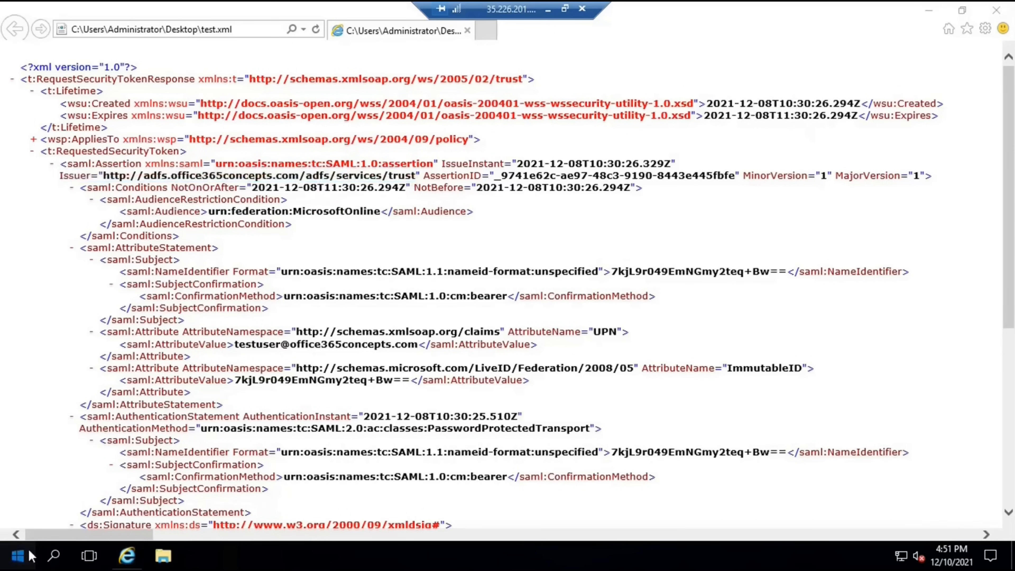
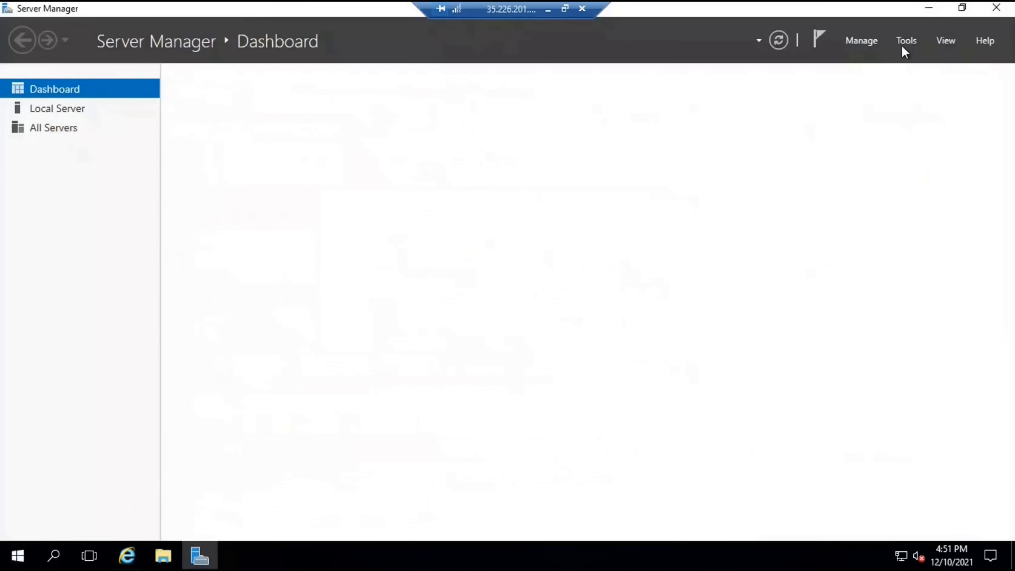
Launch AD FS Management from Server Manager's Tools menu, close Server Manager, and maximize the AD FS console
{"action": "left_click", "coordinate": [905, 42]}
{"action": "left_click", "coordinate": [858, 60]}
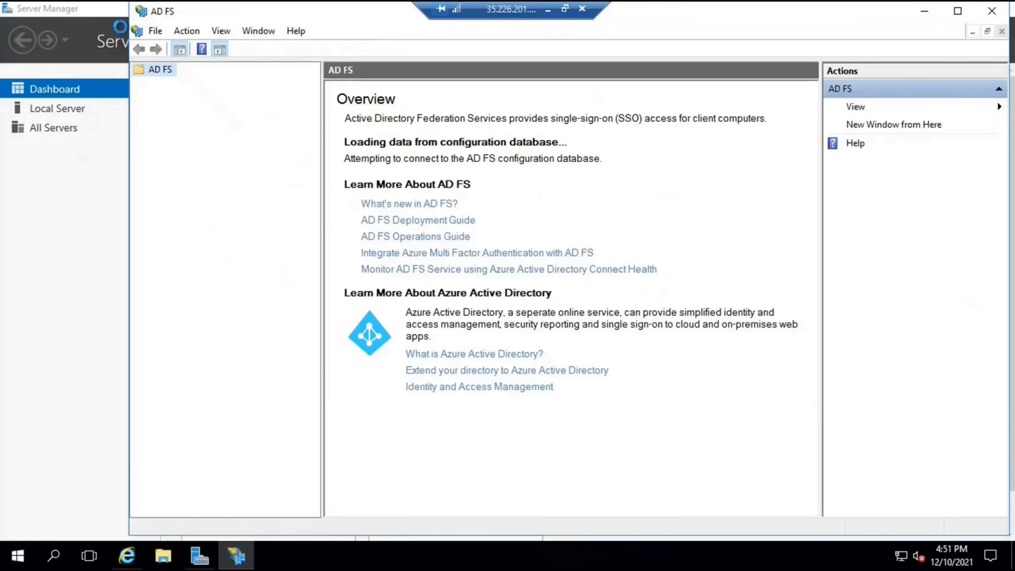
{"action": "left_click", "coordinate": [77, 21]}
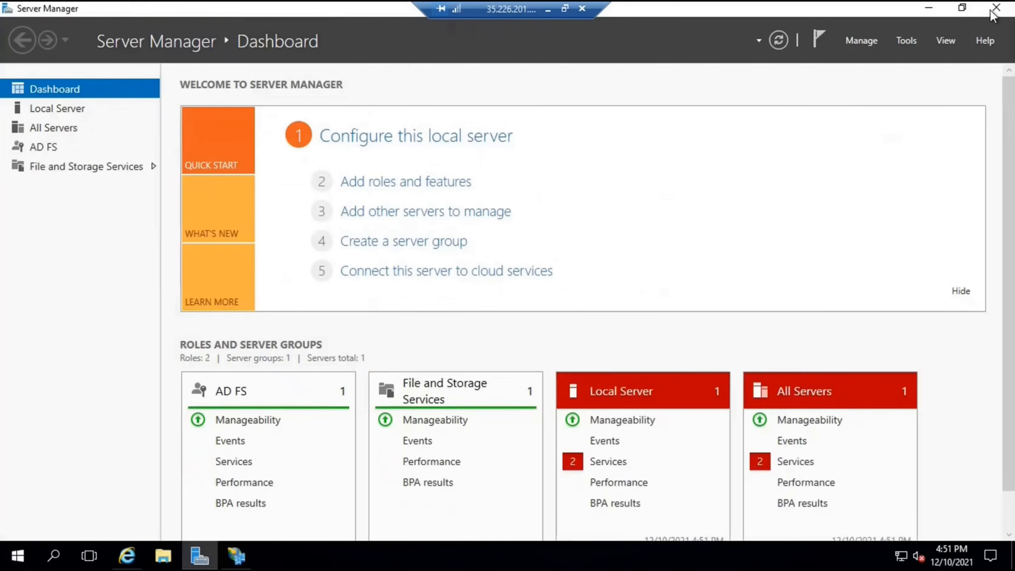
{"action": "left_click", "coordinate": [996, 8]}
{"action": "left_click", "coordinate": [957, 11]}
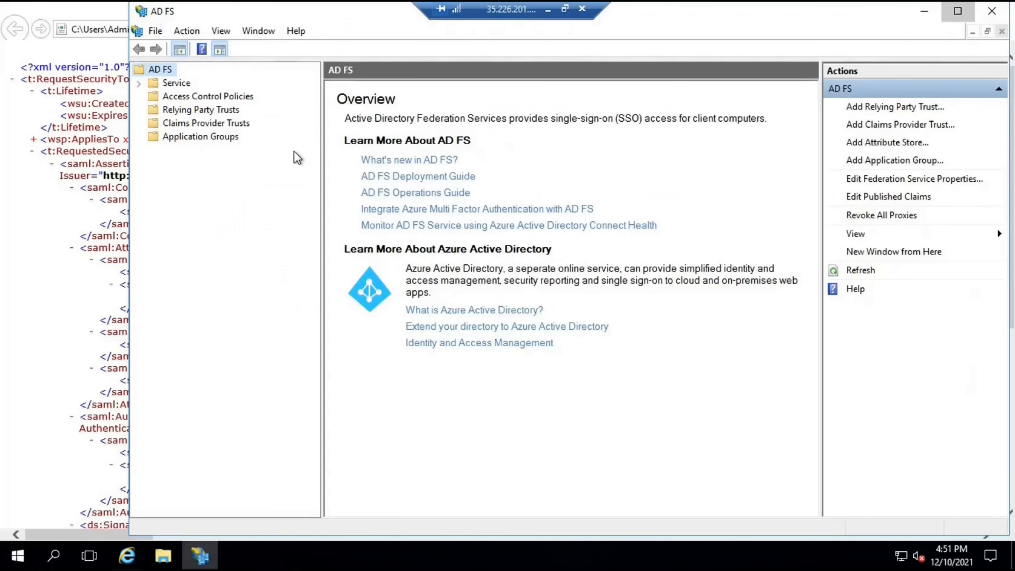
{"action": "right_click", "coordinate": [21, 64]}
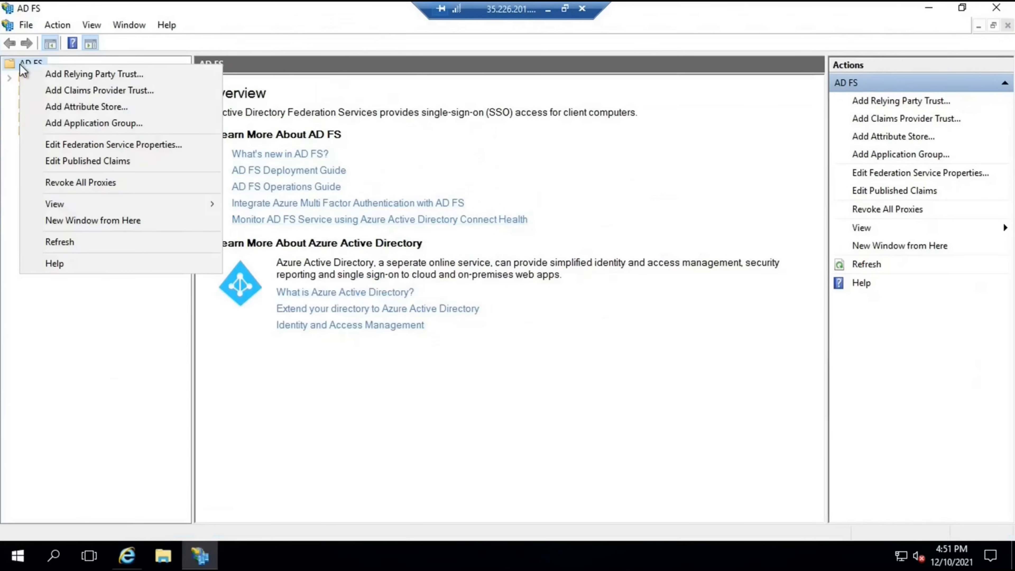
Open Edit Federation Service Properties and highlight the adfs.office365concepts.com host name in the identifier
{"action": "left_click", "coordinate": [213, 146]}
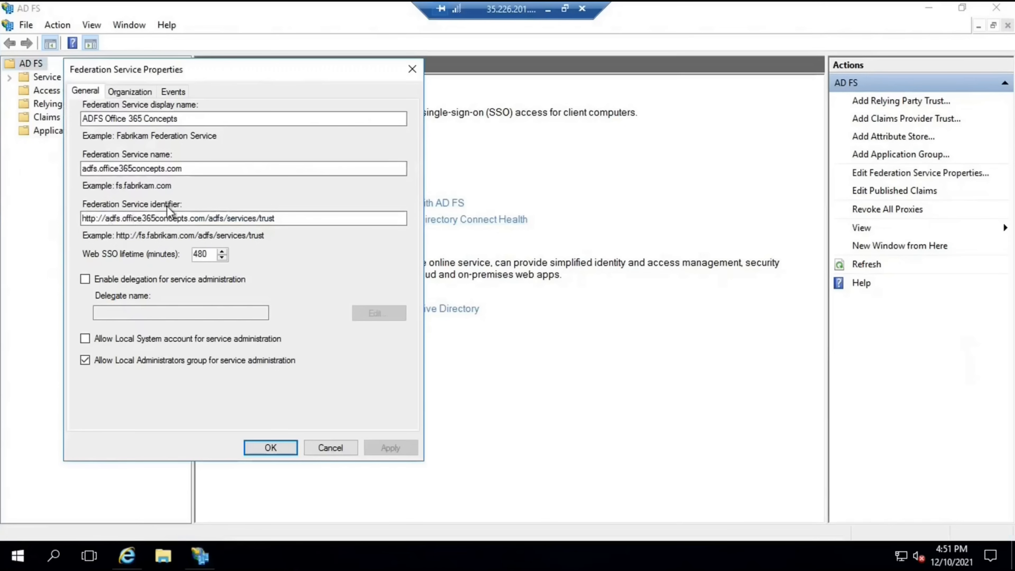
{"action": "left_click", "coordinate": [106, 219]}
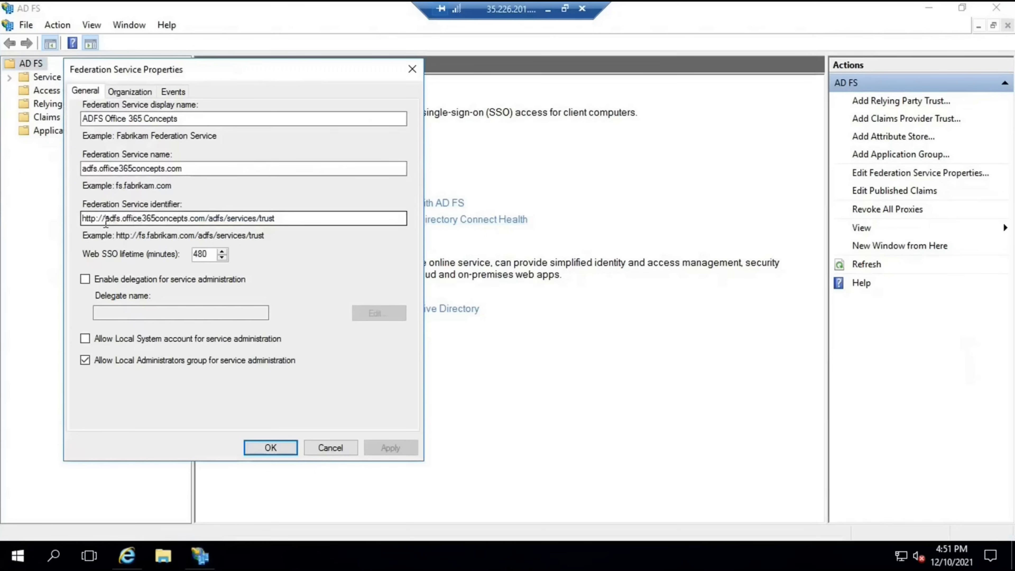
{"action": "left_click_drag", "start_coordinate": [105, 219], "coordinate": [206, 218]}
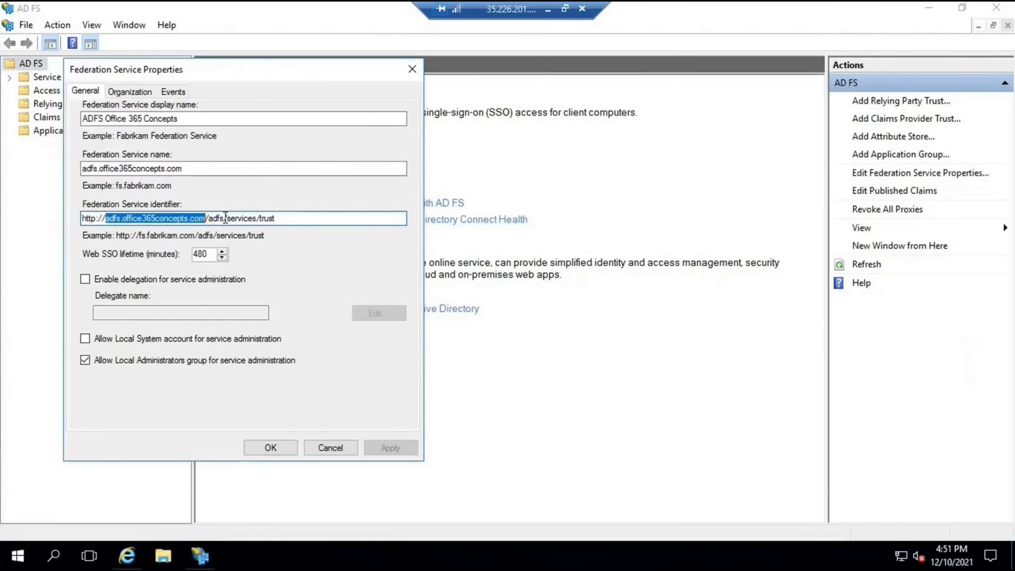
{"action": "left_click", "coordinate": [257, 217]}
{"action": "left_click", "coordinate": [282, 219]}
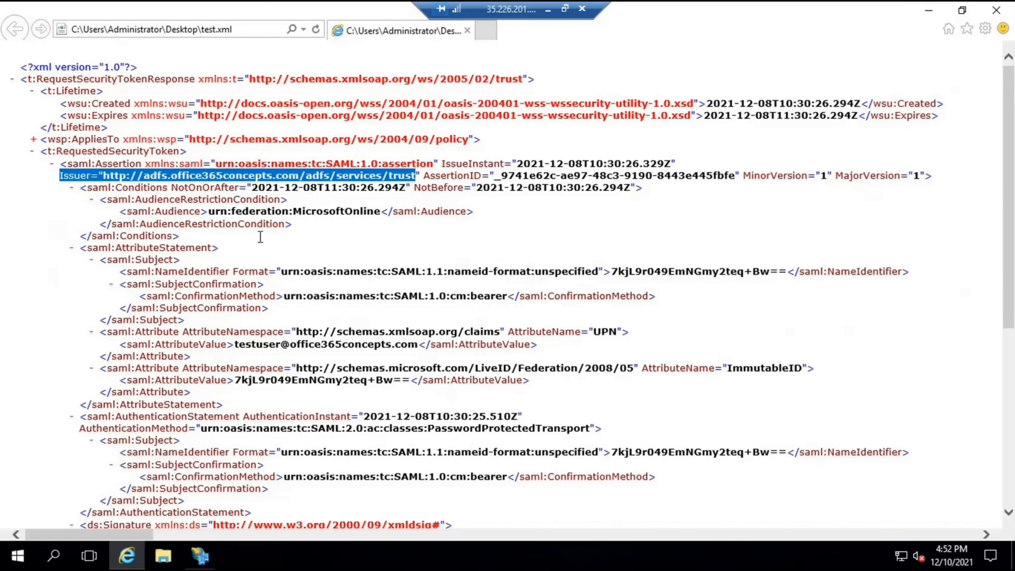
Highlight the audience urn:federation:MicrosoftOnline in test.xml and scroll further down the token
{"action": "left_click_drag", "start_coordinate": [228, 212], "coordinate": [373, 206]}
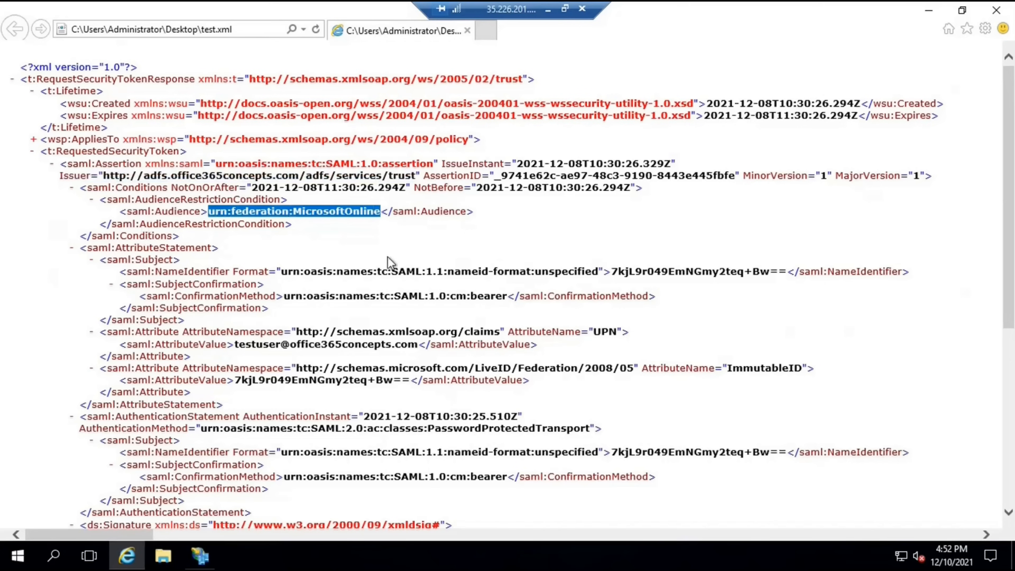
{"action": "scroll", "coordinate": [499, 313], "scroll_direction": "down", "scroll_amount": 2}
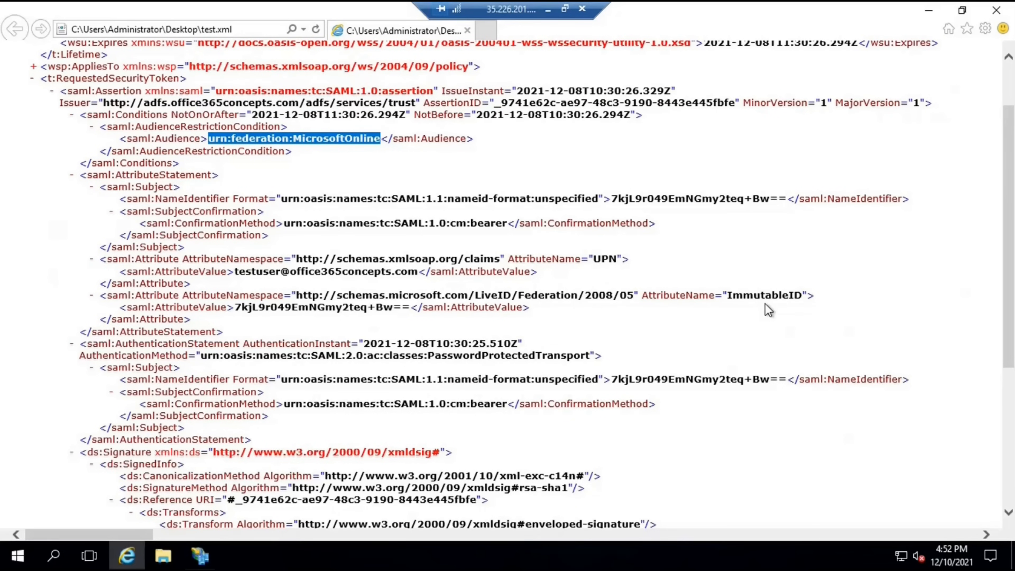
Highlight the UPN and ImmutableID values, then scroll to the rsa-sha1 signature and X509 certificate
{"action": "left_click_drag", "start_coordinate": [265, 275], "coordinate": [410, 276]}
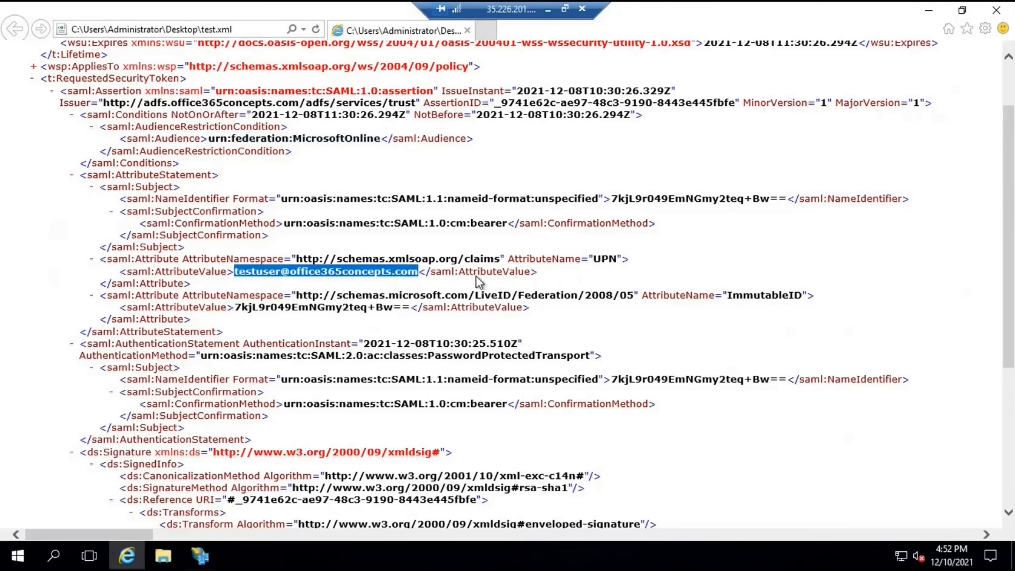
{"action": "left_click_drag", "start_coordinate": [235, 307], "coordinate": [393, 311]}
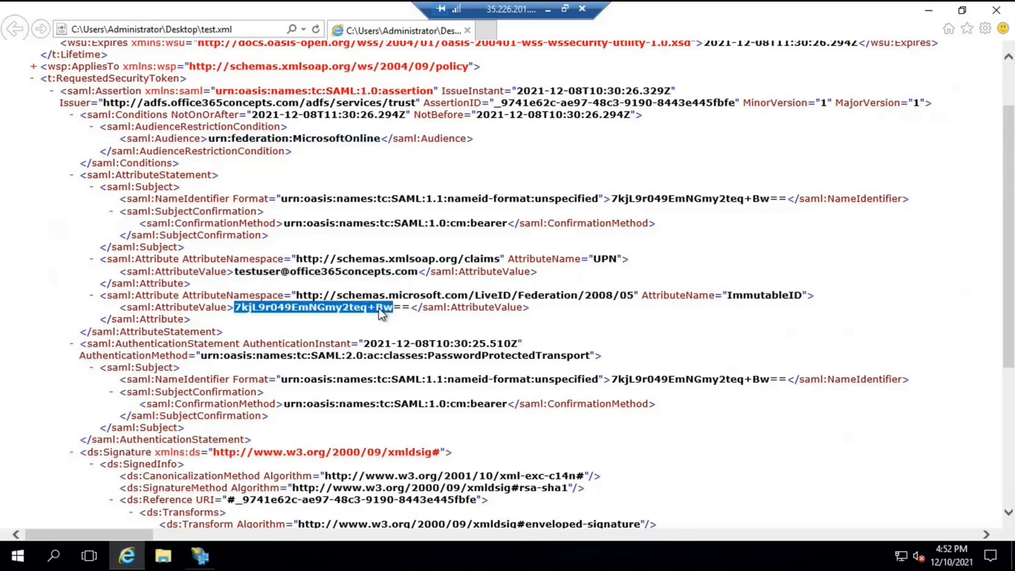
{"action": "left_click", "coordinate": [355, 280]}
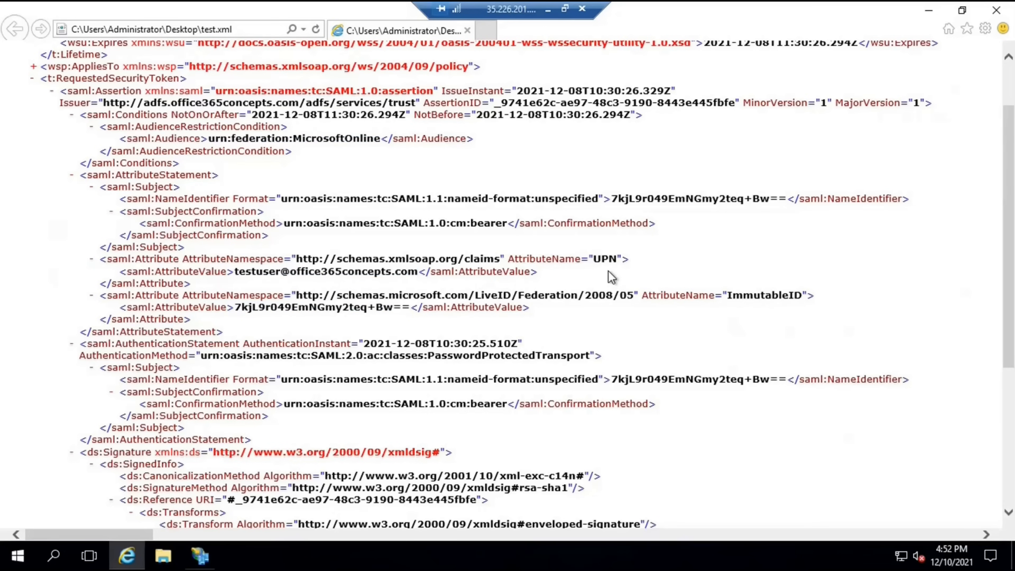
{"action": "scroll", "coordinate": [631, 248], "scroll_direction": "down", "scroll_amount": 3}
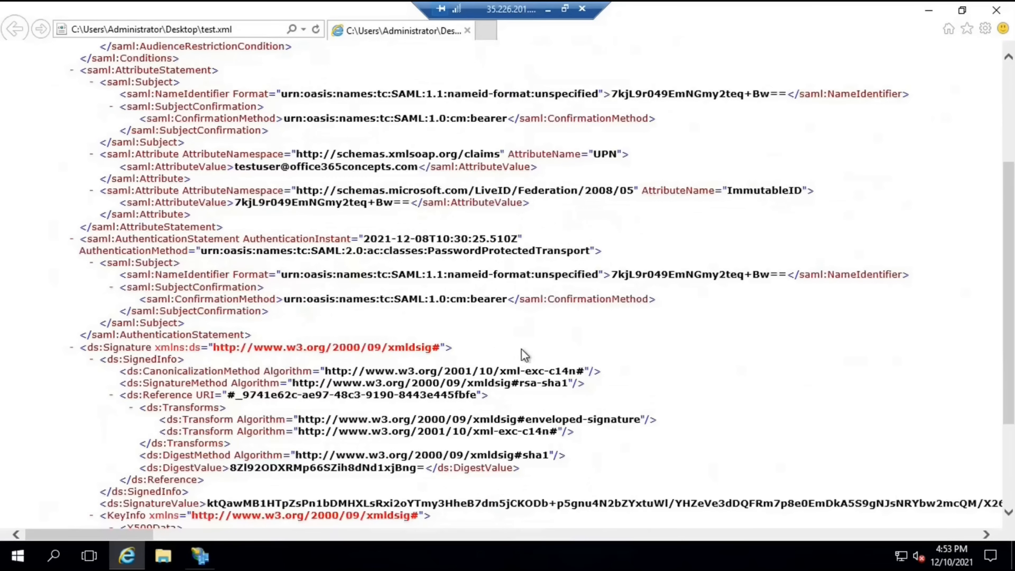
{"action": "scroll", "coordinate": [476, 362], "scroll_direction": "down", "scroll_amount": 4}
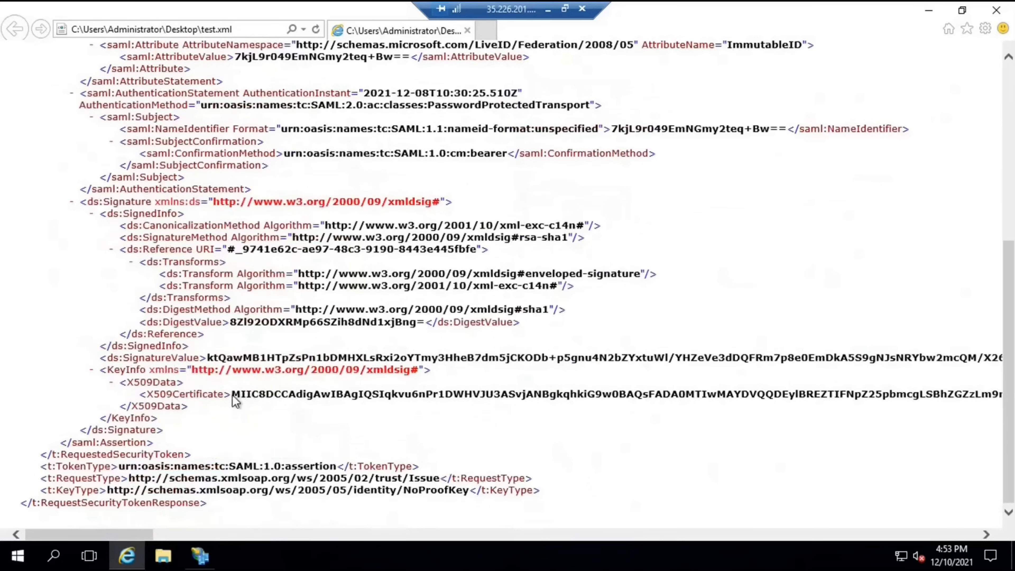
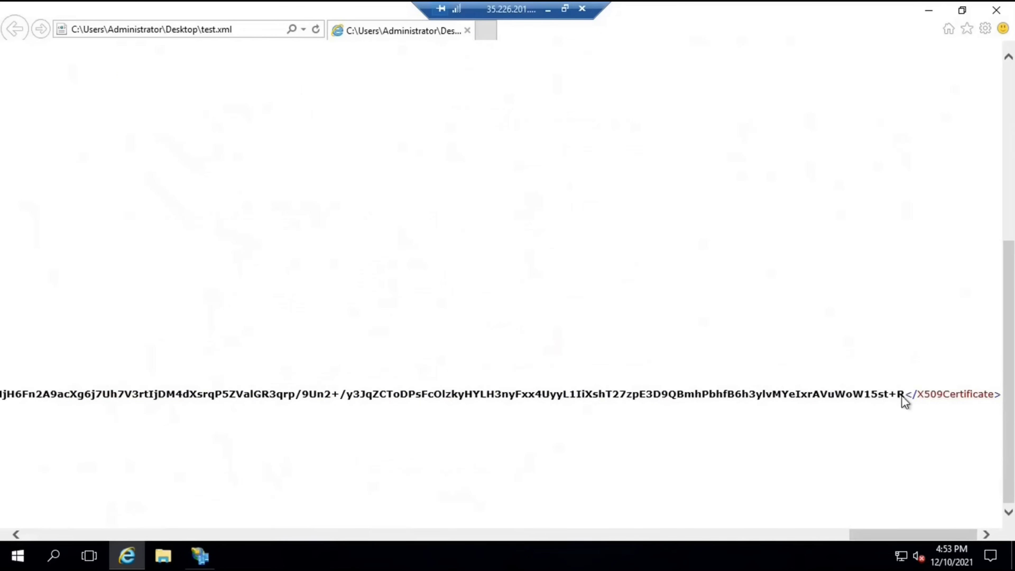
Extend the selection to the end of the X509Certificate value so the whole signing string is highlighted
{"action": "left_click", "coordinate": [902, 395], "text": "shift"}
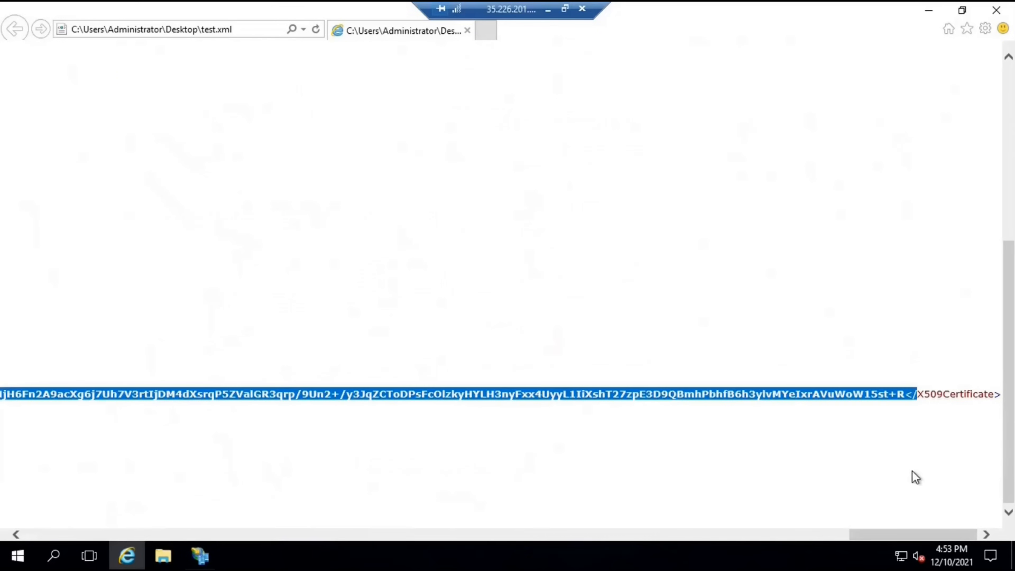
{"action": "scroll", "coordinate": [912, 471], "scroll_direction": "left", "scroll_amount": 3}
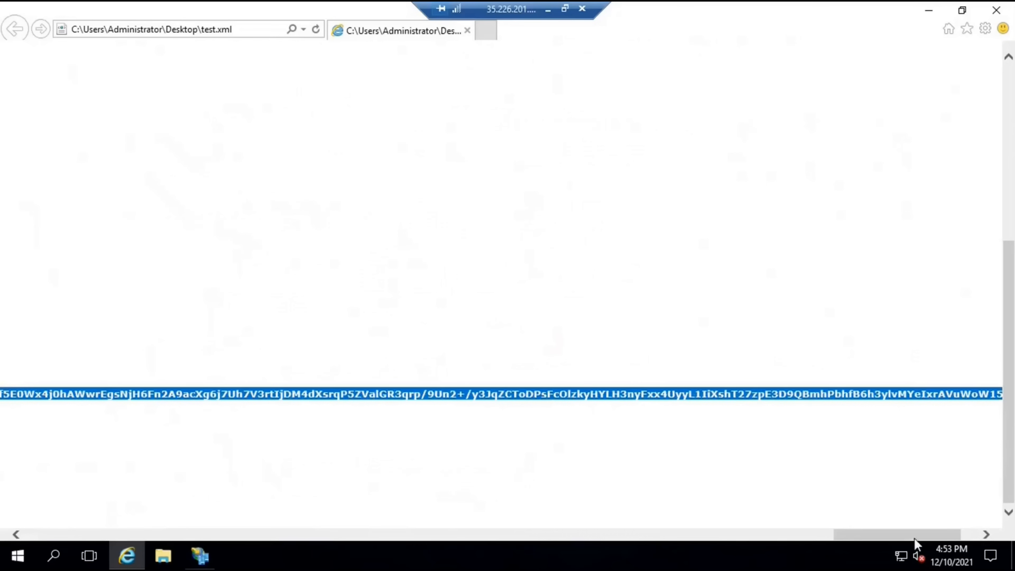
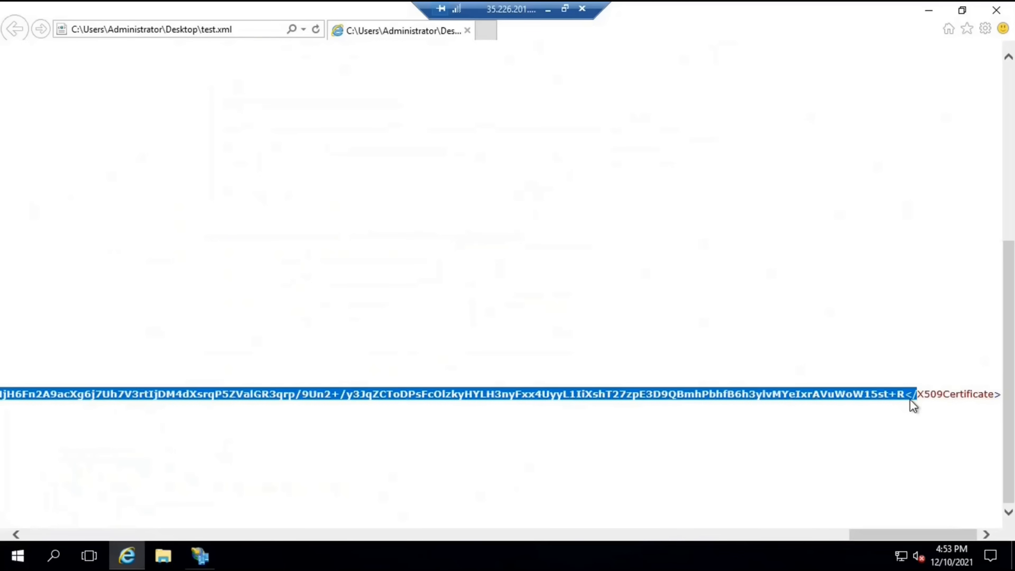
Bring up the Windows Run dialog to launch Notepad for the copied certificate text
{"action": "key", "text": "super+r"}
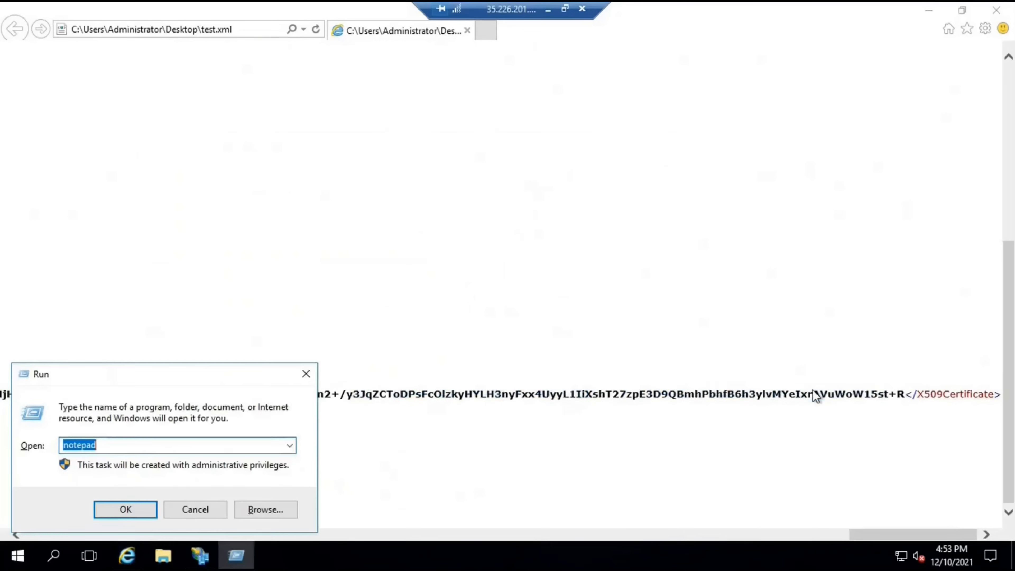
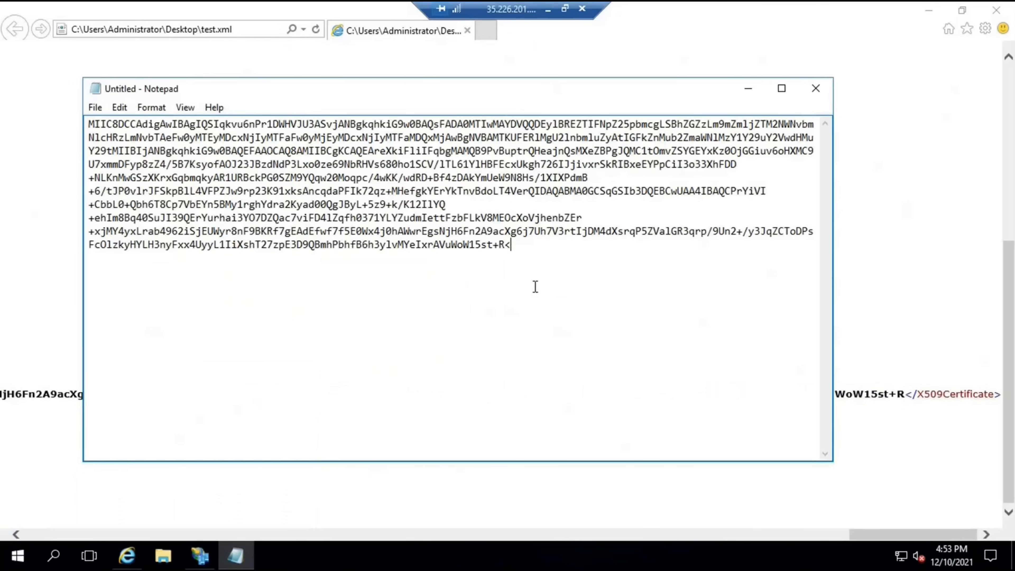
Save the pasted certificate text to the Desktop as test.cer and close Notepad
{"action": "left_click", "coordinate": [98, 108]}
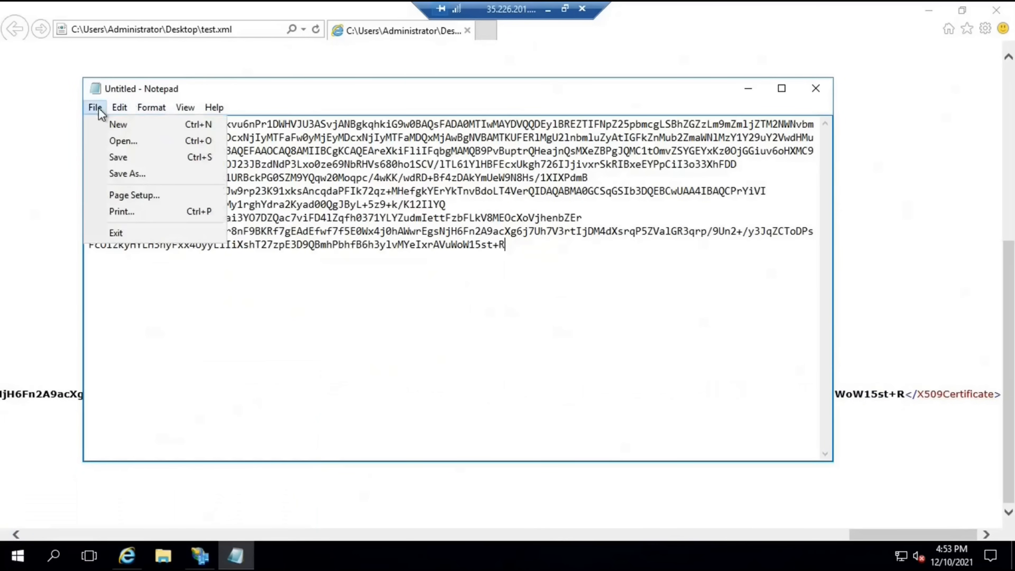
{"action": "left_click", "coordinate": [127, 173]}
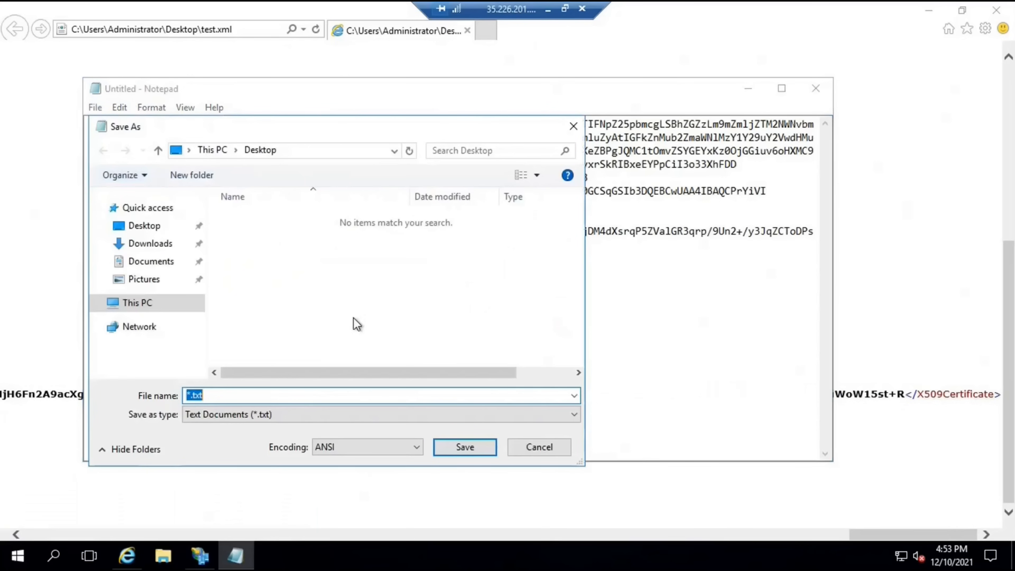
{"action": "left_click", "coordinate": [143, 226]}
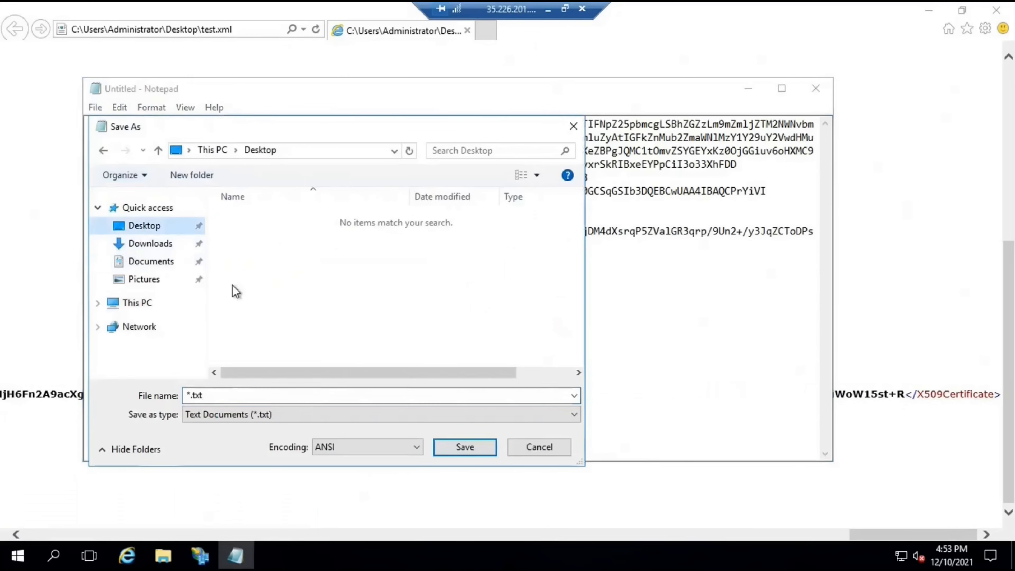
{"action": "left_click", "coordinate": [220, 395]}
{"action": "type", "text": "test.cer"}
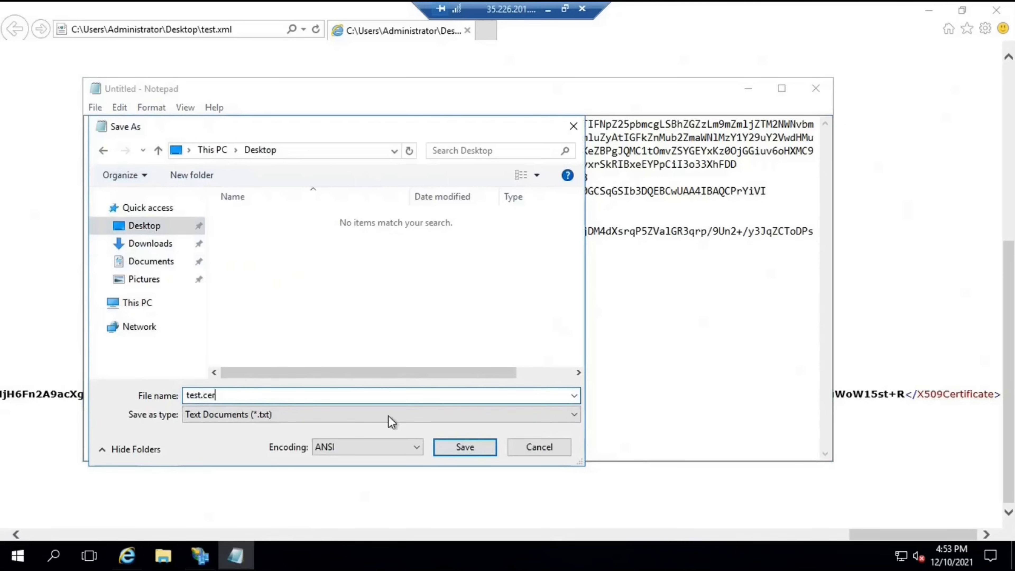
{"action": "left_click", "coordinate": [466, 447]}
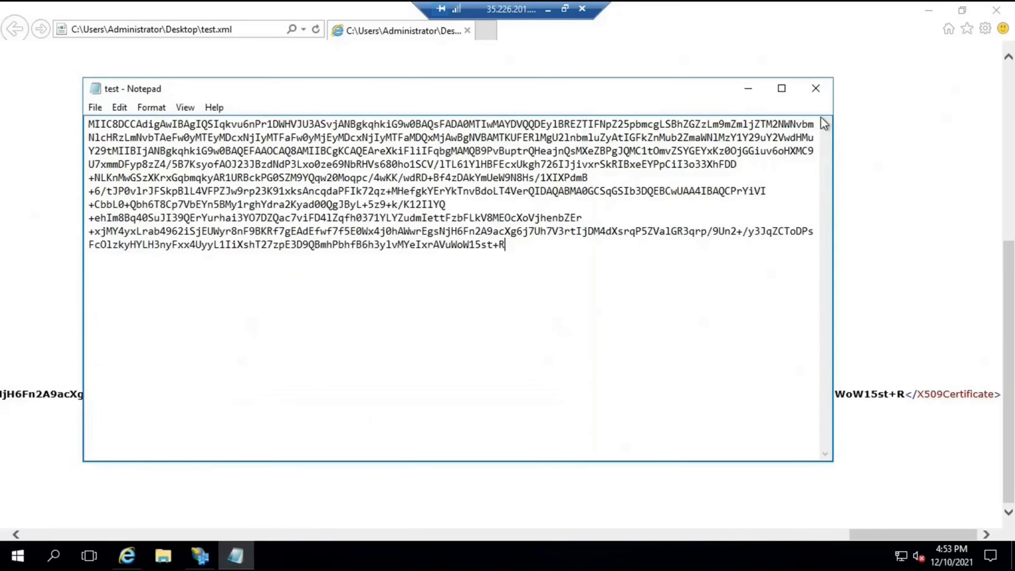
{"action": "left_click", "coordinate": [816, 88]}
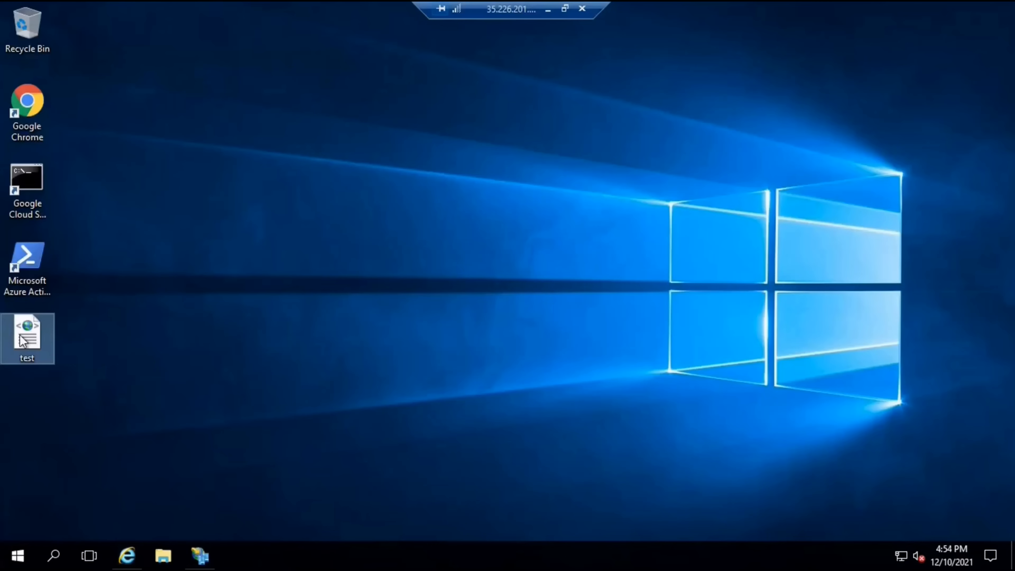
Open test.cer from the desktop and close the Federation Service Properties dialog
{"action": "double_click", "coordinate": [27, 411]}
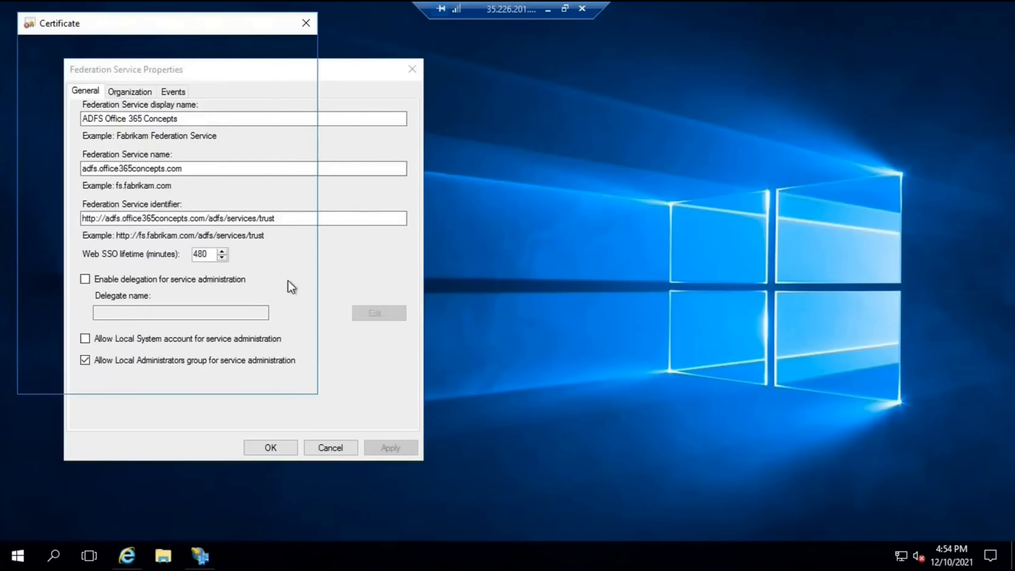
{"action": "left_click", "coordinate": [418, 91]}
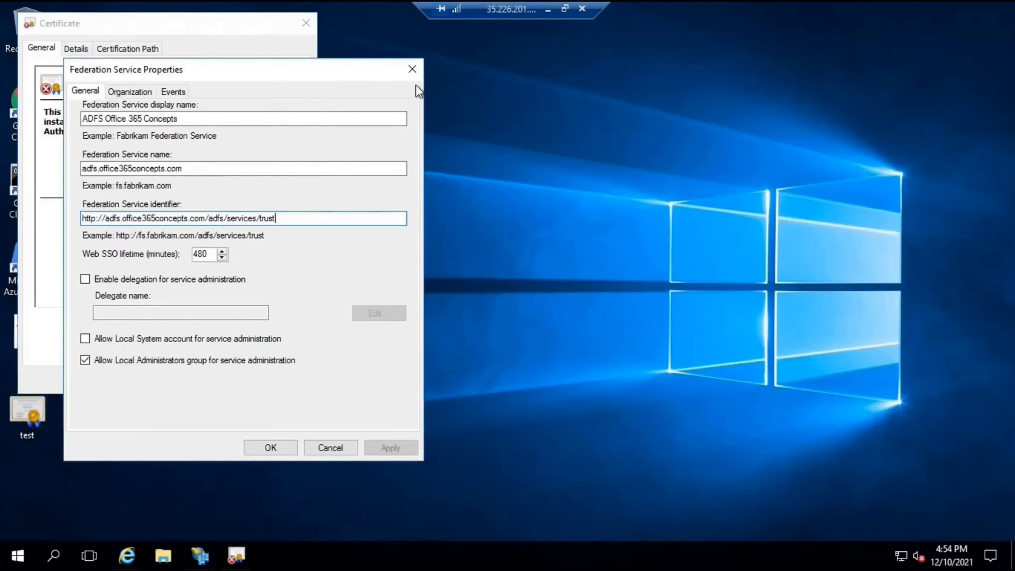
{"action": "left_click", "coordinate": [412, 69]}
{"action": "left_click_drag", "start_coordinate": [220, 30], "coordinate": [818, 126]}
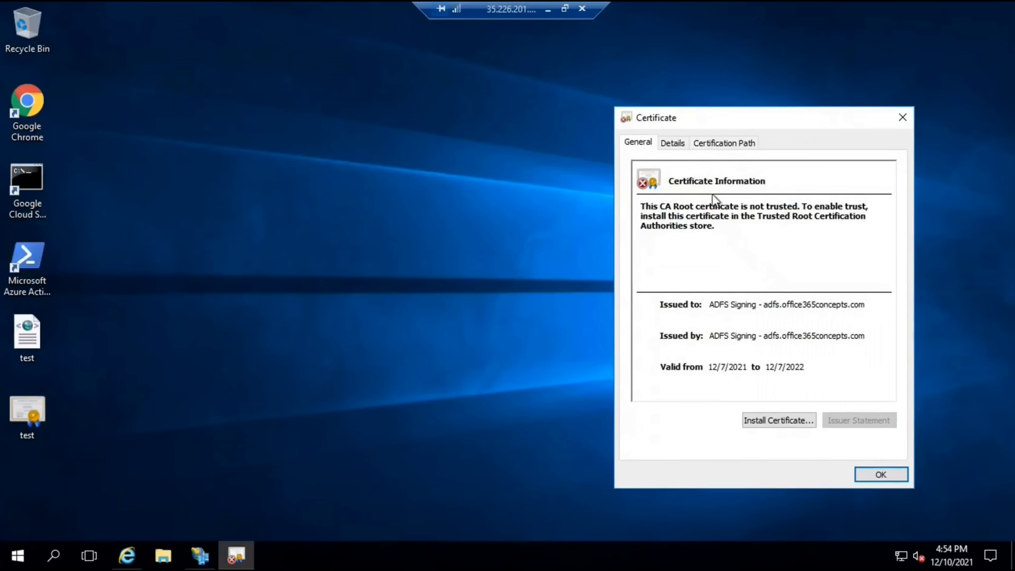
Show the test.cer certificate's Thumbprint field on the Details tab
{"action": "left_click", "coordinate": [679, 147]}
{"action": "left_click_drag", "start_coordinate": [896, 230], "coordinate": [895, 328]}
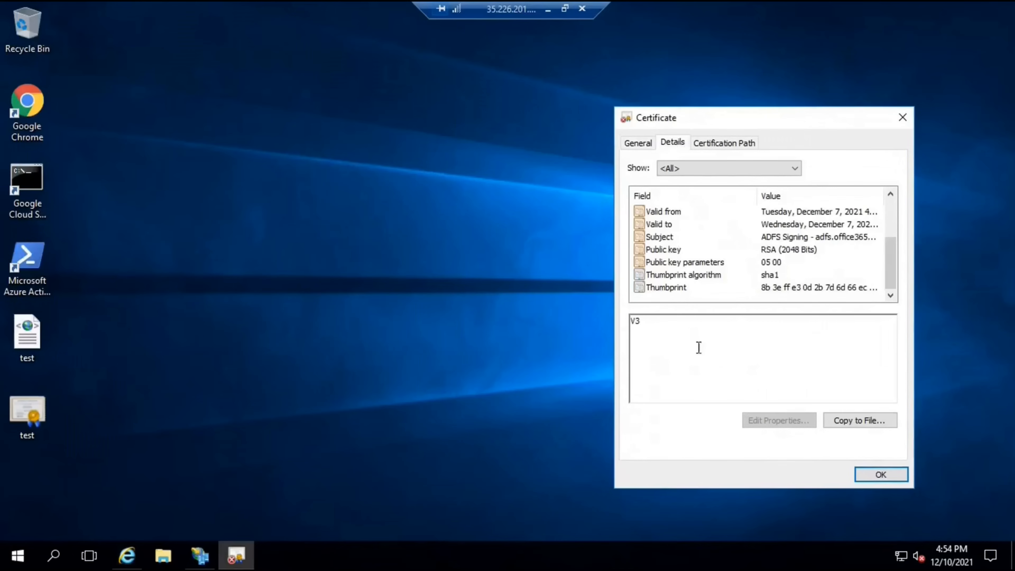
{"action": "left_click", "coordinate": [673, 291]}
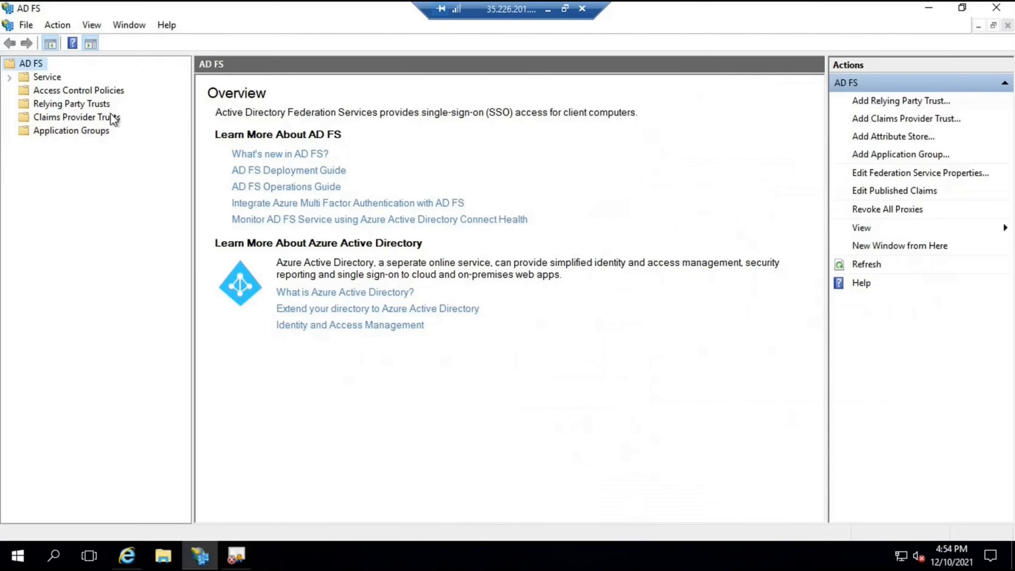
Open the ADFS Signing certificate from Service > Certificates and show its Thumbprint
{"action": "left_click", "coordinate": [10, 77]}
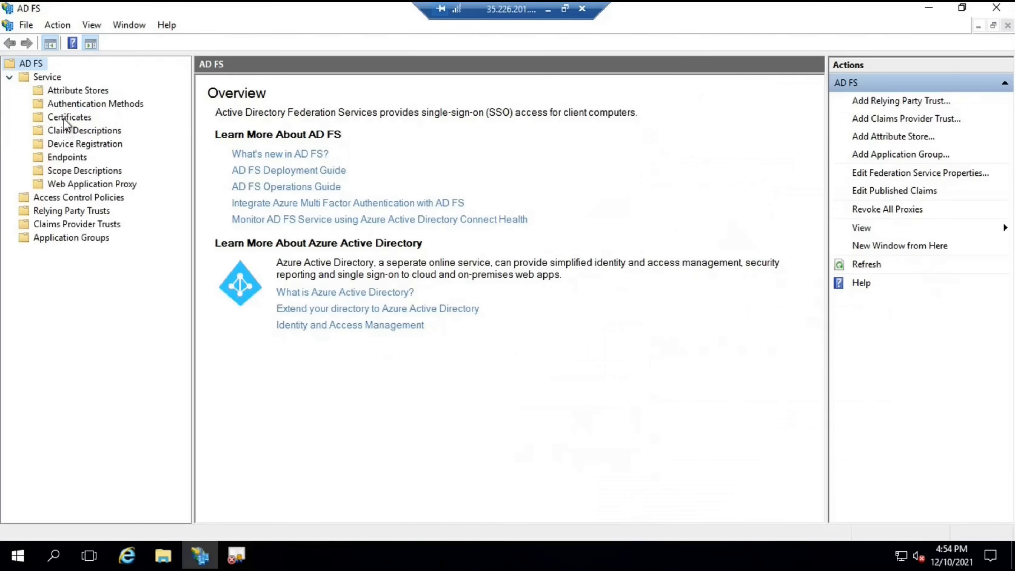
{"action": "left_click", "coordinate": [69, 117]}
{"action": "double_click", "coordinate": [256, 181]}
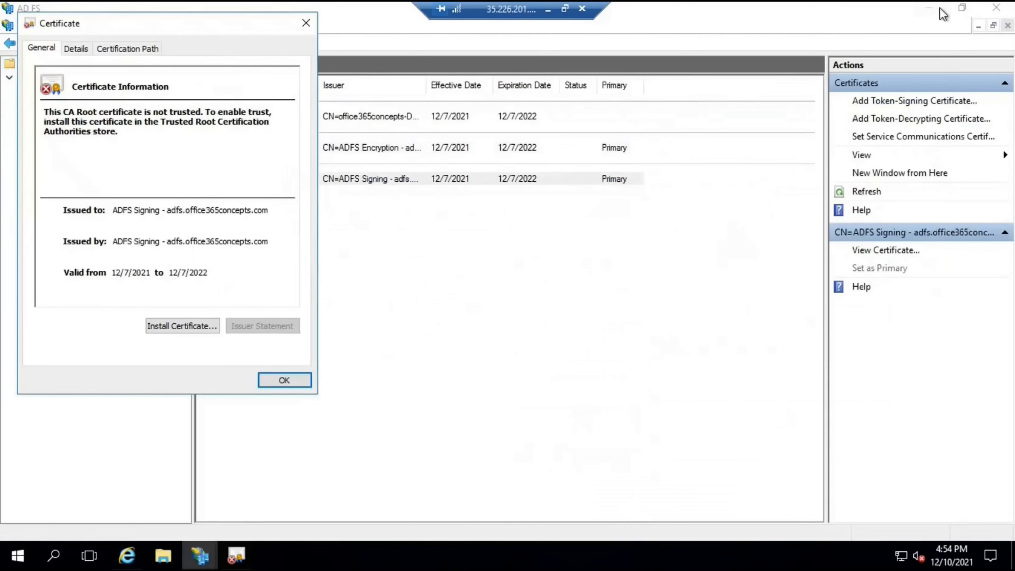
{"action": "left_click", "coordinate": [939, 9]}
{"action": "left_click_drag", "start_coordinate": [210, 18], "coordinate": [431, 121]}
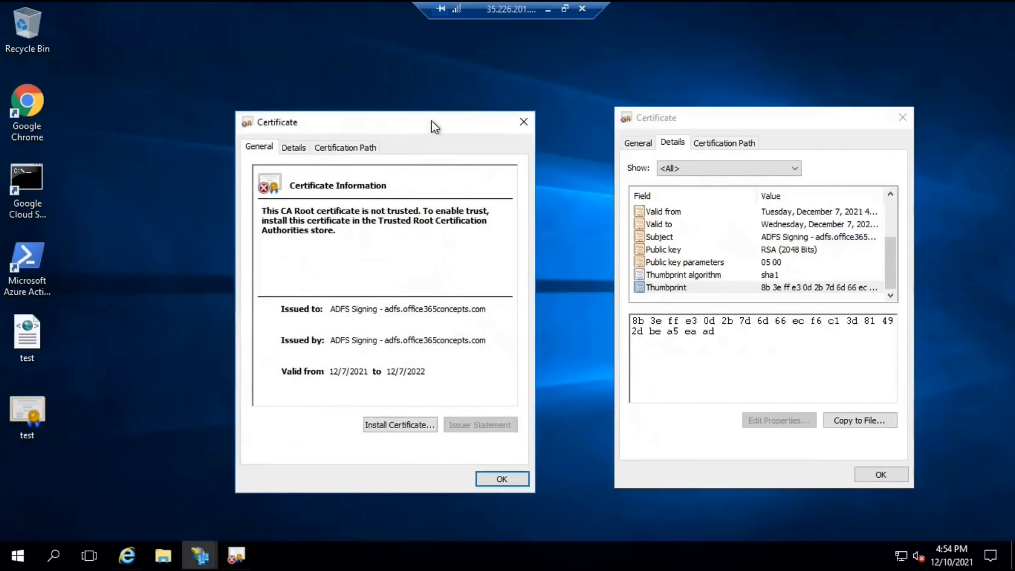
{"action": "left_click", "coordinate": [301, 154]}
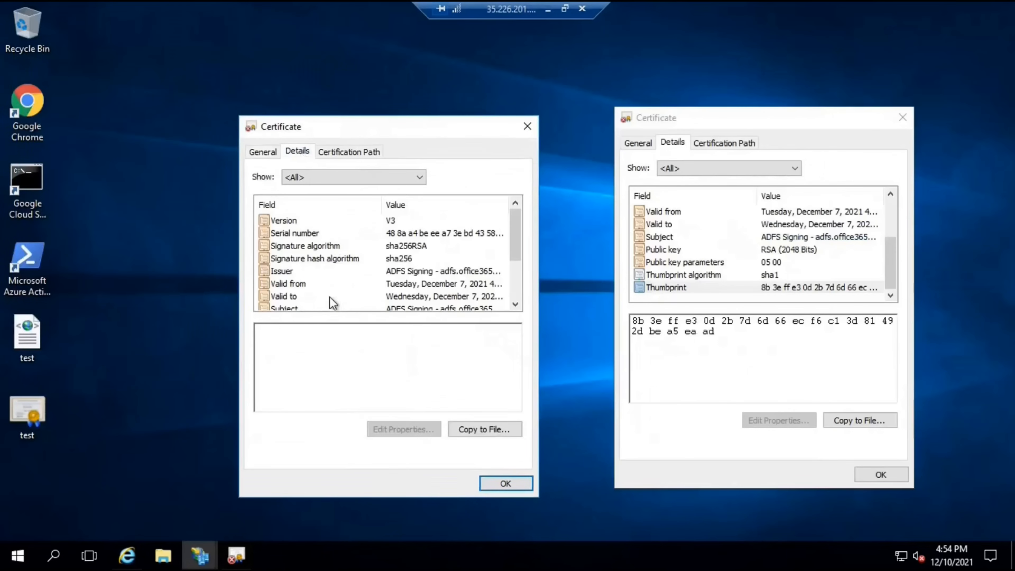
{"action": "scroll", "coordinate": [515, 305], "scroll_direction": "down", "scroll_amount": 2}
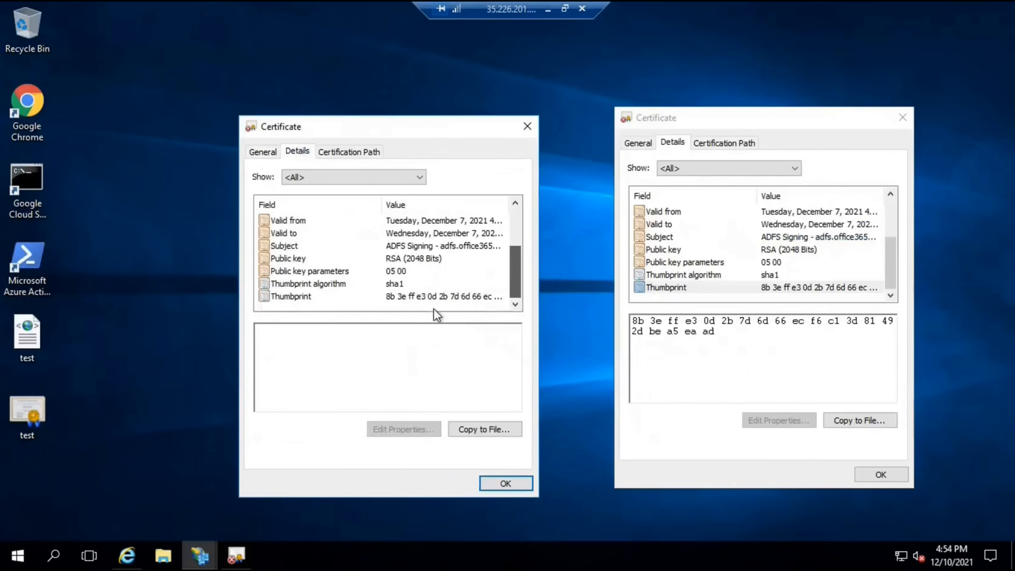
{"action": "left_click", "coordinate": [303, 297]}
Highlight the final byte 'ad' in both thumbprints to confirm they match
{"action": "left_click", "coordinate": [638, 326]}
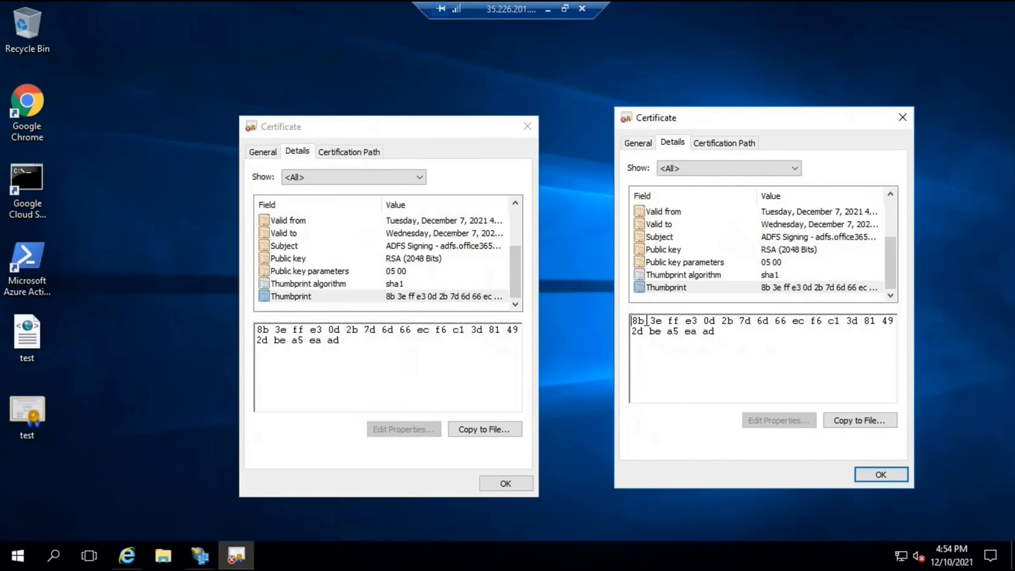
{"action": "left_click", "coordinate": [703, 336]}
{"action": "left_click", "coordinate": [732, 337], "text": "shift"}
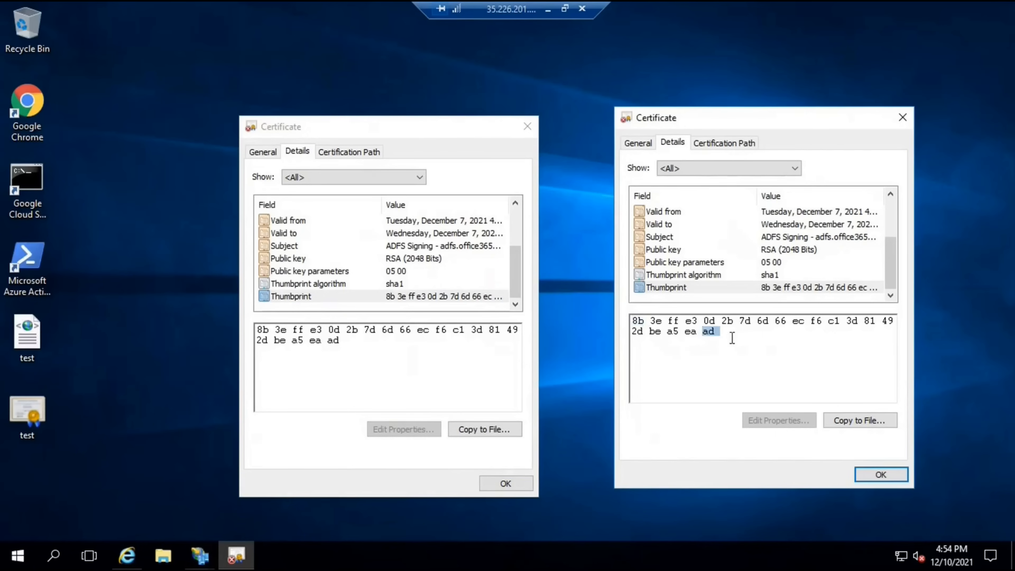
{"action": "left_click", "coordinate": [266, 335]}
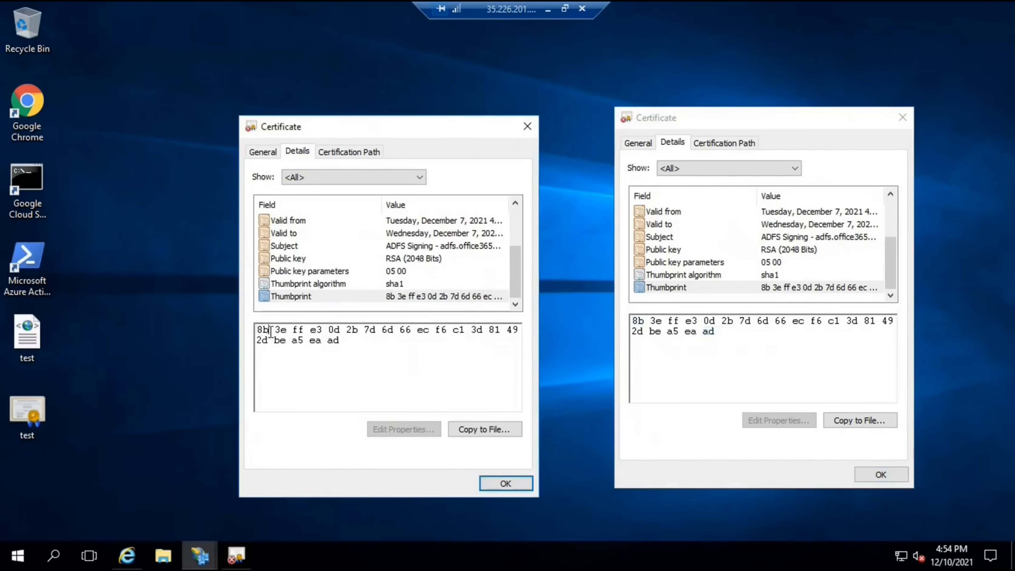
{"action": "left_click_drag", "start_coordinate": [329, 343], "coordinate": [349, 341]}
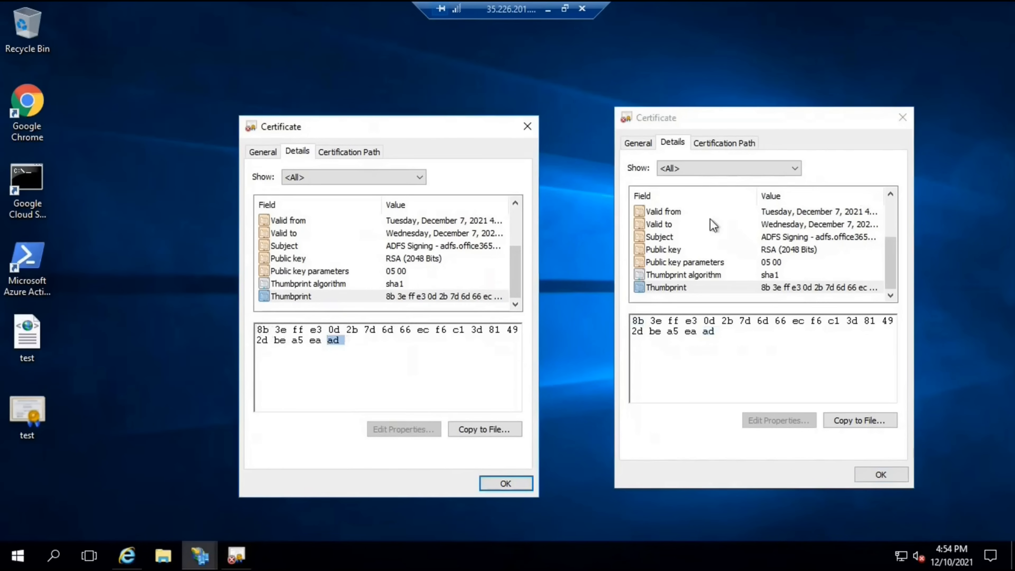
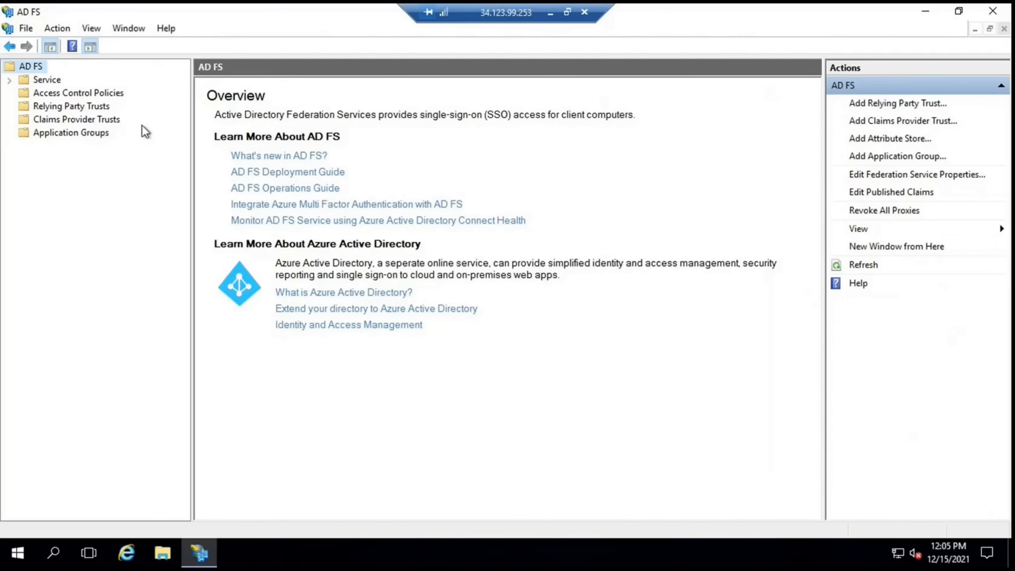
Open the Relying Party Trusts folder, listing the Microsoft Office 365 Identity Platform trust
{"action": "left_click", "coordinate": [67, 107]}
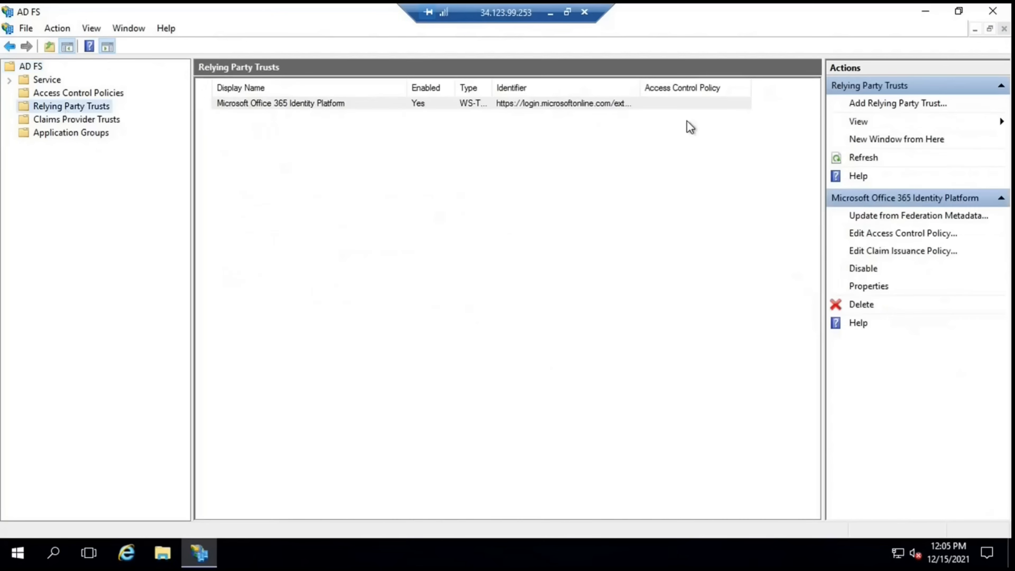
Start the Add Relying Party Trust Wizard as a claims-aware relying party
{"action": "left_click", "coordinate": [859, 104]}
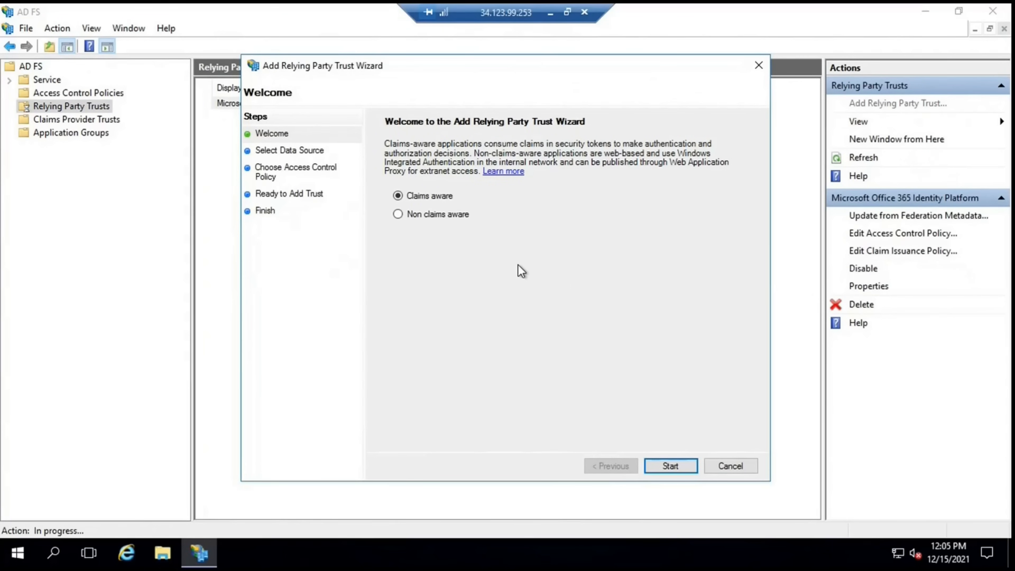
{"action": "left_click", "coordinate": [397, 214]}
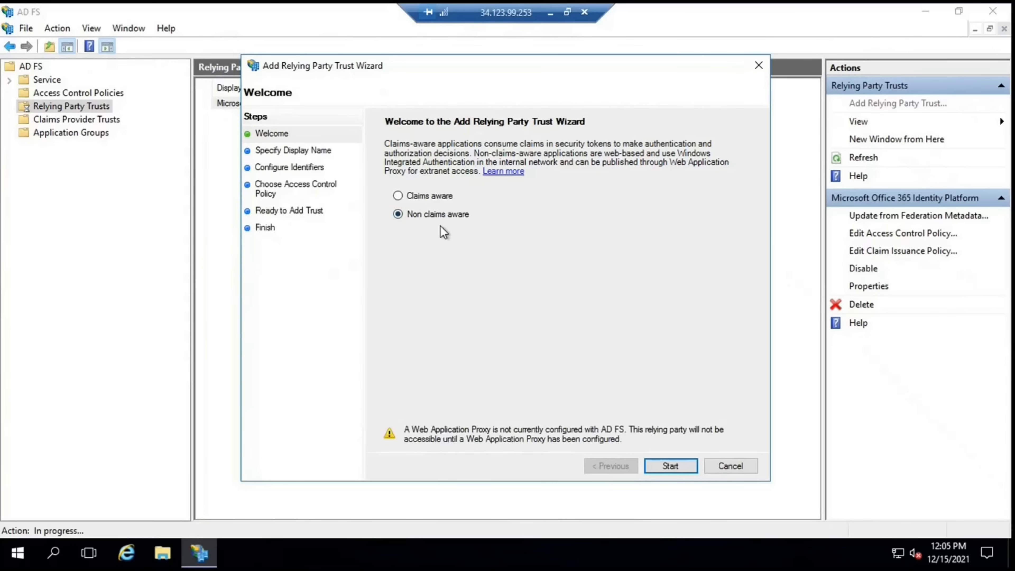
{"action": "left_click", "coordinate": [398, 196]}
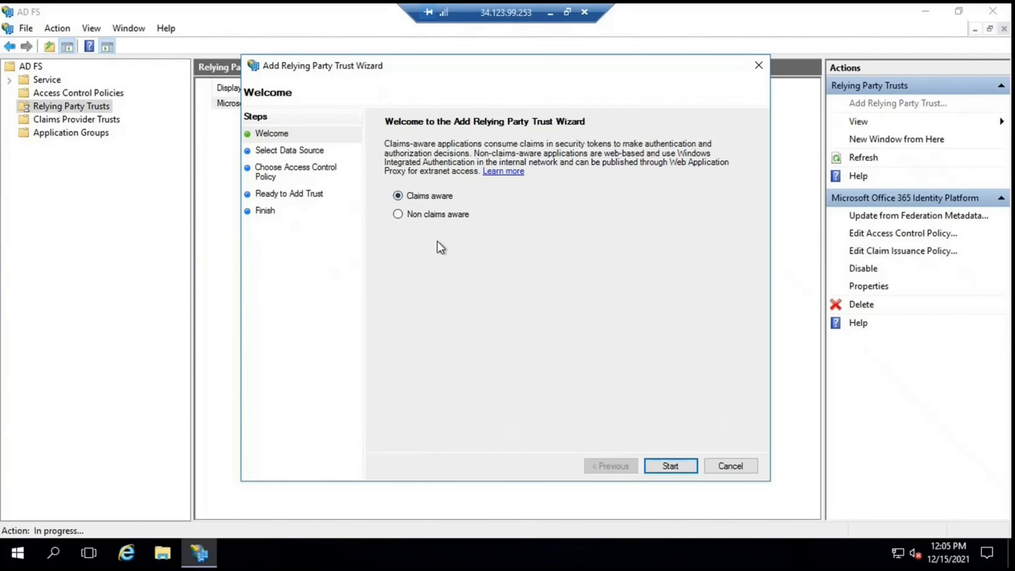
{"action": "left_click", "coordinate": [670, 466]}
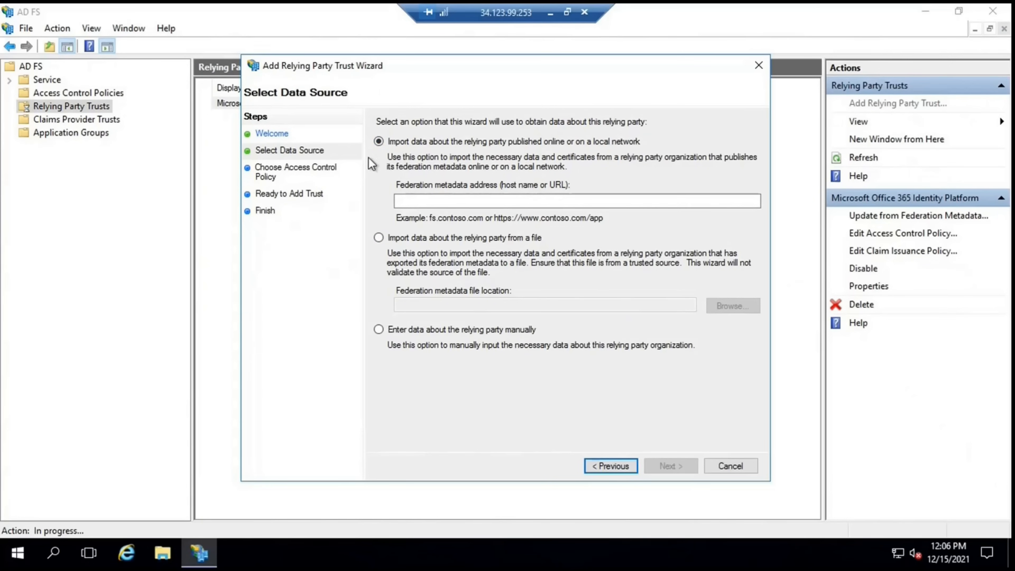
{"action": "left_click", "coordinate": [431, 201]}
{"action": "type", "text": "https://"}
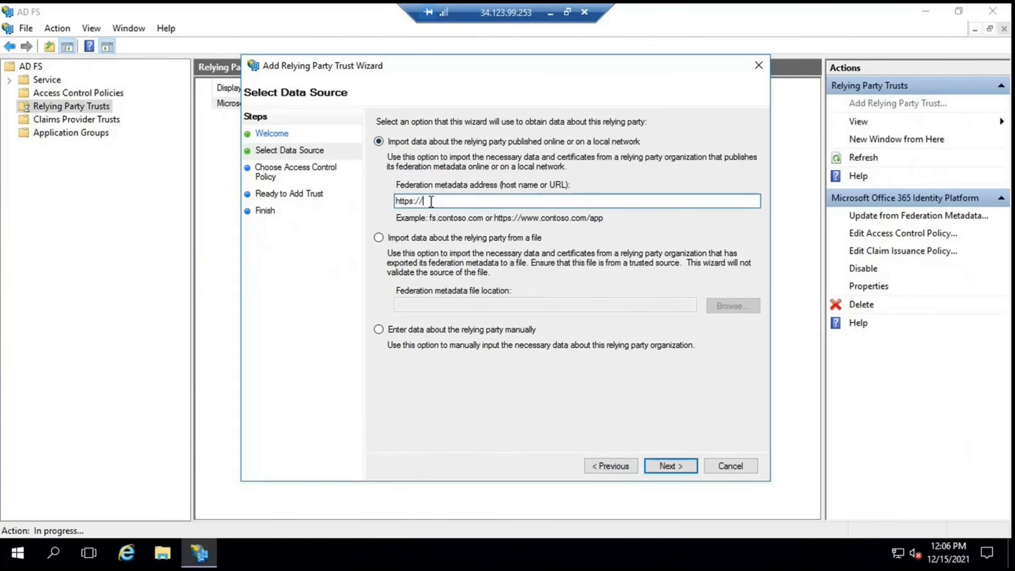
{"action": "type", "text": "url.com"}
{"action": "left_click_drag", "start_coordinate": [457, 201], "coordinate": [380, 200]}
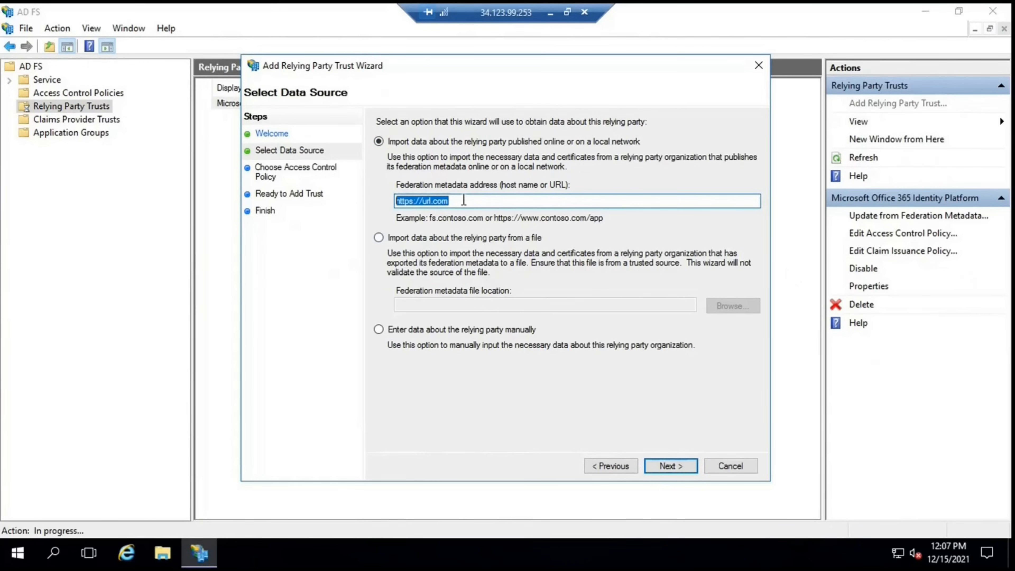
{"action": "left_click_drag", "start_coordinate": [496, 199], "coordinate": [360, 202]}
{"action": "key", "text": "BackSpace"}
Browse for a metadata file without choosing one, then select manual entry of relying party data
{"action": "left_click", "coordinate": [378, 237]}
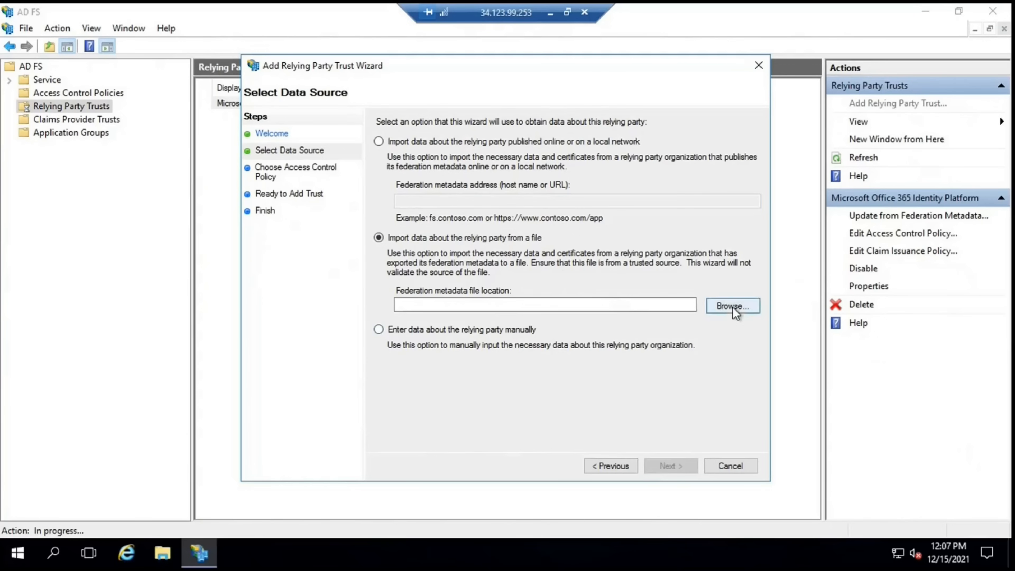
{"action": "left_click", "coordinate": [715, 310]}
{"action": "left_click", "coordinate": [418, 228]}
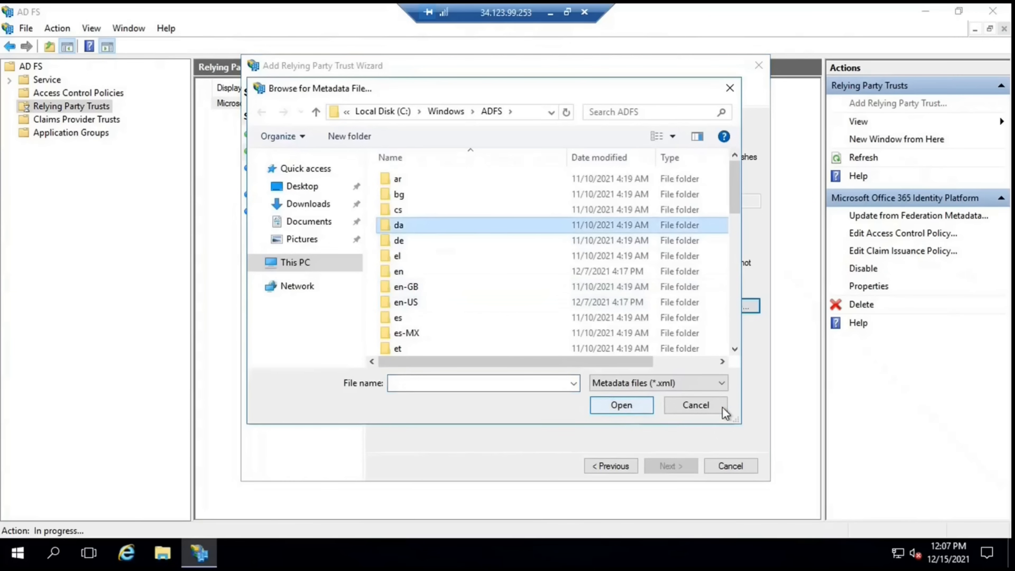
{"action": "left_click", "coordinate": [679, 408]}
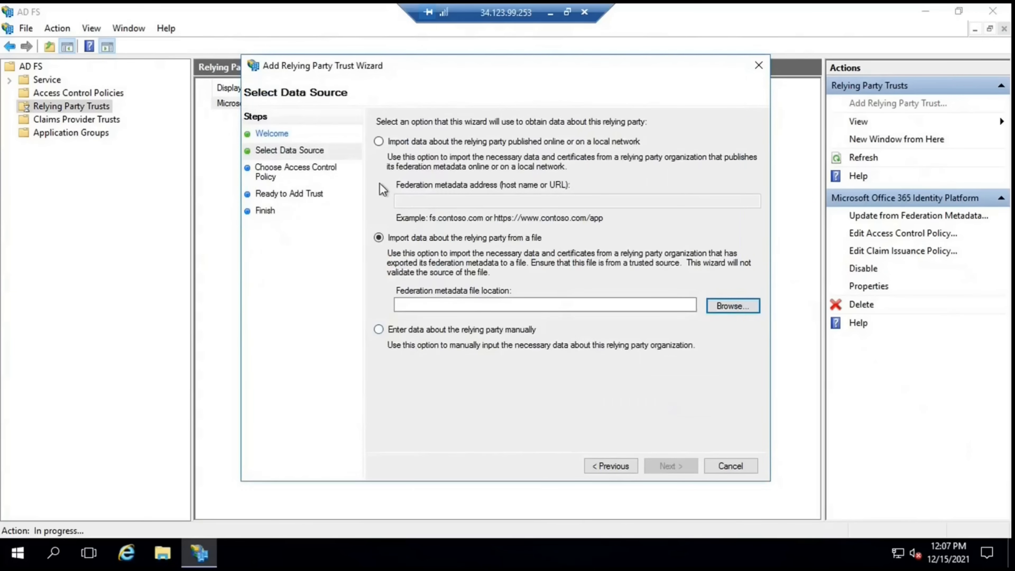
{"action": "left_click", "coordinate": [378, 142]}
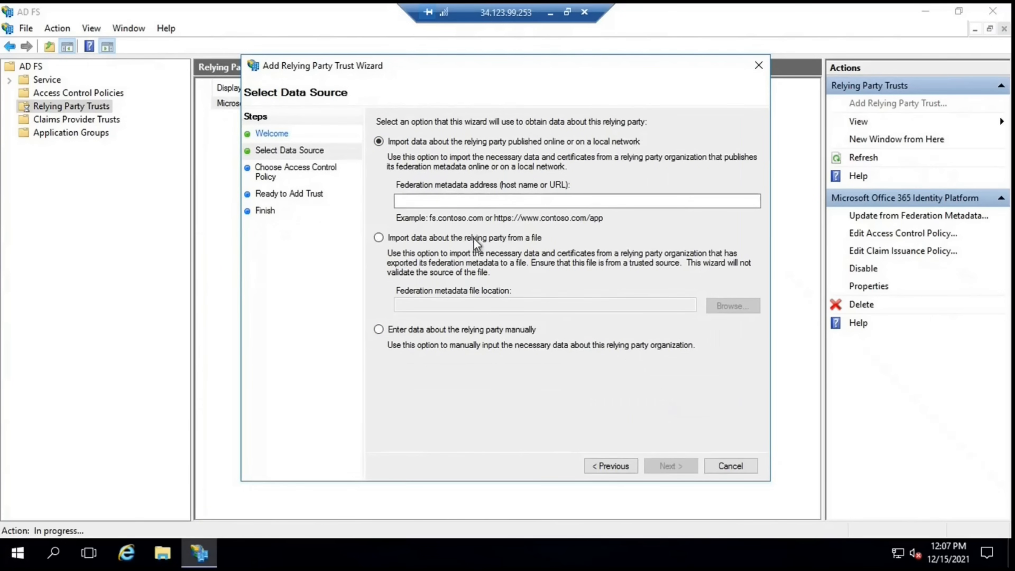
{"action": "left_click", "coordinate": [379, 238]}
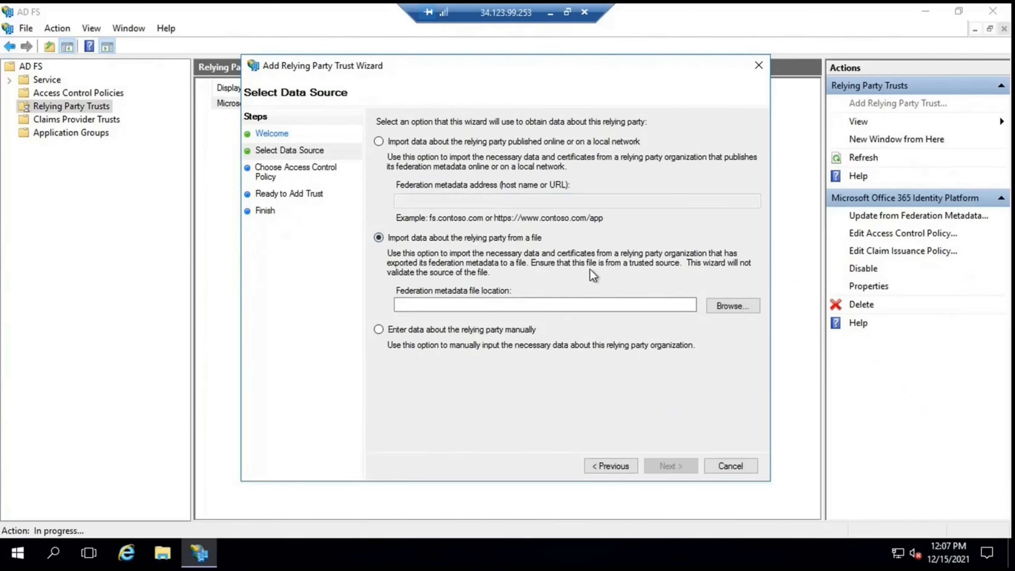
{"action": "left_click", "coordinate": [384, 335]}
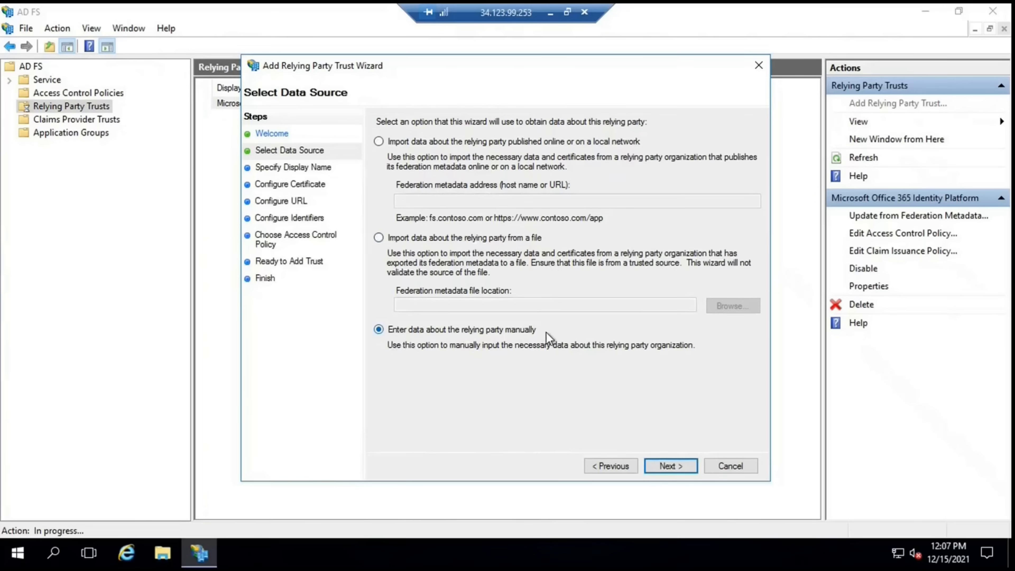
Set the display name to 'Test Relying Party Trust' and continue to certificate configuration
{"action": "left_click", "coordinate": [658, 471]}
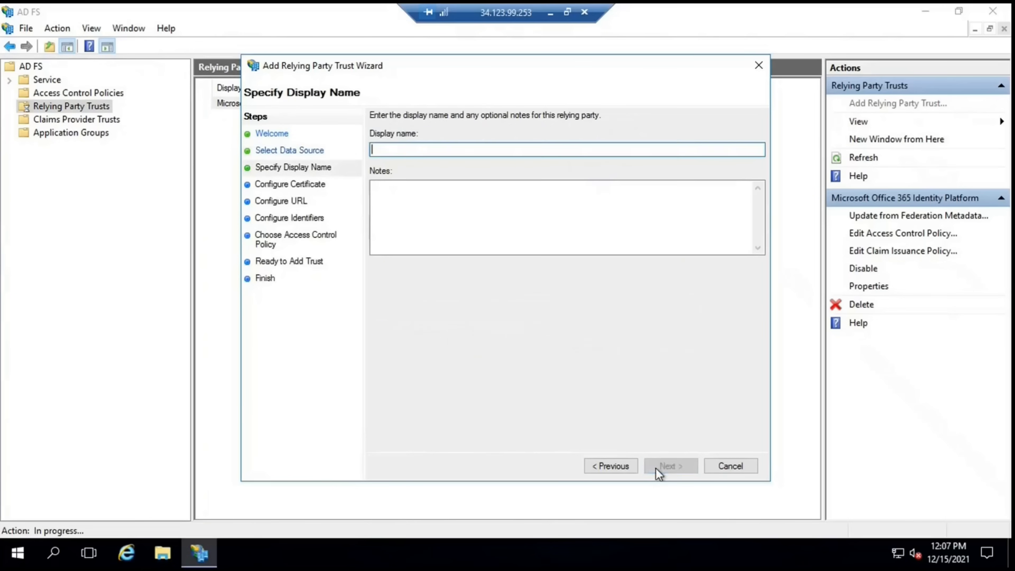
{"action": "type", "text": "Test R"}
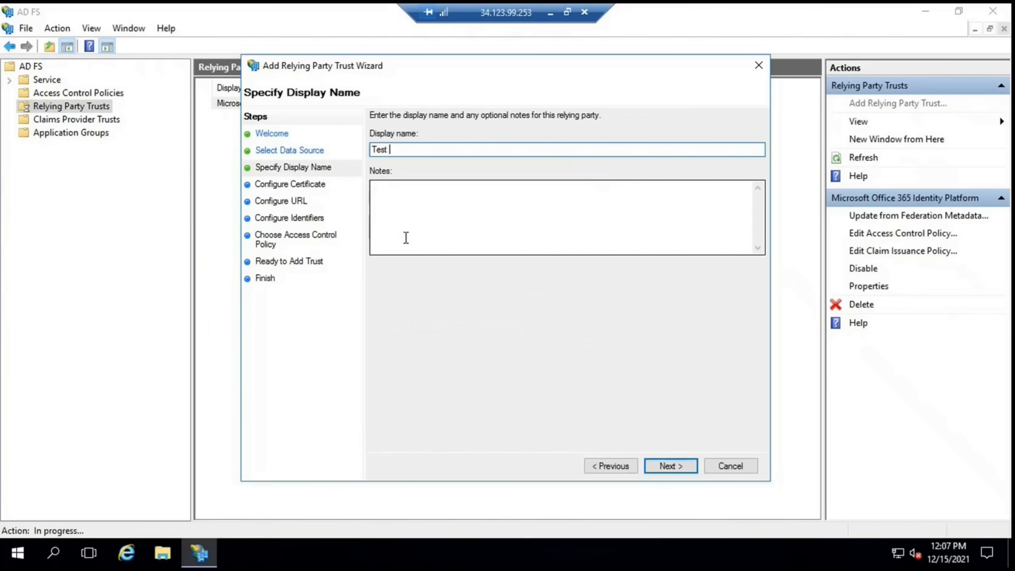
{"action": "type", "text": "elying Party Trs"}
{"action": "key", "text": "BackSpace"}
{"action": "type", "text": "sust"}
{"action": "key", "text": "BackSpace"}
{"action": "key", "text": "BackSpace"}
{"action": "key", "text": "BackSpace"}
{"action": "key", "text": "BackSpace"}
{"action": "type", "text": "ust"}
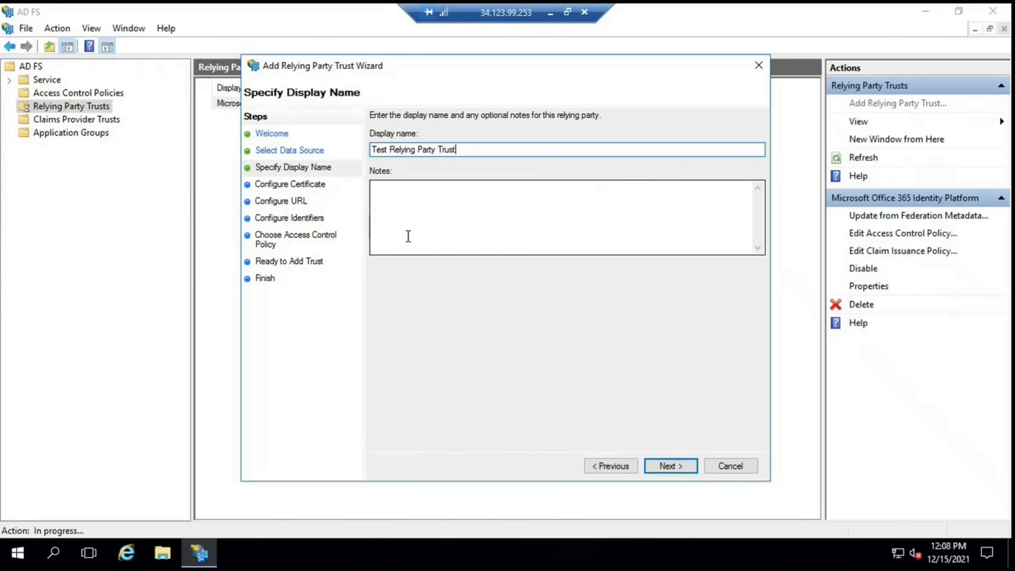
{"action": "left_click", "coordinate": [668, 467]}
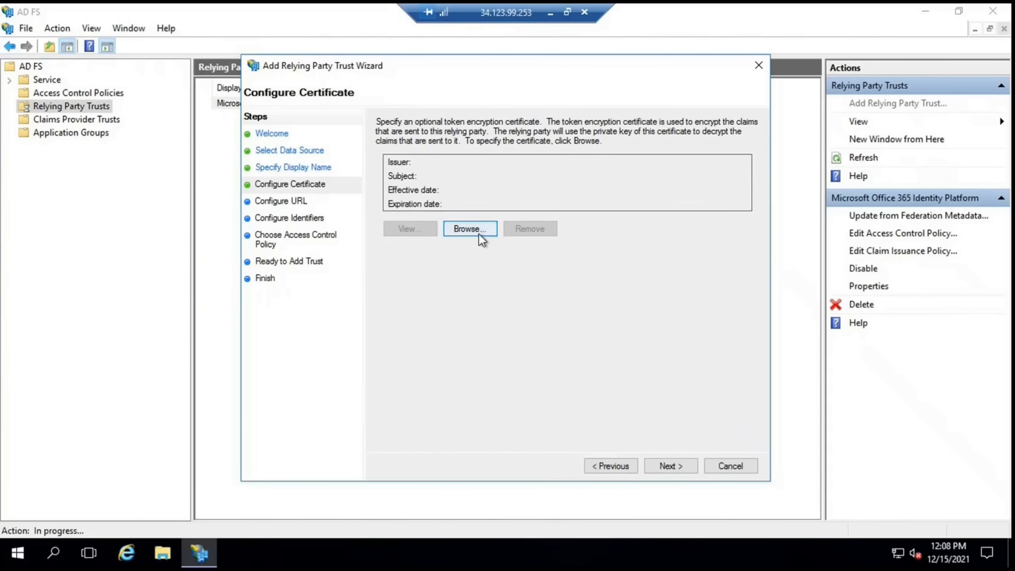
Skip the encryption certificate and enable WS-Federation Passive support, leaving SAML 2.0 off
{"action": "left_click", "coordinate": [673, 469]}
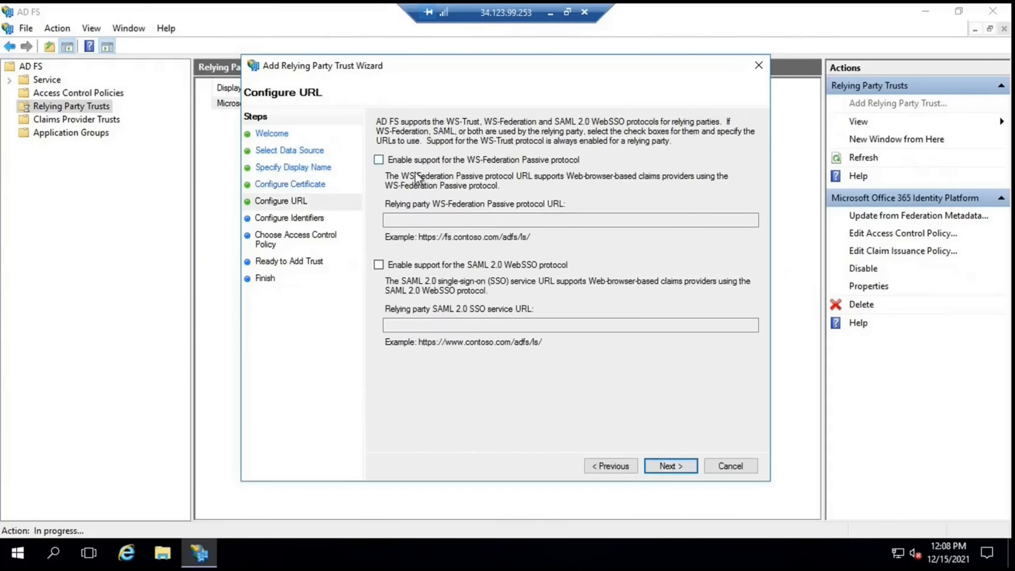
{"action": "left_click", "coordinate": [380, 160]}
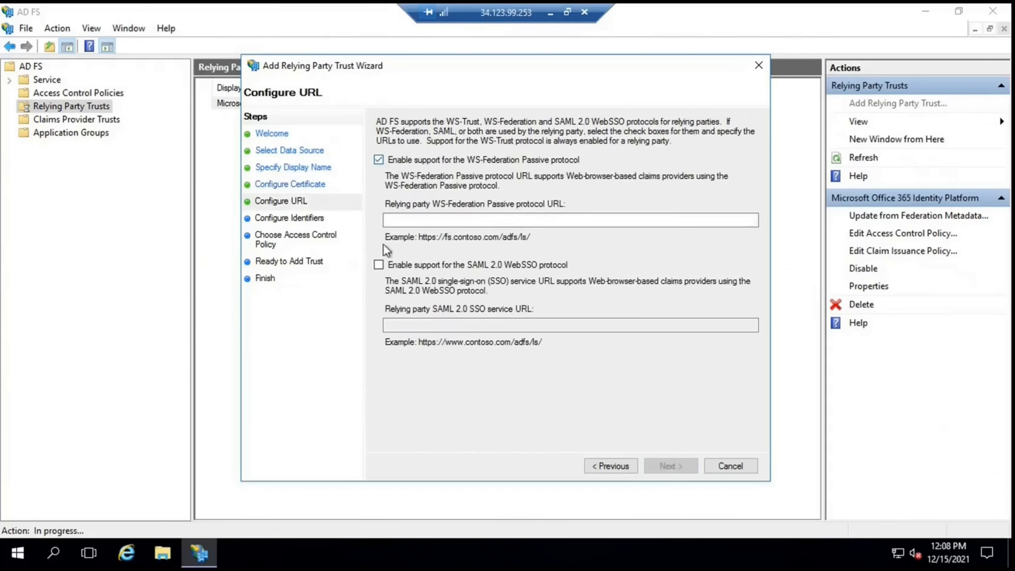
{"action": "left_click", "coordinate": [379, 264]}
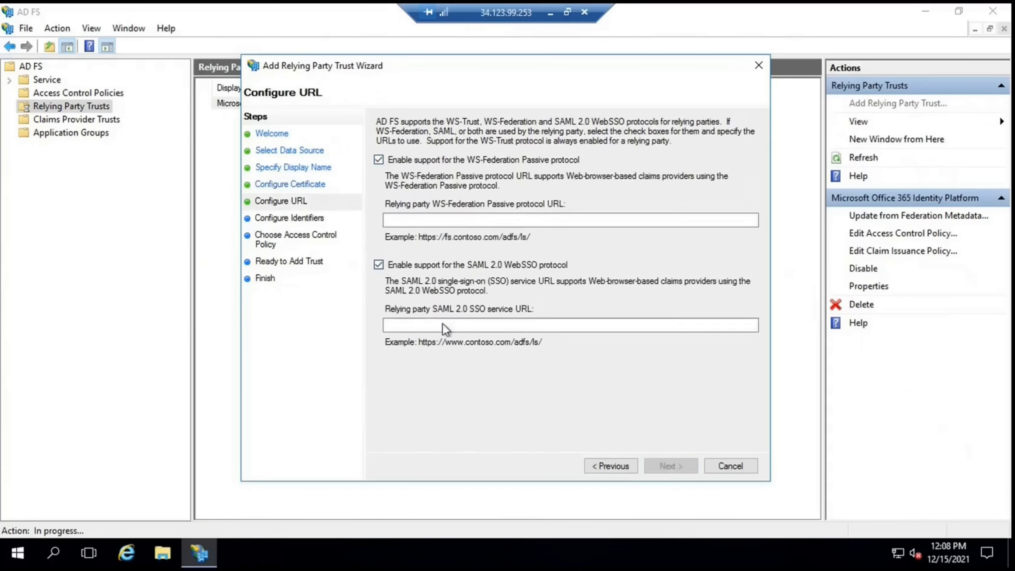
{"action": "left_click", "coordinate": [378, 264]}
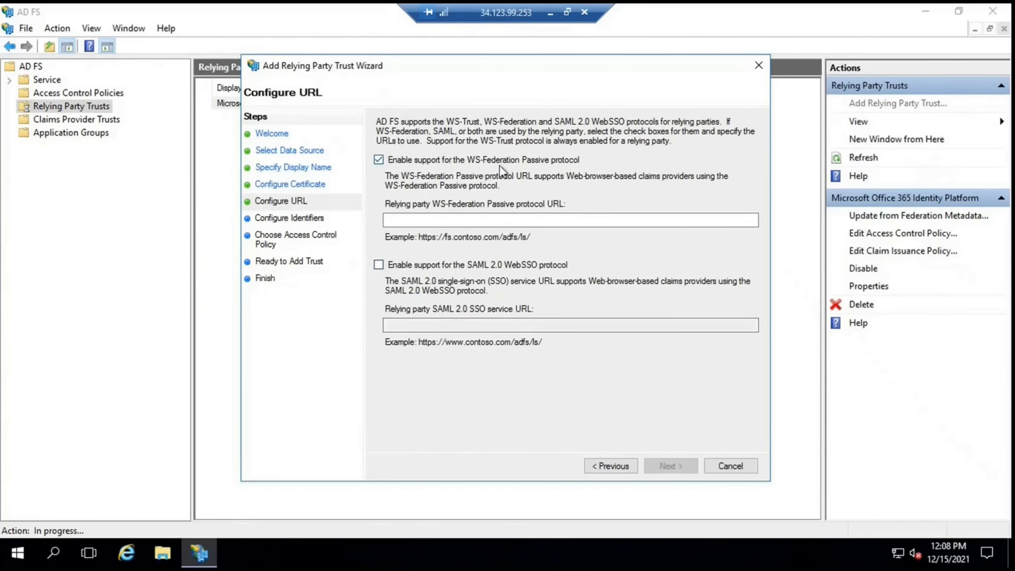
{"action": "left_click", "coordinate": [456, 216]}
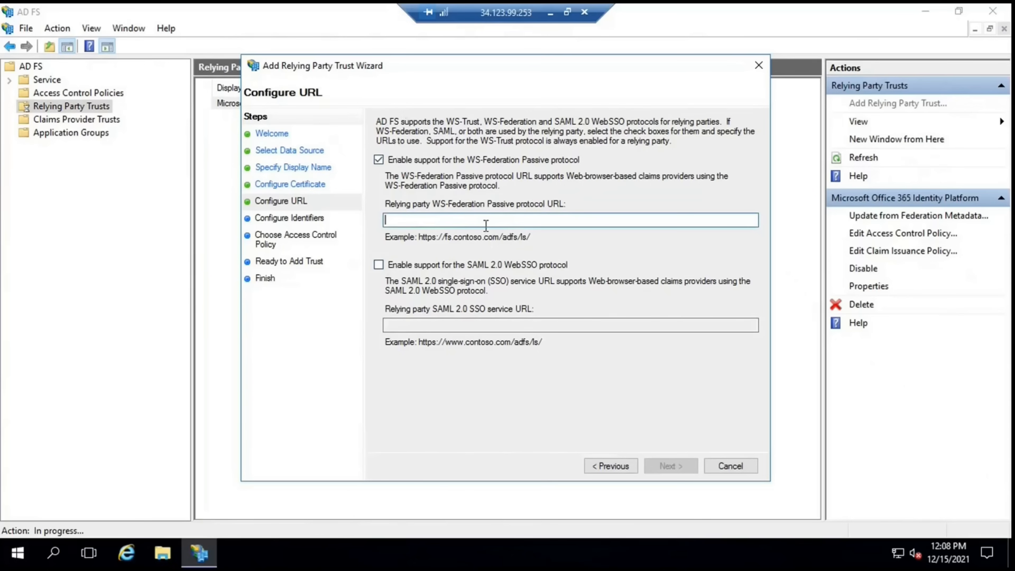
{"action": "type", "text": "http://"}
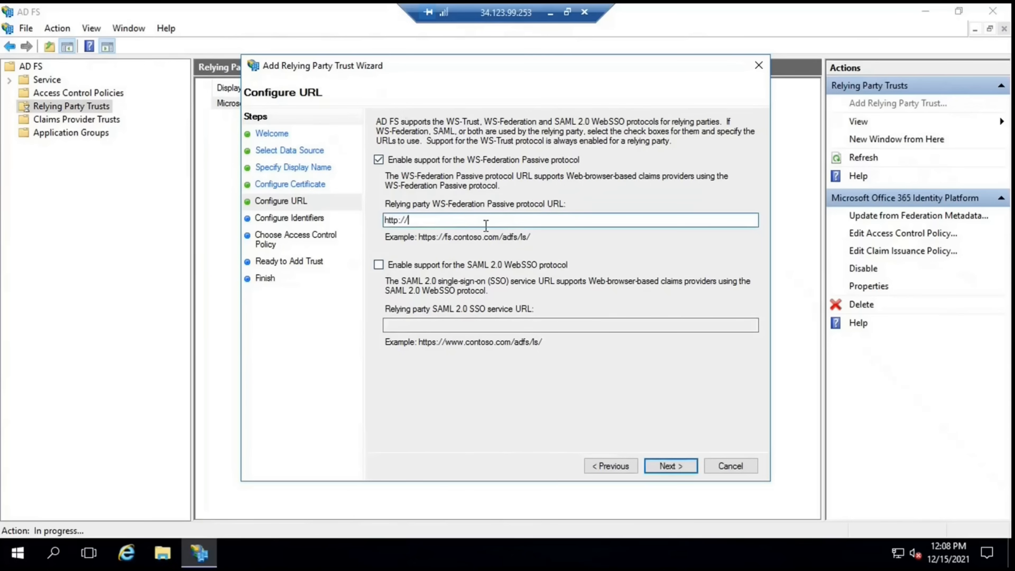
{"action": "type", "text": "application.com"}
{"action": "left_click", "coordinate": [677, 463]}
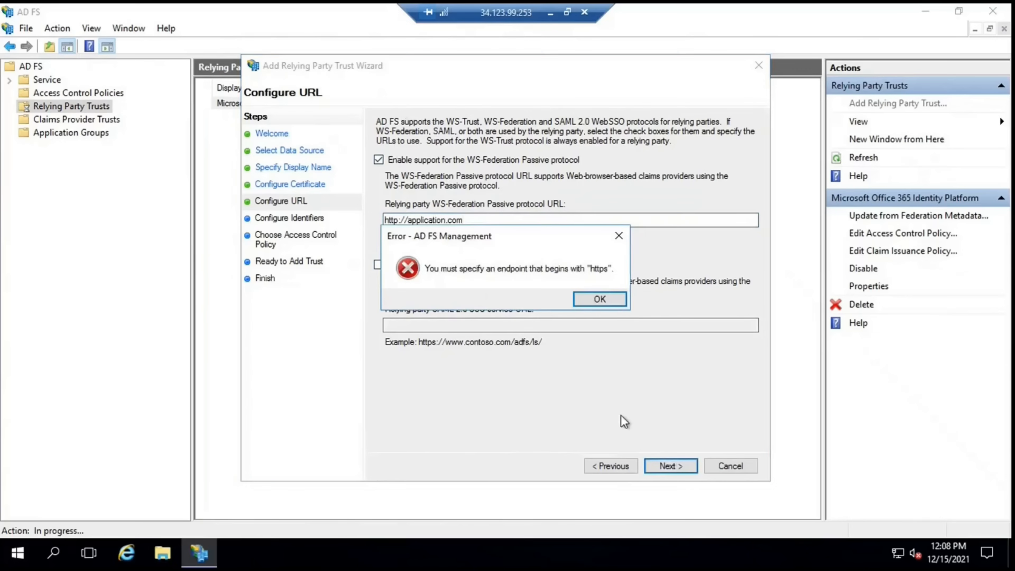
{"action": "left_click", "coordinate": [589, 301]}
{"action": "left_click", "coordinate": [400, 220]}
{"action": "type", "text": "s"}
{"action": "left_click", "coordinate": [656, 467]}
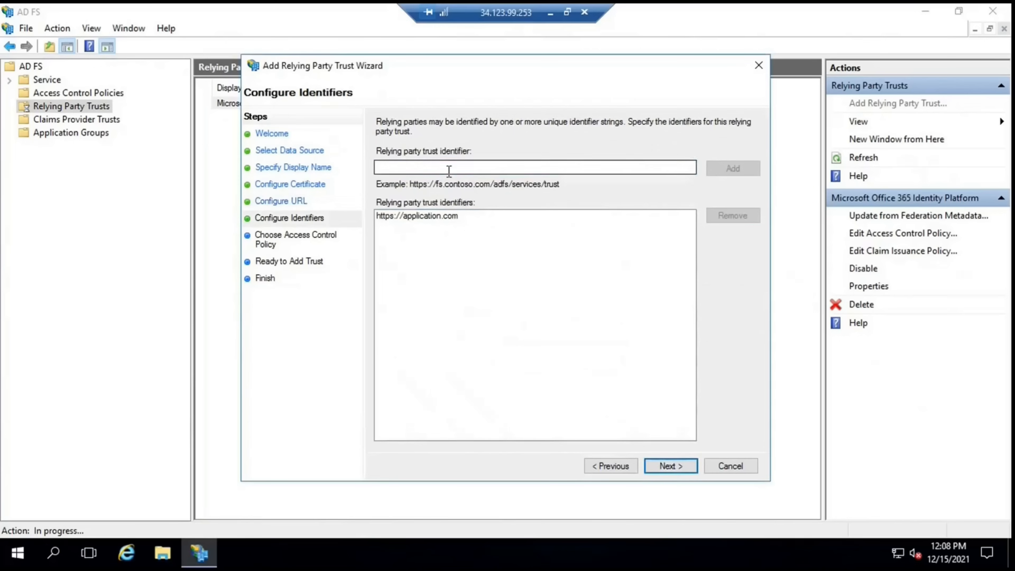
{"action": "type", "text": "htt"}
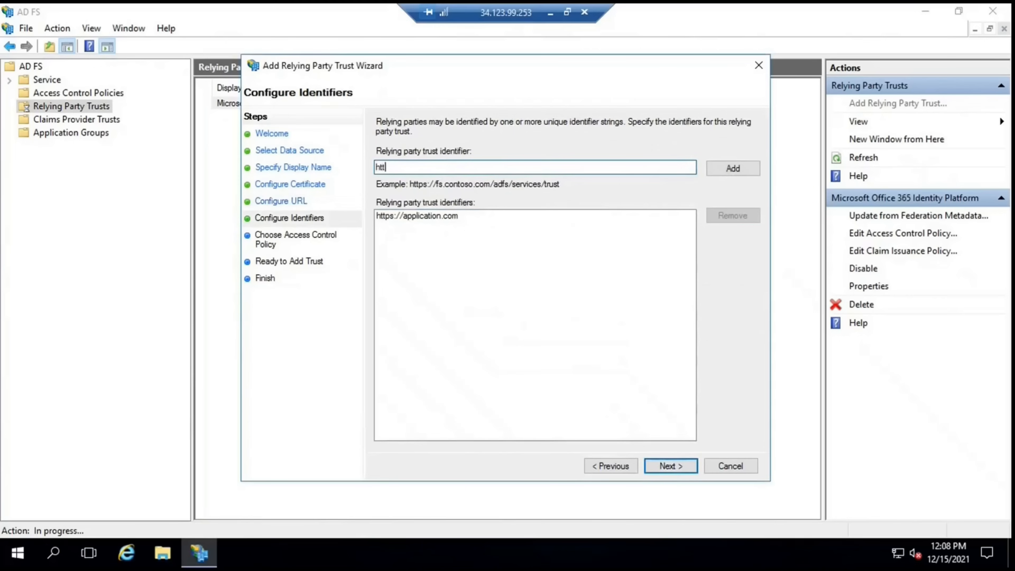
{"action": "type", "text": "ps://abc.appliation.com"}
{"action": "key", "text": "Return"}
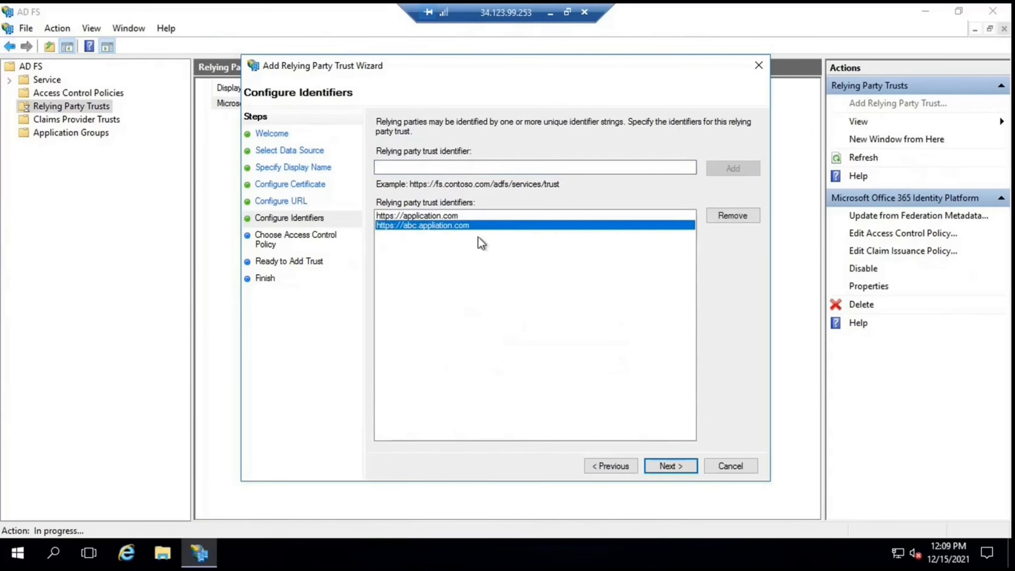
{"action": "left_click", "coordinate": [670, 466]}
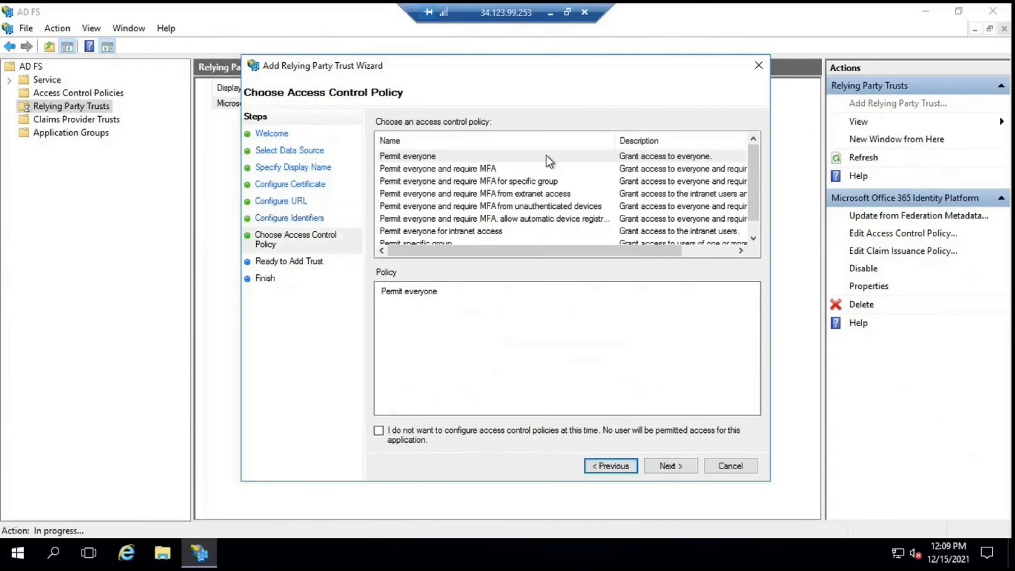
Compare the MFA and group access policies, then settle on Permit everyone and continue
{"action": "left_click", "coordinate": [488, 158]}
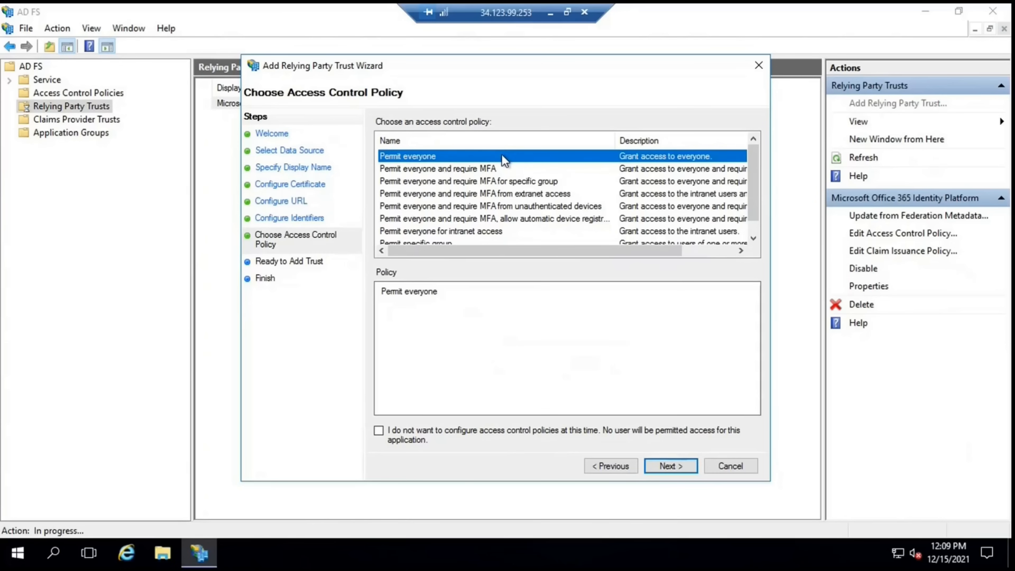
{"action": "left_click", "coordinate": [451, 171]}
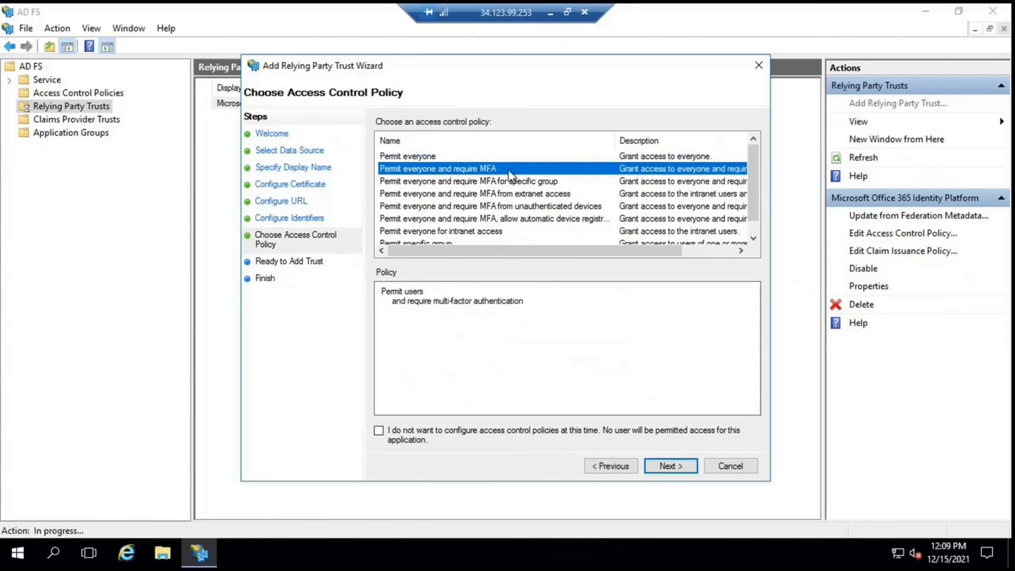
{"action": "left_click", "coordinate": [531, 181]}
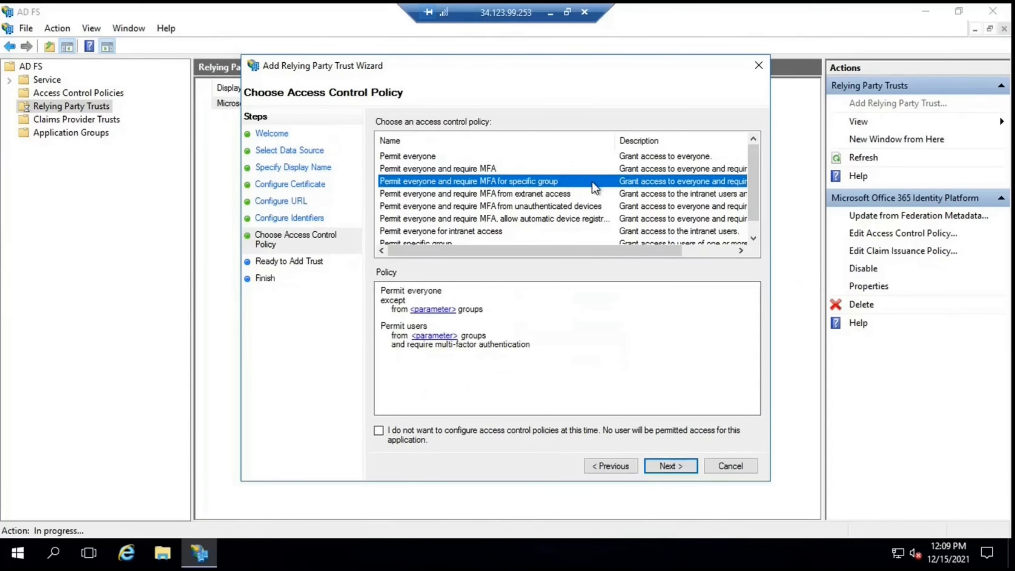
{"action": "left_click", "coordinate": [581, 193]}
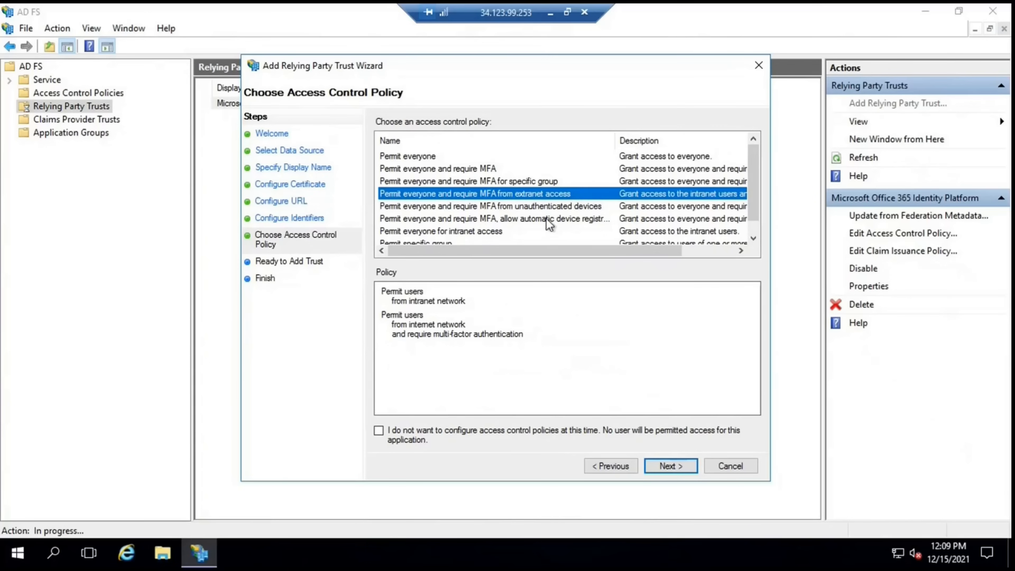
{"action": "scroll", "coordinate": [546, 219], "scroll_direction": "down", "scroll_amount": 1}
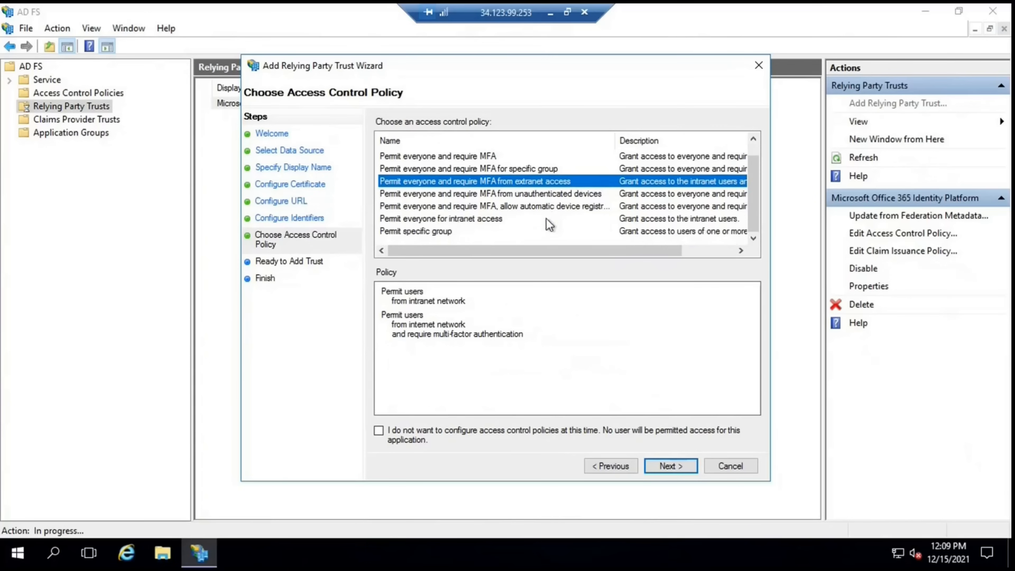
{"action": "left_click", "coordinate": [464, 232]}
{"action": "scroll", "coordinate": [530, 195], "scroll_direction": "up", "scroll_amount": 1}
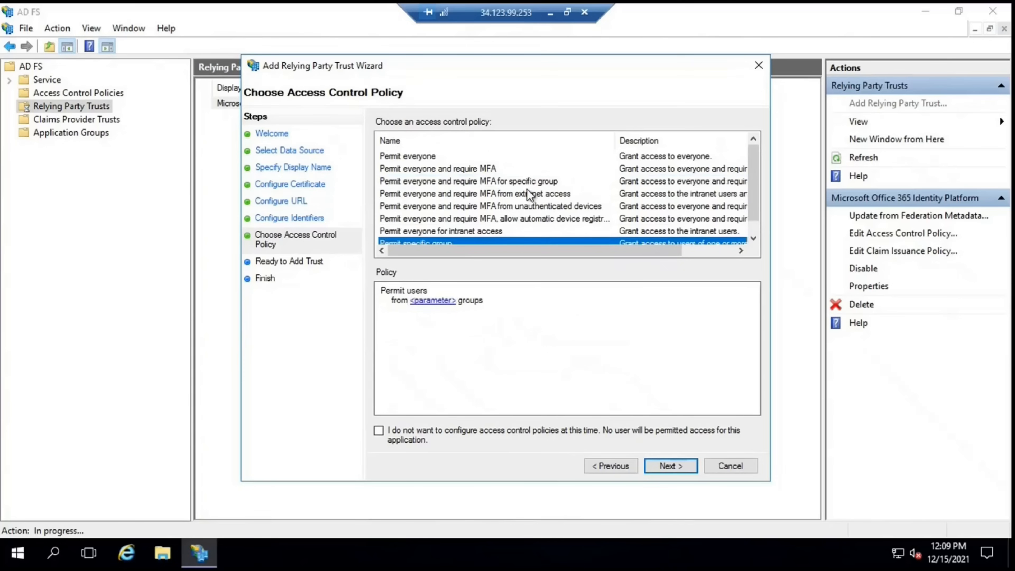
{"action": "left_click", "coordinate": [417, 156]}
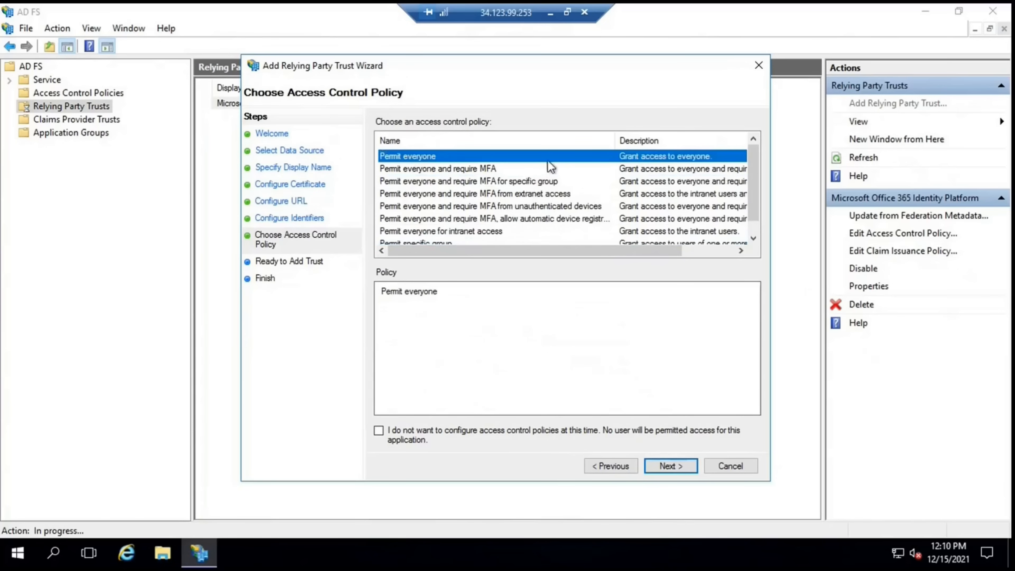
{"action": "left_click", "coordinate": [665, 467]}
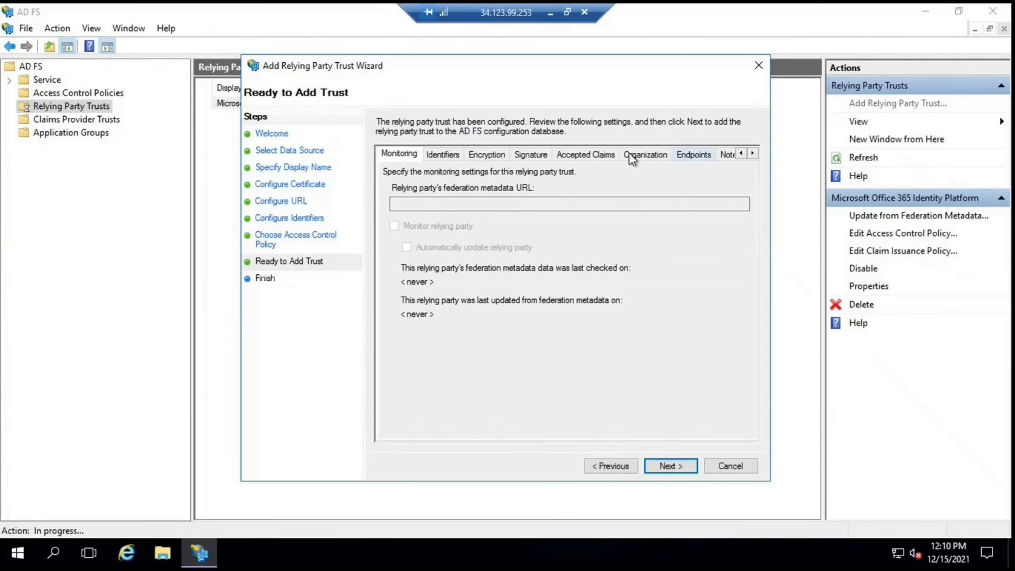
Review the trust's settings tabs, then add the trust and close the wizard
{"action": "left_click", "coordinate": [641, 155]}
{"action": "left_click", "coordinate": [528, 155]}
{"action": "left_click", "coordinate": [482, 155]}
{"action": "left_click", "coordinate": [432, 155]}
{"action": "left_click", "coordinate": [392, 155]}
{"action": "left_click", "coordinate": [673, 465]}
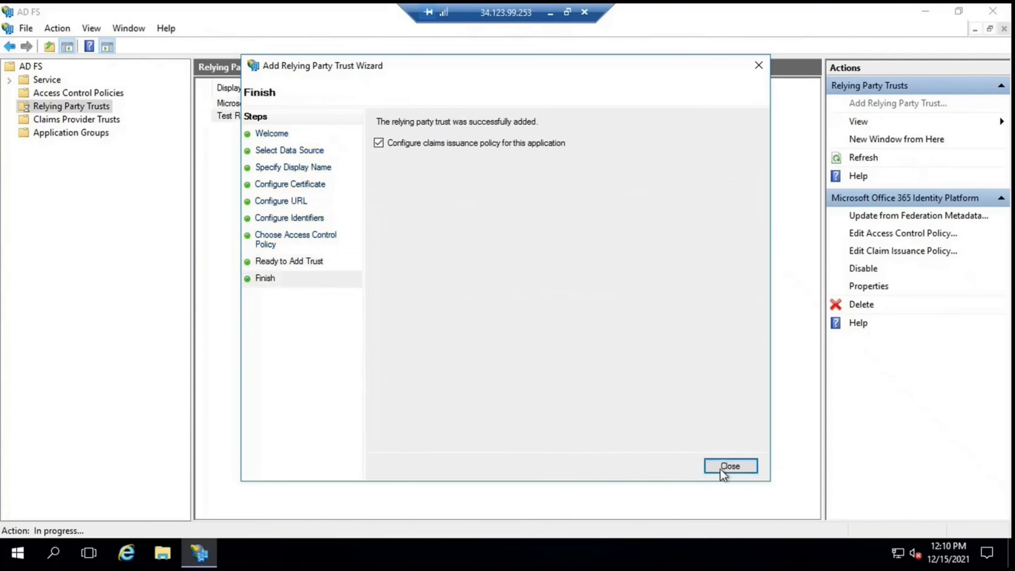
{"action": "left_click", "coordinate": [726, 471]}
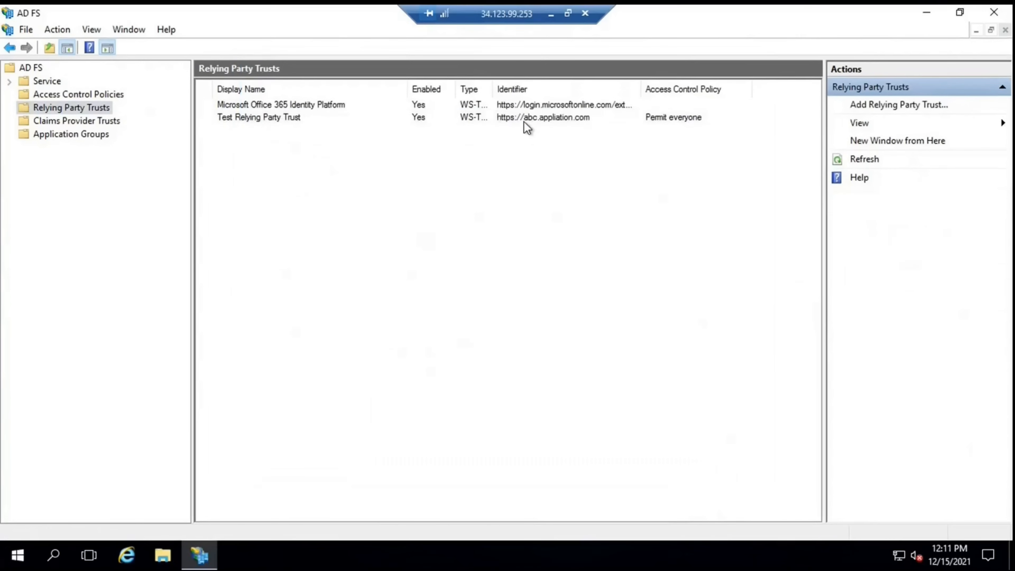
Open the claim issuance policy dialog for Test Relying Party Trust
{"action": "left_click", "coordinate": [524, 119]}
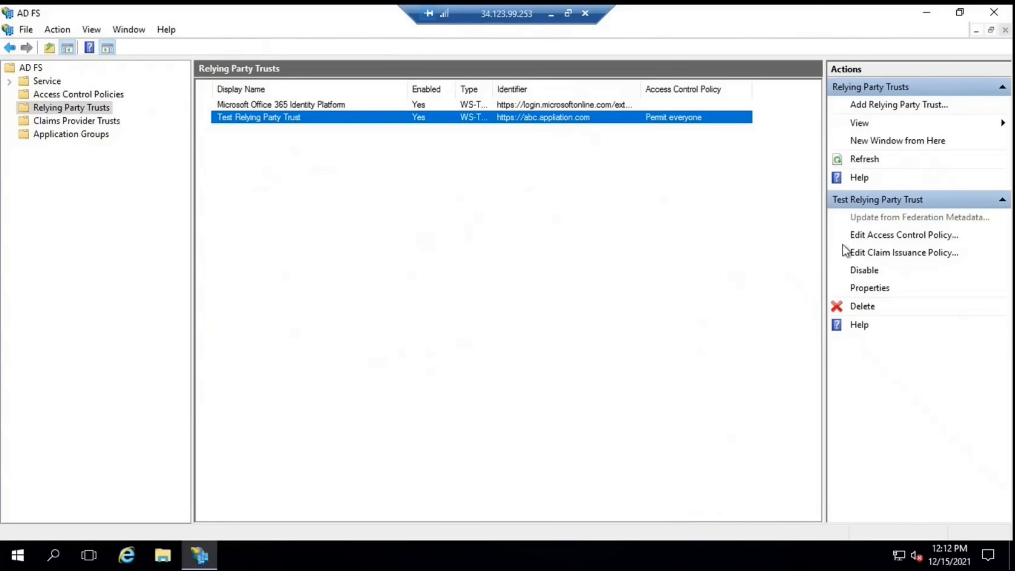
{"action": "left_click", "coordinate": [885, 252]}
{"action": "left_click_drag", "start_coordinate": [304, 78], "coordinate": [501, 88]}
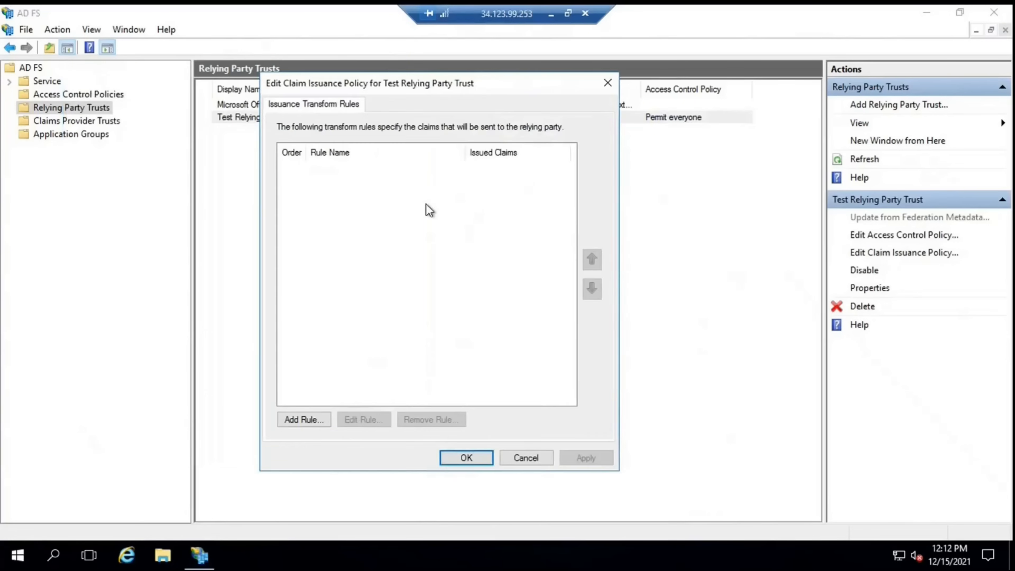
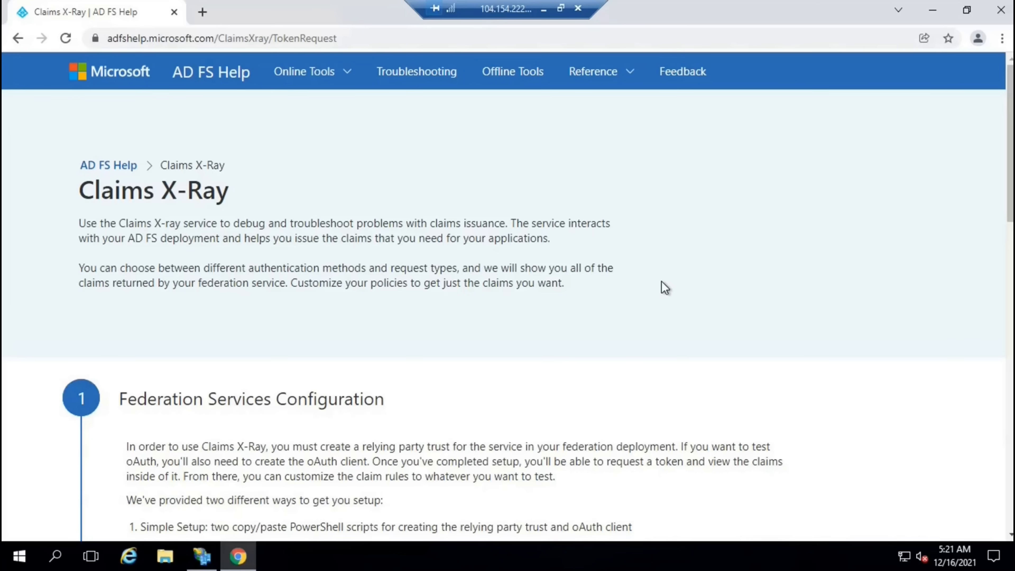
Review the relying party trusts in AD FS Management and return to Claims X-Ray
{"action": "key", "text": "alt+Tab"}
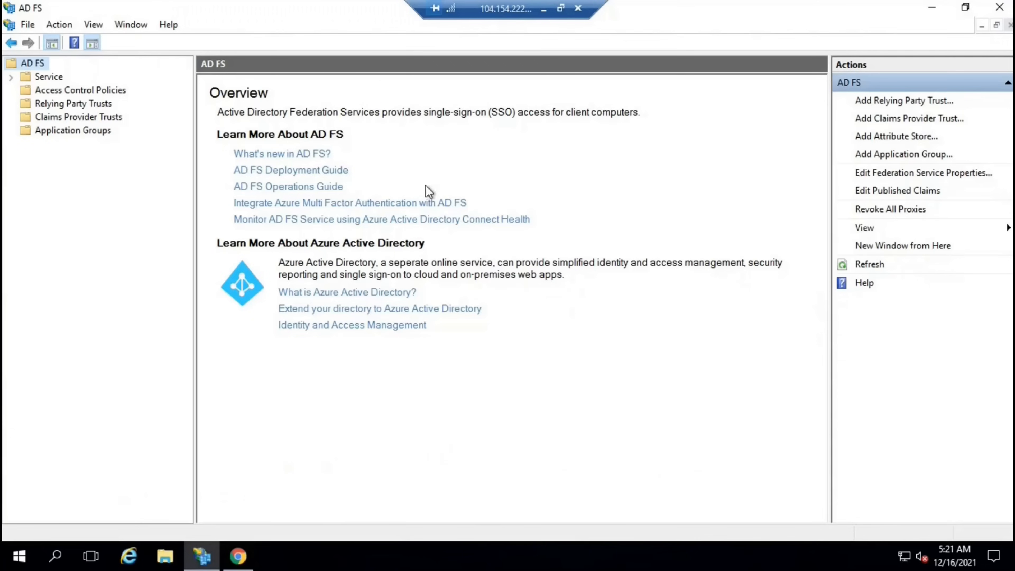
{"action": "left_click", "coordinate": [86, 105]}
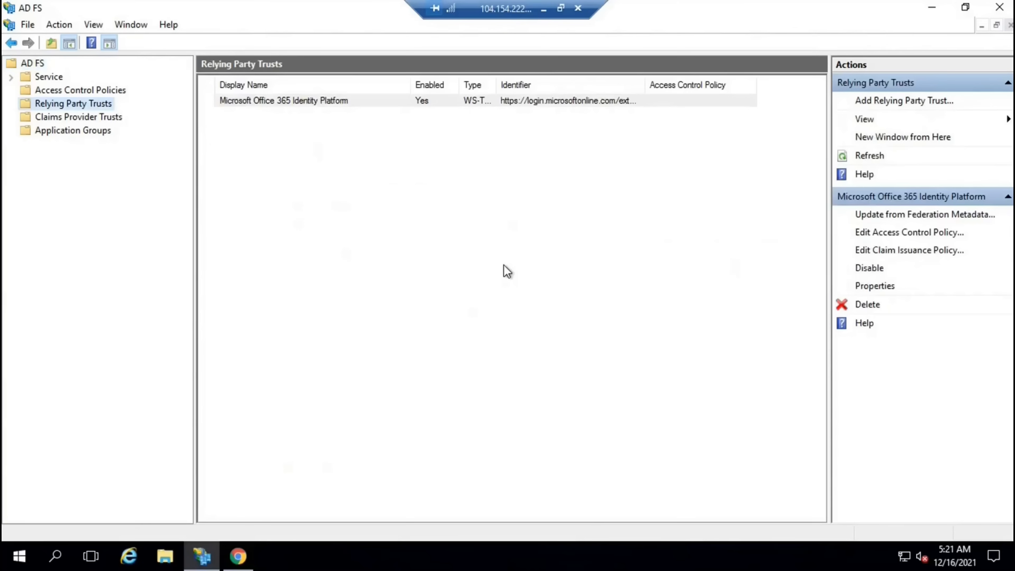
{"action": "left_click", "coordinate": [238, 555]}
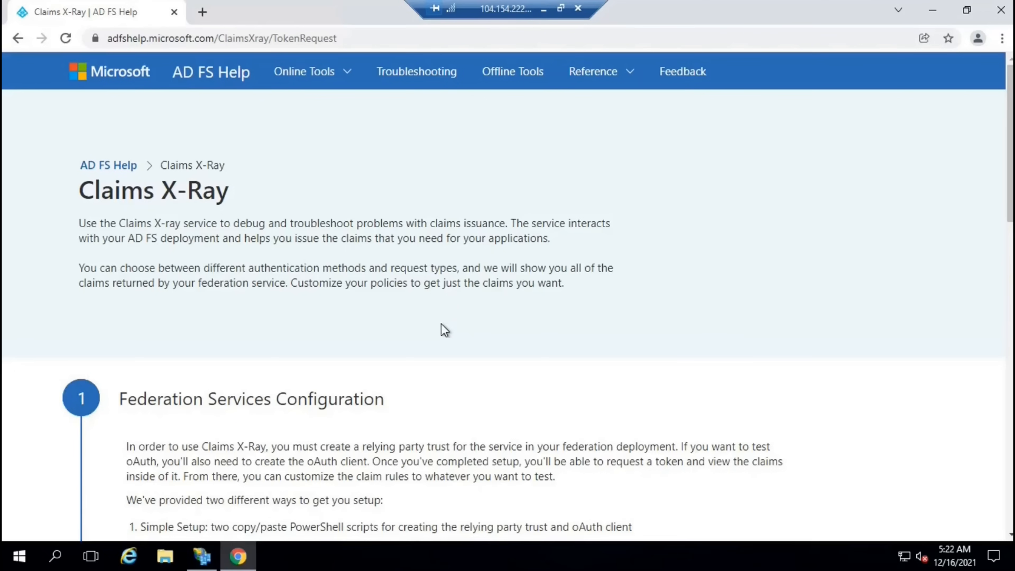
Open the Claims X-Ray token request form with federation instance adfs.office365concepts.com
{"action": "scroll", "coordinate": [439, 331], "scroll_direction": "down", "scroll_amount": 5}
{"action": "scroll", "coordinate": [347, 335], "scroll_direction": "down", "scroll_amount": 10}
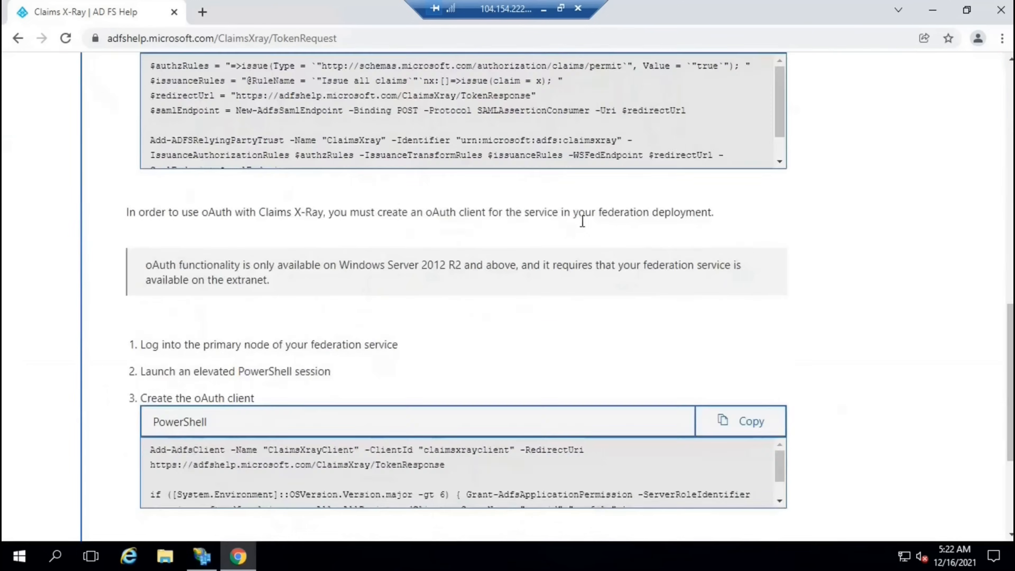
{"action": "scroll", "coordinate": [177, 438], "scroll_direction": "down", "scroll_amount": 4}
{"action": "left_click", "coordinate": [178, 432]}
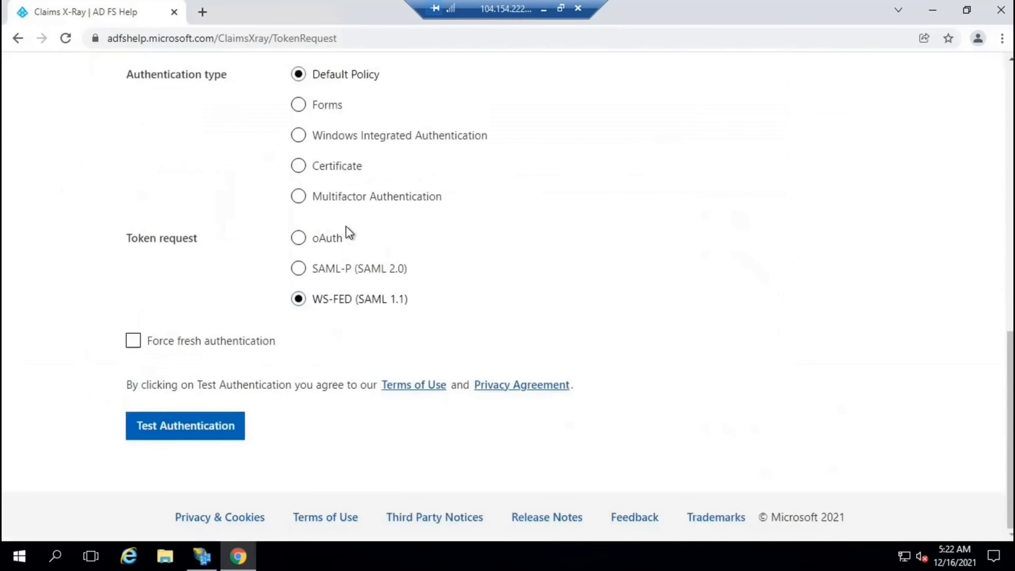
{"action": "scroll", "coordinate": [347, 229], "scroll_direction": "up", "scroll_amount": 5}
{"action": "left_click", "coordinate": [380, 244]}
{"action": "left_click", "coordinate": [367, 283]}
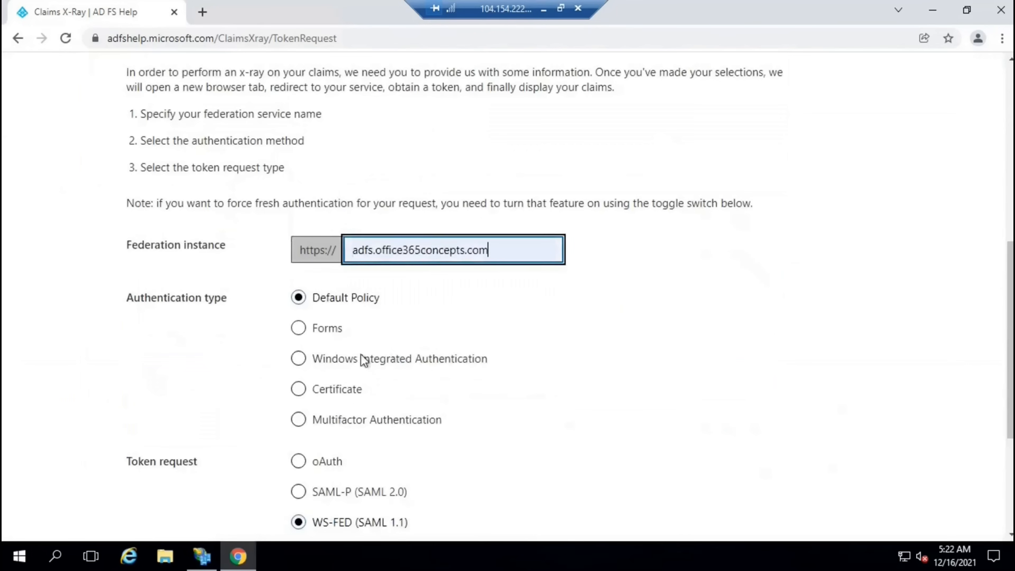
Check the Microsoft Office 365 Identity Platform trust in AD FS Management
{"action": "left_click", "coordinate": [202, 556]}
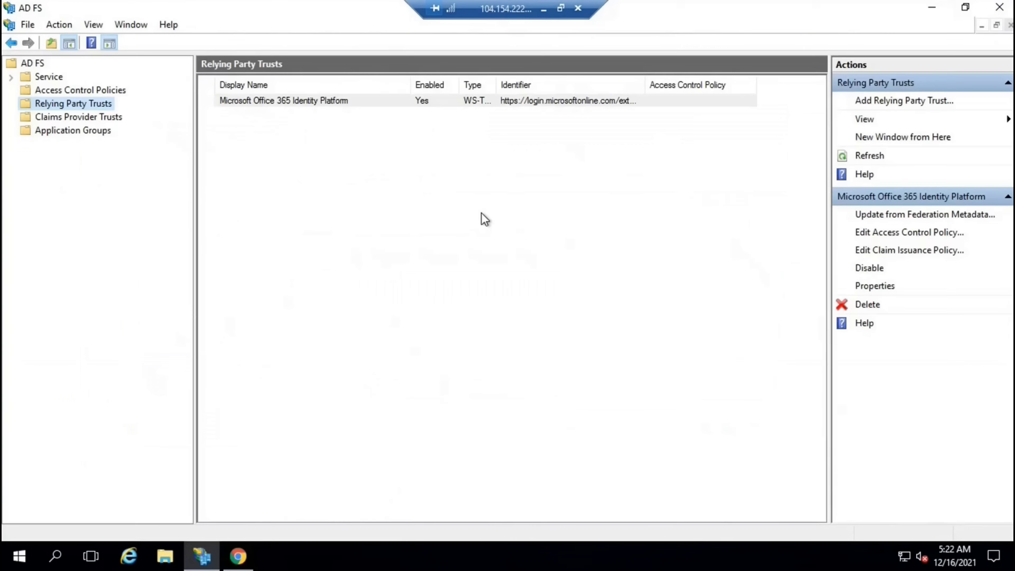
{"action": "left_click", "coordinate": [495, 224]}
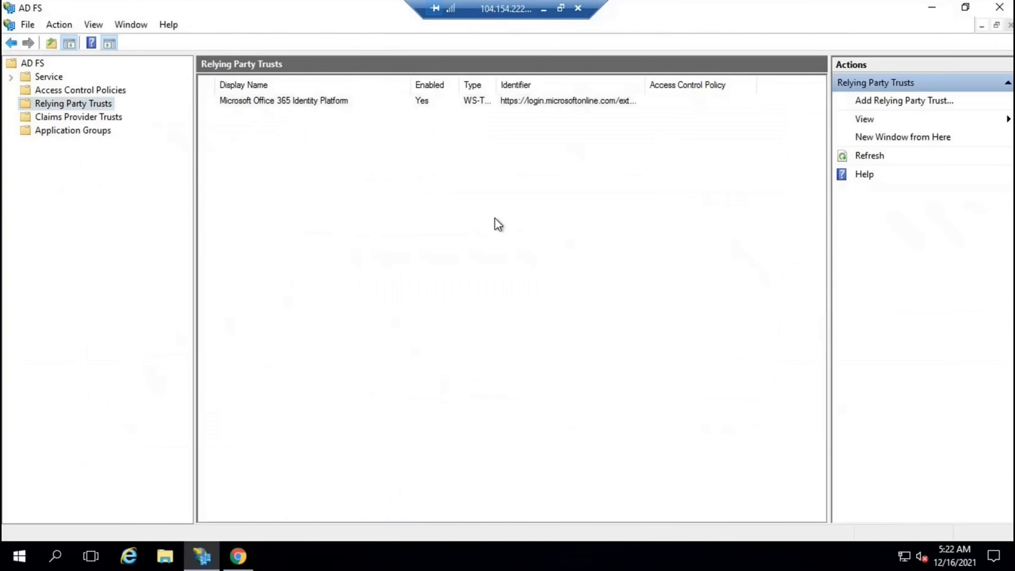
{"action": "left_click", "coordinate": [326, 102]}
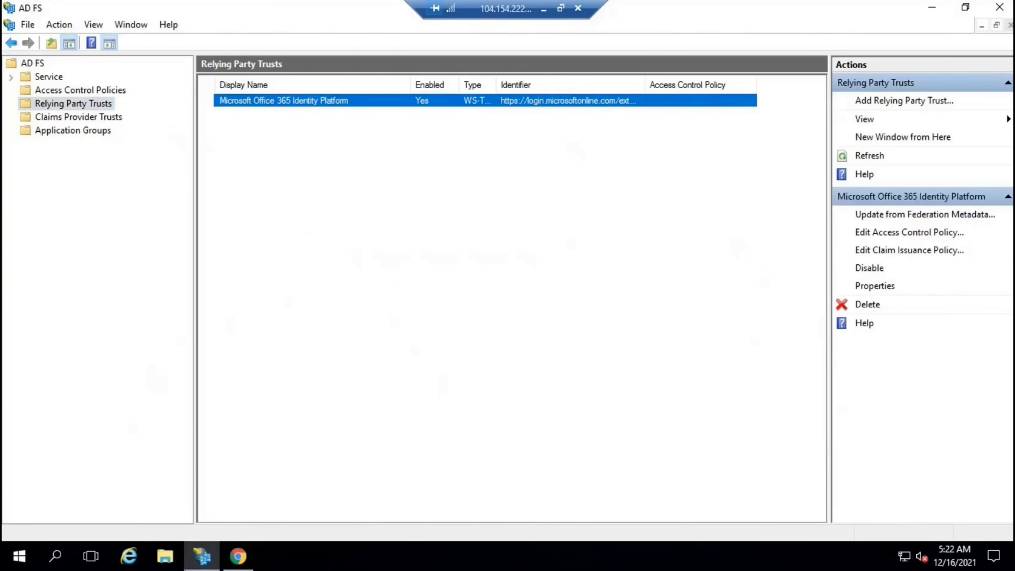
{"action": "left_click", "coordinate": [238, 556]}
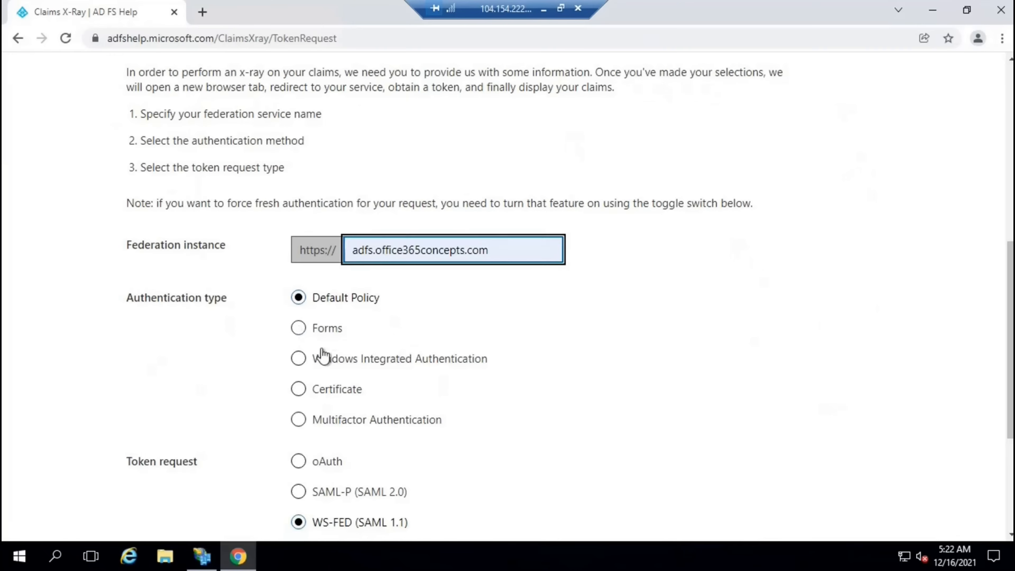
Choose Forms authentication, force fresh authentication, and start the test authentication
{"action": "left_click", "coordinate": [324, 329]}
{"action": "scroll", "coordinate": [145, 408], "scroll_direction": "down", "scroll_amount": 5}
{"action": "left_click", "coordinate": [147, 347]}
{"action": "left_click", "coordinate": [195, 430]}
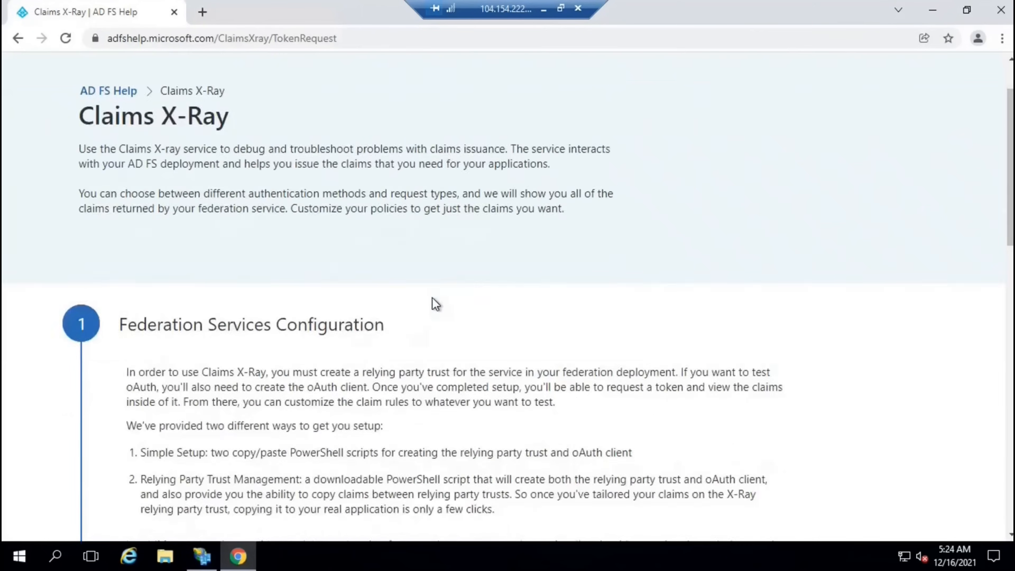
{"action": "scroll", "coordinate": [434, 304], "scroll_direction": "down", "scroll_amount": 2}
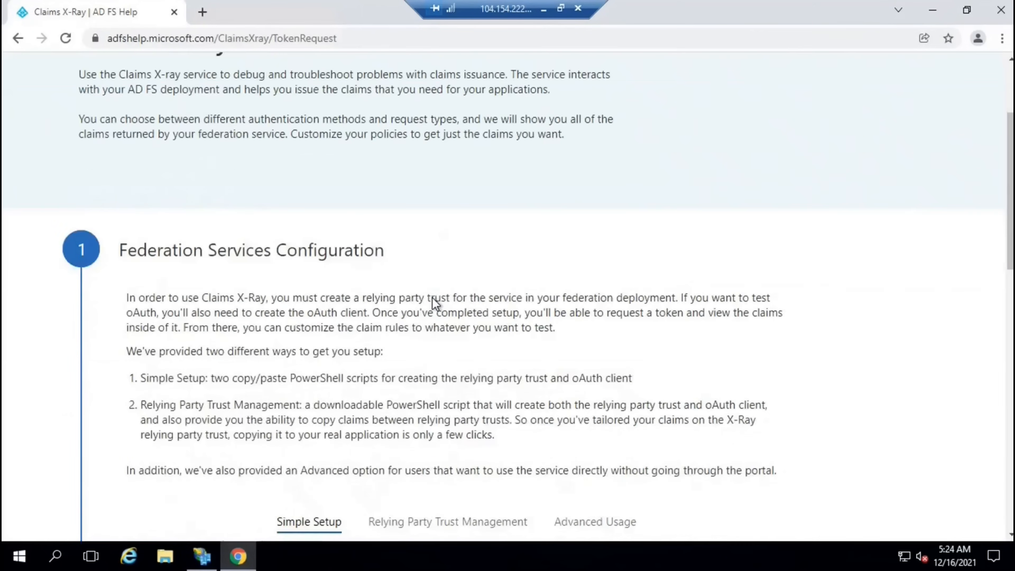
Highlight the Claims X-Ray heading and recheck the relying party trusts in AD FS Management
{"action": "scroll", "coordinate": [434, 298], "scroll_direction": "up", "scroll_amount": 3}
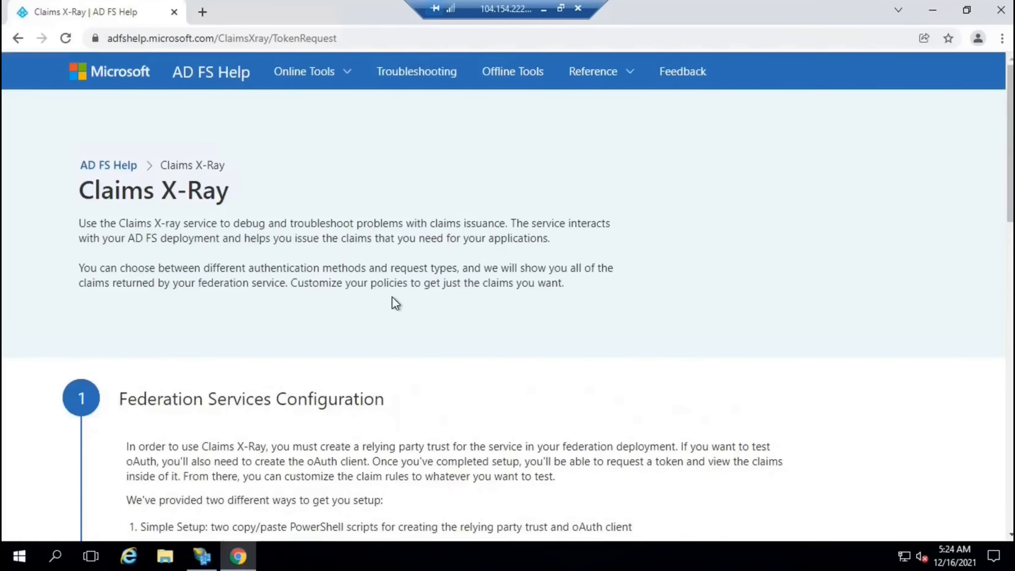
{"action": "triple_click", "coordinate": [230, 194]}
{"action": "left_click", "coordinate": [202, 556]}
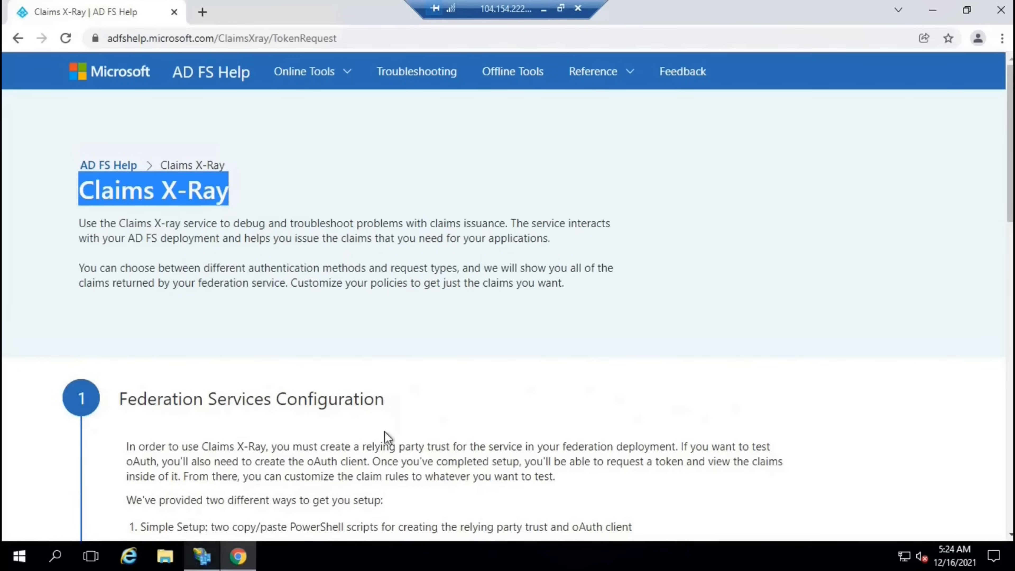
{"action": "left_click", "coordinate": [85, 105]}
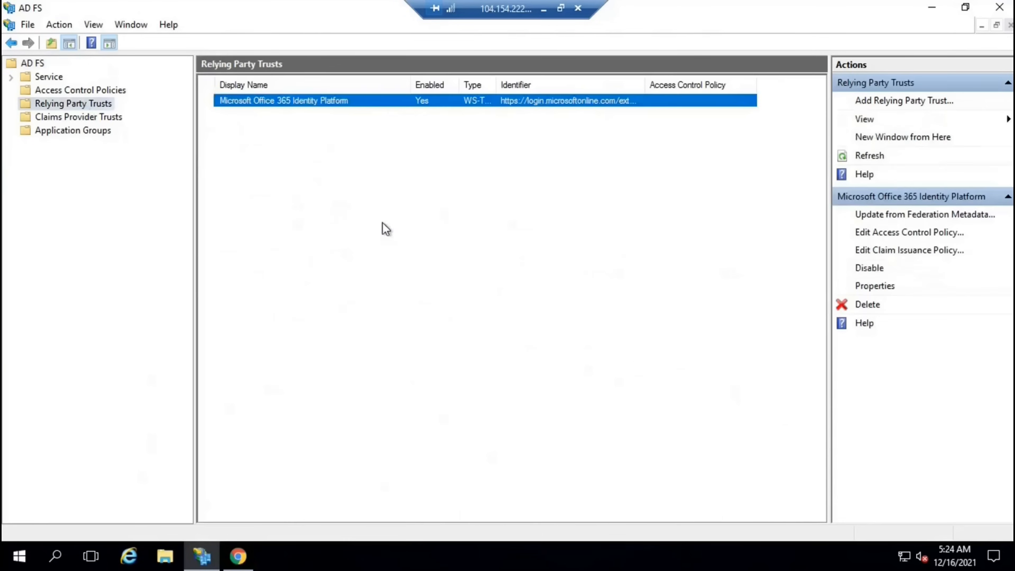
{"action": "left_click", "coordinate": [453, 224]}
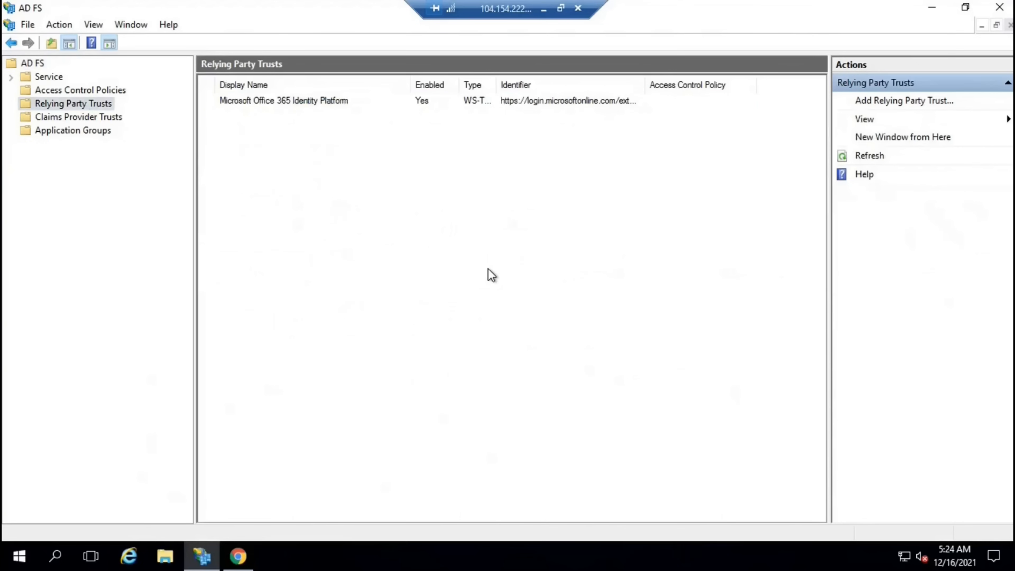
{"action": "left_click", "coordinate": [237, 556]}
{"action": "left_click", "coordinate": [423, 336]}
Download ClaimsXrayManager.ps1 from the Relying Party Trust Management setup instructions
{"action": "scroll", "coordinate": [422, 333], "scroll_direction": "down", "scroll_amount": 3}
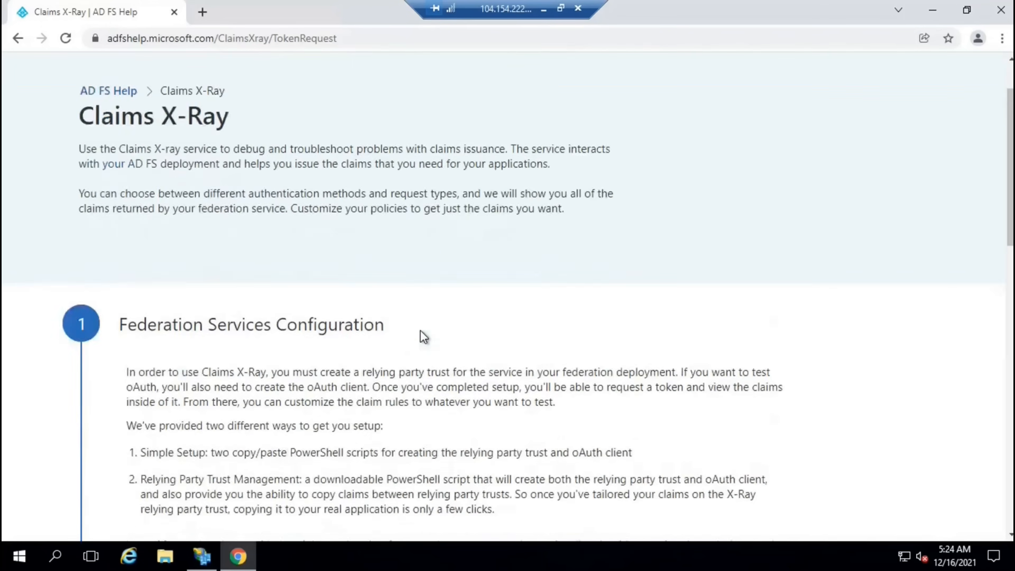
{"action": "scroll", "coordinate": [422, 328], "scroll_direction": "down", "scroll_amount": 5}
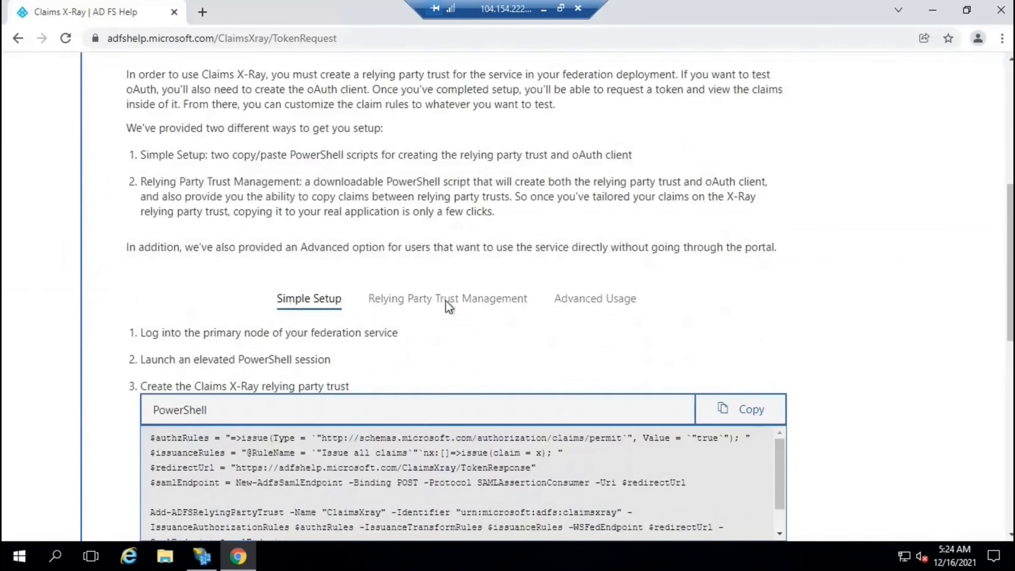
{"action": "left_click", "coordinate": [448, 307]}
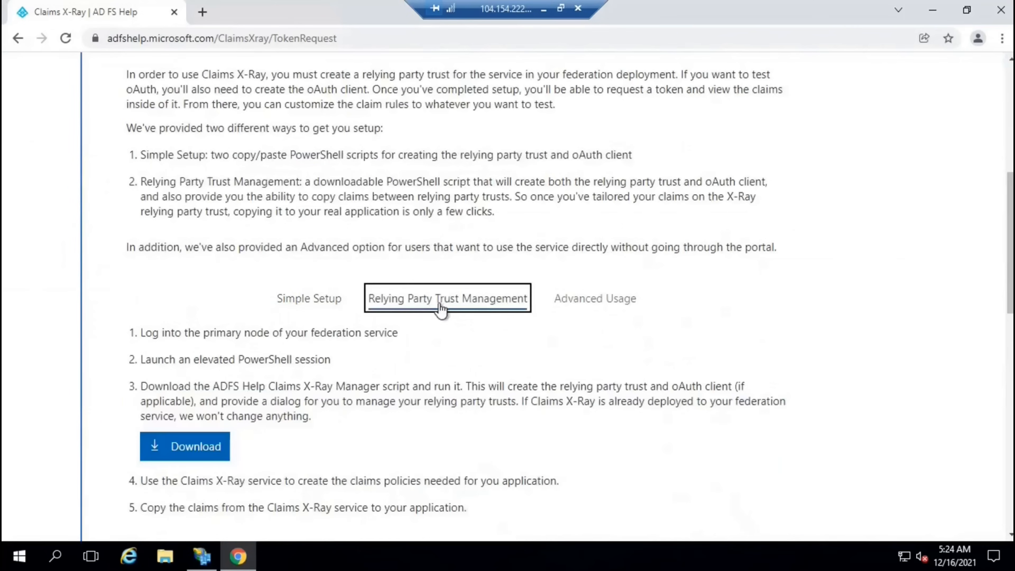
{"action": "scroll", "coordinate": [495, 310], "scroll_direction": "down", "scroll_amount": 3}
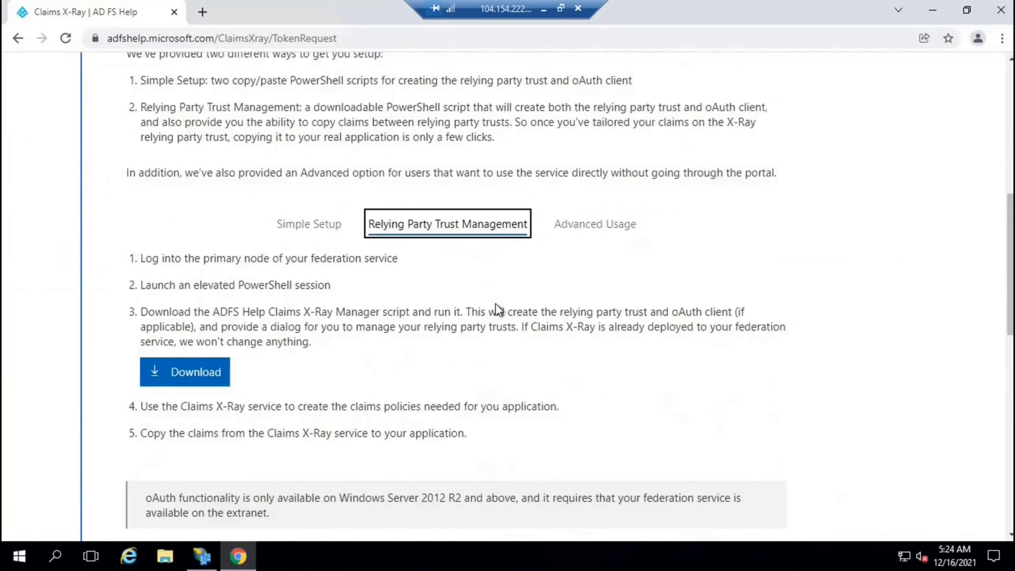
{"action": "left_click", "coordinate": [189, 305]}
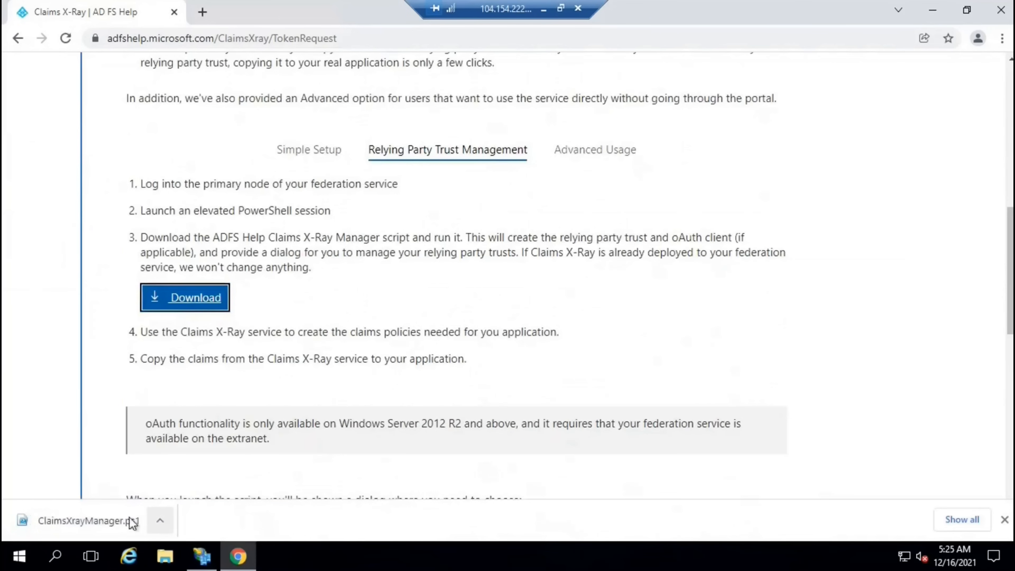
{"action": "left_click", "coordinate": [19, 555]}
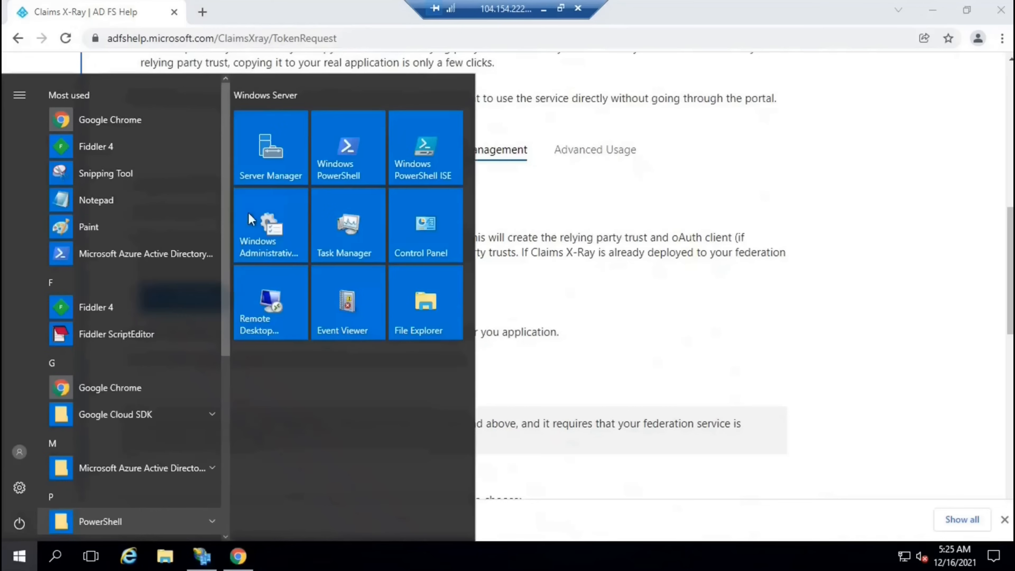
Launch PowerShell ISE and copy the Downloads folder path holding the downloaded script
{"action": "left_click", "coordinate": [419, 142]}
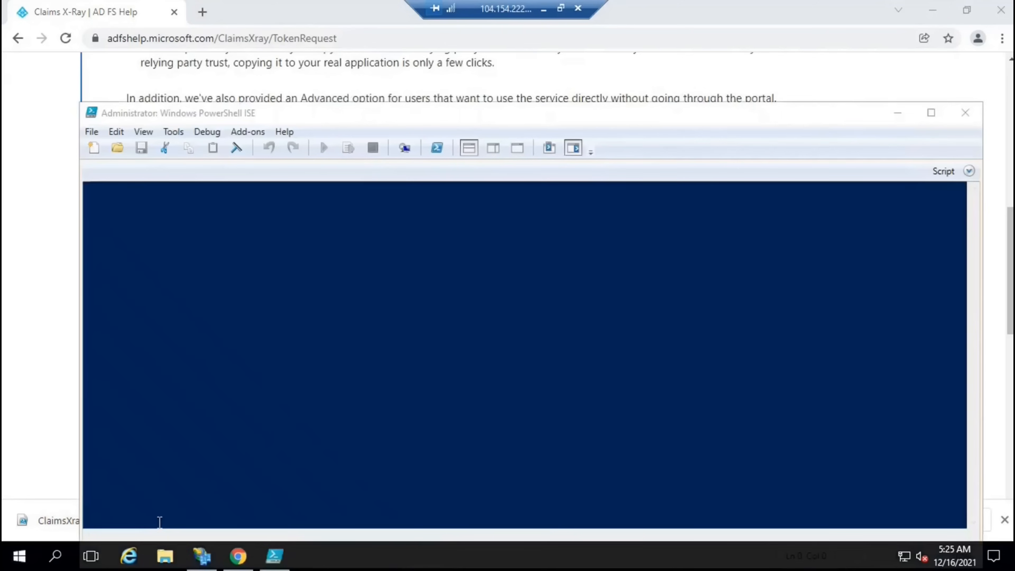
{"action": "left_click", "coordinate": [32, 423]}
{"action": "left_click", "coordinate": [160, 520]}
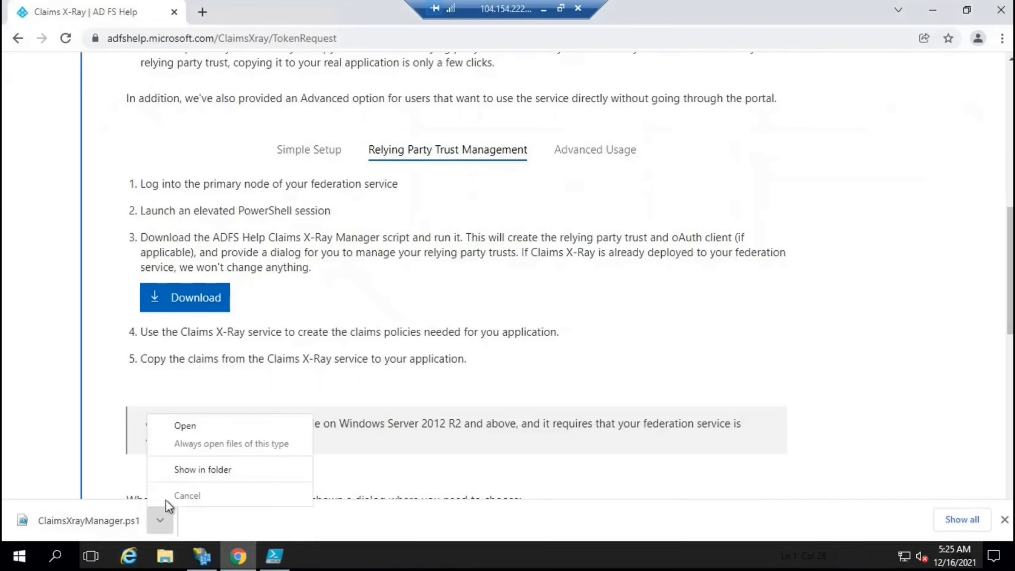
{"action": "left_click", "coordinate": [180, 471]}
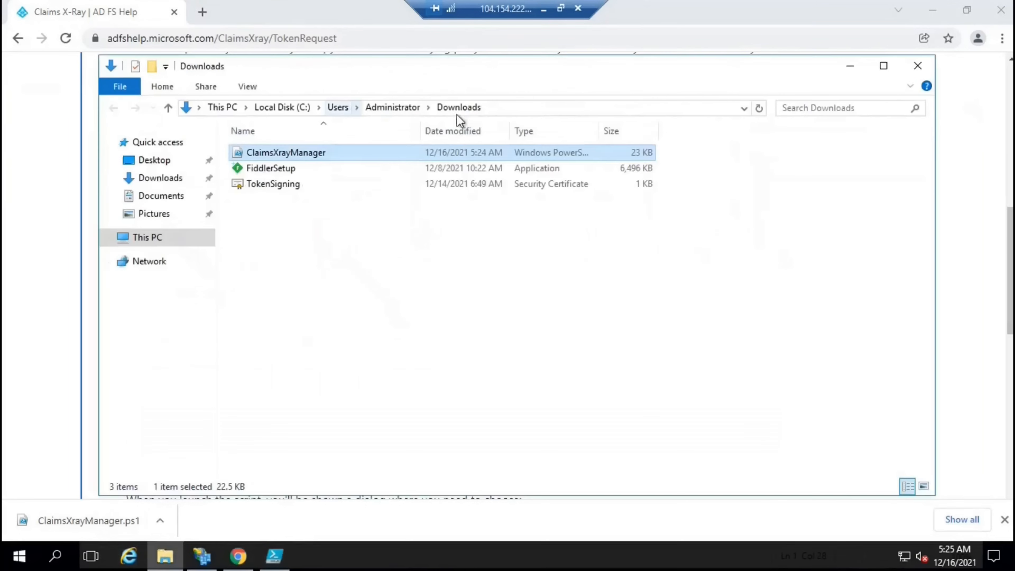
{"action": "left_click", "coordinate": [545, 107]}
{"action": "key", "text": "ctrl+c"}
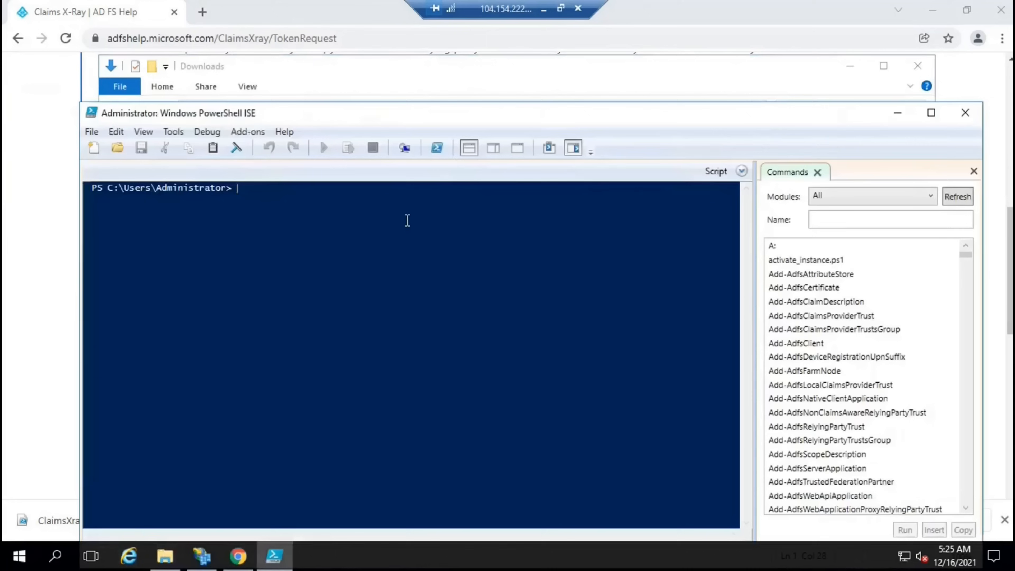
Change the ISE console into the Downloads folder and clear it with cls
{"action": "type", "text": "cd"}
{"action": "key", "text": "ctrl+v"}
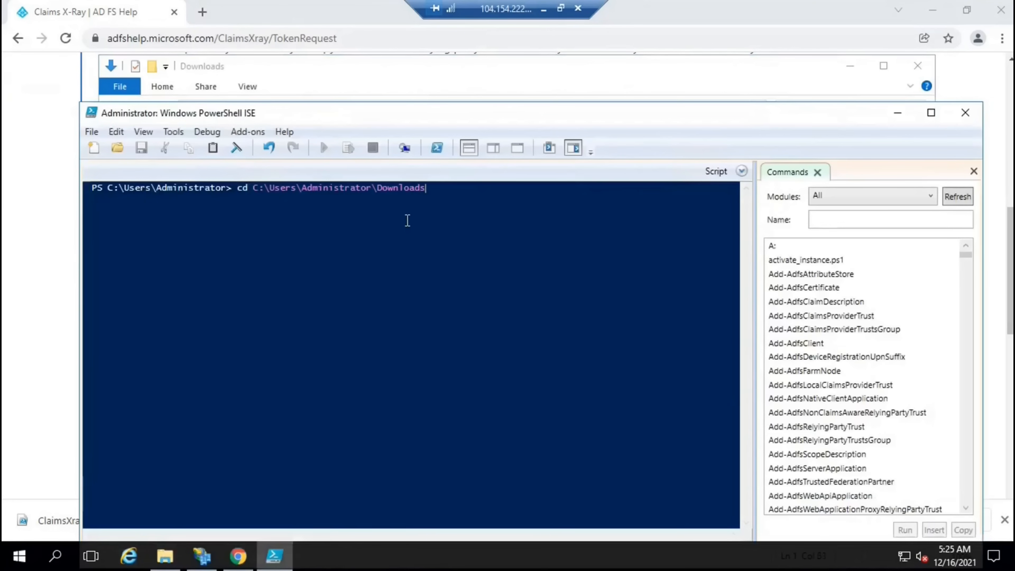
{"action": "key", "text": "Return"}
{"action": "type", "text": "vld"}
{"action": "key", "text": "Return"}
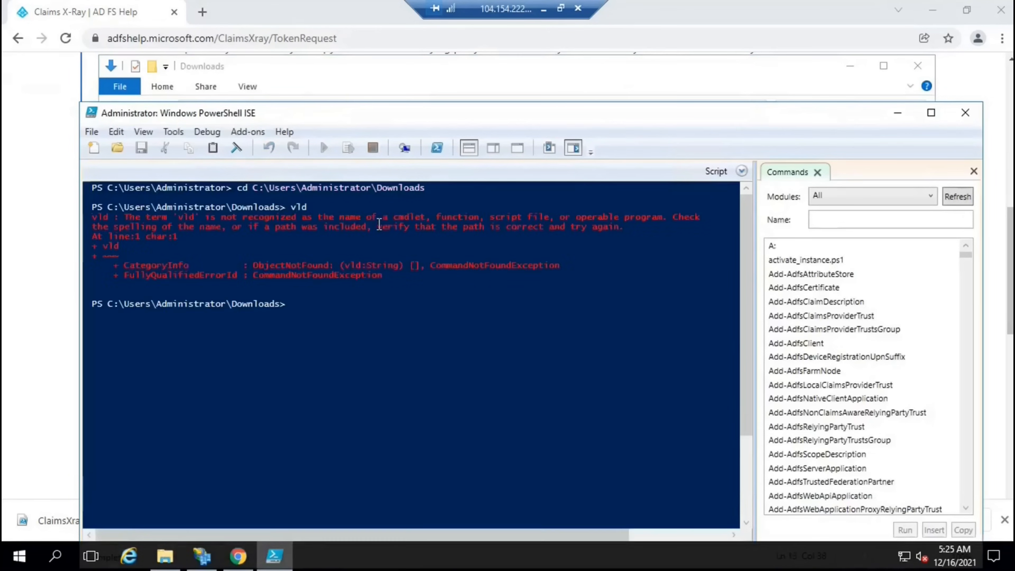
{"action": "type", "text": "cls"}
{"action": "key", "text": "Return"}
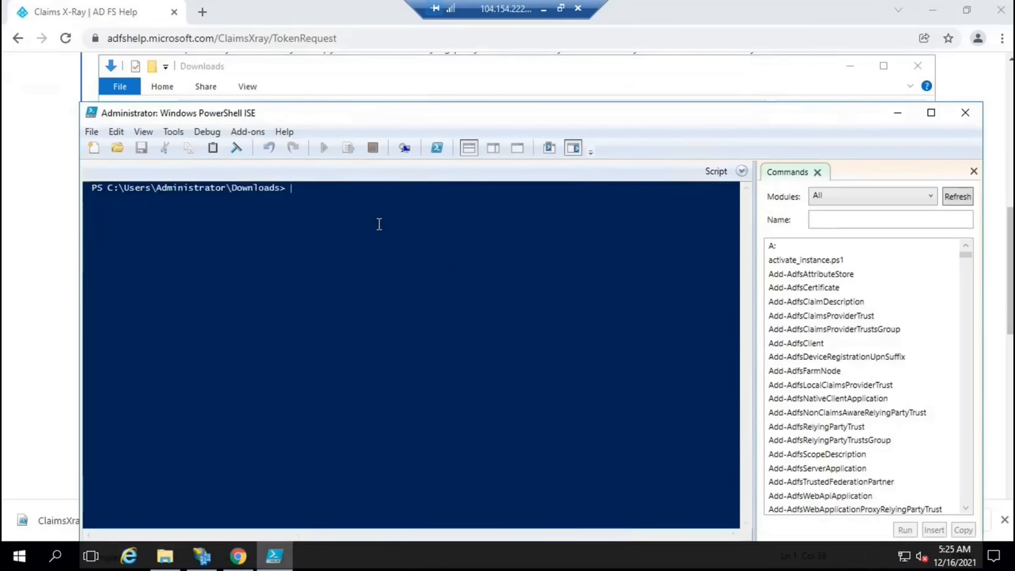
Run .\ClaimsXrayManager.ps1 once, copying all claims to the Claims X-Ray trust
{"action": "type", "text": ".\\"}
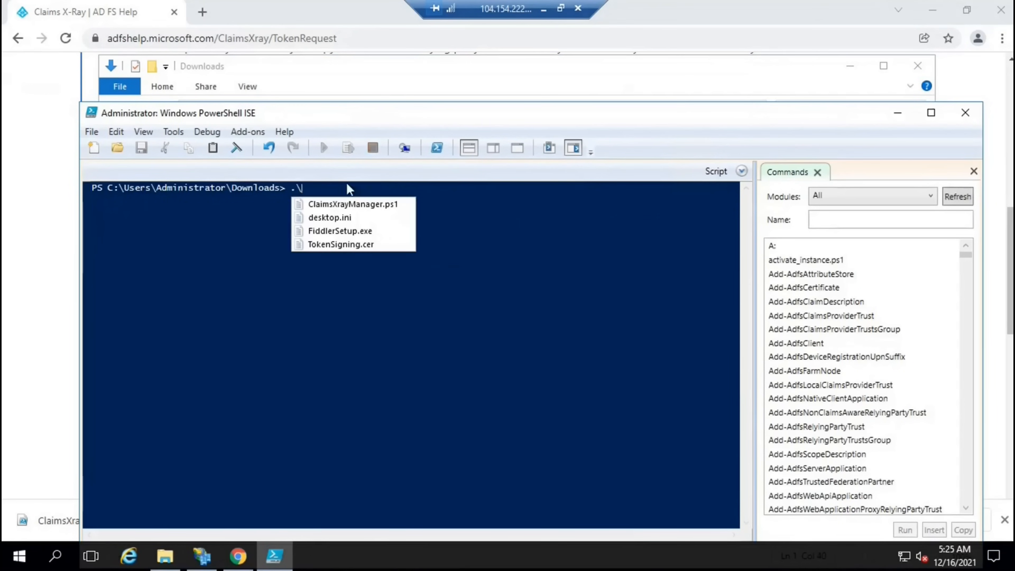
{"action": "left_click", "coordinate": [354, 205]}
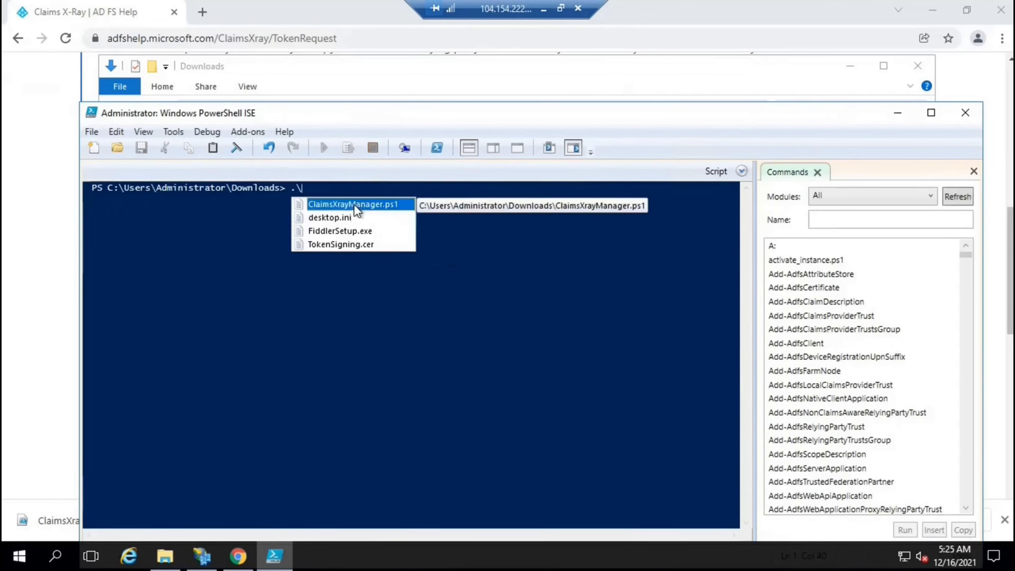
{"action": "double_click", "coordinate": [355, 205]}
{"action": "key", "text": "Return"}
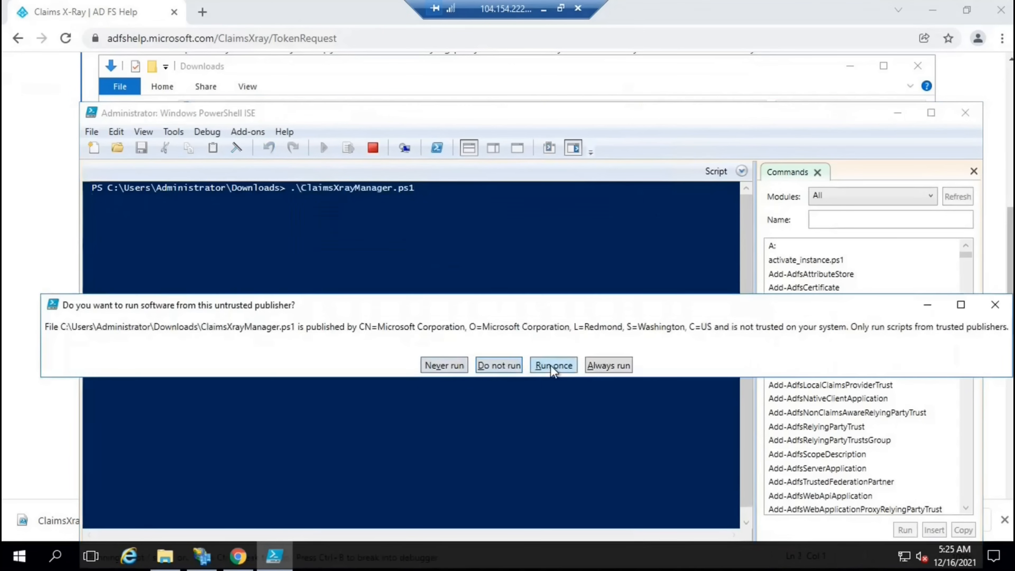
{"action": "left_click", "coordinate": [552, 365]}
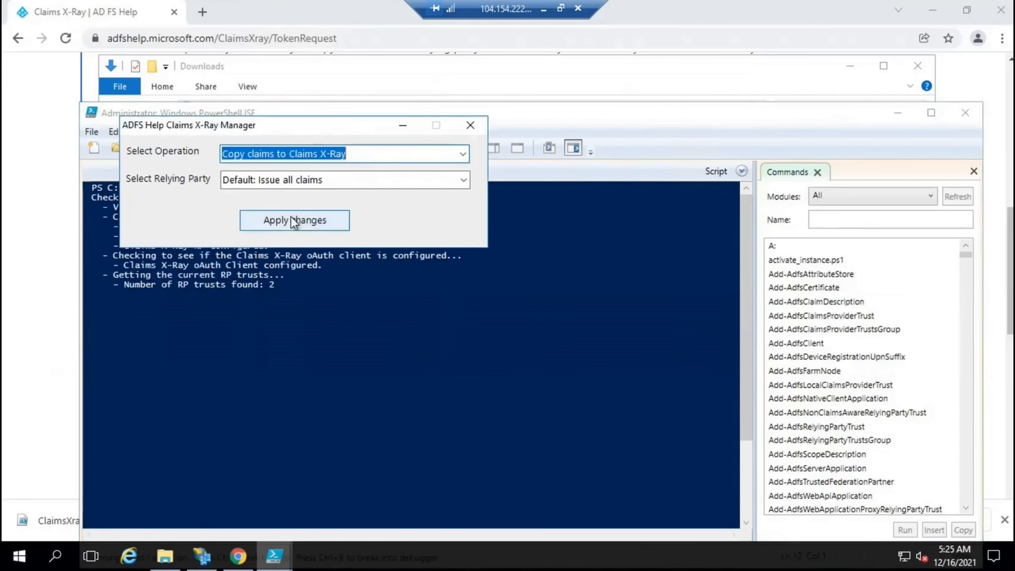
{"action": "left_click", "coordinate": [304, 221]}
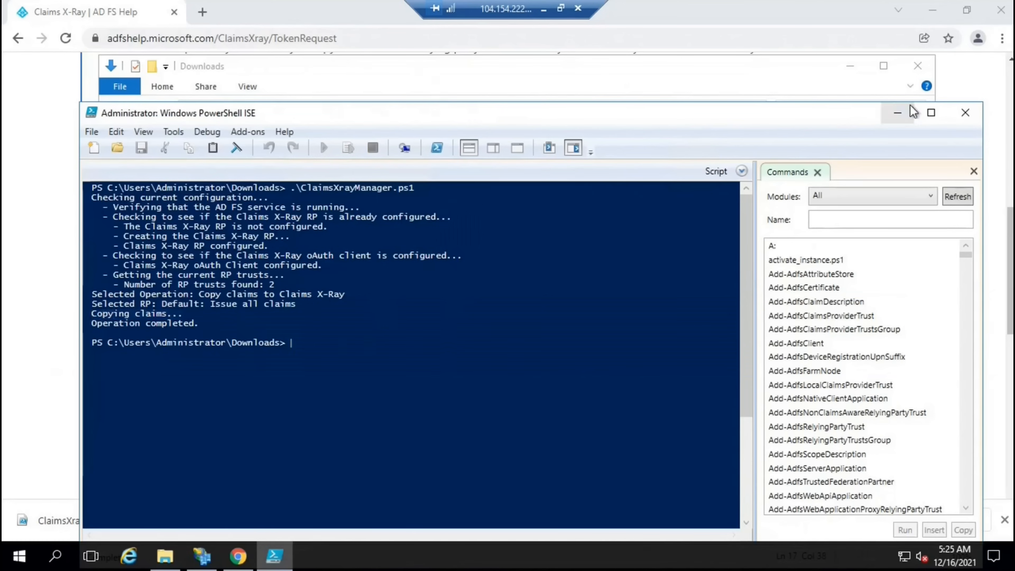
{"action": "left_click", "coordinate": [897, 113]}
{"action": "left_click", "coordinate": [918, 66]}
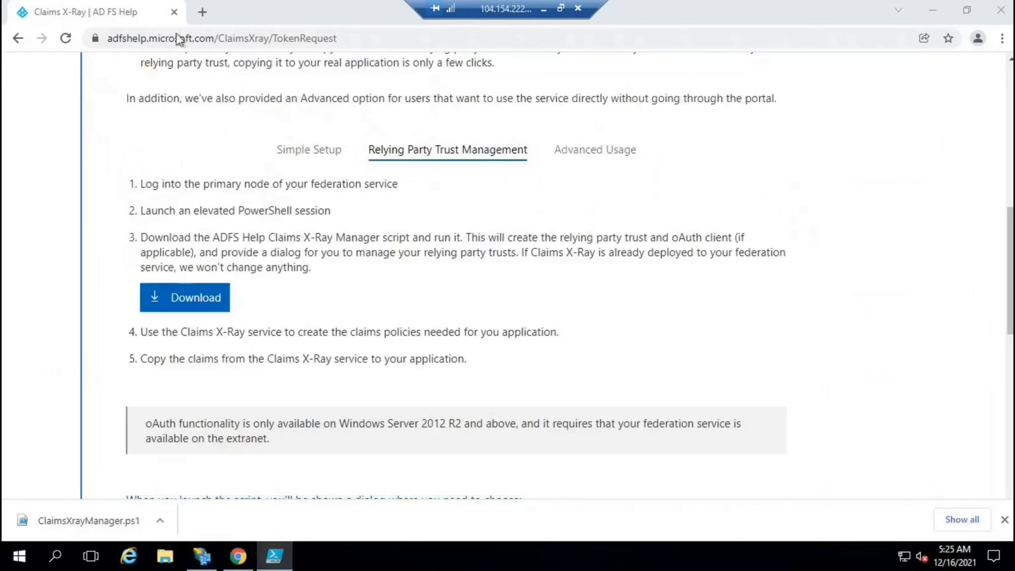
Refresh the AD FS trust list, select the new ClaimsXray trust, then go back to Claims X-Ray
{"action": "left_click", "coordinate": [207, 558]}
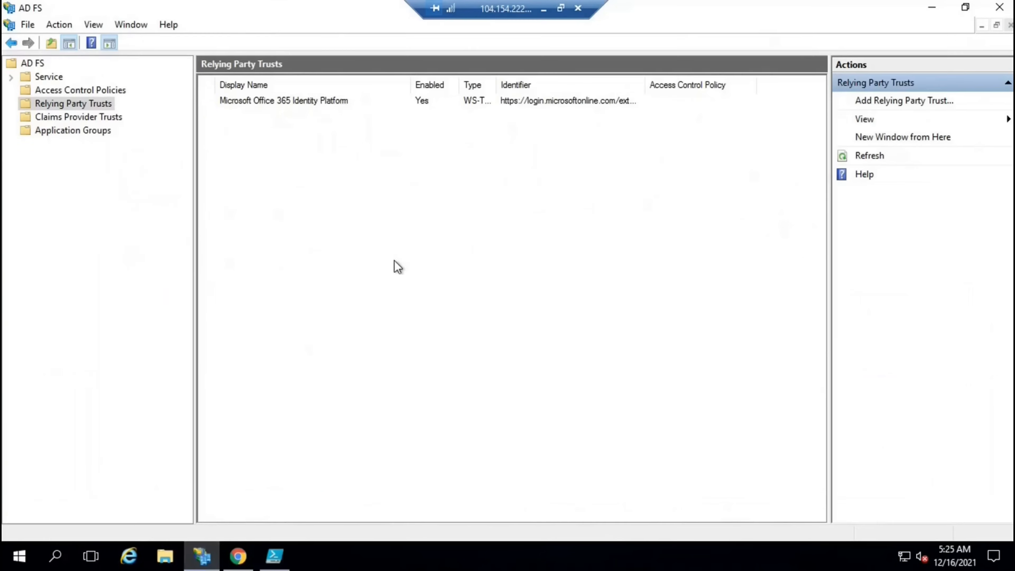
{"action": "left_click", "coordinate": [871, 156]}
{"action": "left_click", "coordinate": [262, 113]}
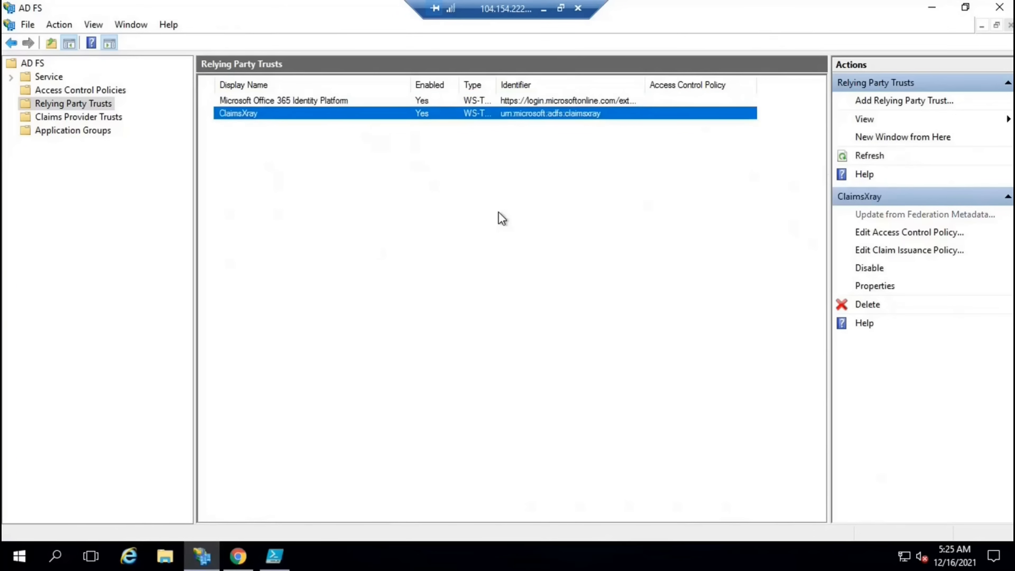
{"action": "left_click", "coordinate": [252, 549]}
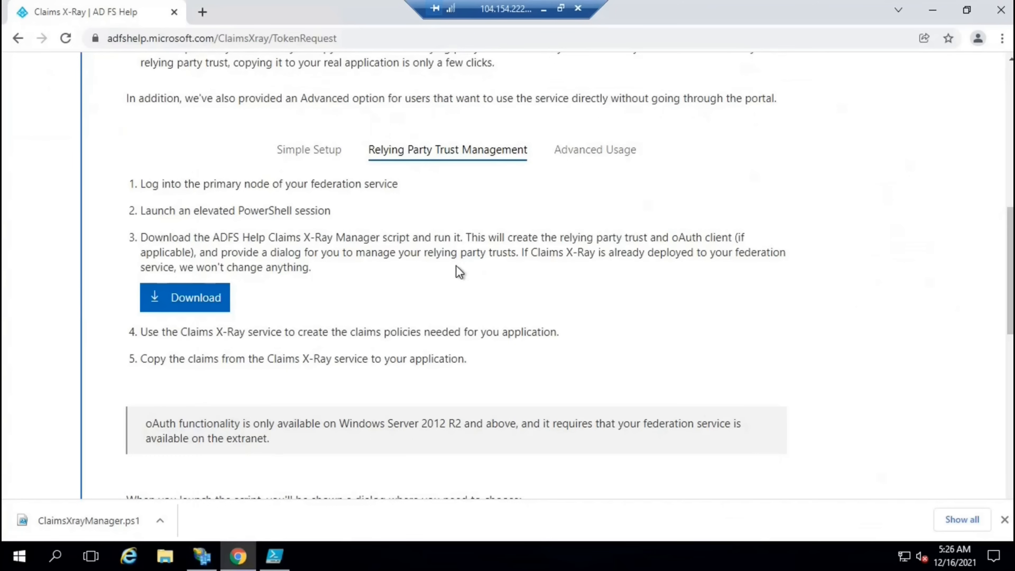
Advance Claims X-Ray to the token request form, then show the AD FS service overview
{"action": "scroll", "coordinate": [456, 265], "scroll_direction": "down", "scroll_amount": 10}
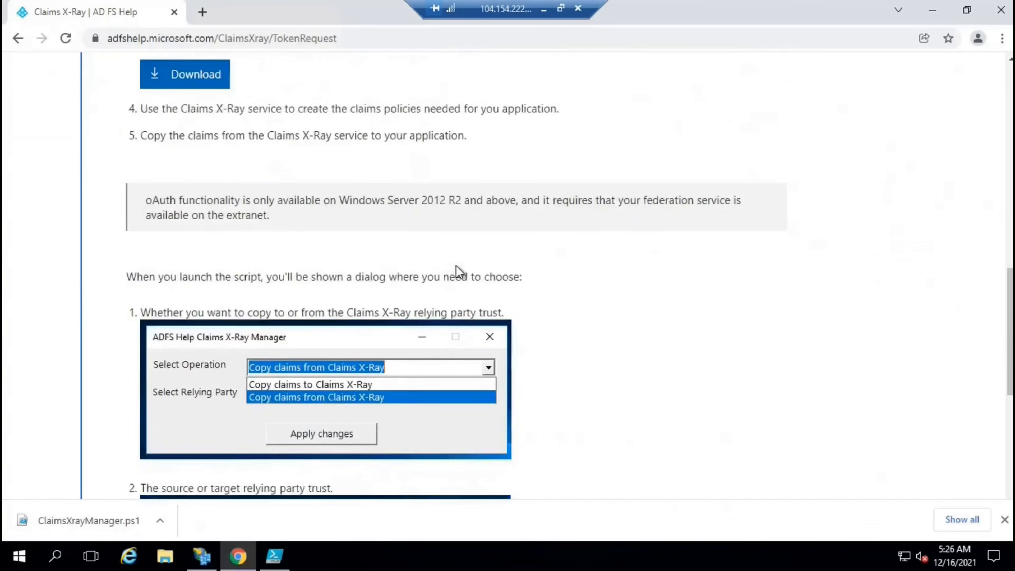
{"action": "scroll", "coordinate": [456, 265], "scroll_direction": "down", "scroll_amount": 2}
{"action": "left_click", "coordinate": [176, 453]}
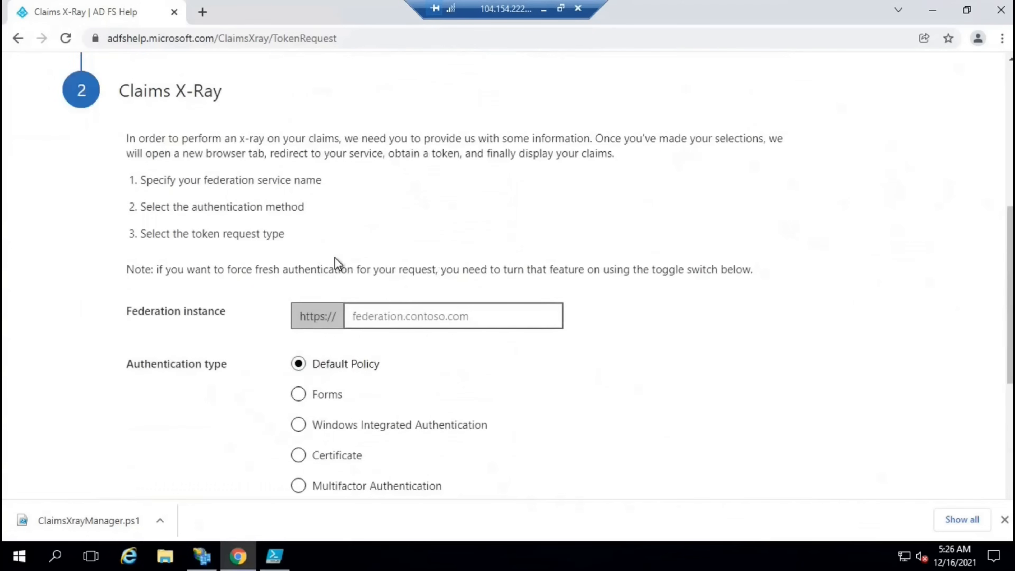
{"action": "scroll", "coordinate": [358, 274], "scroll_direction": "down", "scroll_amount": 1}
{"action": "scroll", "coordinate": [360, 275], "scroll_direction": "up", "scroll_amount": 1}
{"action": "scroll", "coordinate": [361, 276], "scroll_direction": "down", "scroll_amount": 1}
{"action": "scroll", "coordinate": [358, 280], "scroll_direction": "down", "scroll_amount": 1}
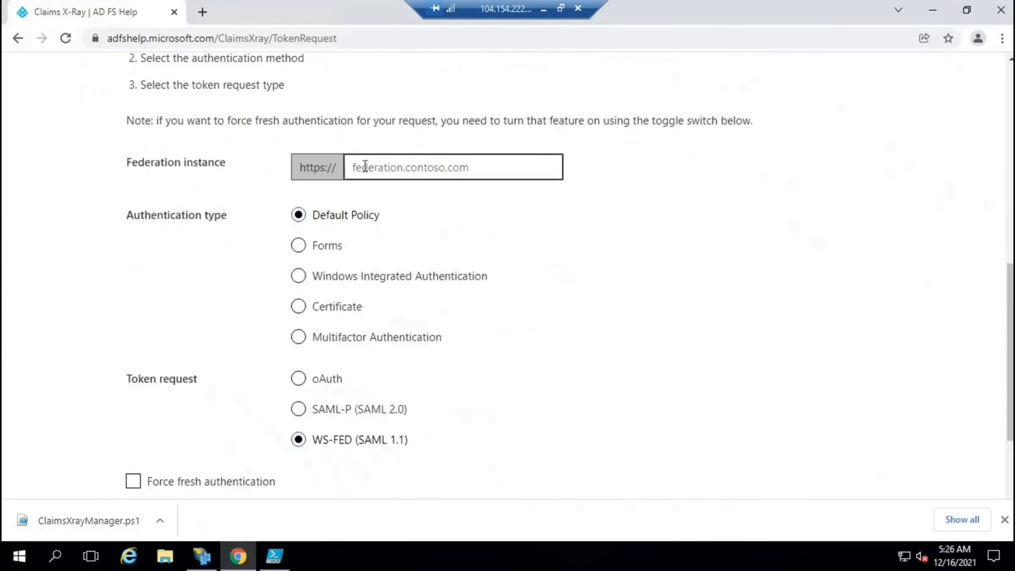
{"action": "left_click_drag", "start_coordinate": [214, 164], "coordinate": [229, 165]}
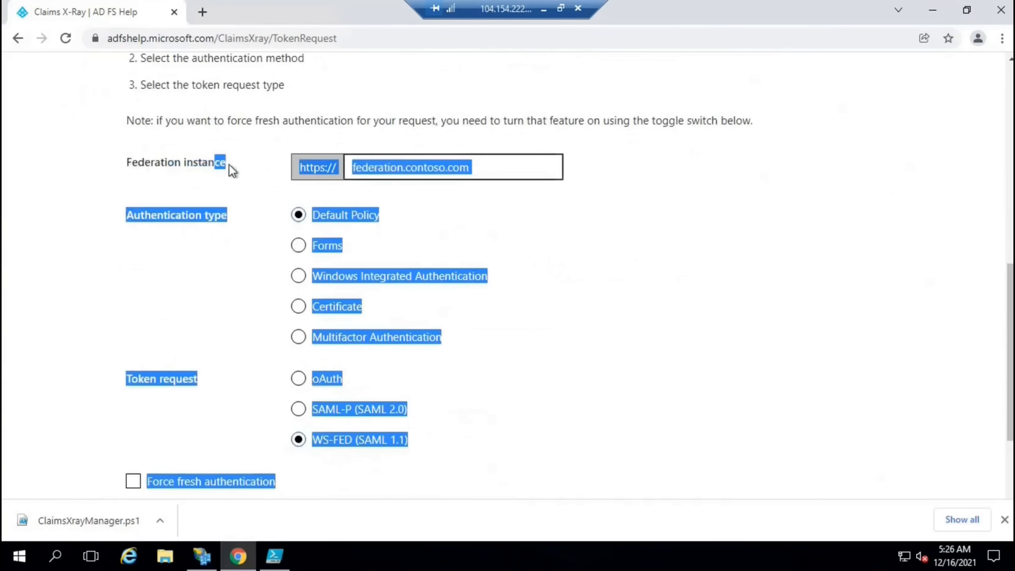
{"action": "left_click", "coordinate": [259, 185]}
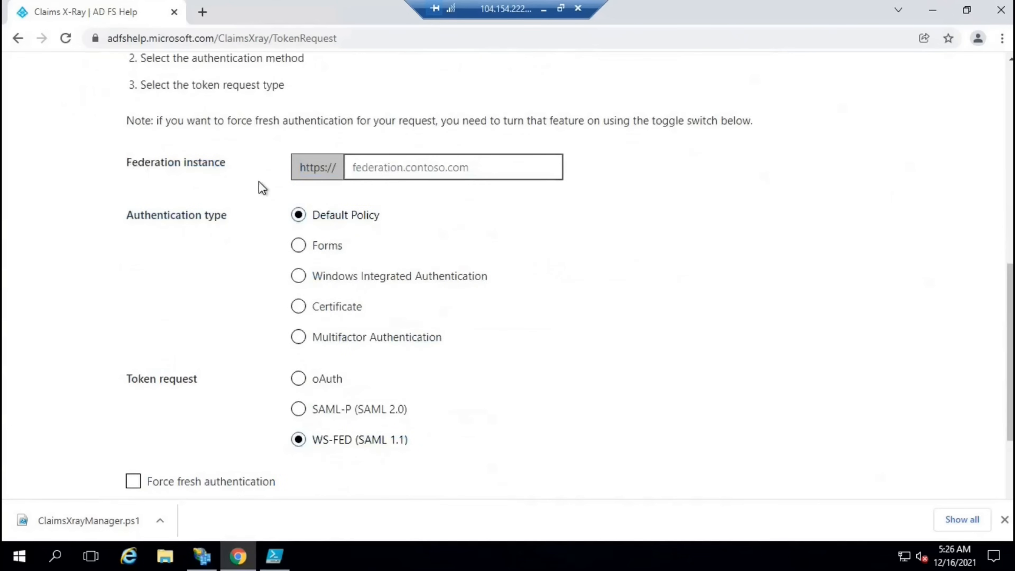
{"action": "left_click", "coordinate": [201, 556]}
{"action": "left_click", "coordinate": [40, 64]}
Read the Federation Service name adfs.office365concepts.com in the service properties, then return to the token form
{"action": "right_click", "coordinate": [28, 66]}
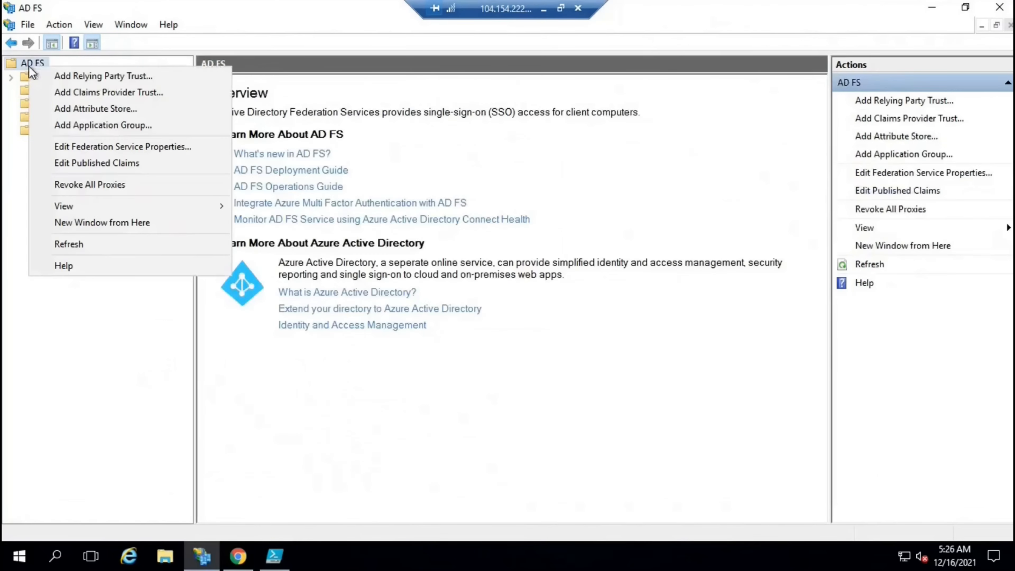
{"action": "left_click", "coordinate": [192, 148]}
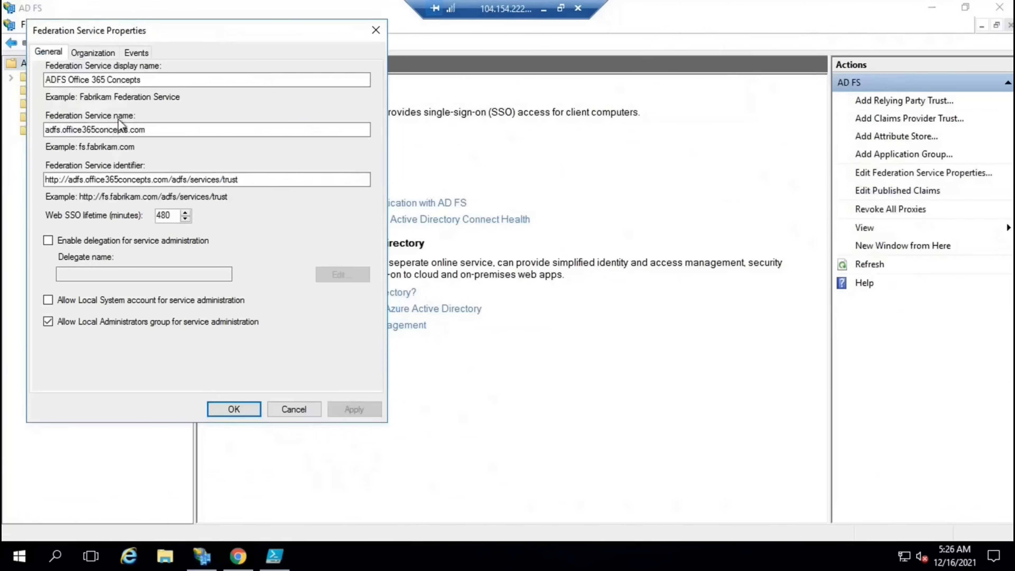
{"action": "double_click", "coordinate": [145, 130]}
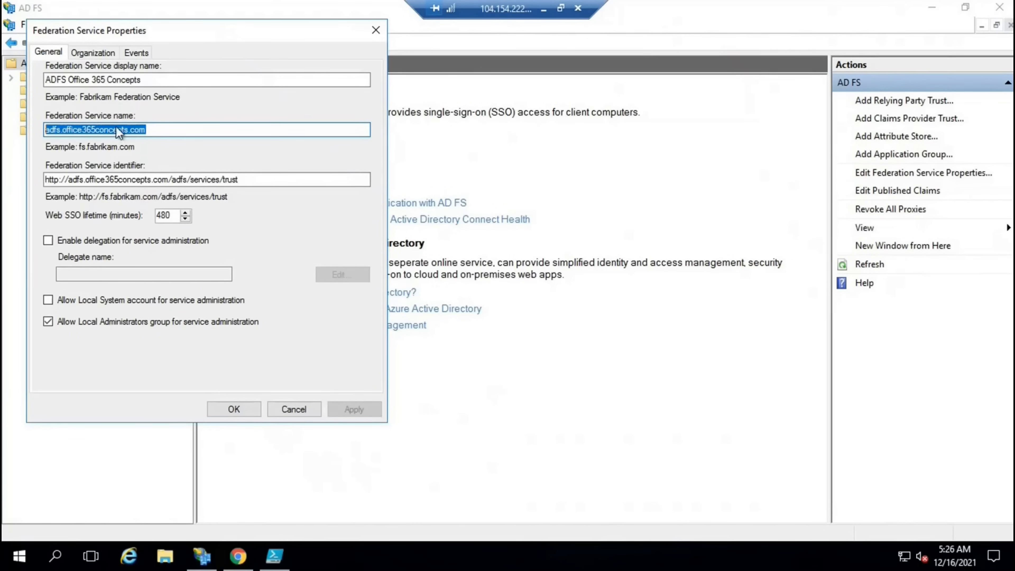
{"action": "left_click", "coordinate": [376, 35]}
{"action": "left_click", "coordinate": [237, 555]}
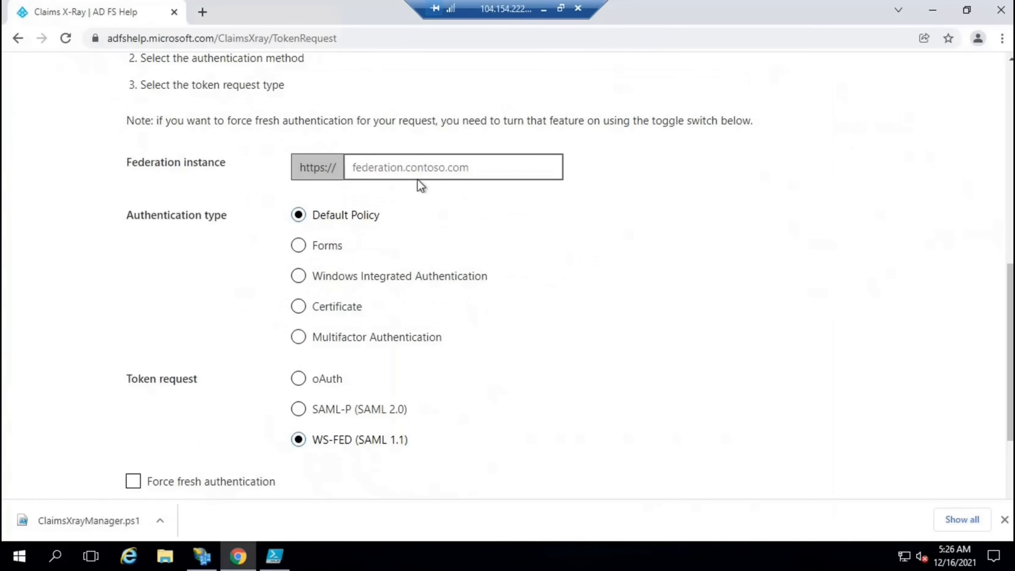
{"action": "left_click", "coordinate": [412, 167]}
Set federation instance adfs.office365concepts.com and, after comparing authentication types, keep Forms
{"action": "key", "text": "Down"}
{"action": "key", "text": "Return"}
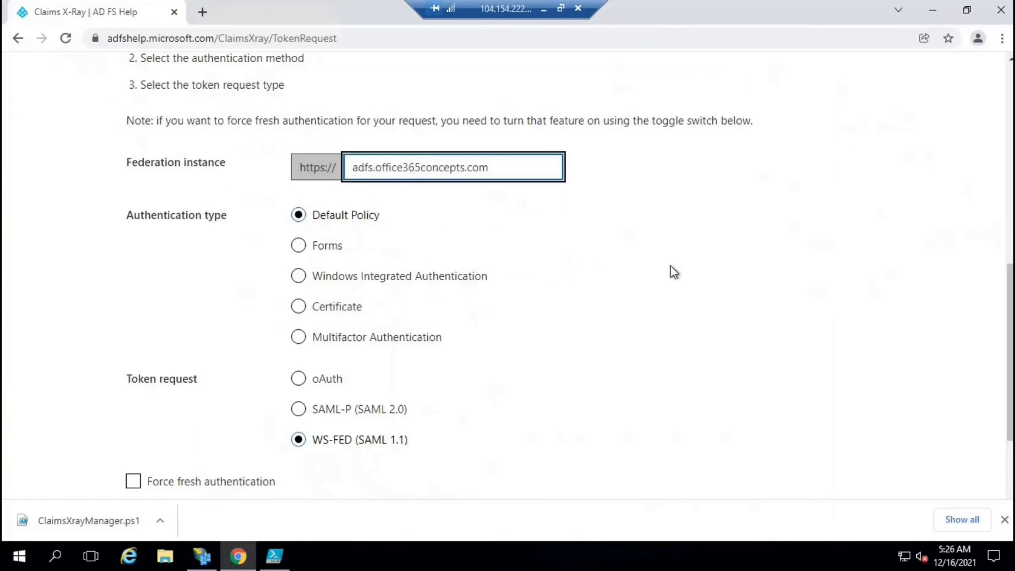
{"action": "left_click", "coordinate": [664, 274]}
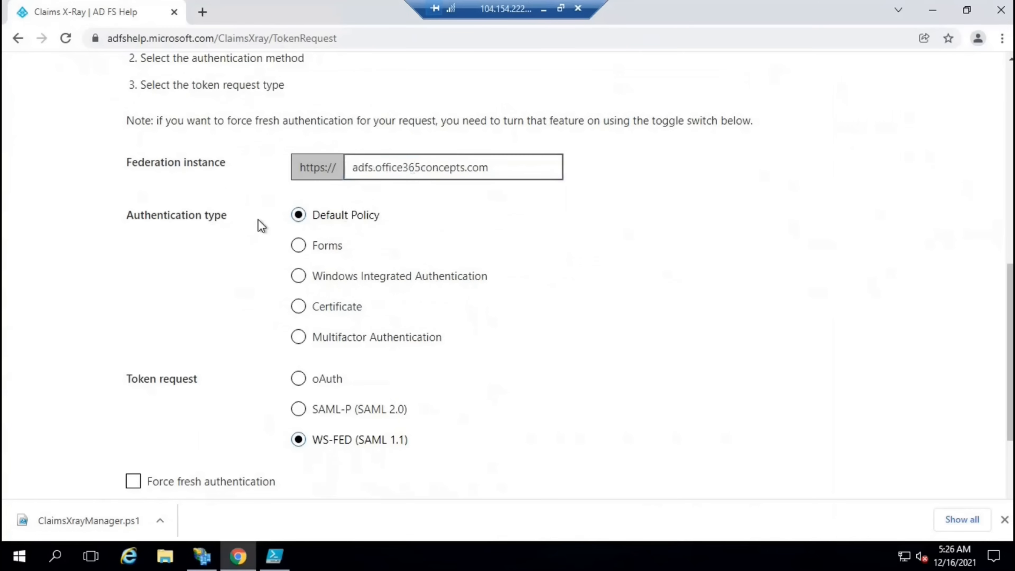
{"action": "left_click", "coordinate": [300, 247]}
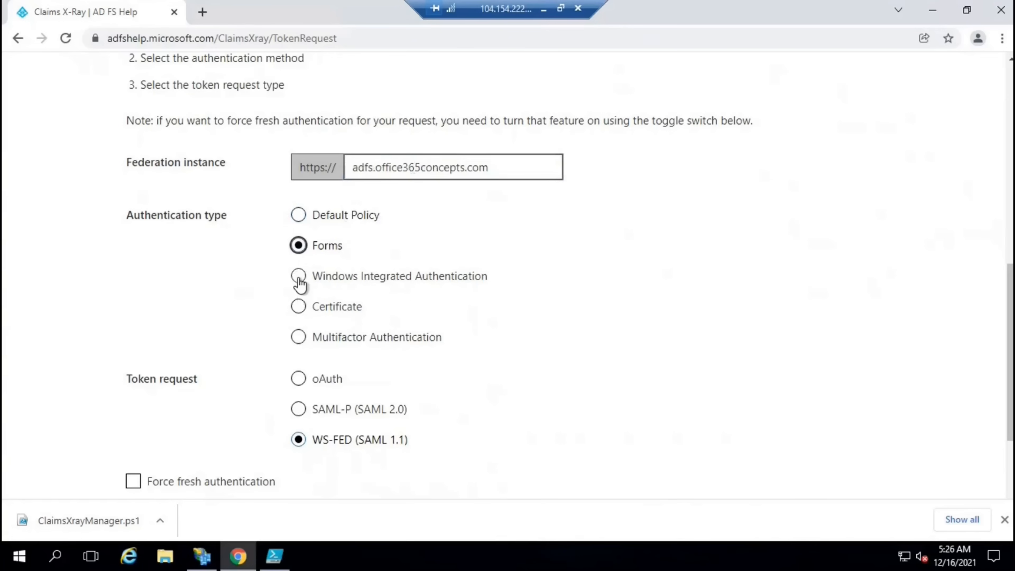
{"action": "left_click", "coordinate": [299, 280]}
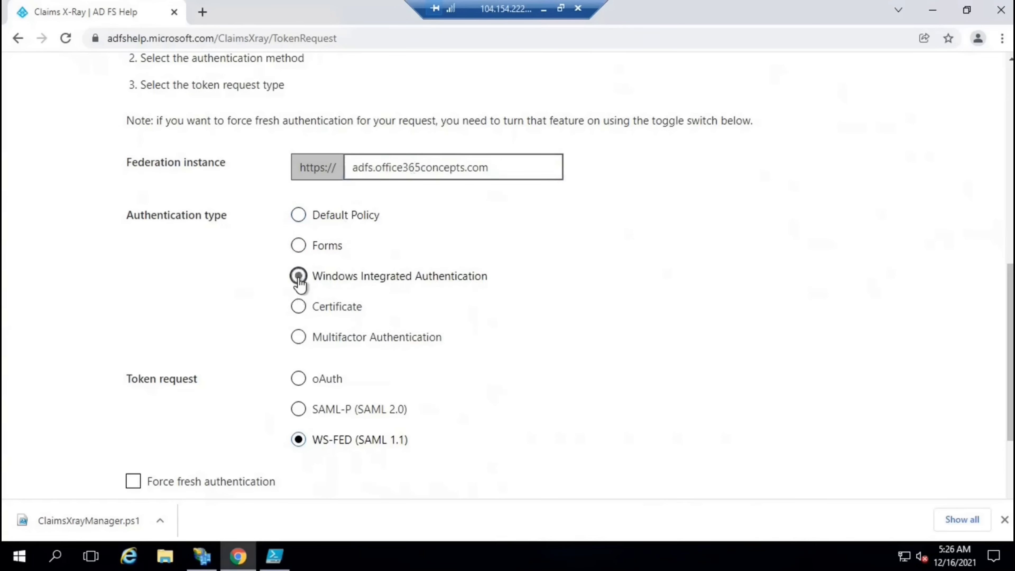
{"action": "left_click", "coordinate": [298, 308]}
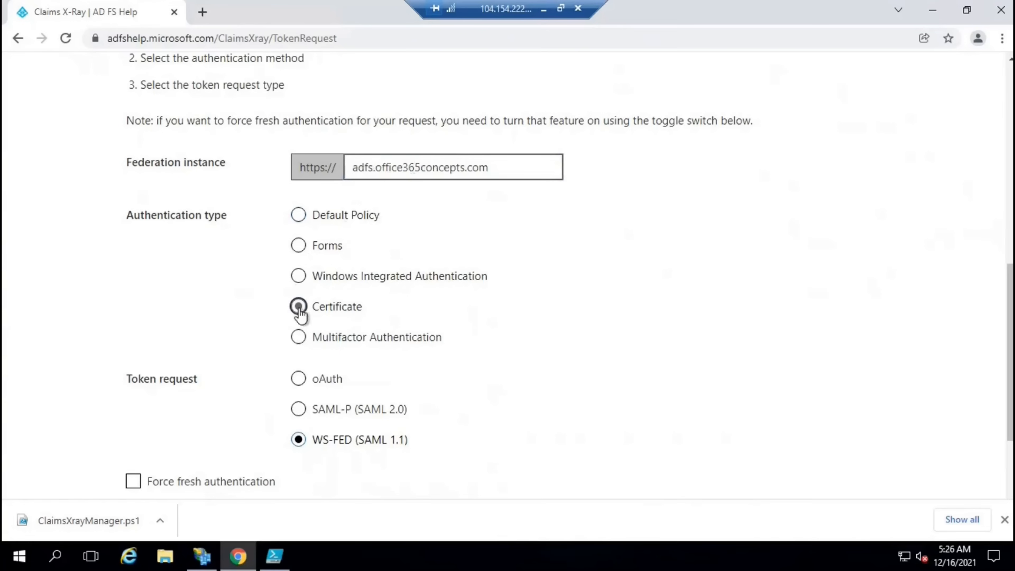
{"action": "left_click", "coordinate": [299, 339]}
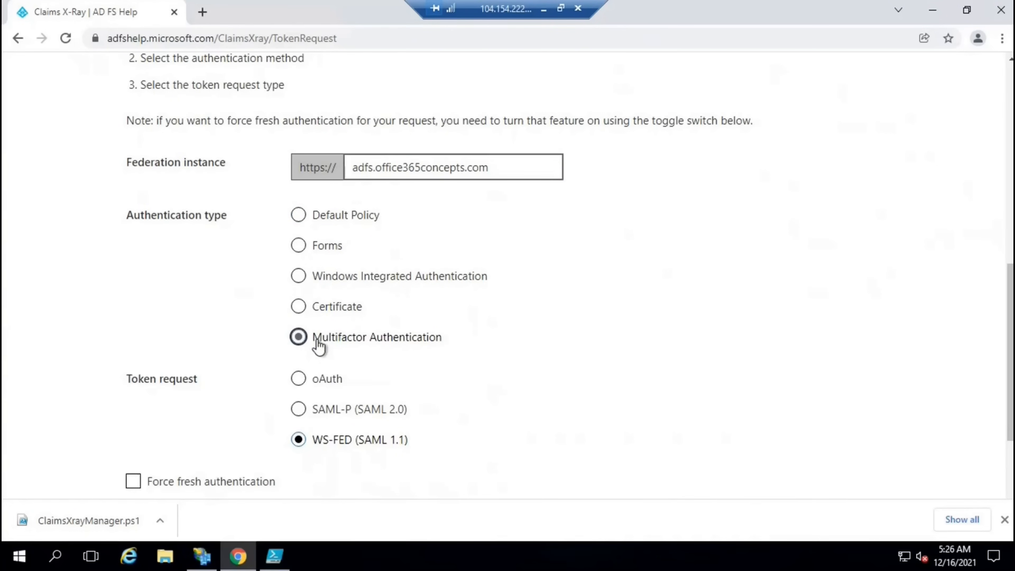
{"action": "left_click", "coordinate": [300, 245]}
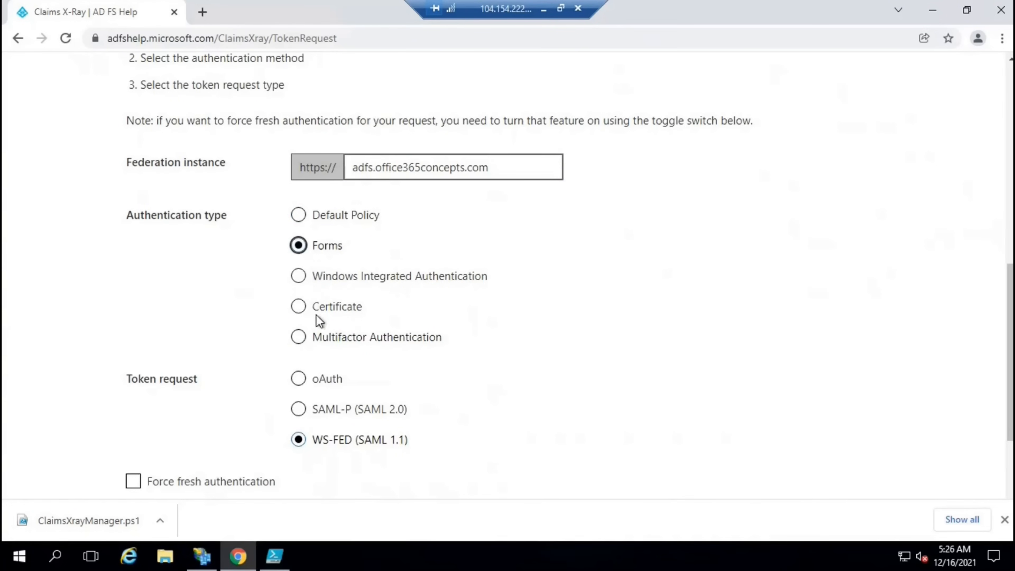
Turn on Force fresh authentication and launch the WS-Fed test authentication
{"action": "scroll", "coordinate": [412, 369], "scroll_direction": "down", "scroll_amount": 2}
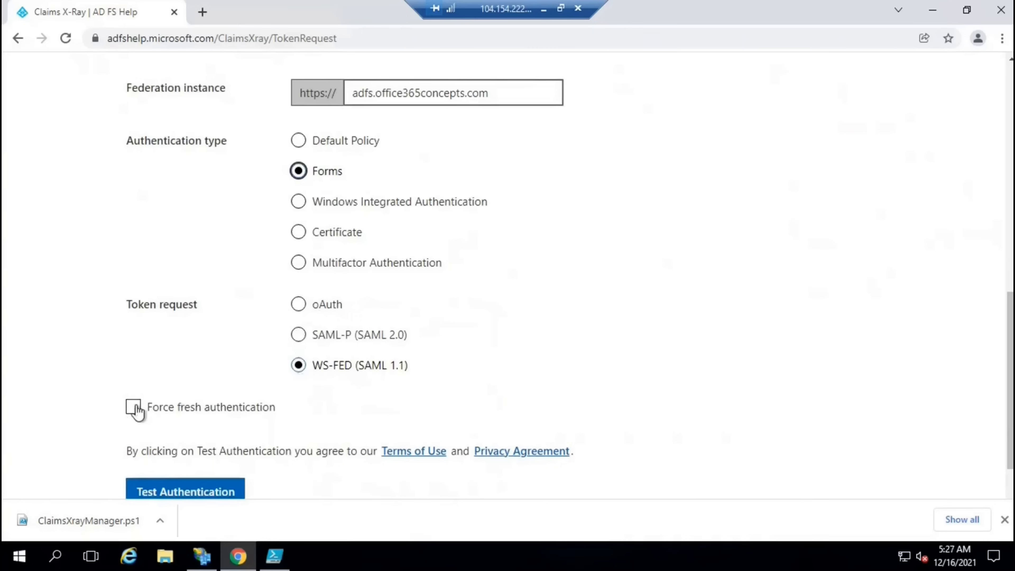
{"action": "left_click", "coordinate": [134, 409]}
{"action": "scroll", "coordinate": [184, 345], "scroll_direction": "down", "scroll_amount": 2}
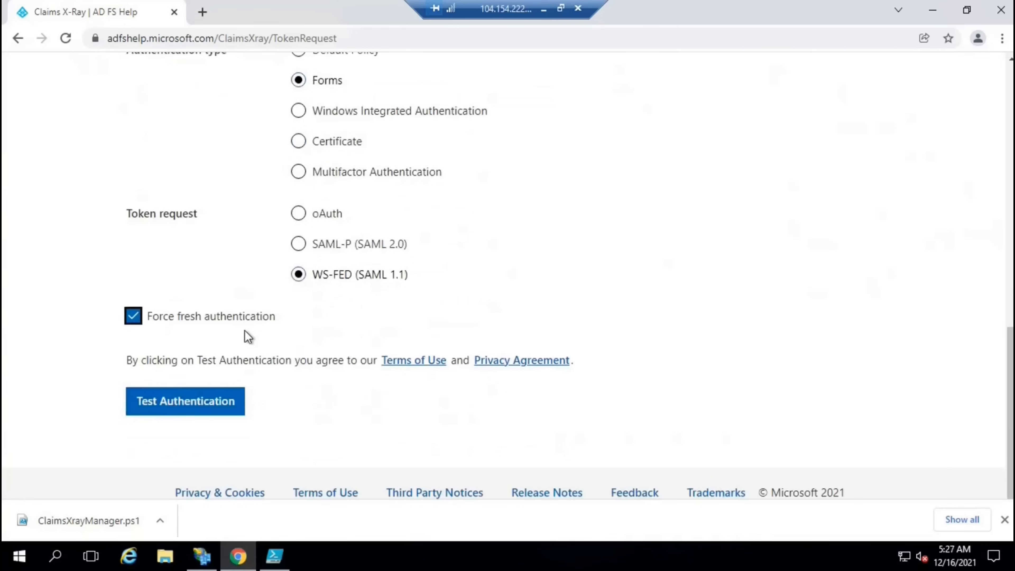
{"action": "left_click", "coordinate": [190, 408]}
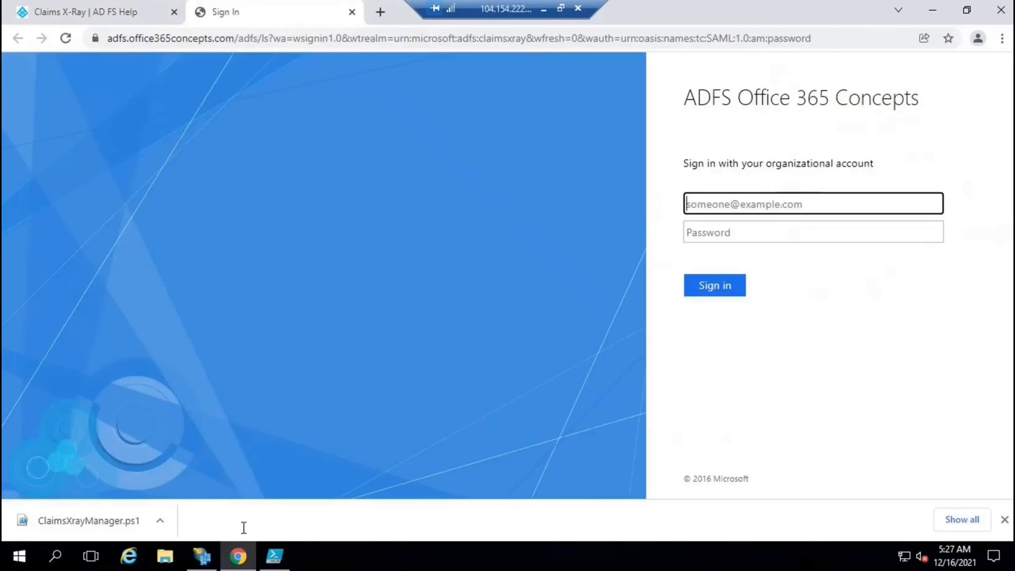
{"action": "left_click", "coordinate": [201, 556]}
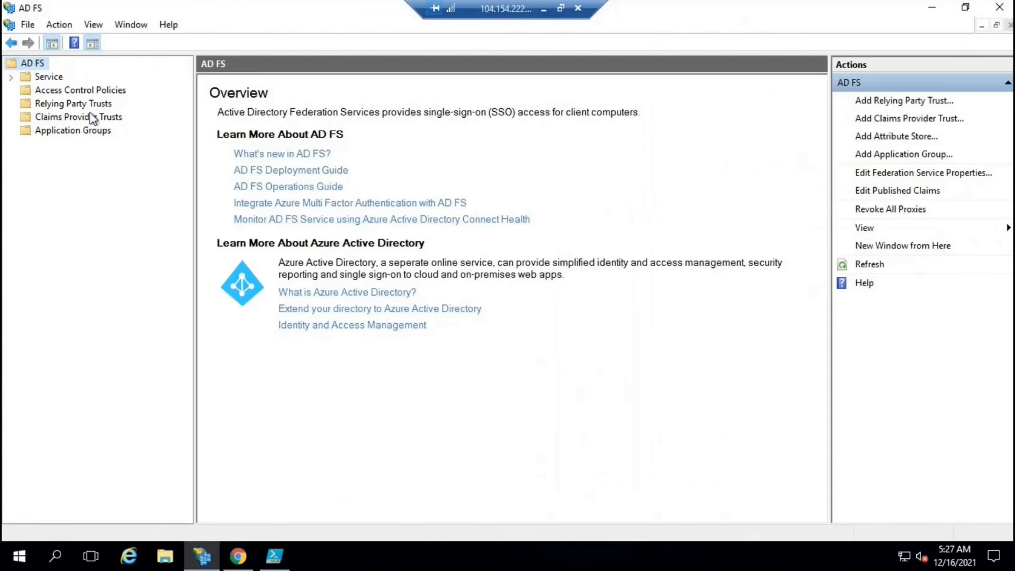
{"action": "left_click", "coordinate": [86, 105]}
Clear the trust selection to see ClaimsXray listed beside Microsoft Office 365 Identity Platform
{"action": "left_click", "coordinate": [472, 232]}
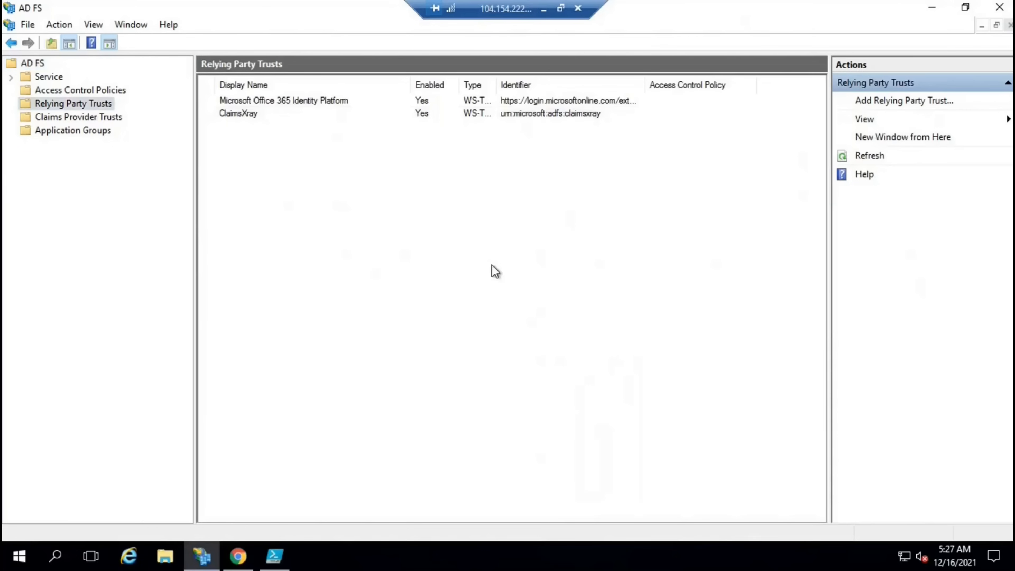
Sign in on the AD FS page with the test user's e-mail address and password
{"action": "left_click", "coordinate": [238, 555]}
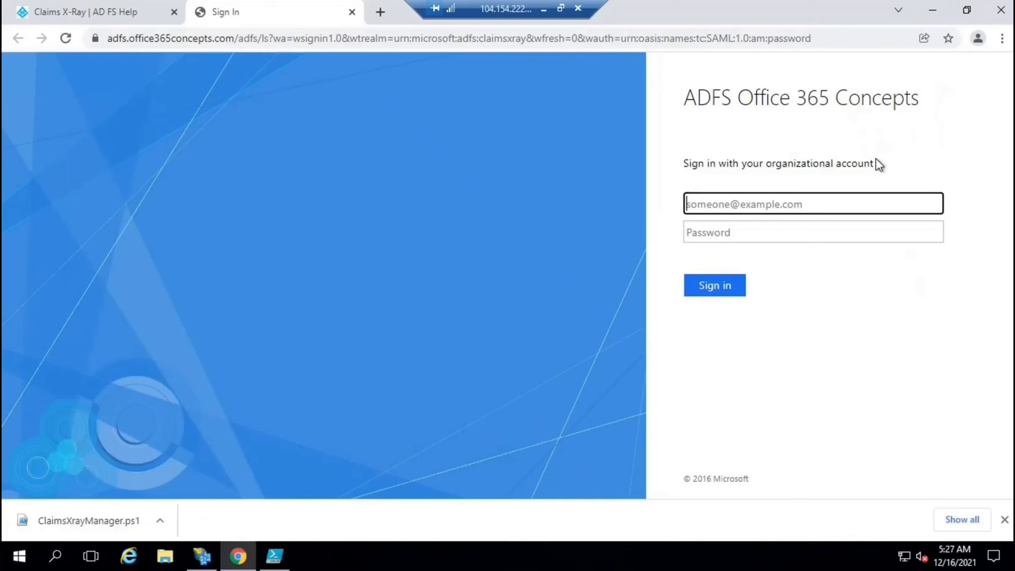
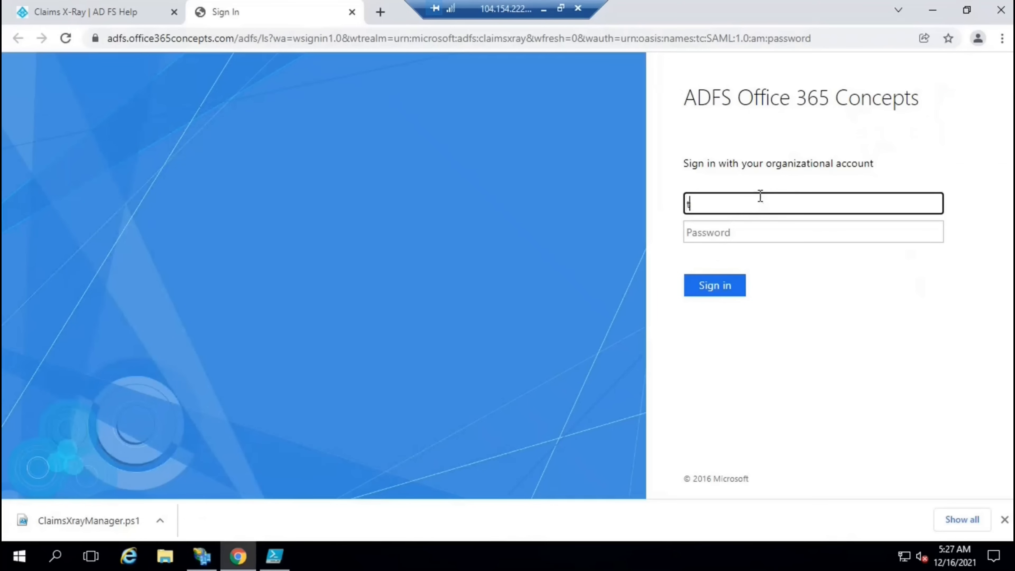
{"action": "key", "text": "Tab"}
{"action": "type", "text": "•••••••••"}
{"action": "left_click", "coordinate": [722, 290]}
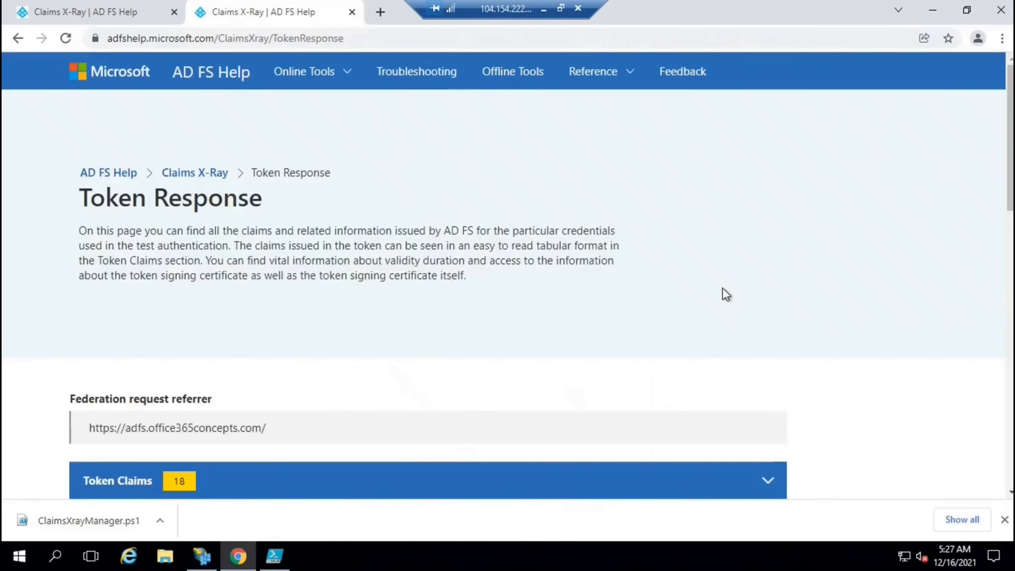
Scroll the token claims, highlighting the authnmethodsproviders and insidecorporatenetwork claims
{"action": "scroll", "coordinate": [493, 293], "scroll_direction": "down", "scroll_amount": 2}
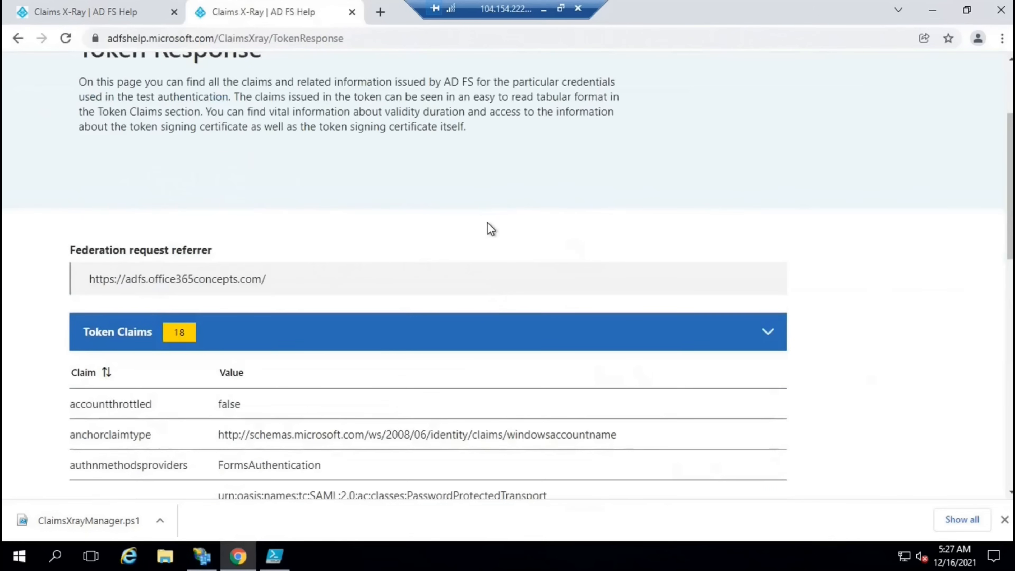
{"action": "scroll", "coordinate": [486, 223], "scroll_direction": "down", "scroll_amount": 2}
{"action": "scroll", "coordinate": [487, 230], "scroll_direction": "down", "scroll_amount": 4}
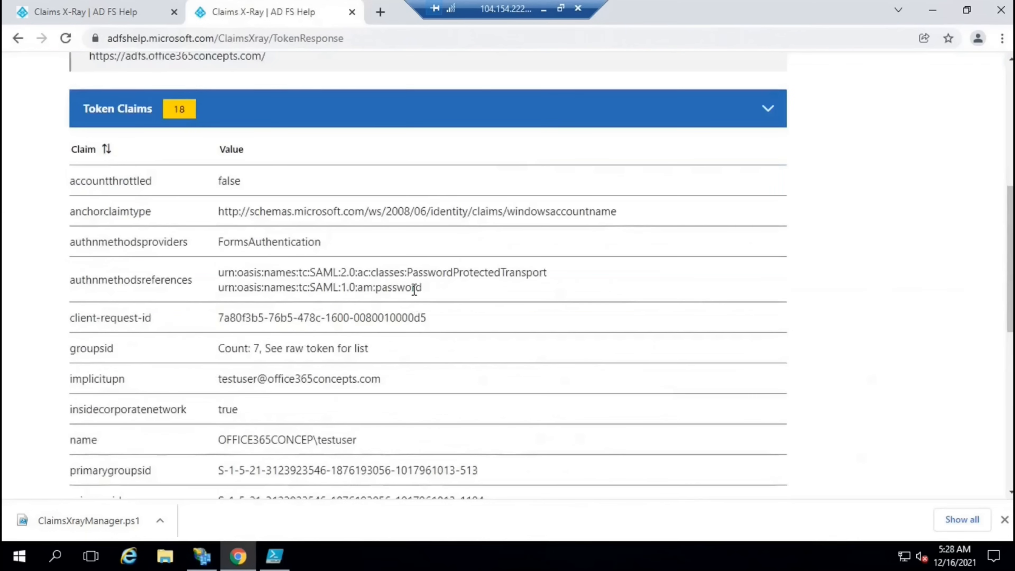
{"action": "scroll", "coordinate": [413, 293], "scroll_direction": "down", "scroll_amount": 2}
{"action": "left_click_drag", "start_coordinate": [70, 171], "coordinate": [332, 171]}
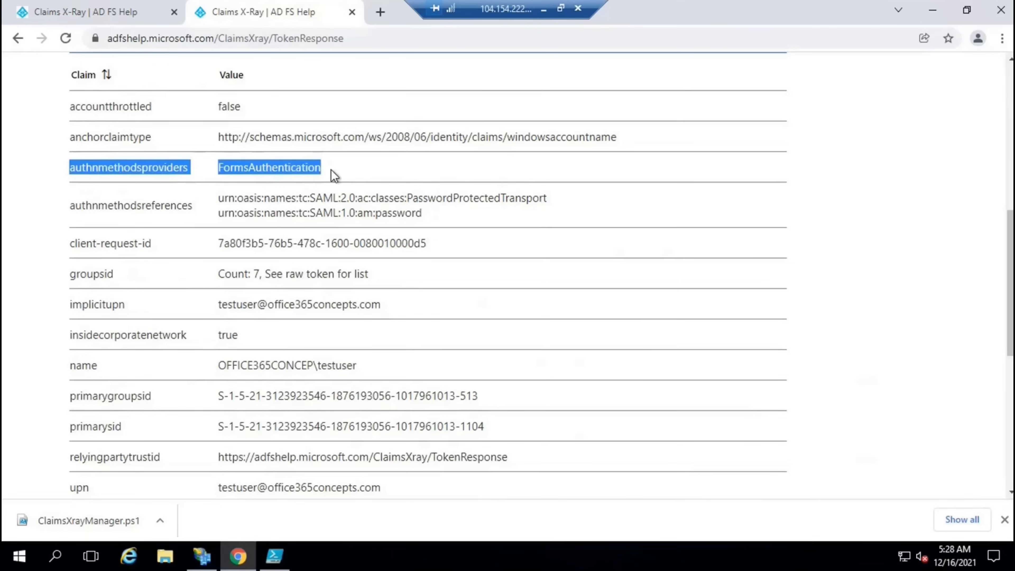
{"action": "scroll", "coordinate": [334, 176], "scroll_direction": "down", "scroll_amount": 2}
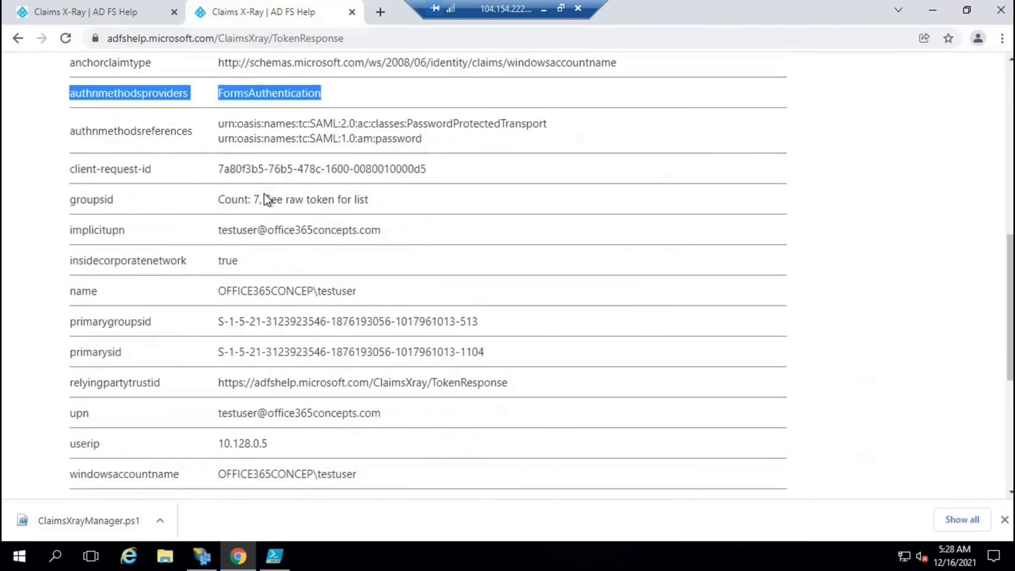
{"action": "left_click_drag", "start_coordinate": [218, 230], "coordinate": [384, 229]}
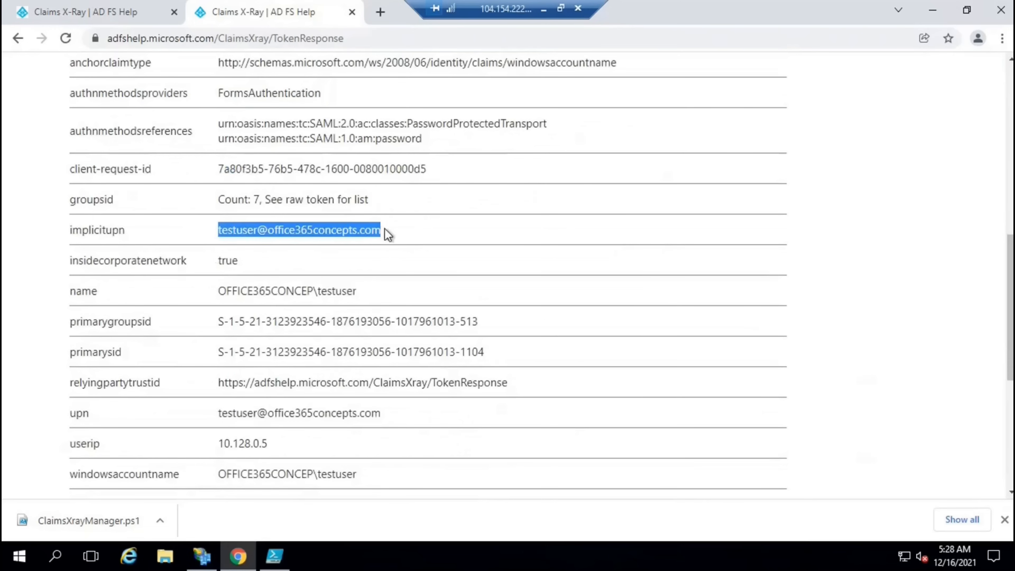
{"action": "left_click_drag", "start_coordinate": [71, 262], "coordinate": [257, 268]}
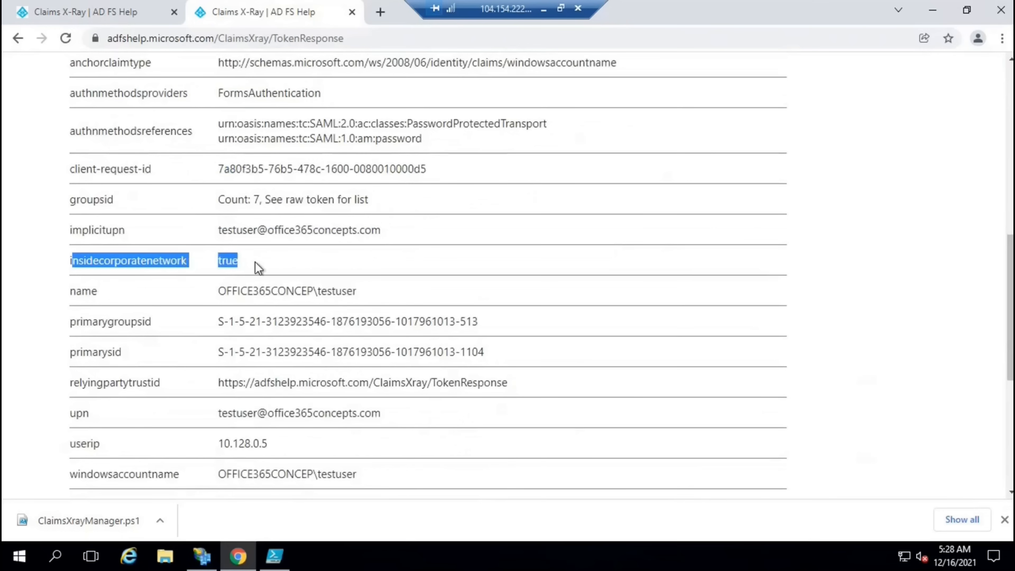
{"action": "left_click", "coordinate": [292, 258]}
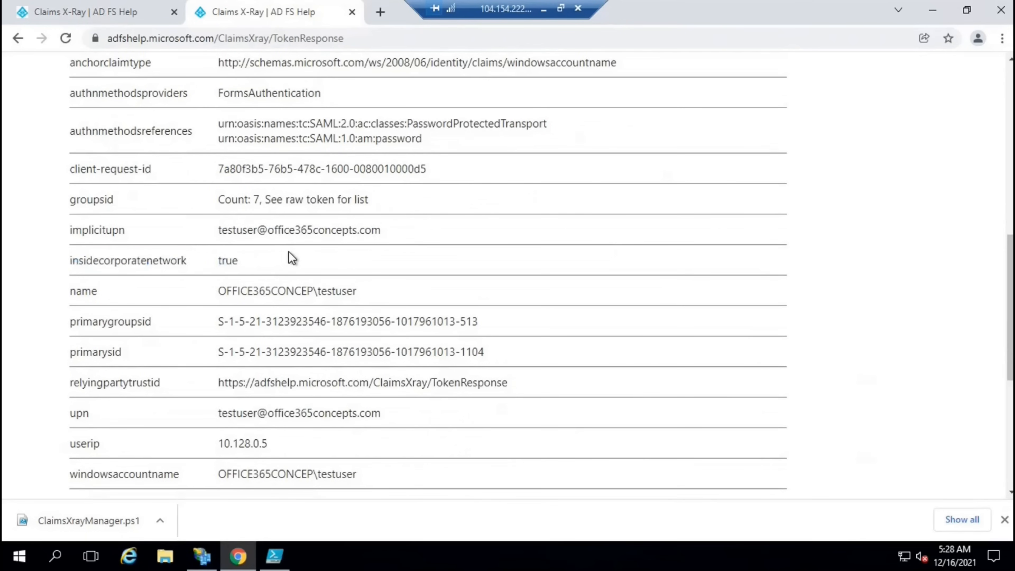
Highlight the name claim, the userip value 10.128.0.5 and the /adfs/ls endpoint path
{"action": "scroll", "coordinate": [292, 258], "scroll_direction": "down", "scroll_amount": 2}
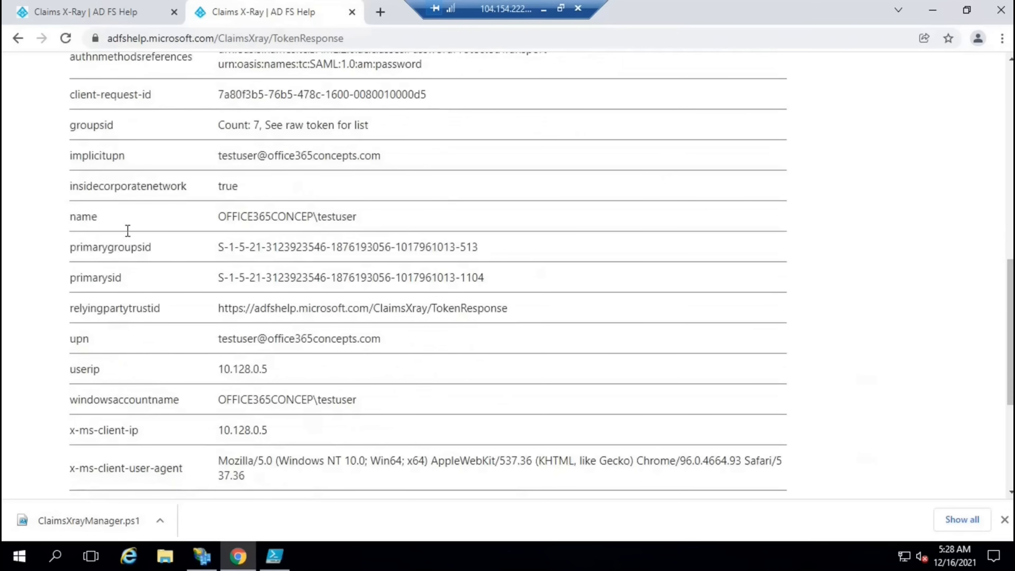
{"action": "left_click_drag", "start_coordinate": [75, 217], "coordinate": [376, 224]}
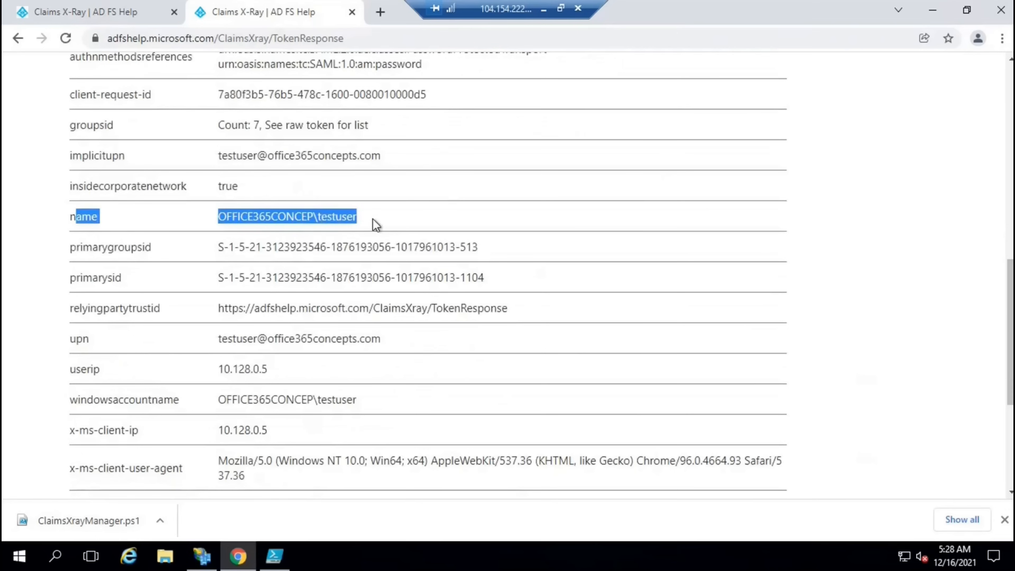
{"action": "left_click", "coordinate": [364, 209]}
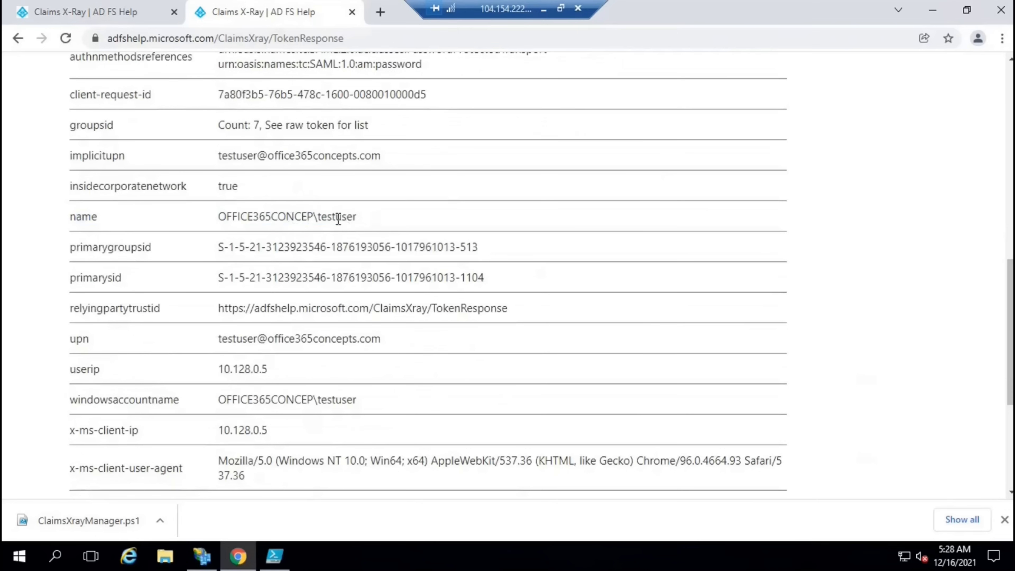
{"action": "scroll", "coordinate": [358, 218], "scroll_direction": "down", "scroll_amount": 4}
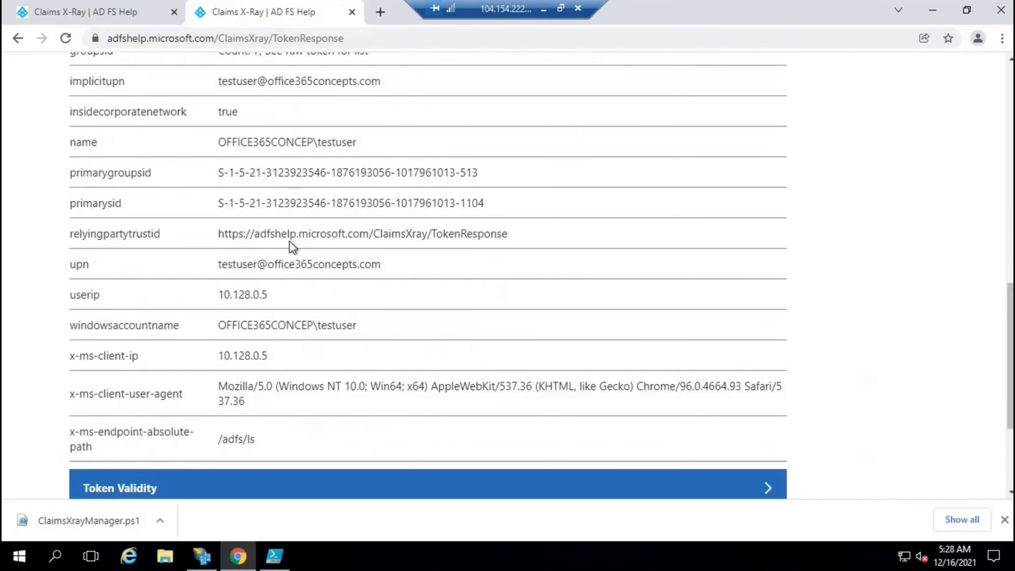
{"action": "left_click_drag", "start_coordinate": [222, 190], "coordinate": [380, 191]}
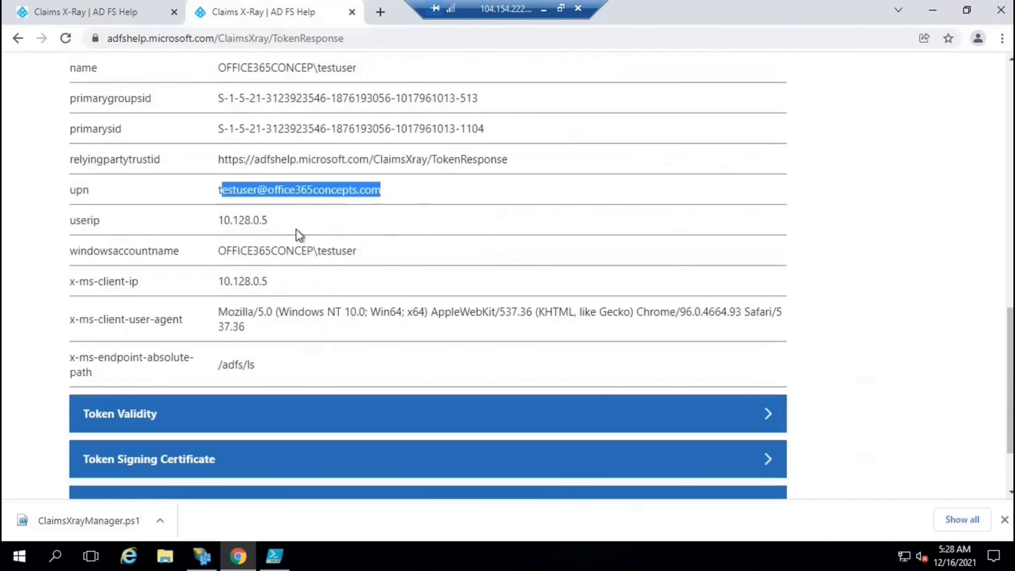
{"action": "double_click", "coordinate": [222, 224]}
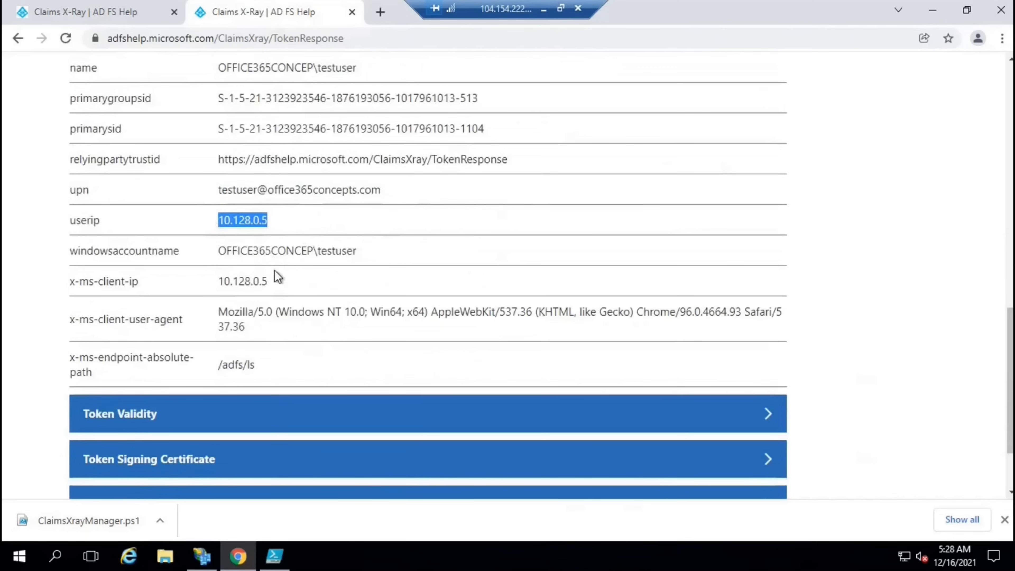
{"action": "left_click_drag", "start_coordinate": [277, 285], "coordinate": [163, 283]}
{"action": "scroll", "coordinate": [317, 270], "scroll_direction": "down", "scroll_amount": 2}
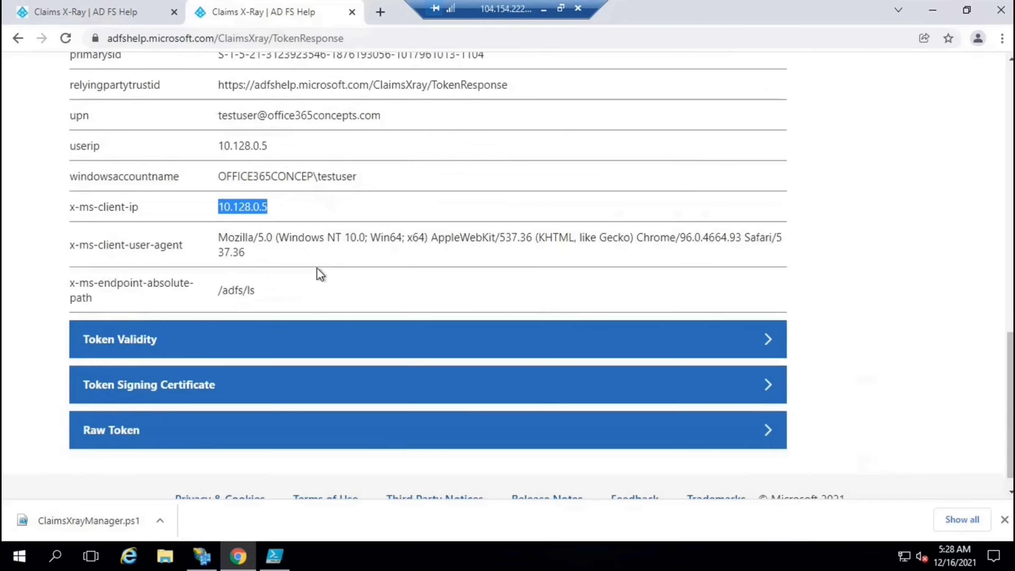
{"action": "left_click_drag", "start_coordinate": [264, 290], "coordinate": [206, 290]}
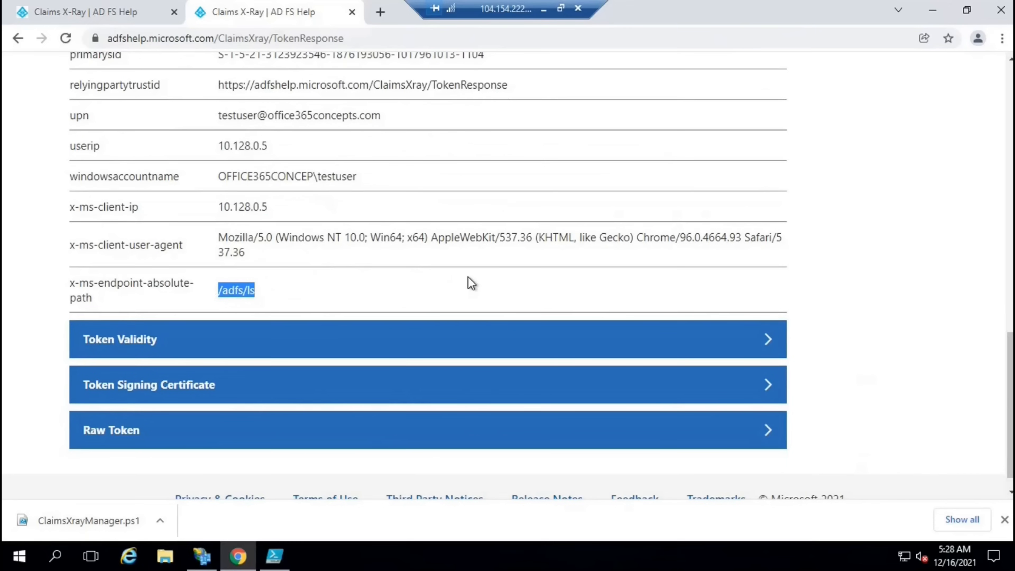
{"action": "left_click_drag", "start_coordinate": [268, 294], "coordinate": [221, 294]}
{"action": "scroll", "coordinate": [303, 290], "scroll_direction": "down", "scroll_amount": 1}
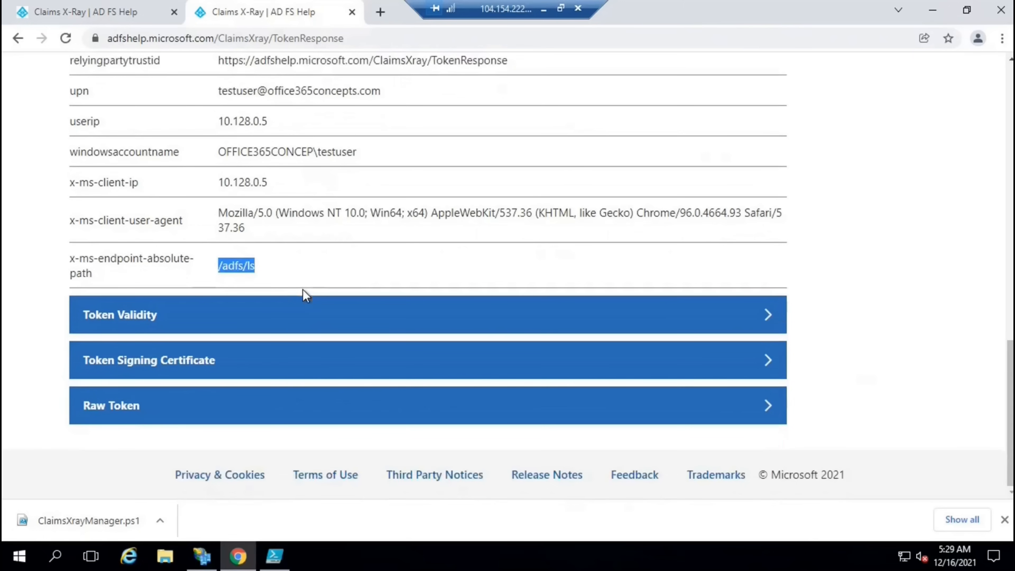
Expand Token Validity and highlight the token's one-hour validity time
{"action": "left_click", "coordinate": [136, 320]}
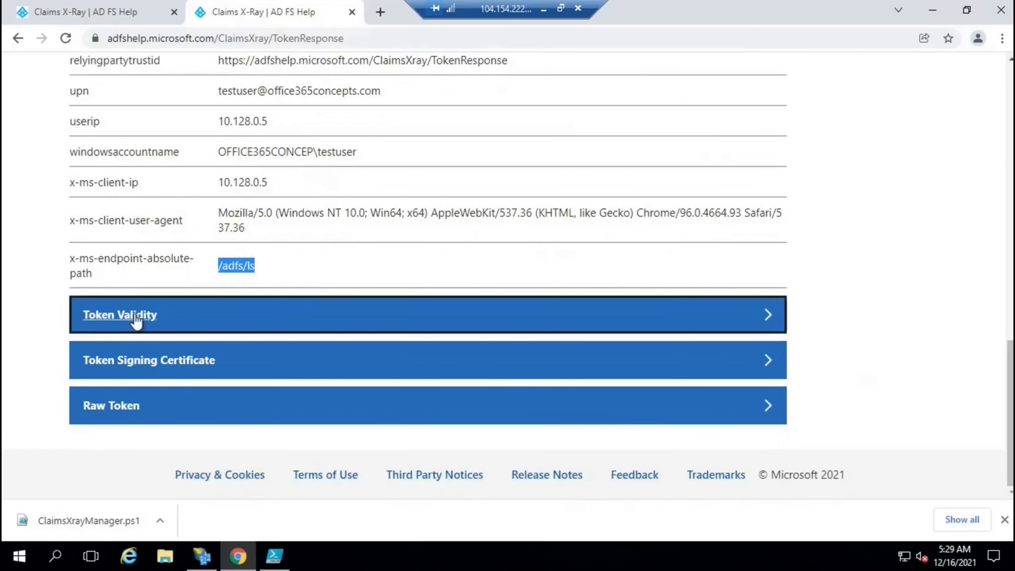
{"action": "scroll", "coordinate": [313, 314], "scroll_direction": "down", "scroll_amount": 3}
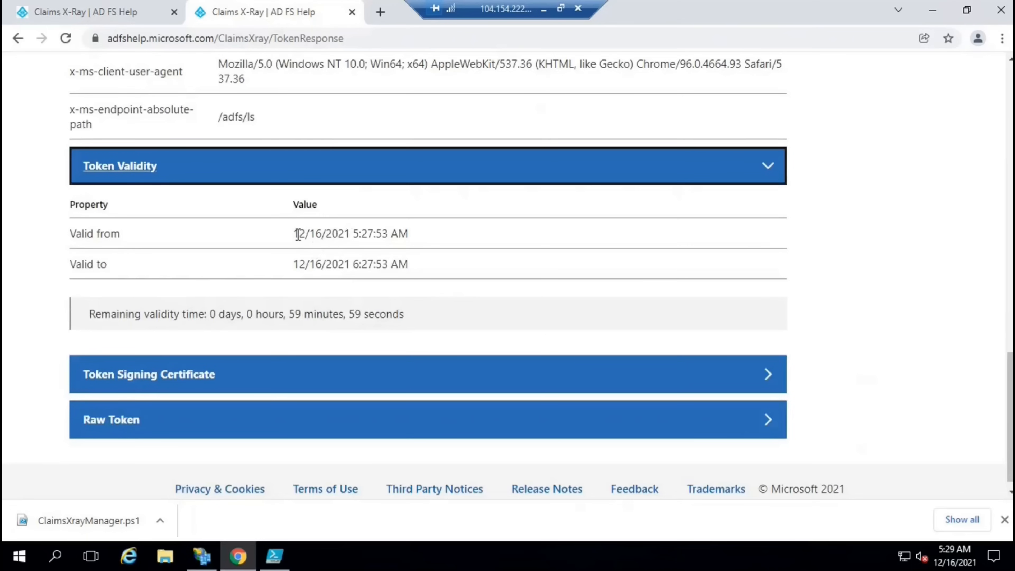
{"action": "left_click_drag", "start_coordinate": [353, 233], "coordinate": [374, 265]}
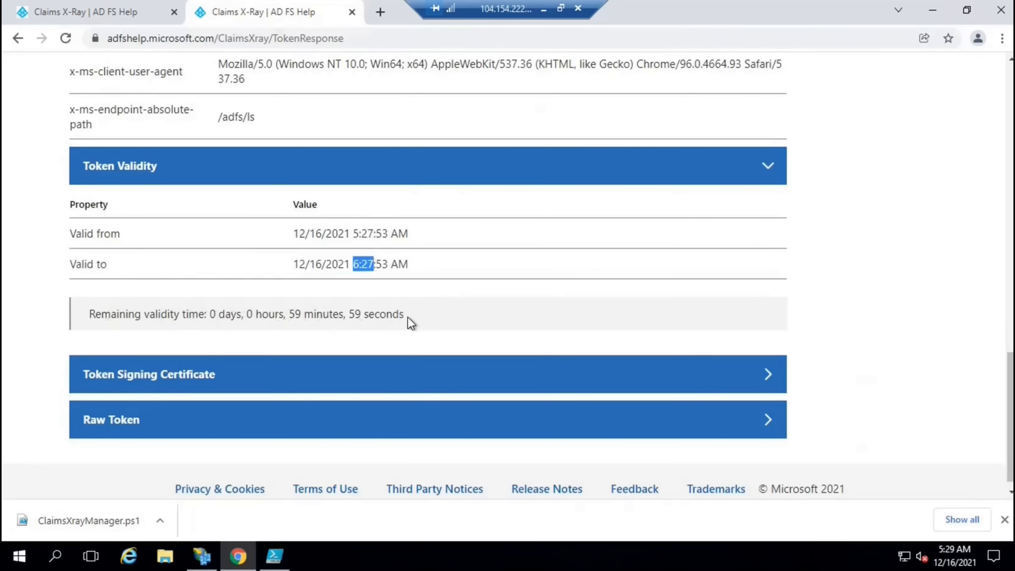
Expand the Token Signing Certificate details and highlight the ADFS Signing certificate thumbprint
{"action": "left_click", "coordinate": [160, 376]}
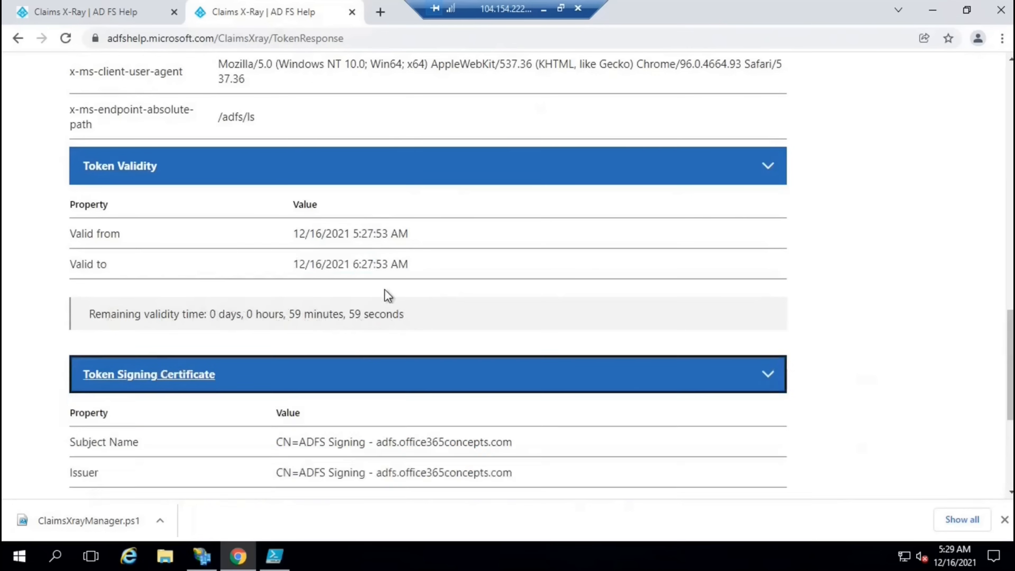
{"action": "scroll", "coordinate": [385, 295], "scroll_direction": "down", "scroll_amount": 5}
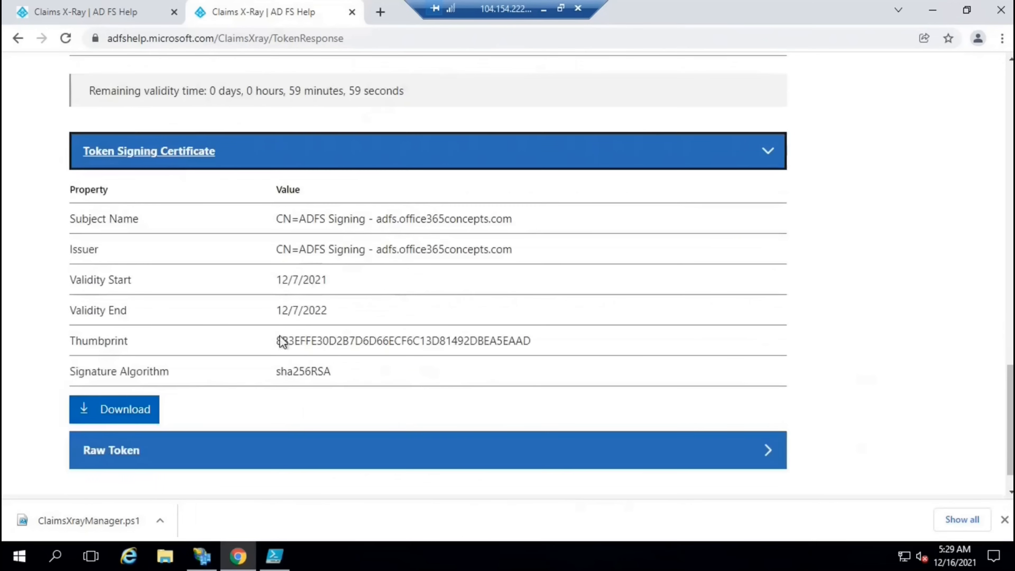
{"action": "left_click_drag", "start_coordinate": [279, 338], "coordinate": [546, 345]}
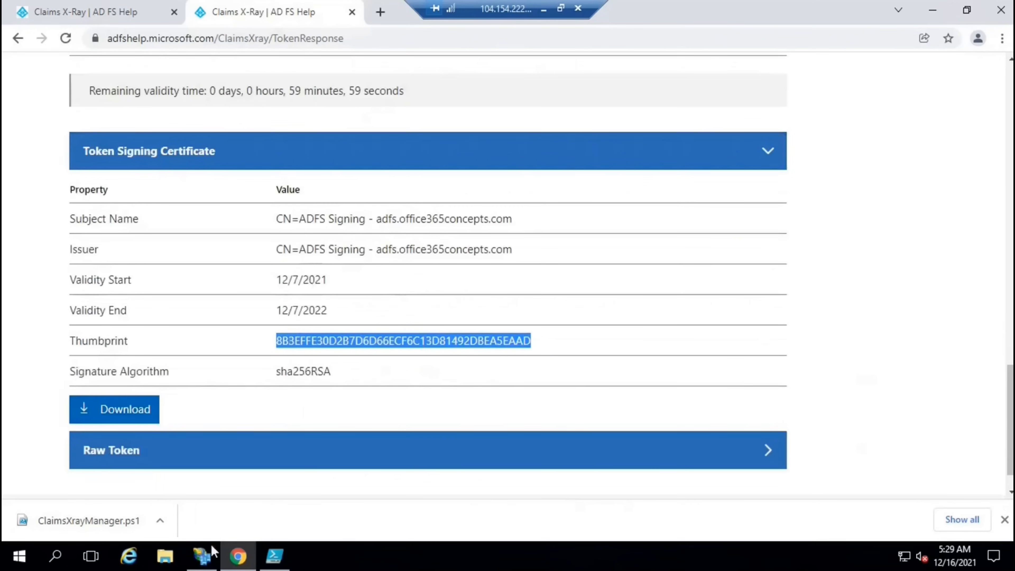
Under Service > Certificates, open the Token-signing certificate's Details and highlight its Thumbprint value
{"action": "left_click", "coordinate": [206, 556]}
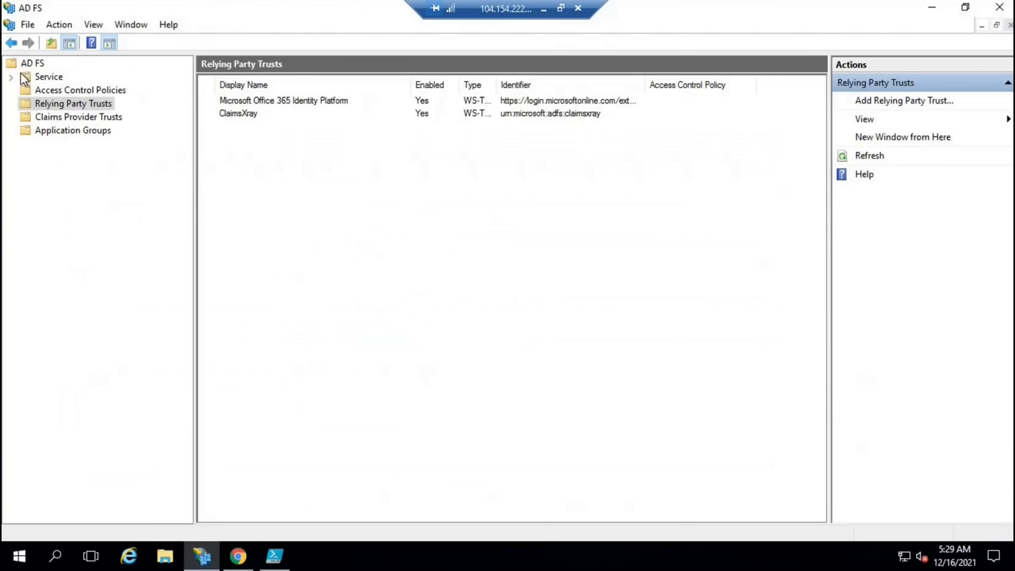
{"action": "left_click", "coordinate": [11, 77]}
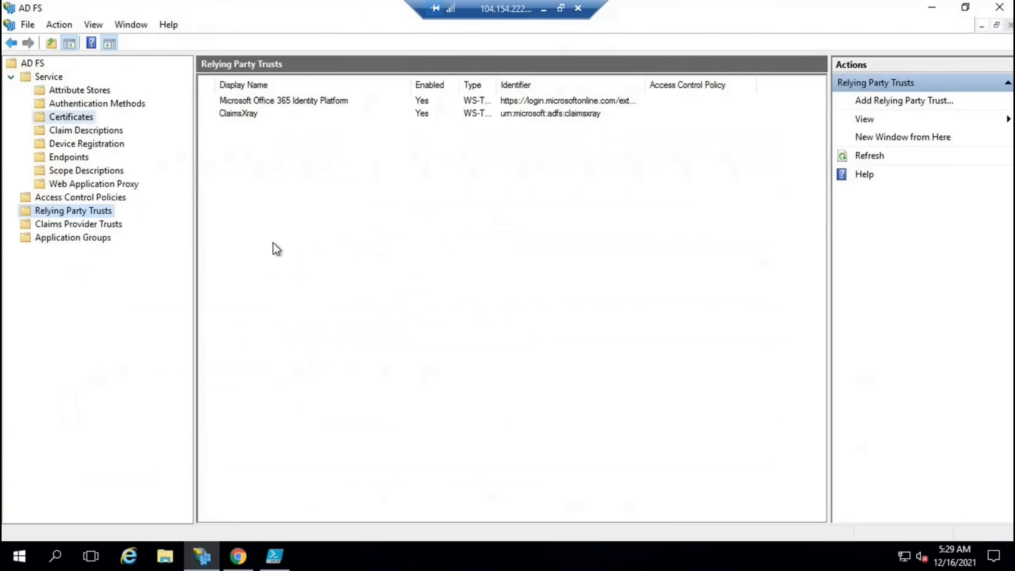
{"action": "left_click", "coordinate": [70, 116]}
{"action": "double_click", "coordinate": [249, 179]}
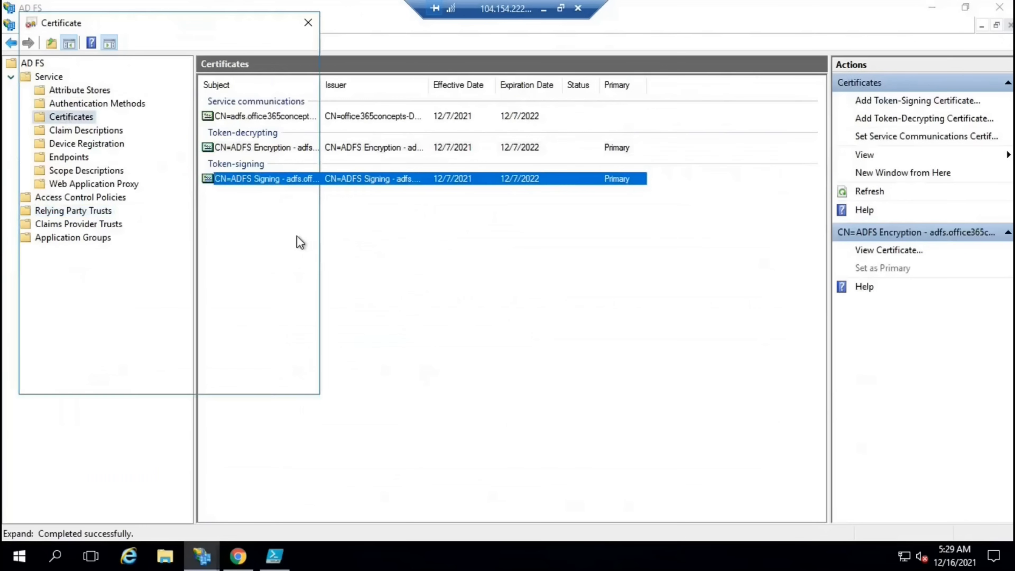
{"action": "left_click", "coordinate": [80, 48]}
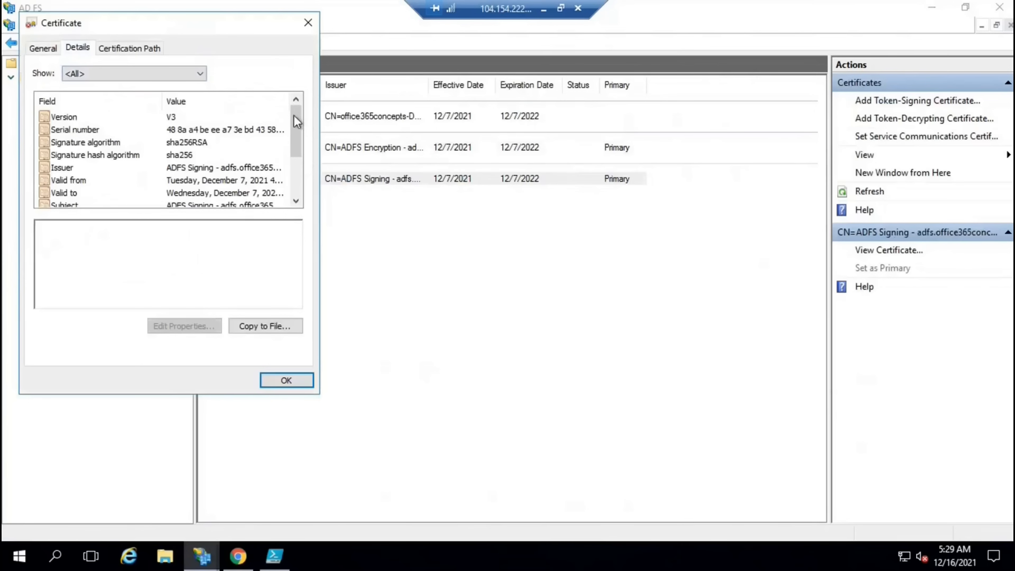
{"action": "scroll", "coordinate": [227, 202], "scroll_direction": "down", "scroll_amount": 2}
{"action": "left_click", "coordinate": [159, 193]}
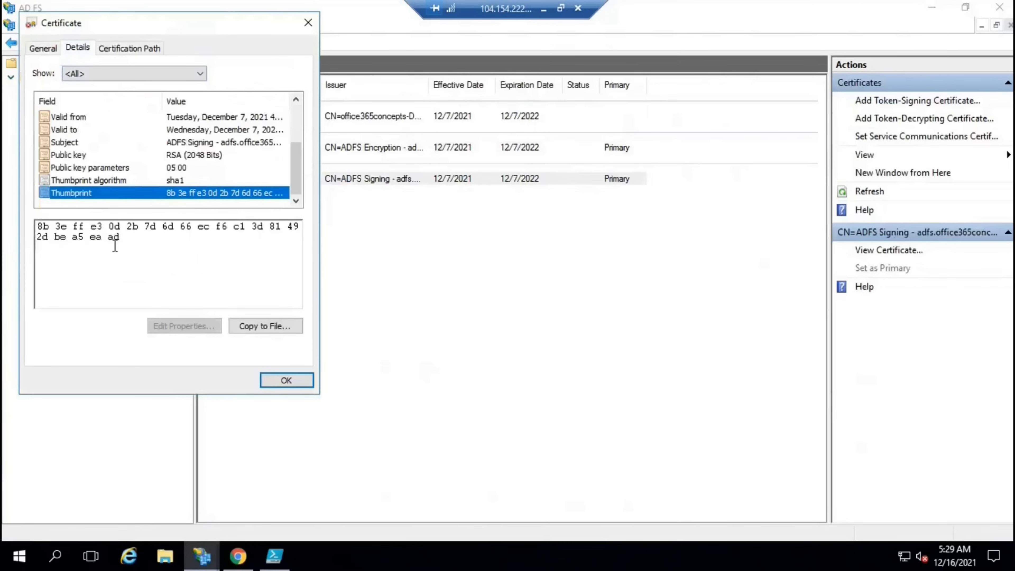
{"action": "left_click_drag", "start_coordinate": [51, 228], "coordinate": [35, 227]}
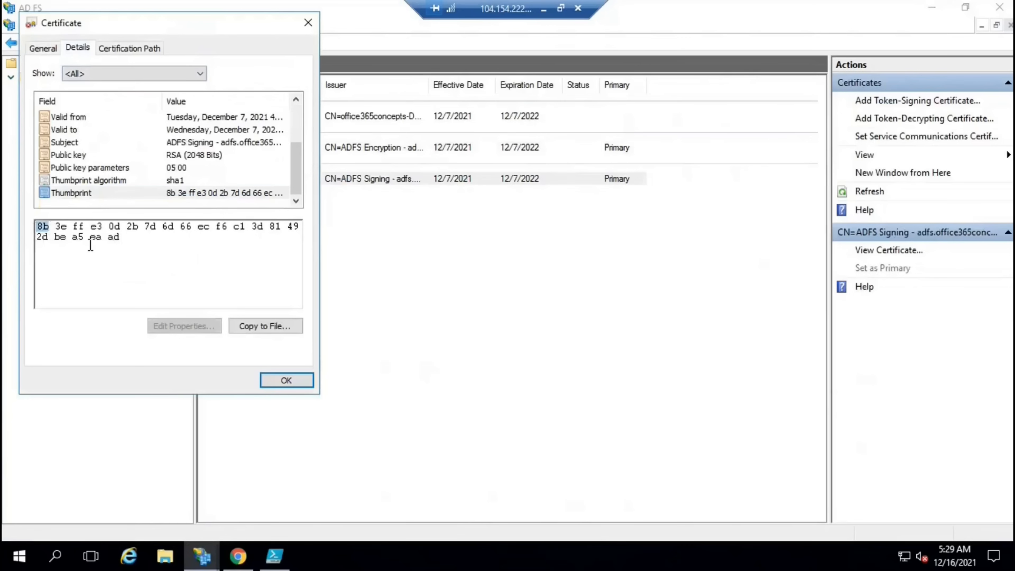
{"action": "left_click_drag", "start_coordinate": [126, 236], "coordinate": [107, 235]}
Compare the Claims X-Ray thumbprint's first (8B) and last (AD) characters with AD FS
{"action": "left_click", "coordinate": [238, 556]}
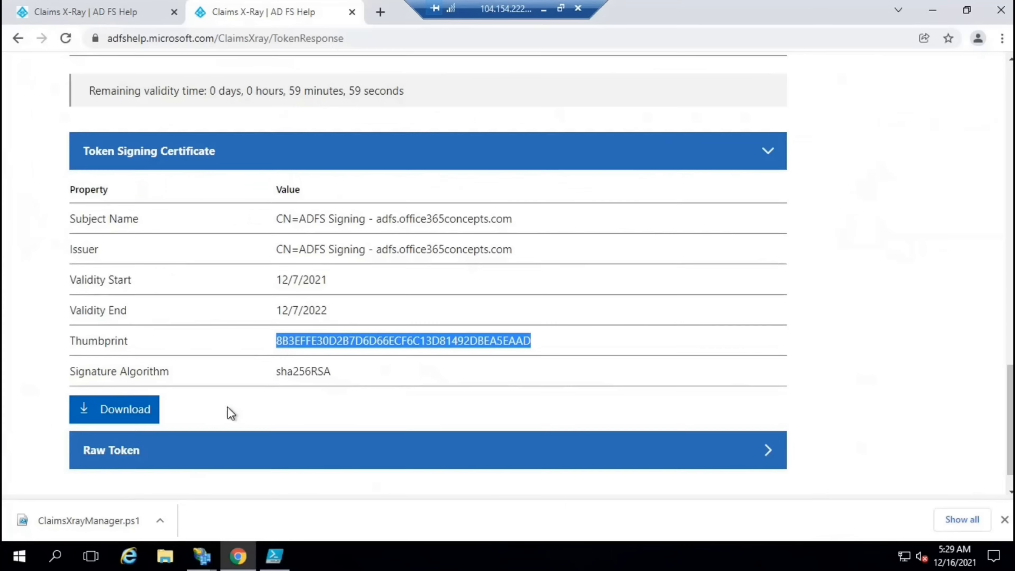
{"action": "left_click", "coordinate": [288, 343]}
{"action": "left_click_drag", "start_coordinate": [288, 342], "coordinate": [277, 341]}
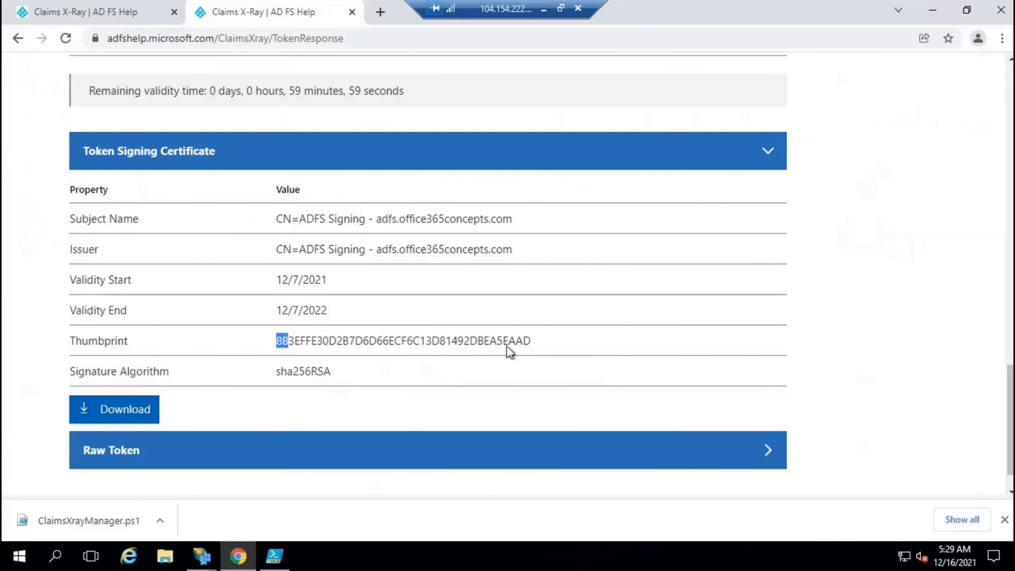
{"action": "left_click_drag", "start_coordinate": [515, 340], "coordinate": [558, 343]}
{"action": "left_click", "coordinate": [441, 344]}
Close the Certificate dialog and expand Raw Token in Claims X-Ray
{"action": "mouse_move", "coordinate": [210, 558]}
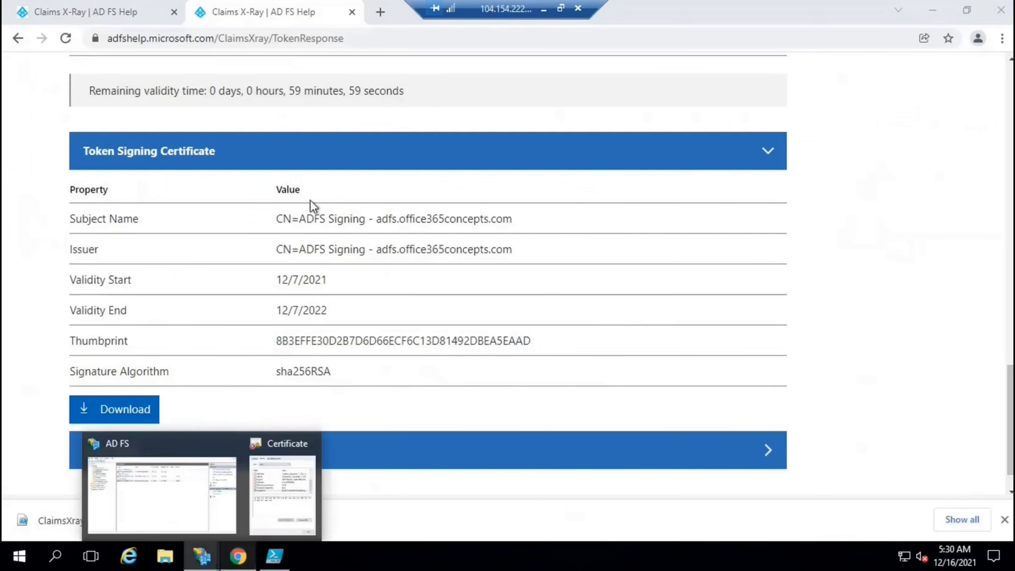
{"action": "left_click", "coordinate": [280, 487]}
{"action": "left_click", "coordinate": [307, 22]}
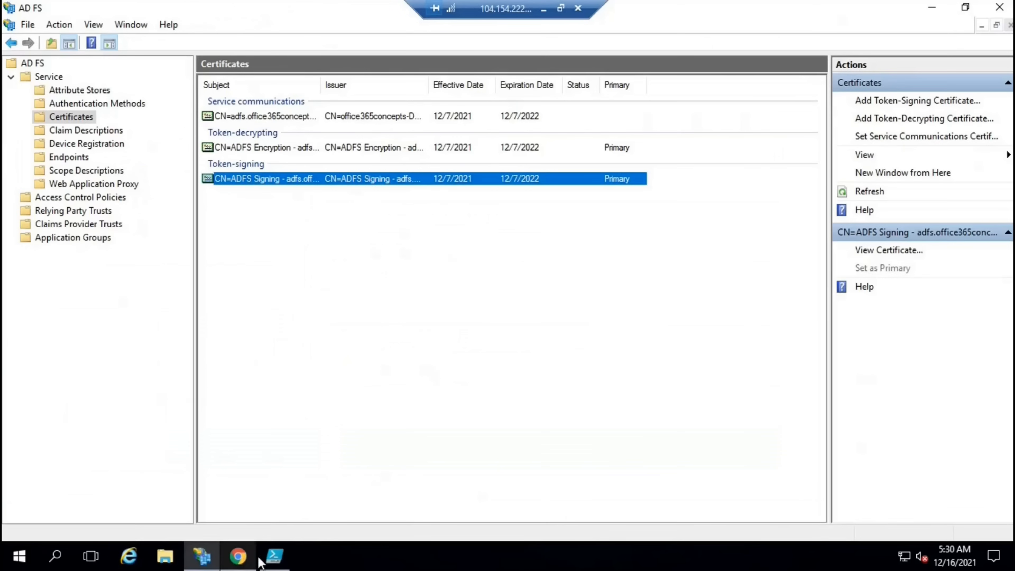
{"action": "left_click", "coordinate": [237, 557]}
{"action": "left_click", "coordinate": [127, 416]}
Scroll through the raw SAML token XML
{"action": "scroll", "coordinate": [447, 343], "scroll_direction": "down", "scroll_amount": 8}
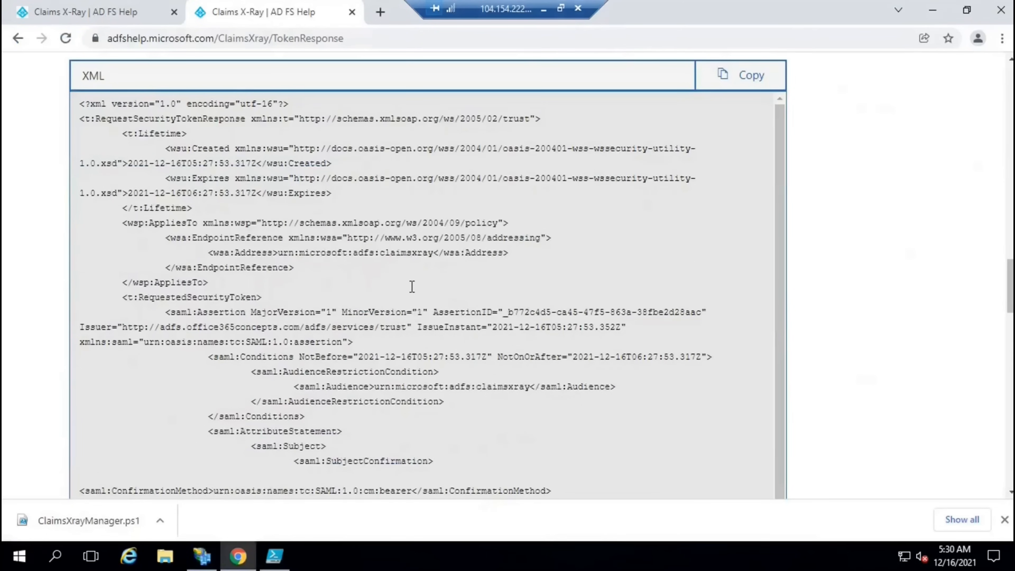
{"action": "scroll", "coordinate": [412, 286], "scroll_direction": "down", "scroll_amount": 6}
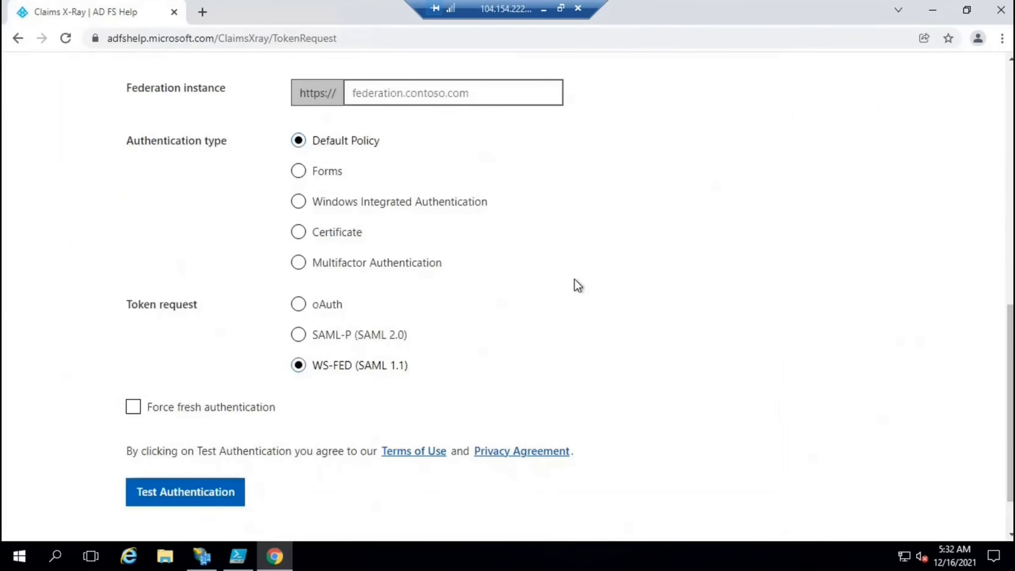
Launch Fiddler 4, declining the update and AppContainer configuration prompts
{"action": "left_click", "coordinate": [18, 555]}
{"action": "left_click", "coordinate": [108, 150]}
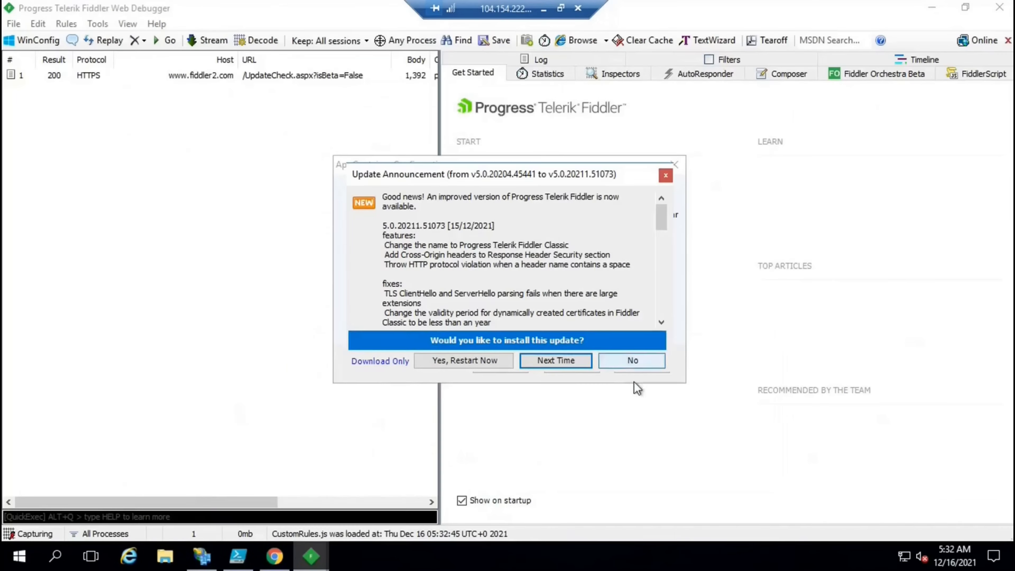
{"action": "left_click", "coordinate": [636, 360]}
{"action": "left_click", "coordinate": [568, 365]}
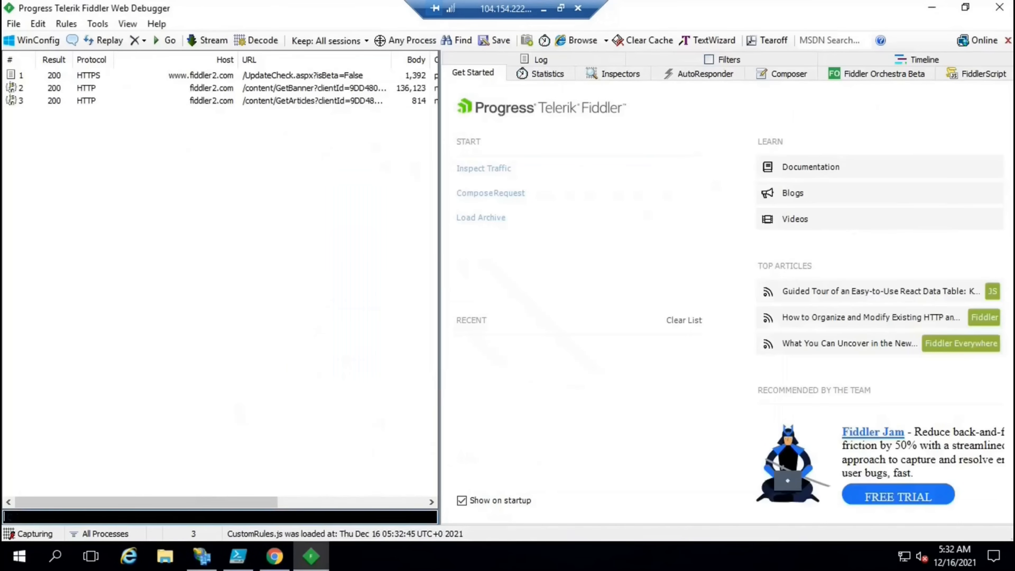
Run a test authentication for adfs.office365concepts.com with Forms and Force fresh authentication
{"action": "left_click", "coordinate": [277, 564]}
{"action": "left_click", "coordinate": [385, 93]}
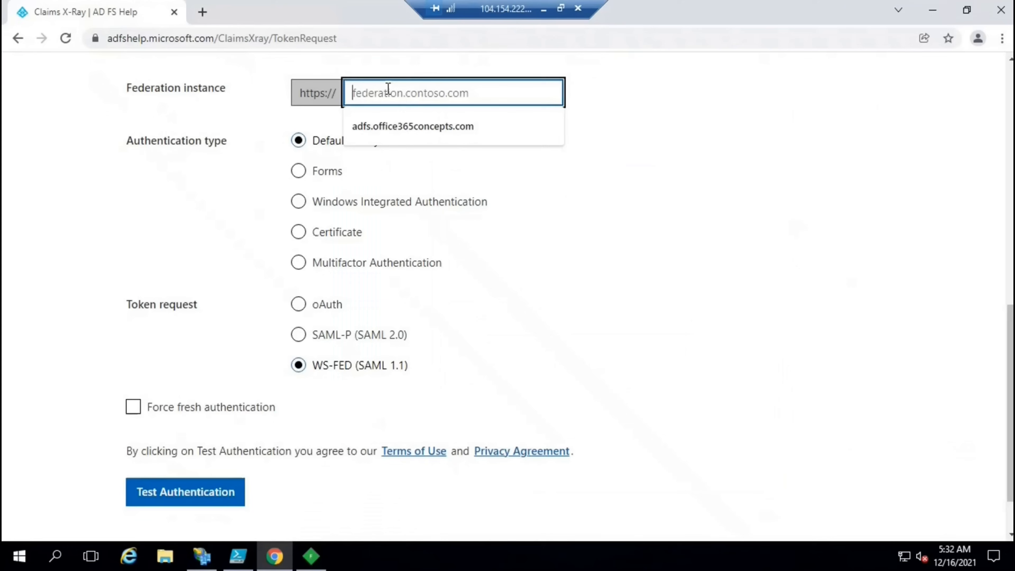
{"action": "left_click", "coordinate": [383, 126]}
{"action": "left_click", "coordinate": [299, 170]}
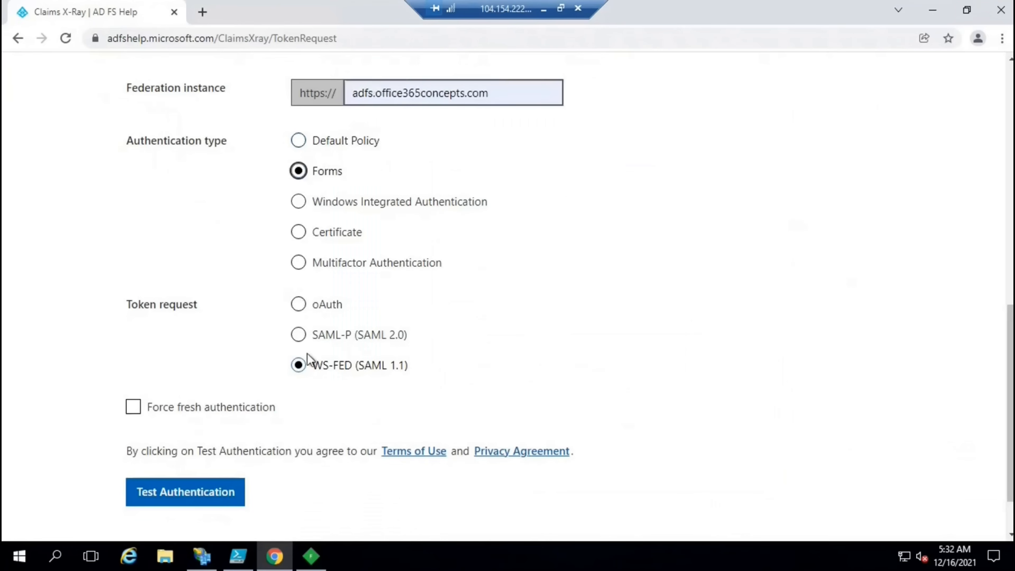
{"action": "left_click", "coordinate": [133, 406]}
{"action": "left_click", "coordinate": [192, 492]}
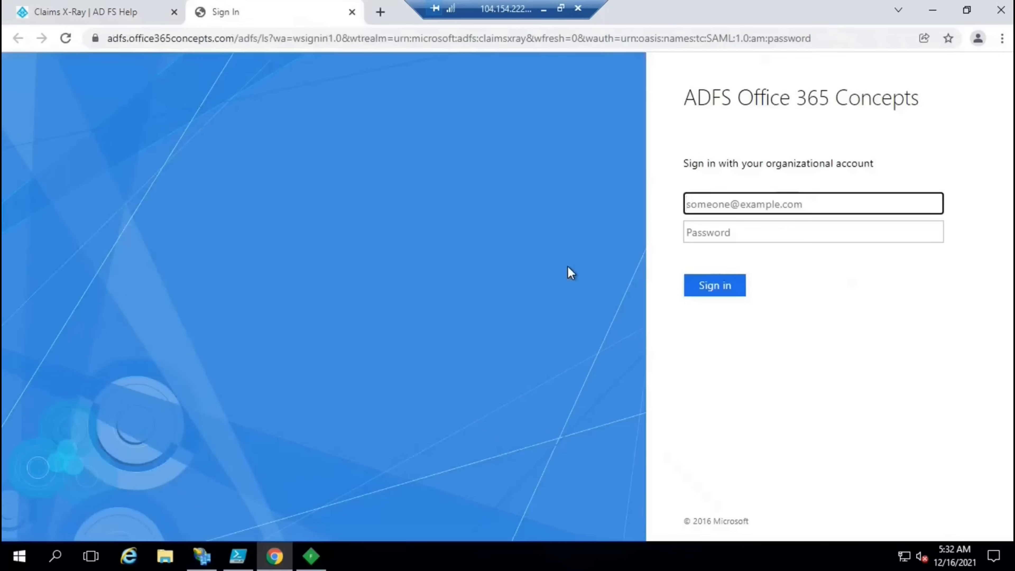
Check Fiddler's capture, then sign in on the AD FS page with the test user's credentials
{"action": "left_click", "coordinate": [314, 557]}
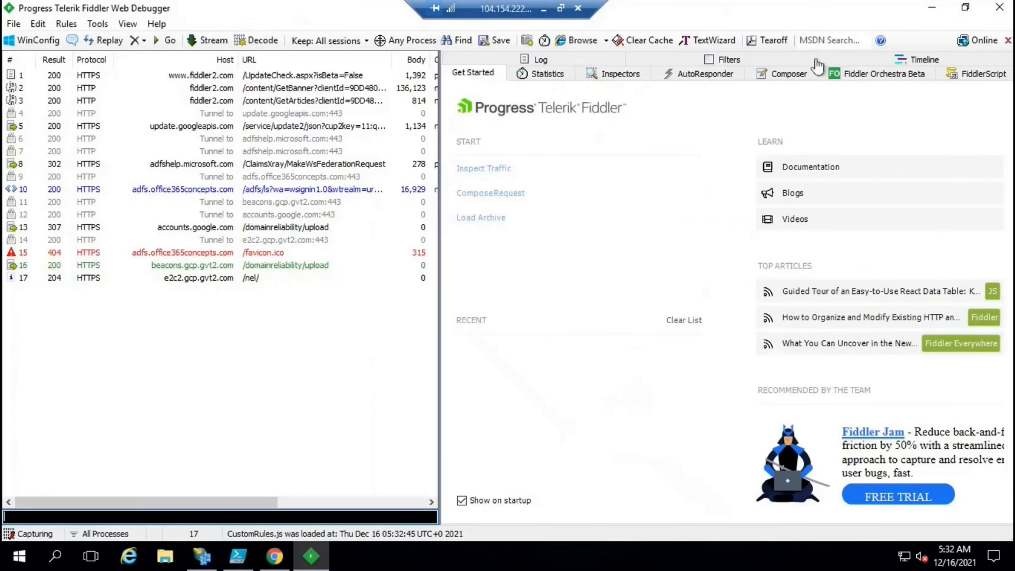
{"action": "left_click", "coordinate": [931, 7]}
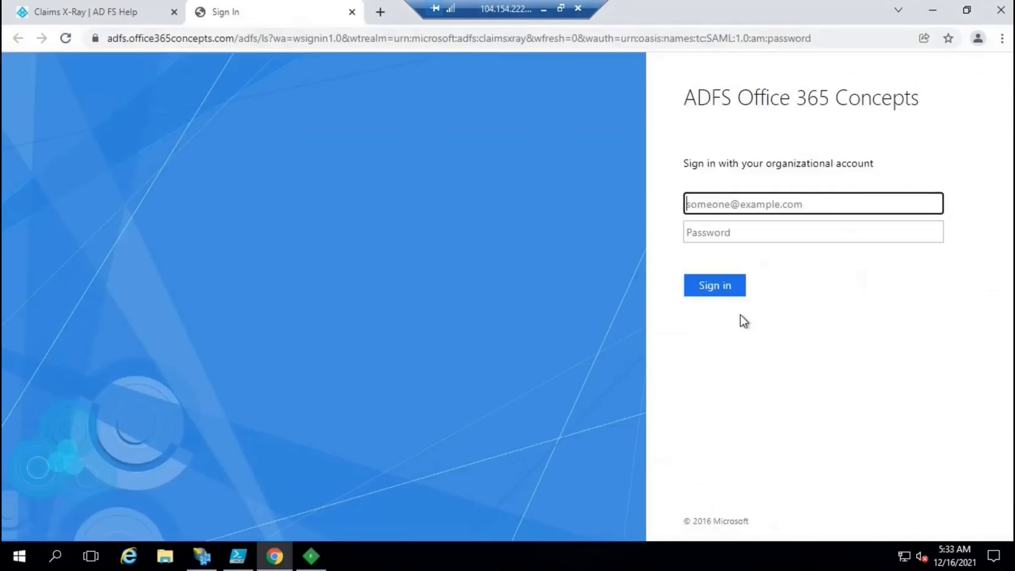
{"action": "key", "text": "Tab"}
{"action": "type", "text": "••••"}
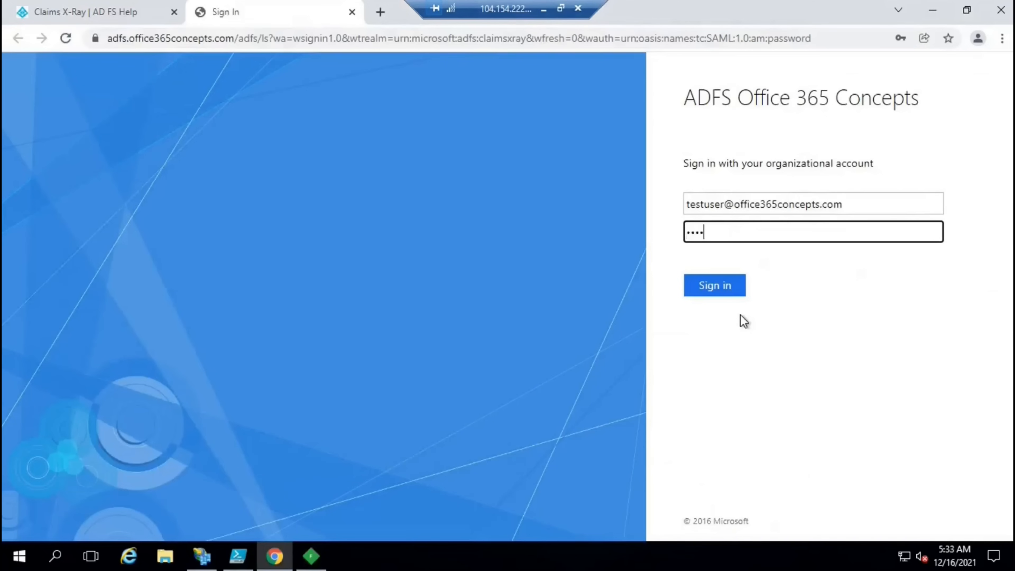
{"action": "type", "text": "•••"}
{"action": "key", "text": "Return"}
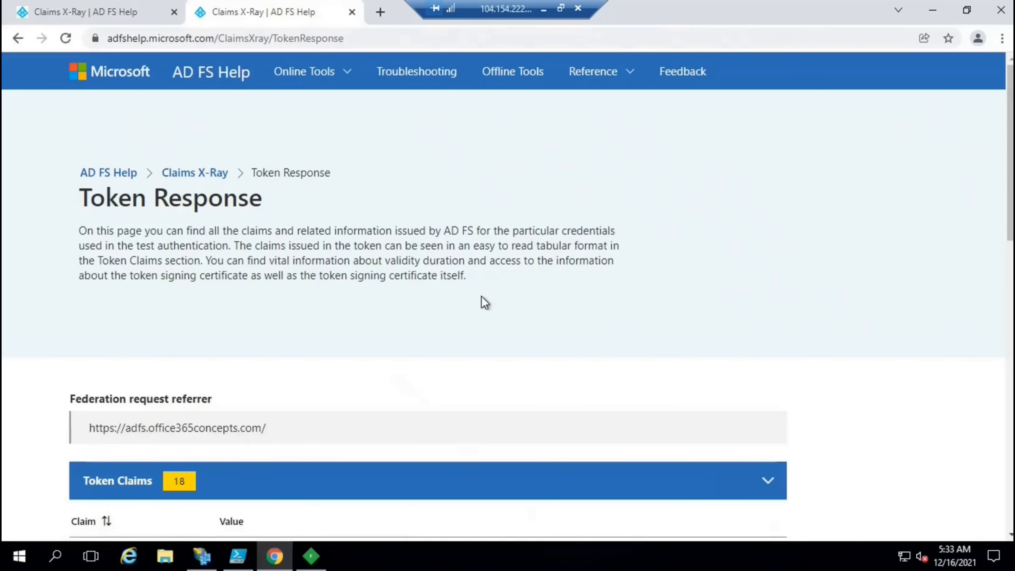
Widen Fiddler's session list and open the MakeWsFederationRequest session
{"action": "left_click", "coordinate": [312, 556]}
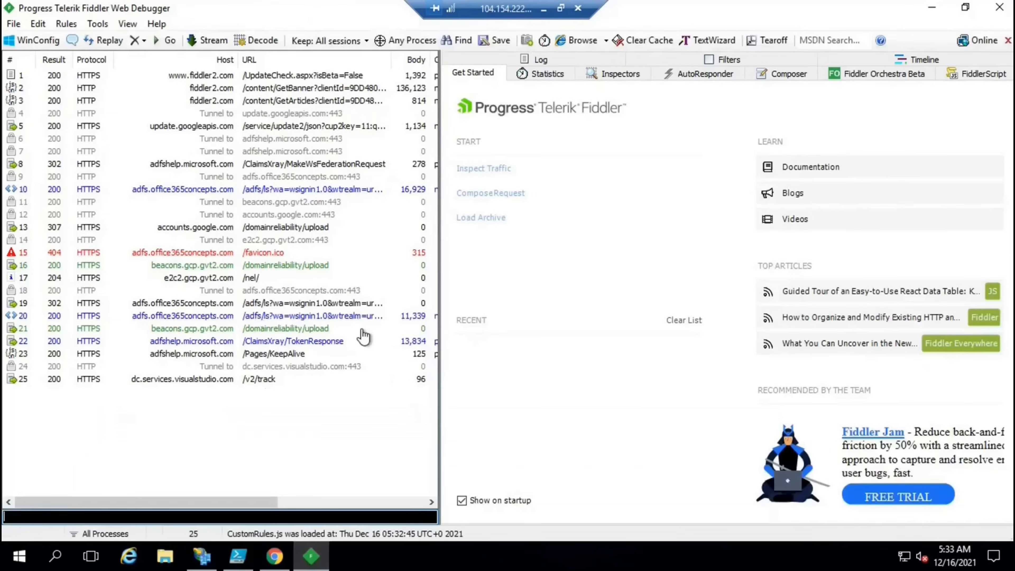
{"action": "left_click_drag", "start_coordinate": [440, 219], "coordinate": [458, 221]}
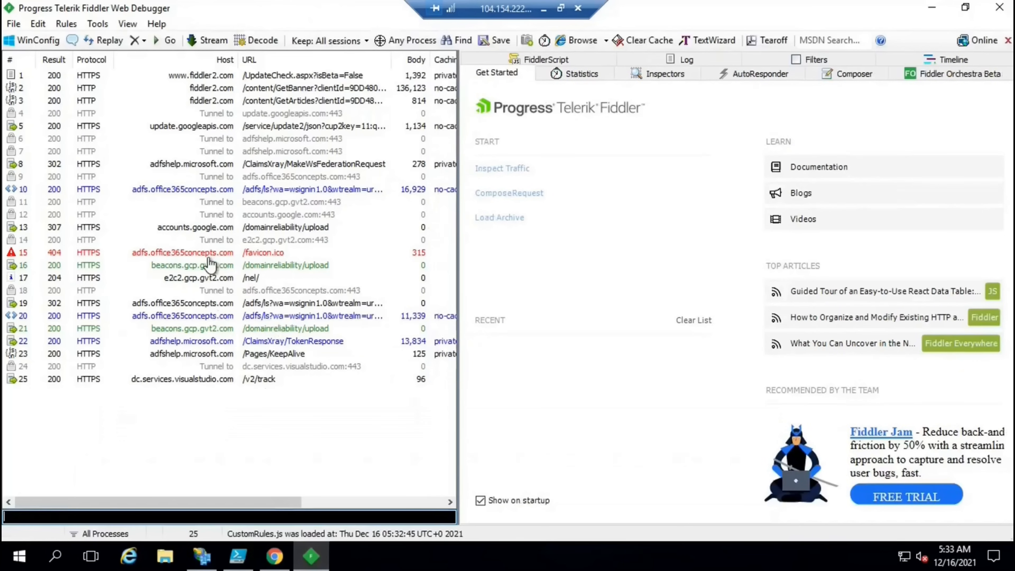
{"action": "double_click", "coordinate": [191, 167]}
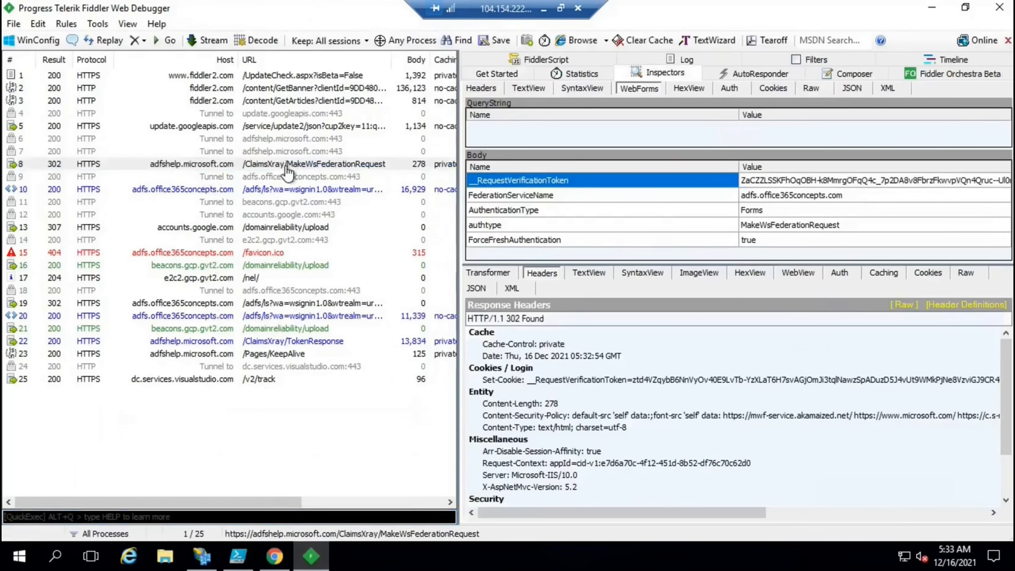
Check its form fields: adfs.office365concepts.com, Forms, and ForceFreshAuthentication
{"action": "left_click", "coordinate": [567, 197]}
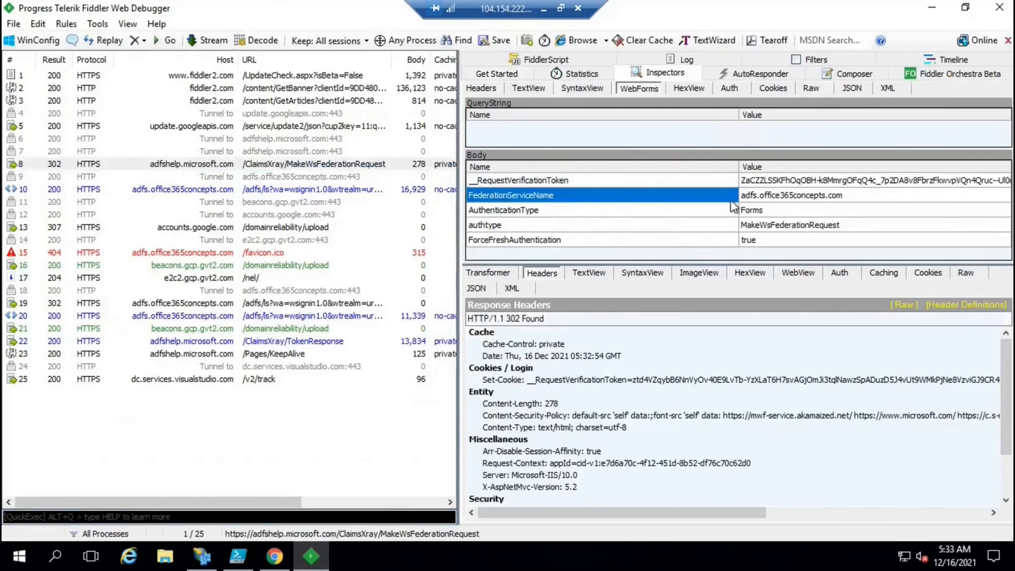
{"action": "left_click", "coordinate": [755, 199]}
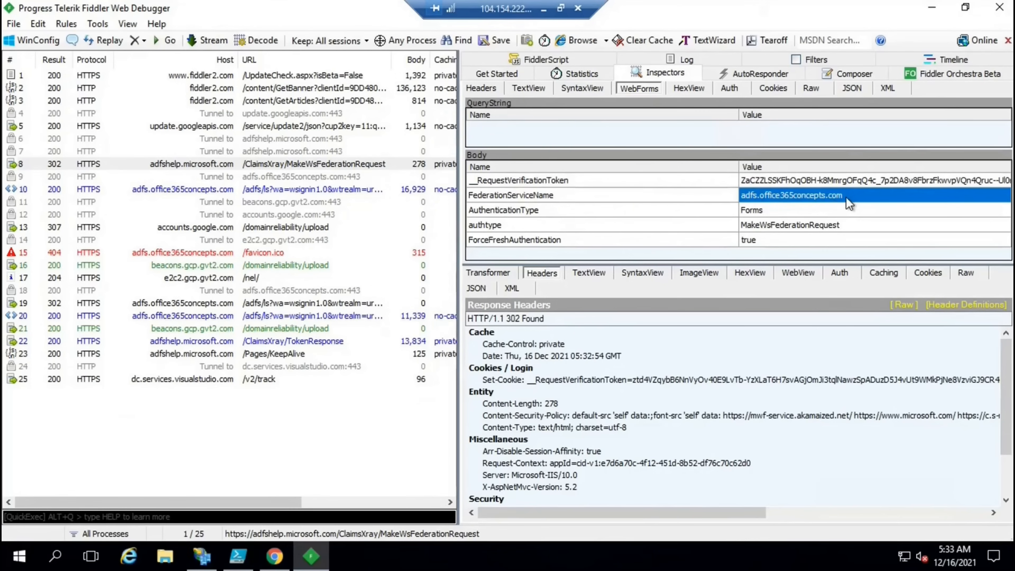
{"action": "left_click", "coordinate": [557, 216]}
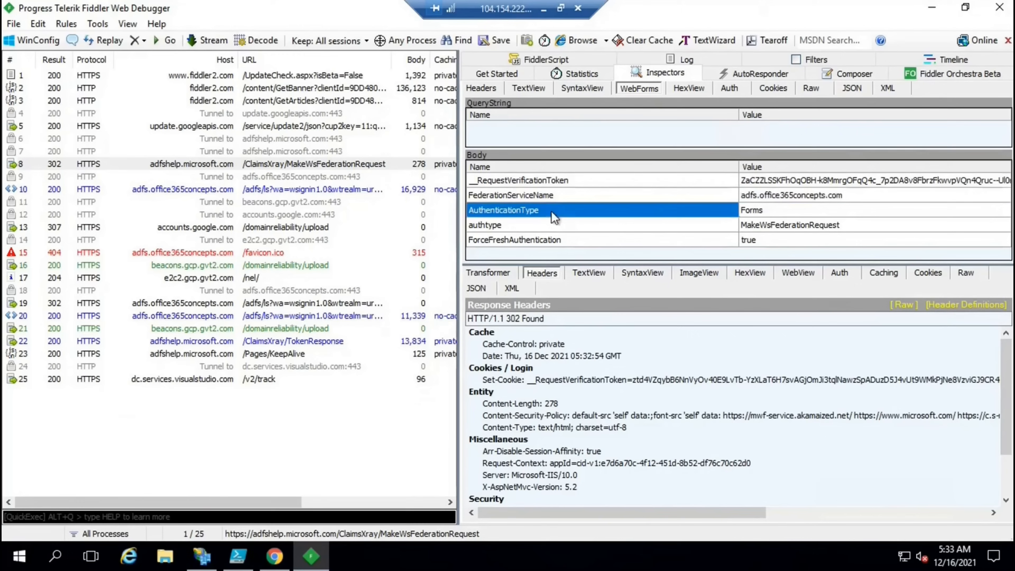
{"action": "left_click", "coordinate": [760, 214]}
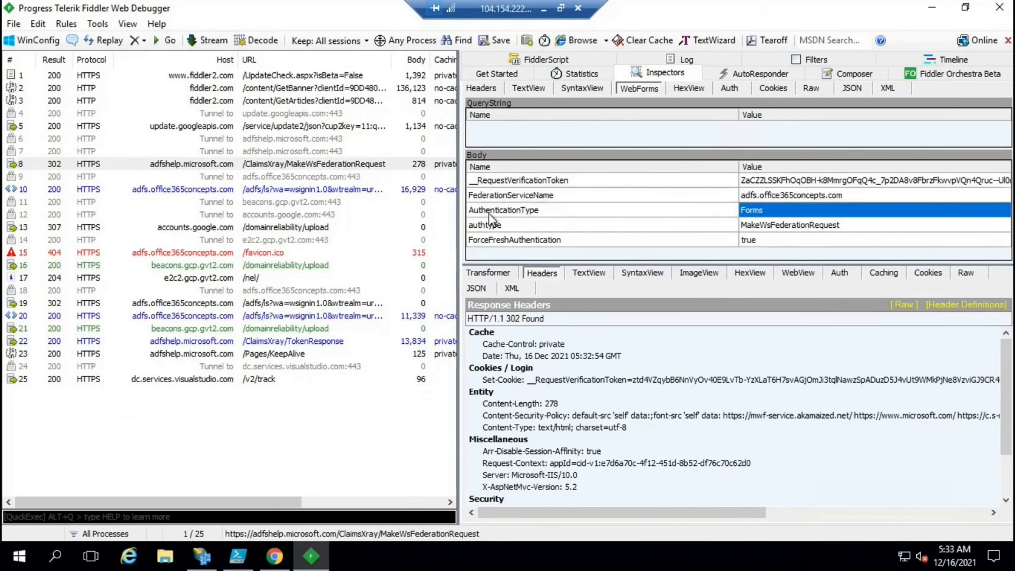
{"action": "left_click", "coordinate": [773, 227]}
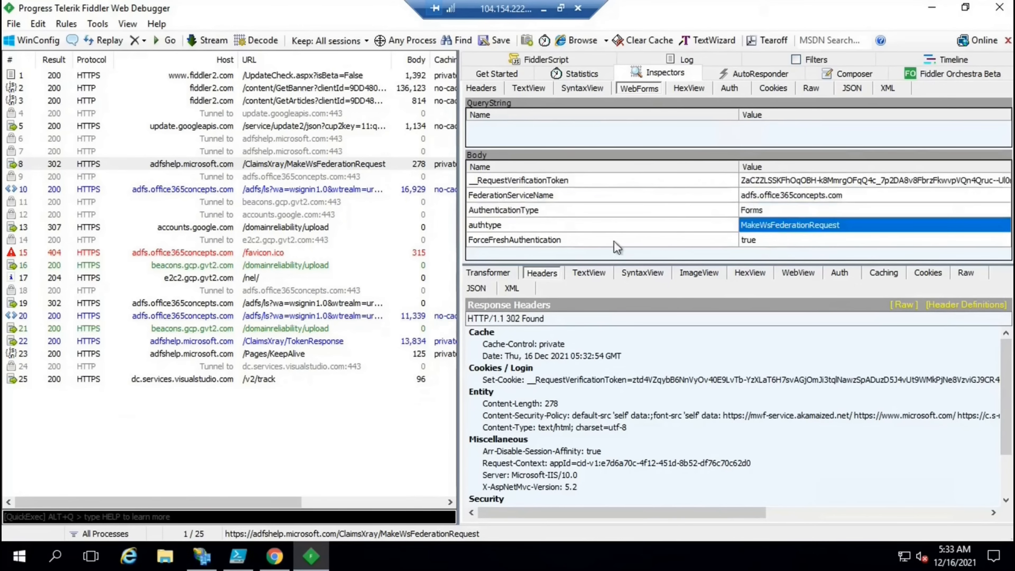
{"action": "left_click", "coordinate": [562, 240]}
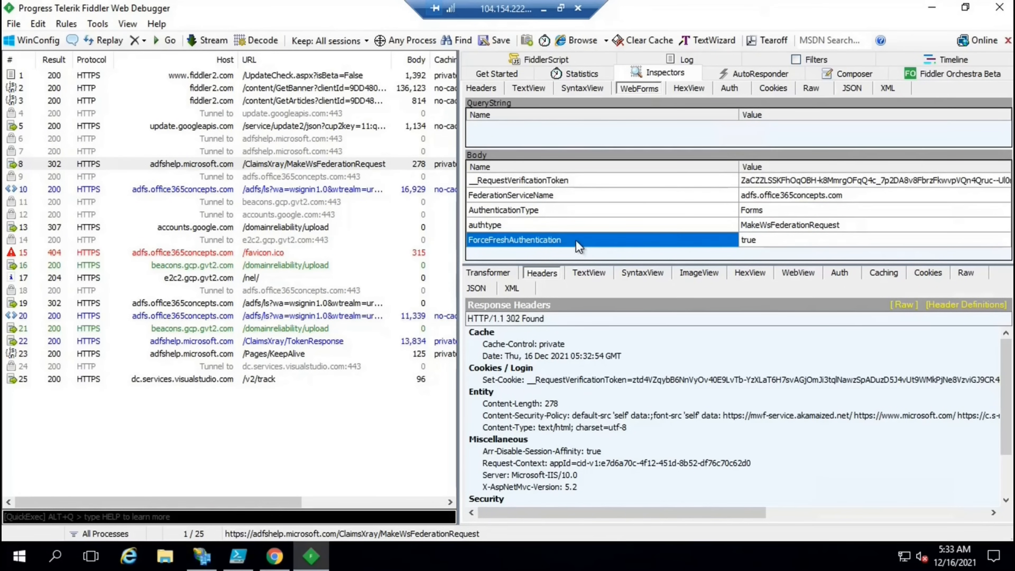
Review the Token Request form: adfs.office365concepts.com, Forms, WS-FED (SAML 1.1), fresh authentication checked
{"action": "key", "text": "alt+Tab"}
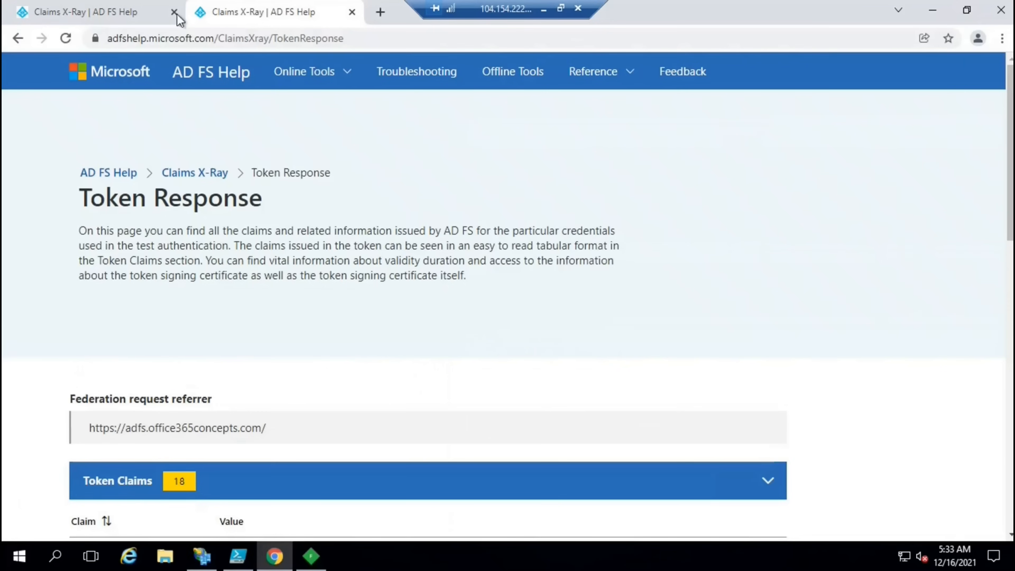
{"action": "key", "text": "ctrl+shift+Tab"}
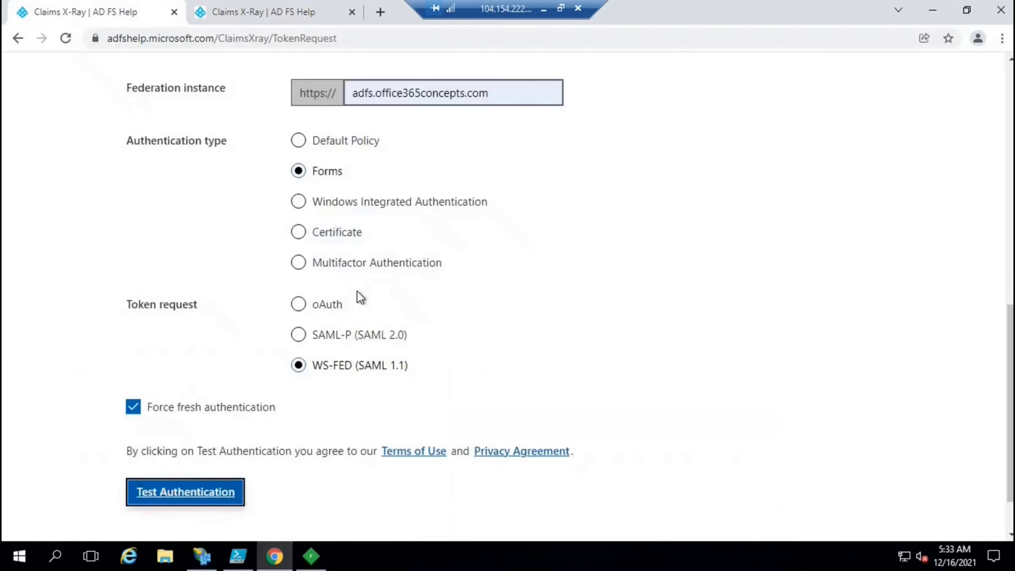
{"action": "scroll", "coordinate": [356, 216], "scroll_direction": "down", "scroll_amount": 2}
{"action": "scroll", "coordinate": [393, 244], "scroll_direction": "up", "scroll_amount": 5}
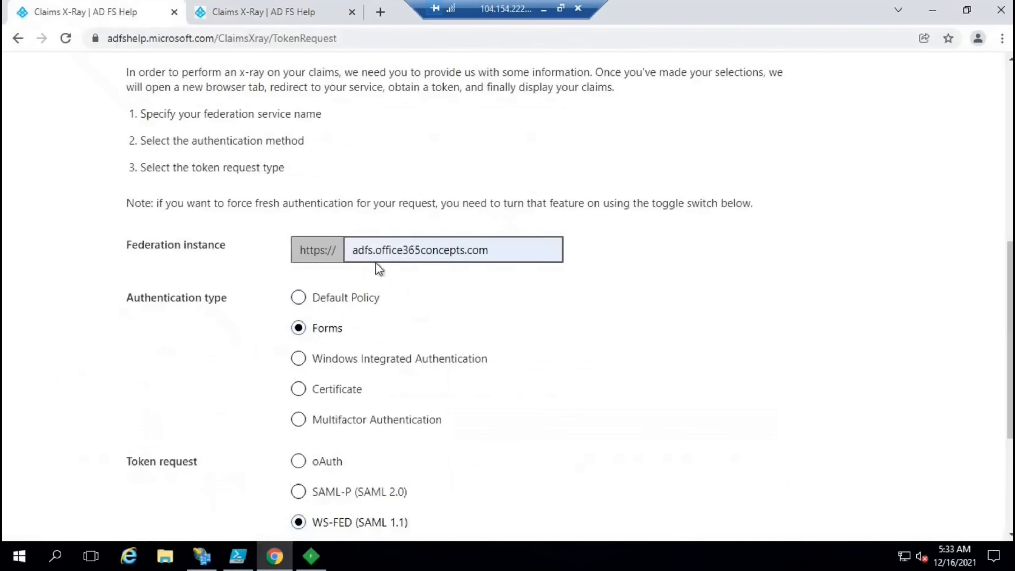
{"action": "scroll", "coordinate": [416, 254], "scroll_direction": "down", "scroll_amount": 2}
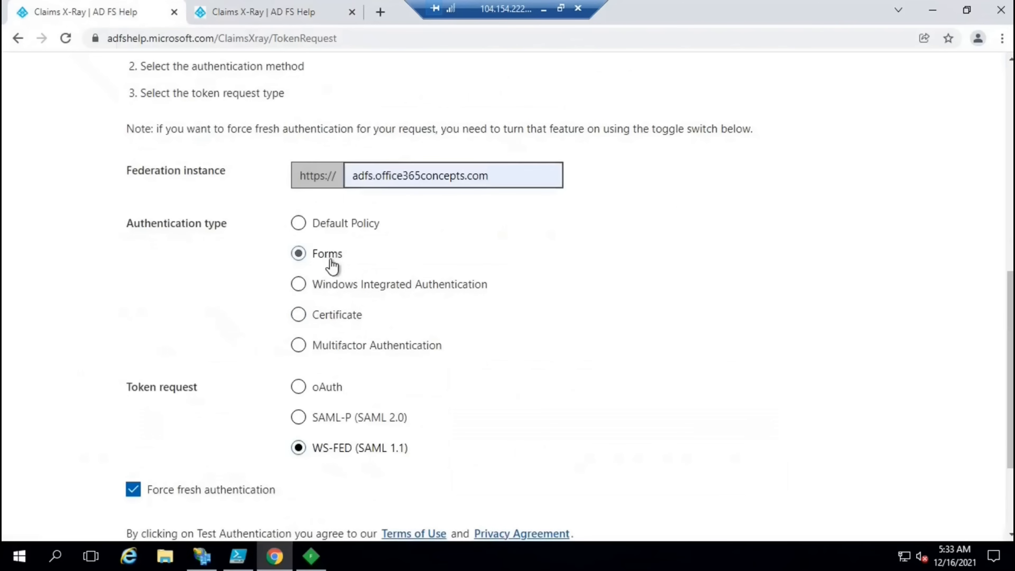
{"action": "scroll", "coordinate": [332, 263], "scroll_direction": "down", "scroll_amount": 2}
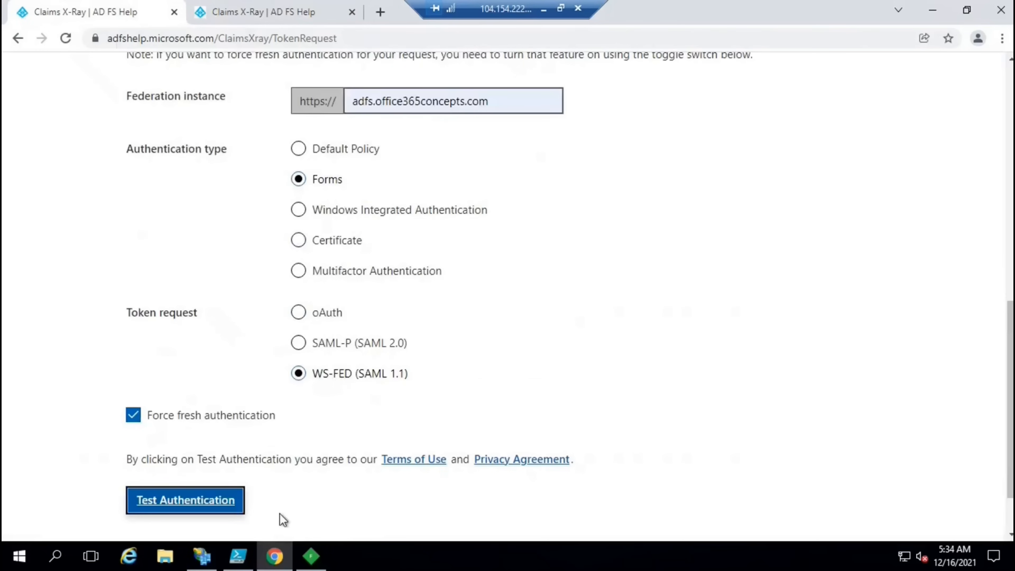
In Fiddler, inspect sessions 10 and 19, the wsignin1.0 sign-in POST to AD FS
{"action": "key", "text": "alt+Tab"}
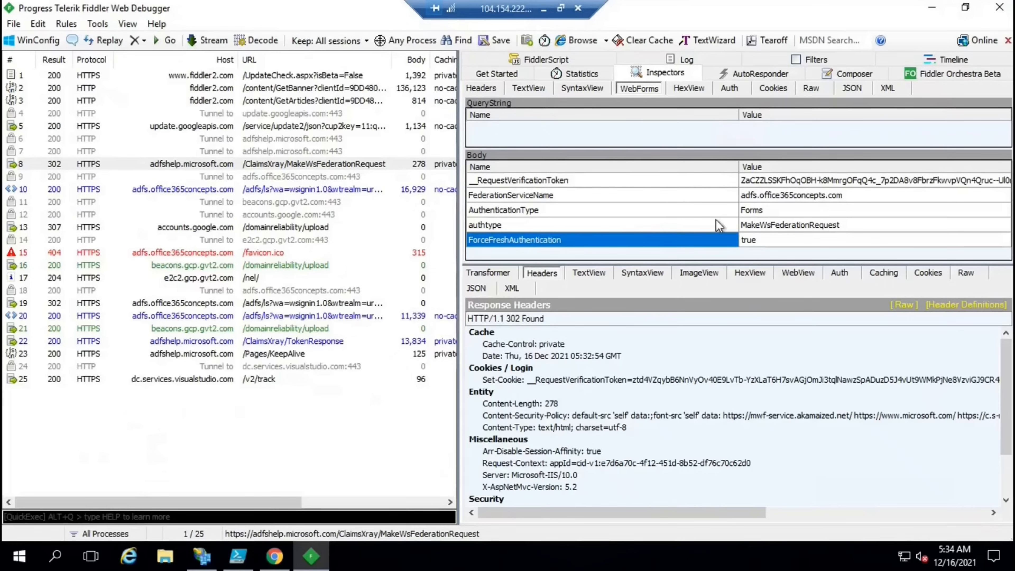
{"action": "left_click", "coordinate": [222, 200]}
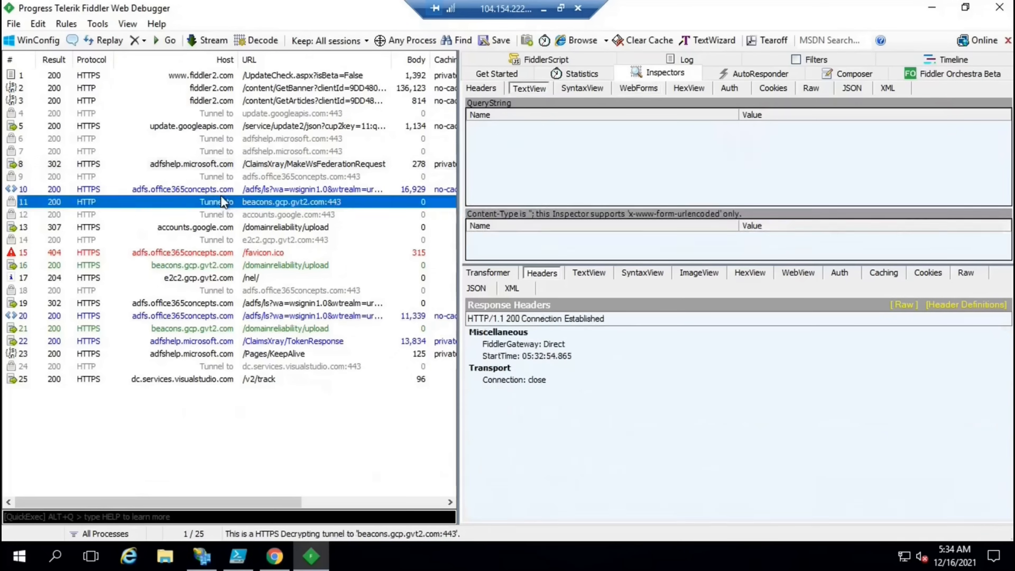
{"action": "left_click", "coordinate": [226, 192]}
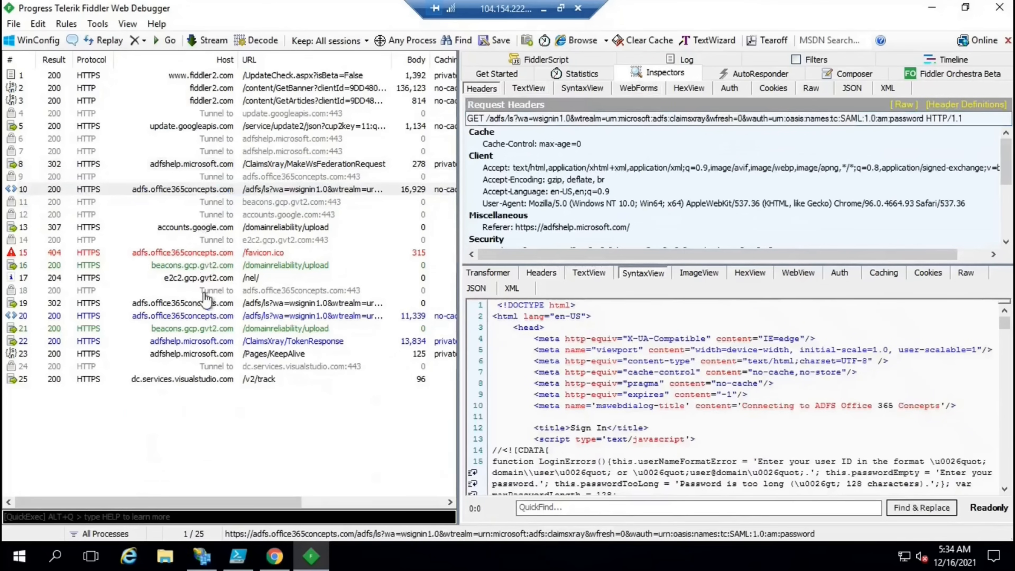
{"action": "left_click", "coordinate": [205, 305]}
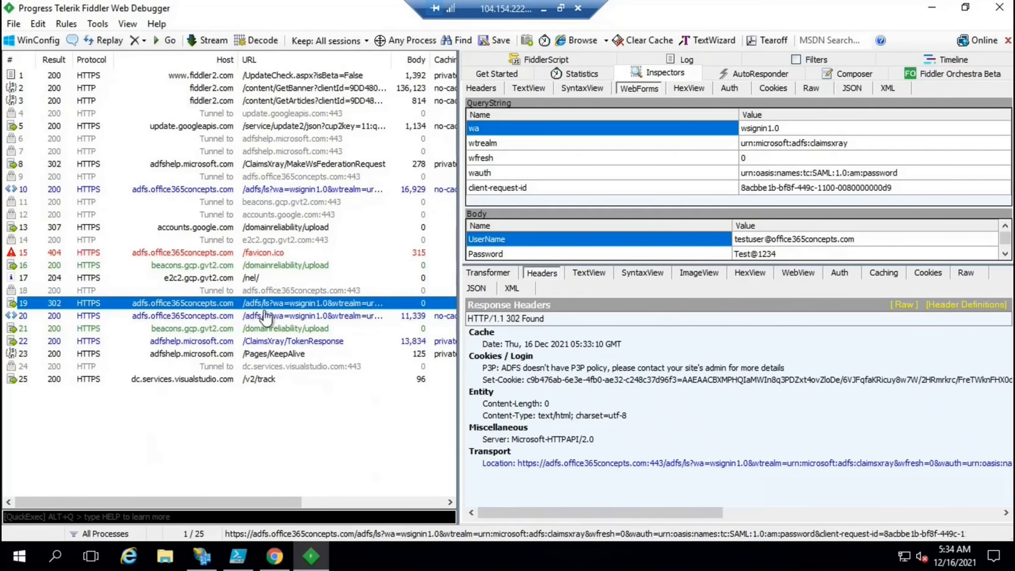
Examine the sign-in request's wa, wtrealm, wfresh and wauth query parameters
{"action": "left_click", "coordinate": [681, 176]}
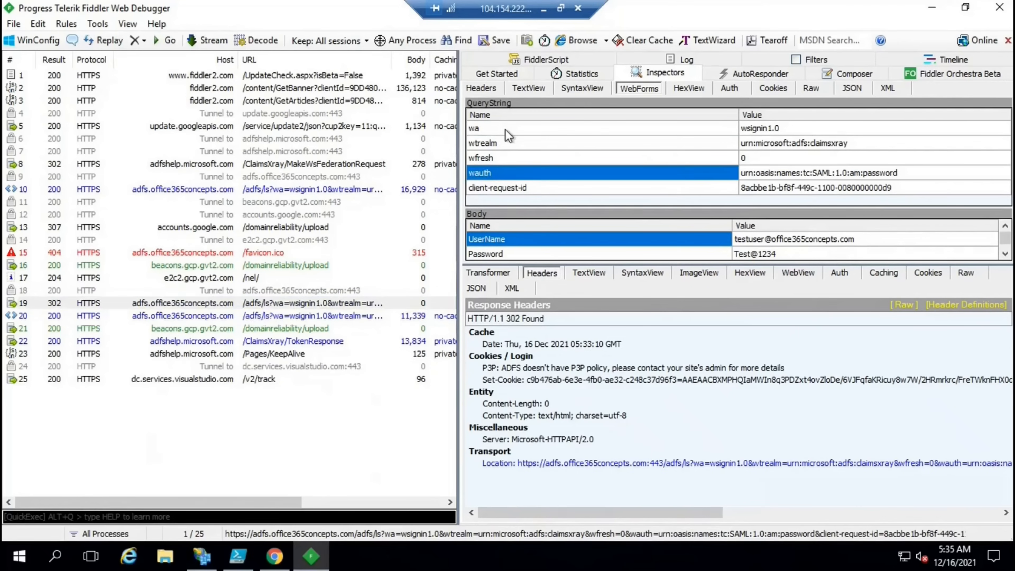
{"action": "left_click", "coordinate": [505, 131]}
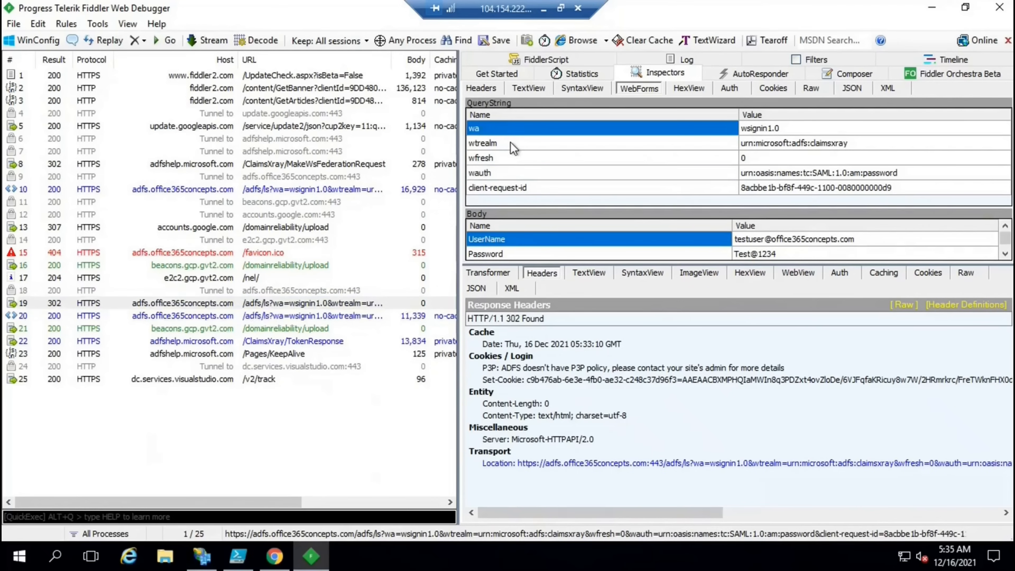
{"action": "left_click", "coordinate": [510, 142]}
{"action": "left_click", "coordinate": [513, 158]}
{"action": "left_click", "coordinate": [517, 173]}
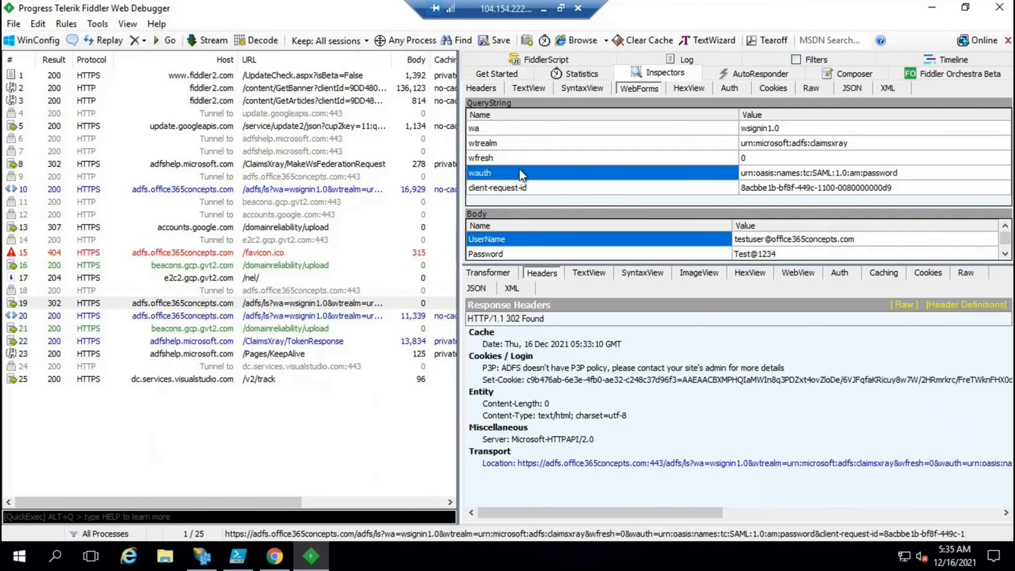
{"action": "left_click", "coordinate": [504, 131]}
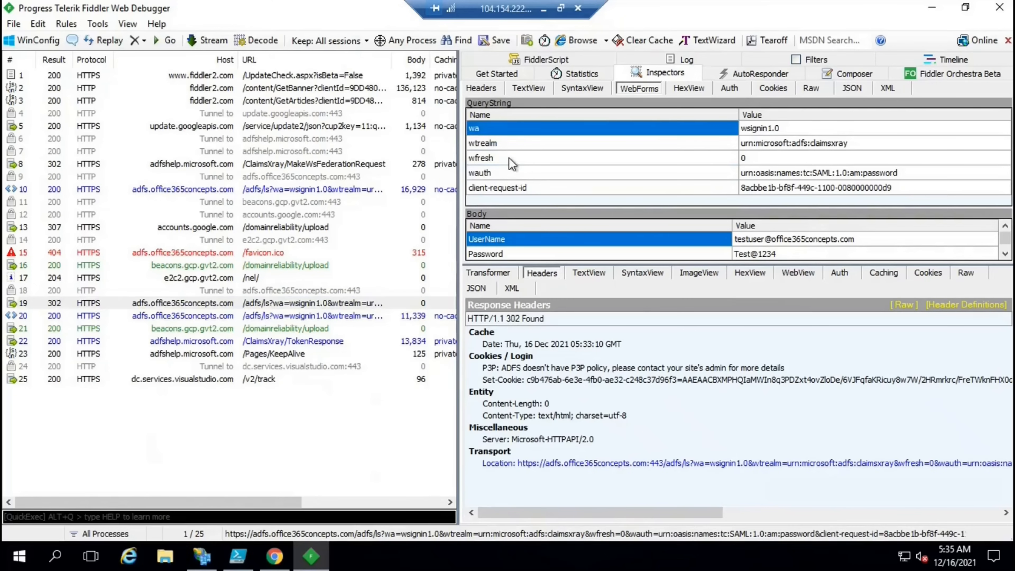
{"action": "left_click", "coordinate": [513, 158]}
{"action": "left_click", "coordinate": [515, 173]}
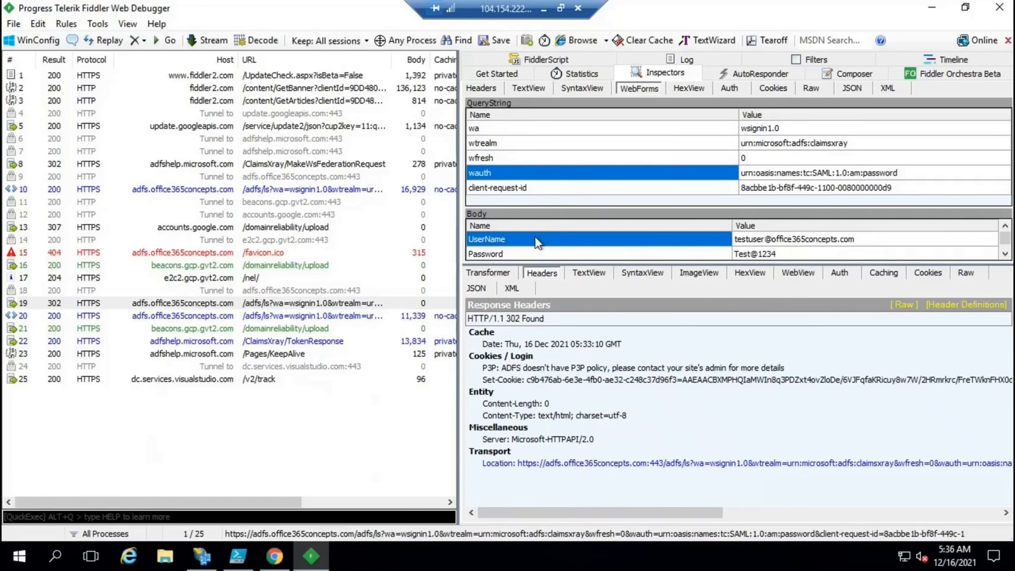
Check the posted UserName and Password, then open the /ClaimsXray/TokenResponse session
{"action": "left_click", "coordinate": [768, 241]}
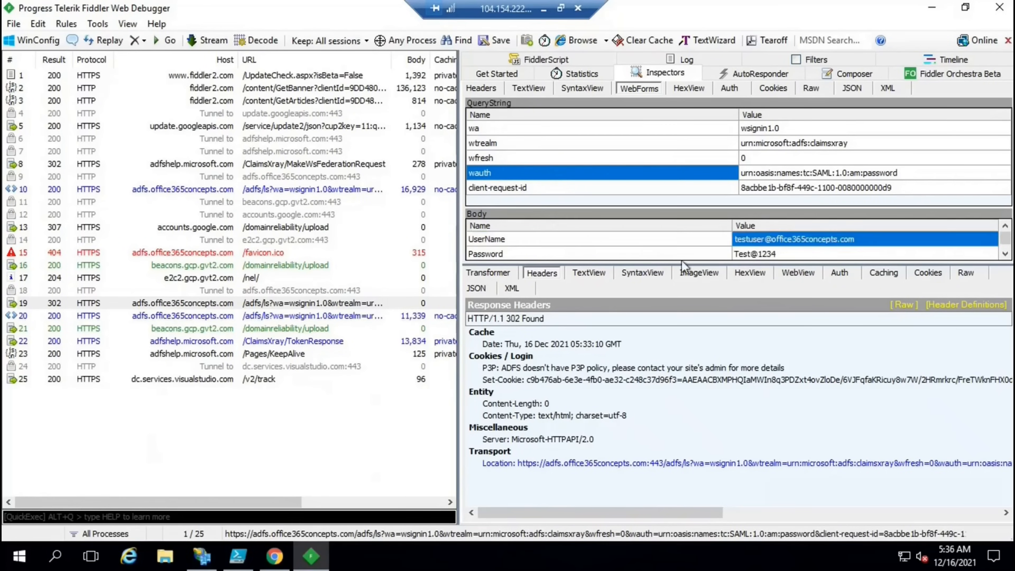
{"action": "left_click", "coordinate": [767, 253]}
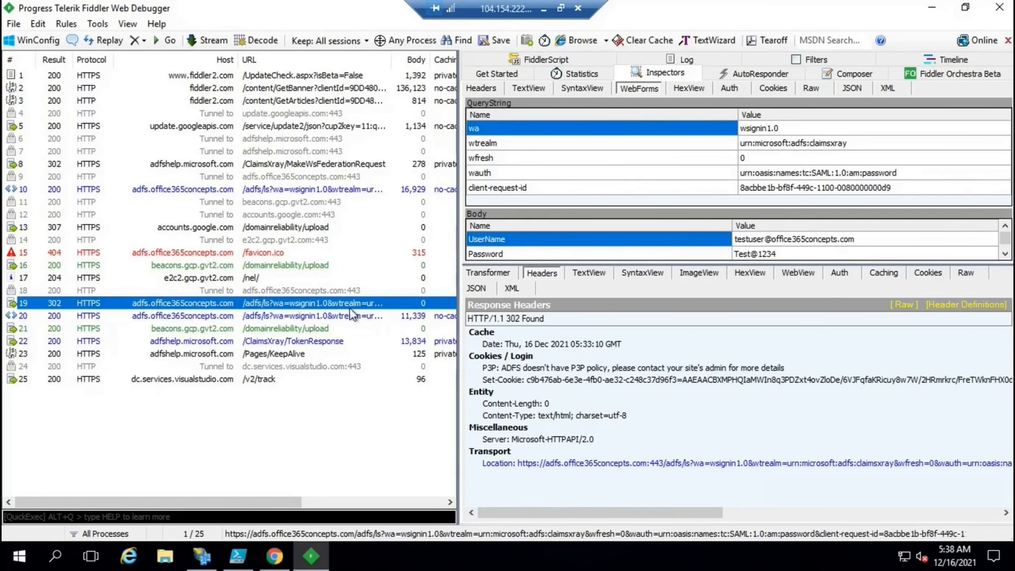
{"action": "left_click", "coordinate": [209, 353]}
{"action": "left_click", "coordinate": [207, 341]}
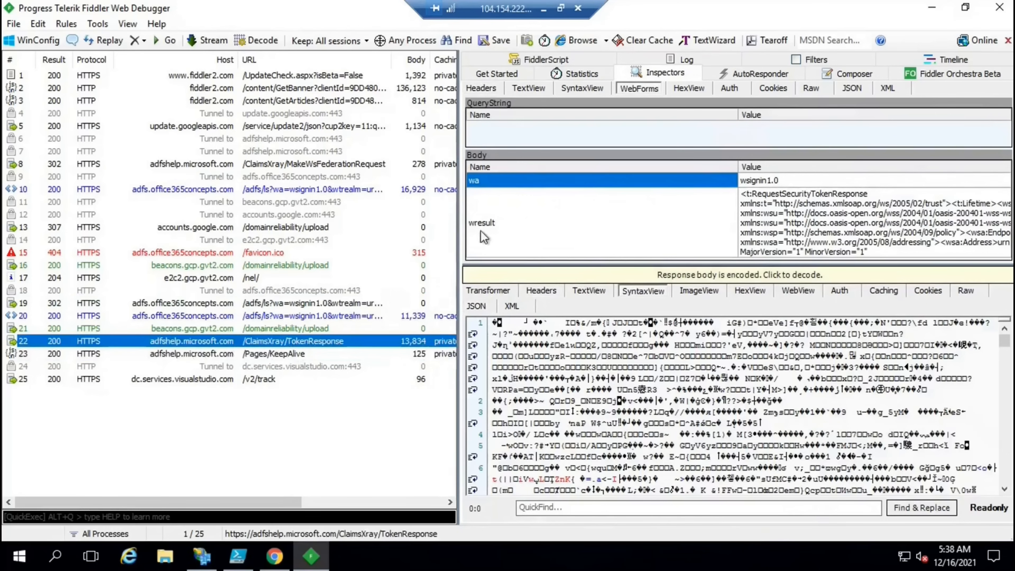
Copy the TokenResponse wresult token XML
{"action": "left_click", "coordinate": [809, 218]}
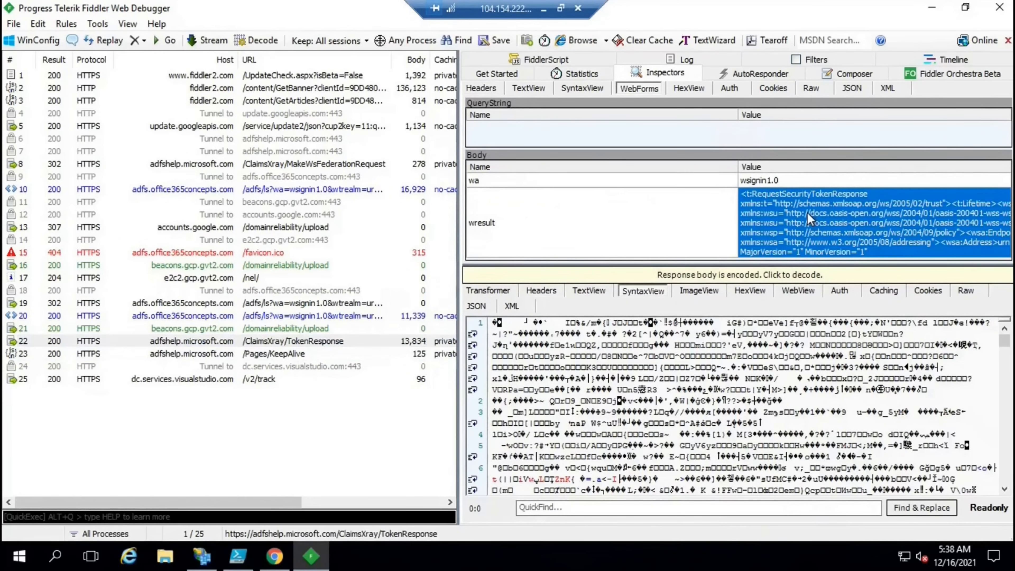
{"action": "right_click", "coordinate": [808, 214]}
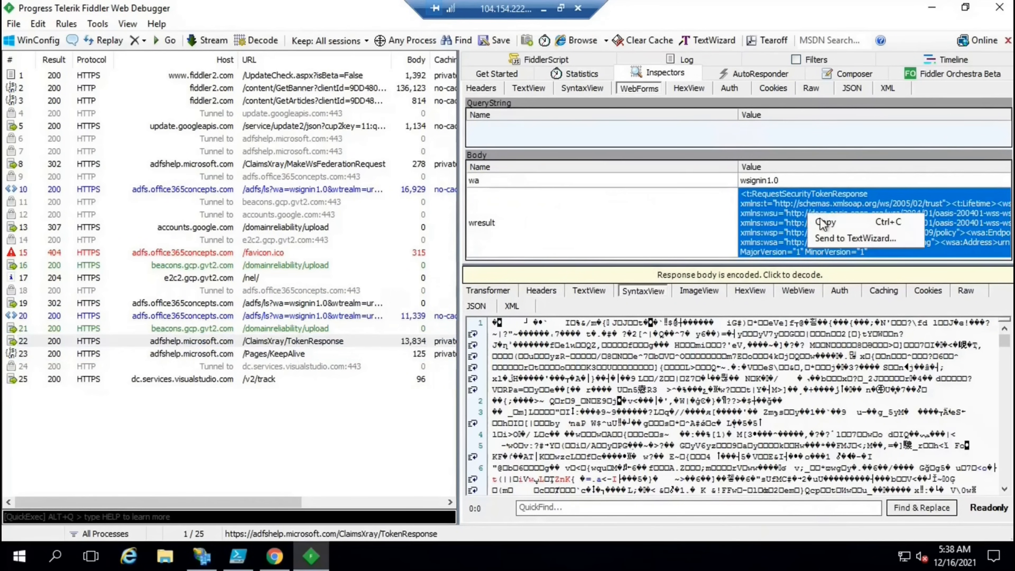
{"action": "left_click", "coordinate": [824, 222]}
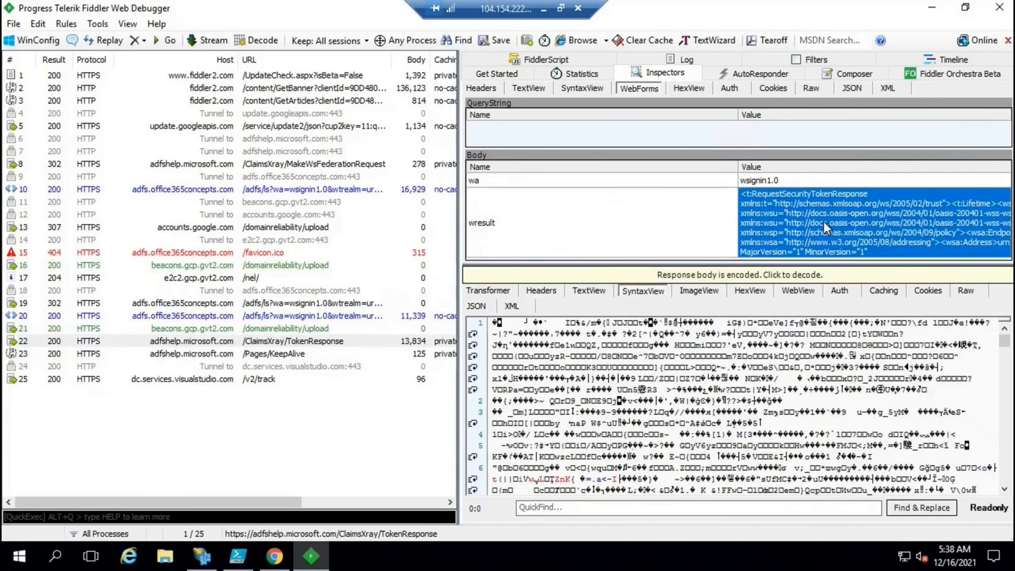
Launch Notepad from the Run prompt
{"action": "key", "text": "super+r"}
{"action": "type", "text": "notepad"}
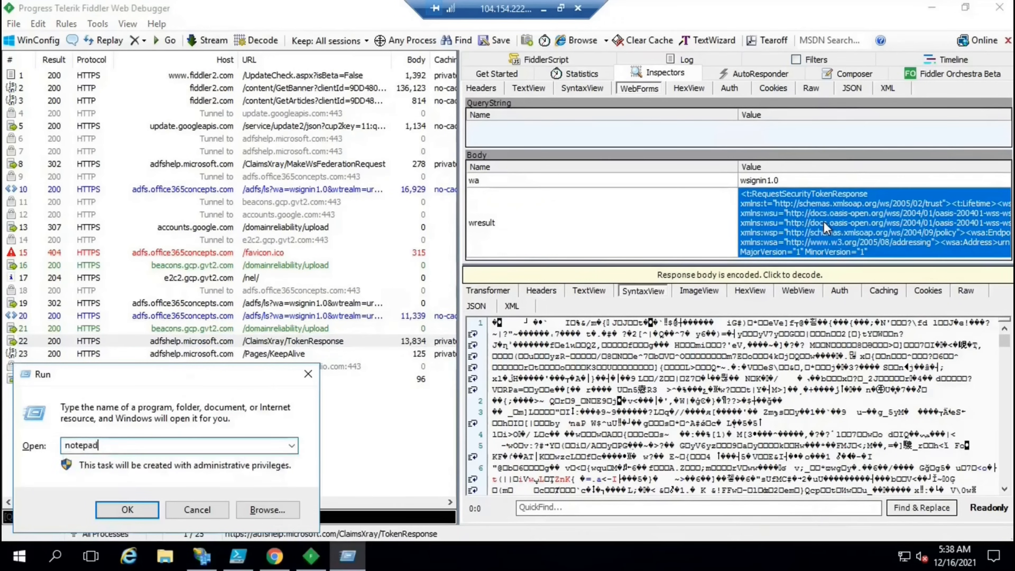
{"action": "key", "text": "Return"}
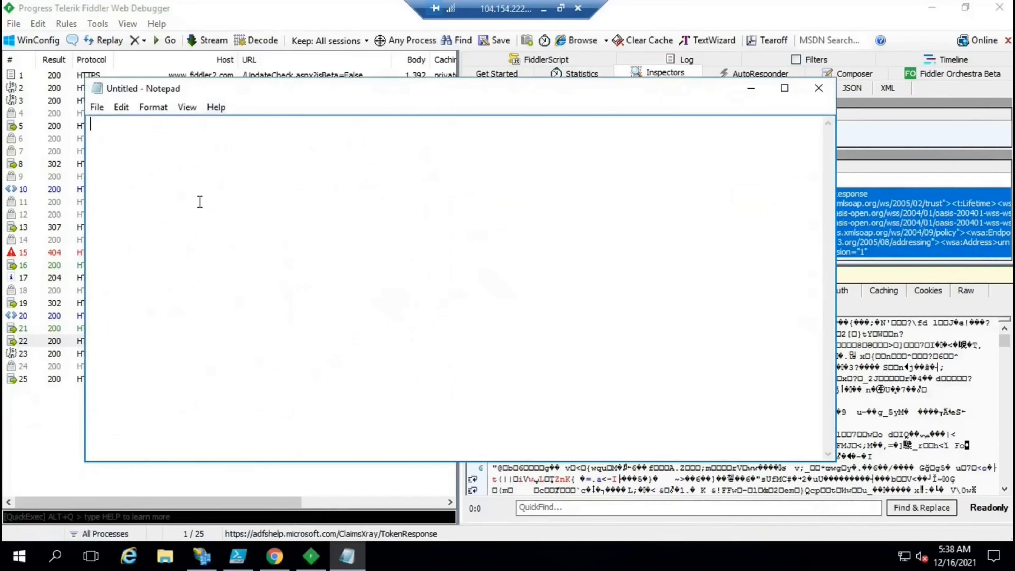
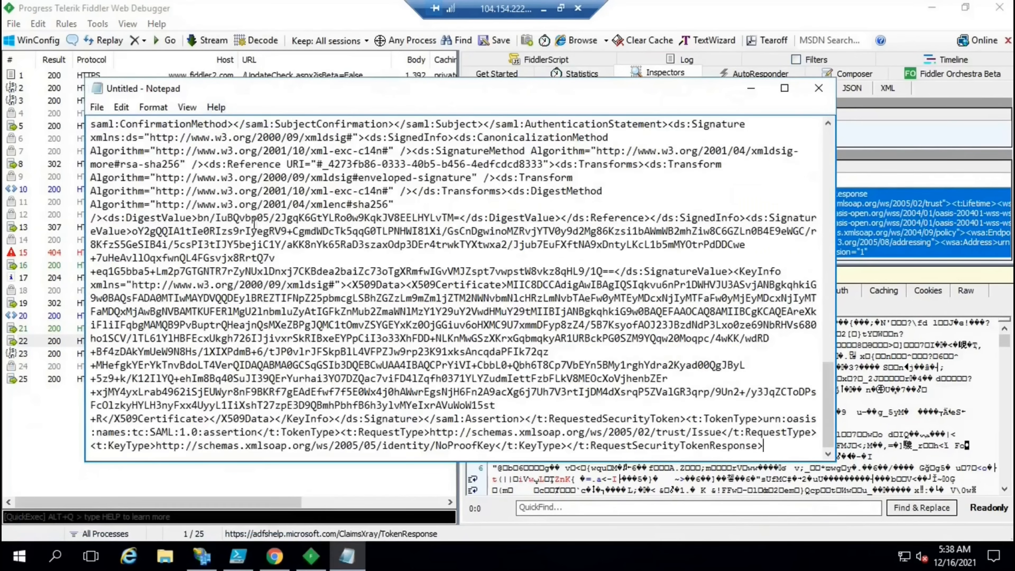
Save the copied token XML from Notepad as token.xml, close Notepad and show the desktop
{"action": "key", "text": "alt+f"}
{"action": "key", "text": "a"}
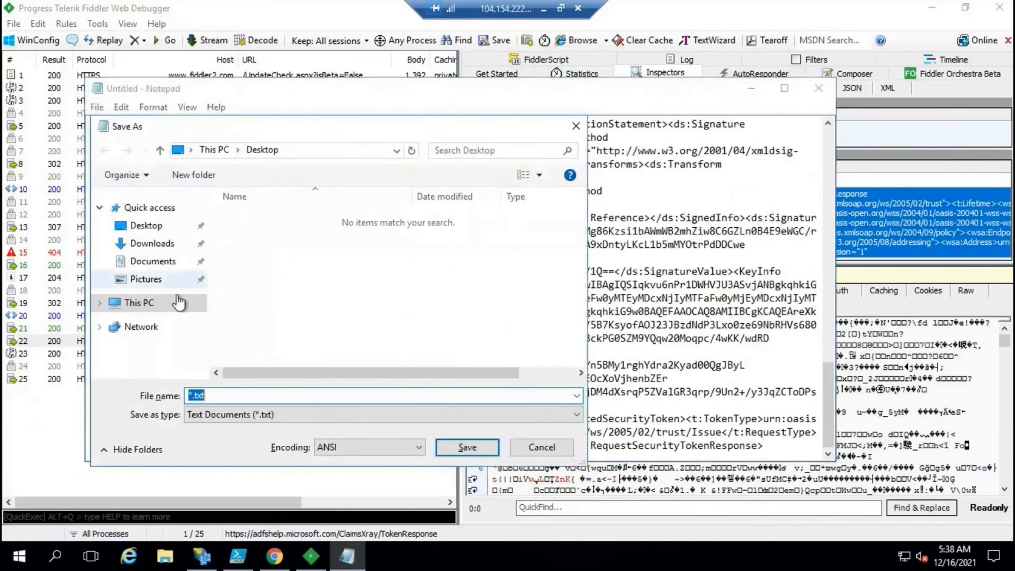
{"action": "left_click", "coordinate": [207, 395]}
{"action": "key", "text": "ctrl+a"}
{"action": "type", "text": "token"}
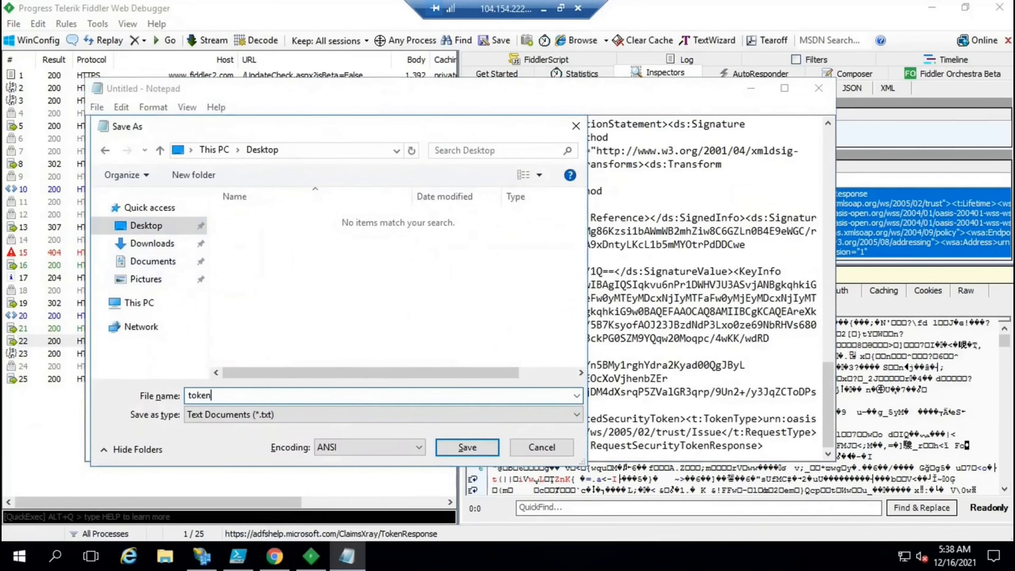
{"action": "type", "text": ".xml"}
{"action": "key", "text": "Return"}
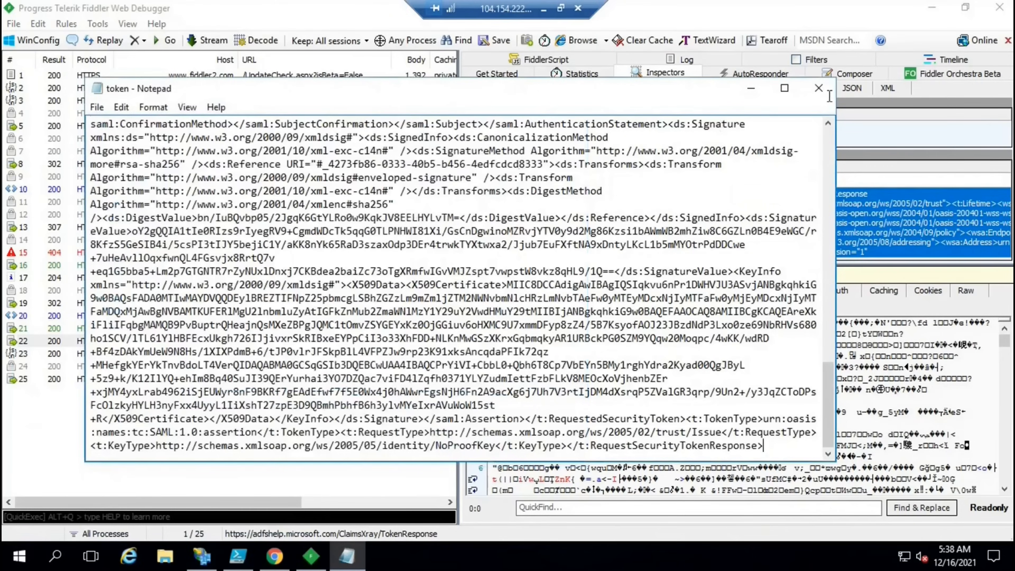
{"action": "left_click", "coordinate": [818, 88]}
{"action": "key", "text": "super+d"}
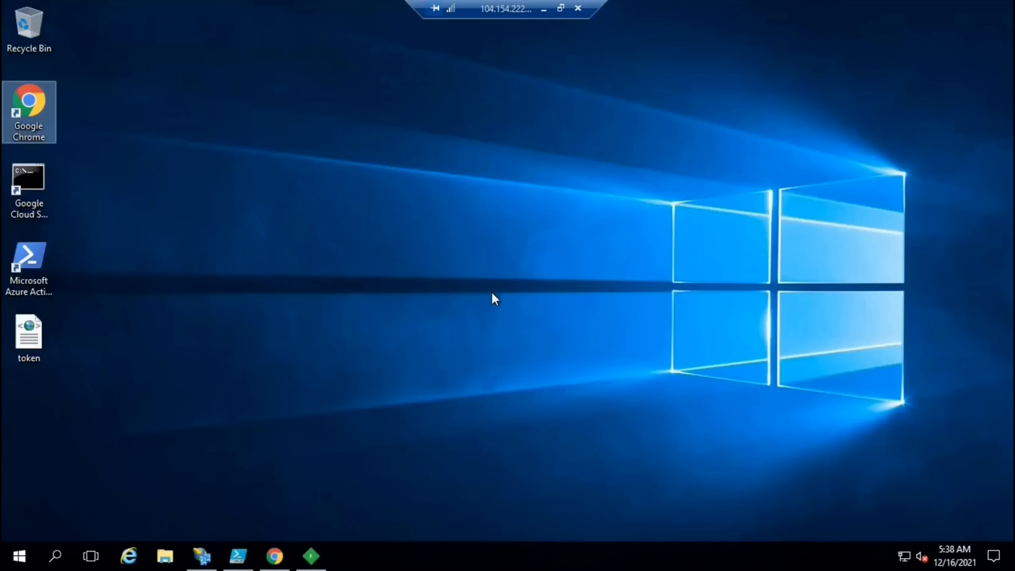
Open token.xml in Internet Explorer and highlight its Created 05:33:10 and Expires 06:33:10 times
{"action": "double_click", "coordinate": [34, 339]}
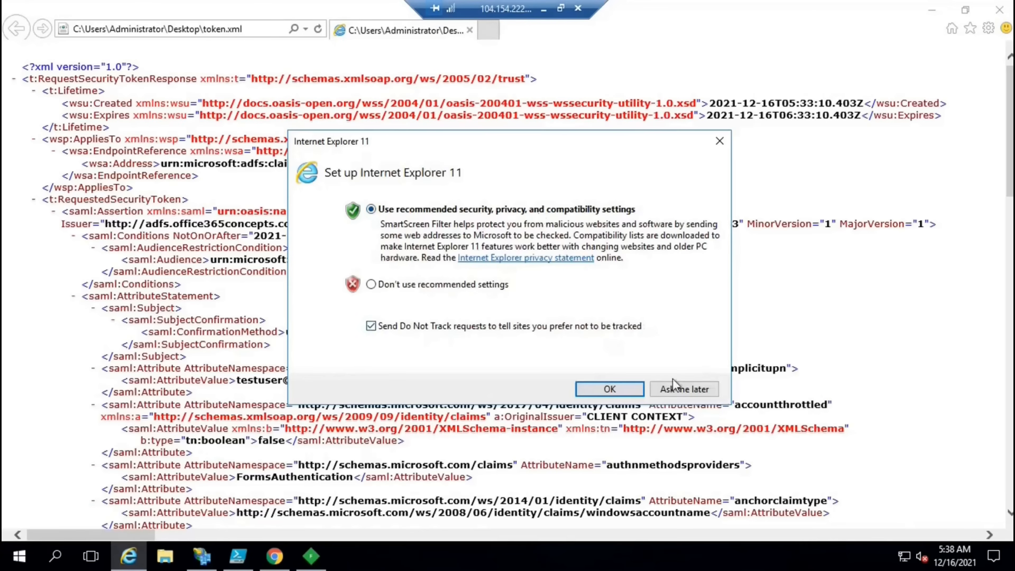
{"action": "left_click", "coordinate": [652, 386]}
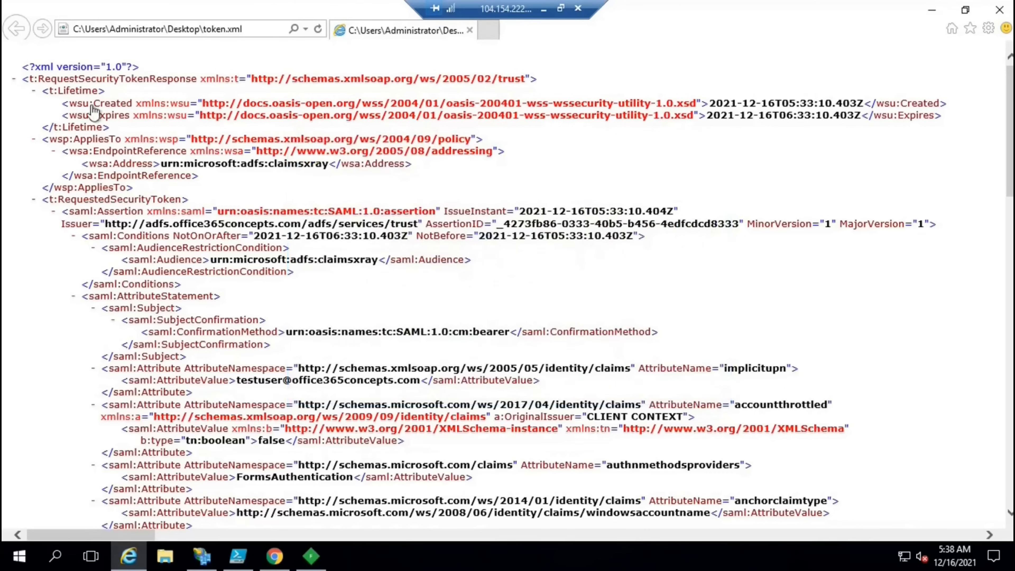
{"action": "double_click", "coordinate": [121, 103]}
{"action": "left_click_drag", "start_coordinate": [709, 103], "coordinate": [796, 103]}
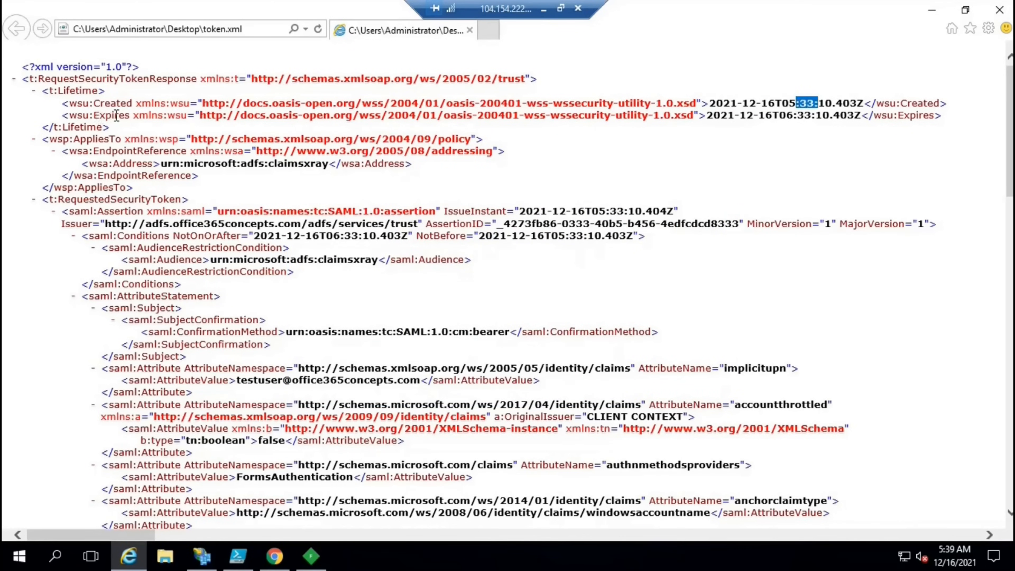
{"action": "left_click_drag", "start_coordinate": [94, 116], "coordinate": [126, 115]}
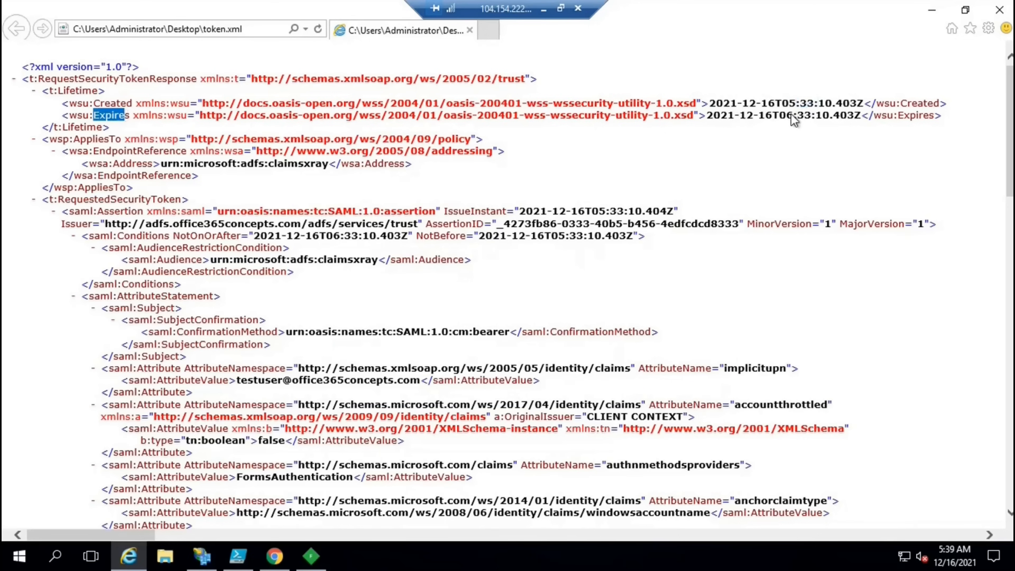
{"action": "left_click_drag", "start_coordinate": [758, 115], "coordinate": [826, 115]}
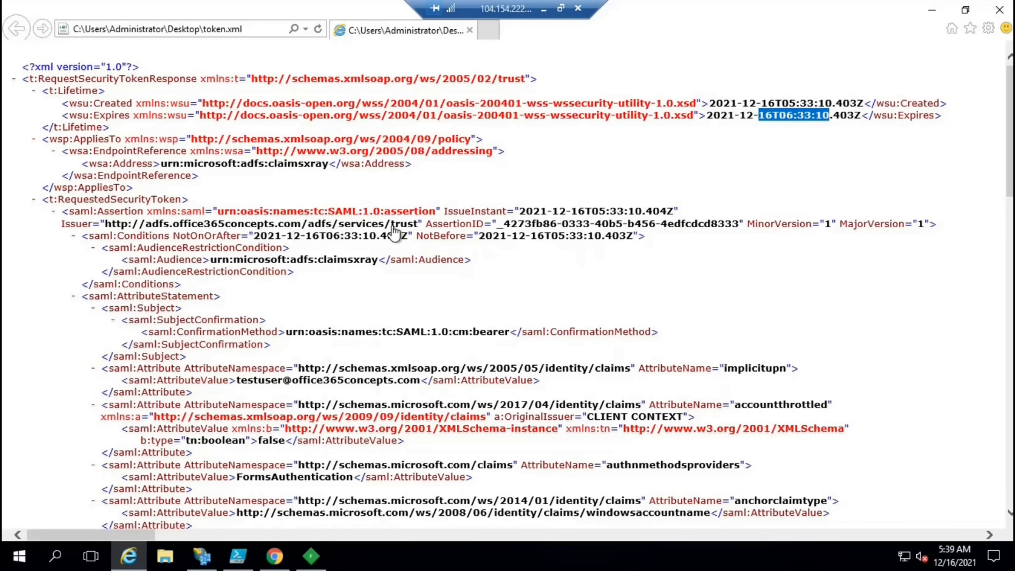
{"action": "left_click", "coordinate": [202, 555]}
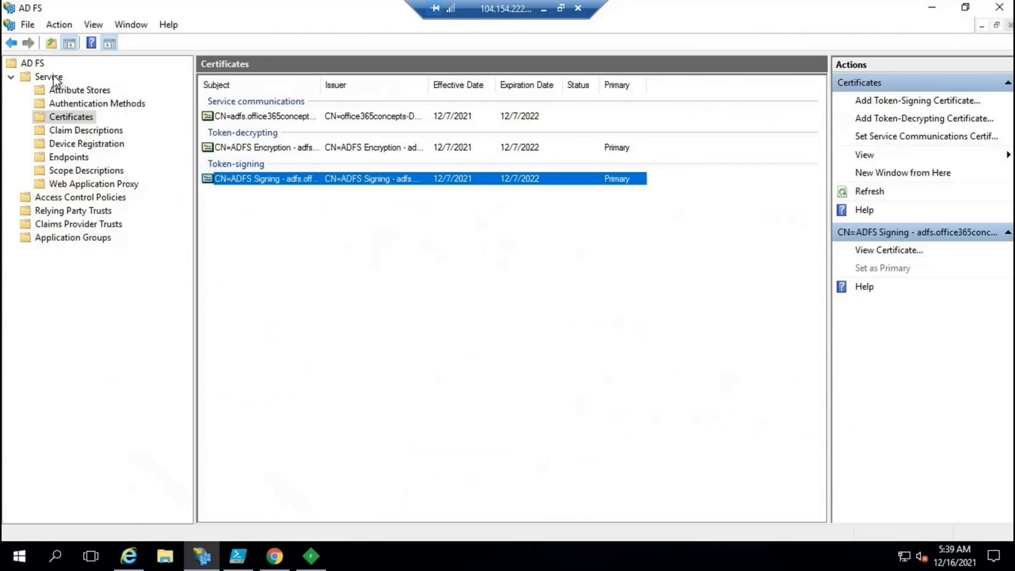
{"action": "left_click", "coordinate": [42, 66]}
{"action": "right_click", "coordinate": [43, 67]}
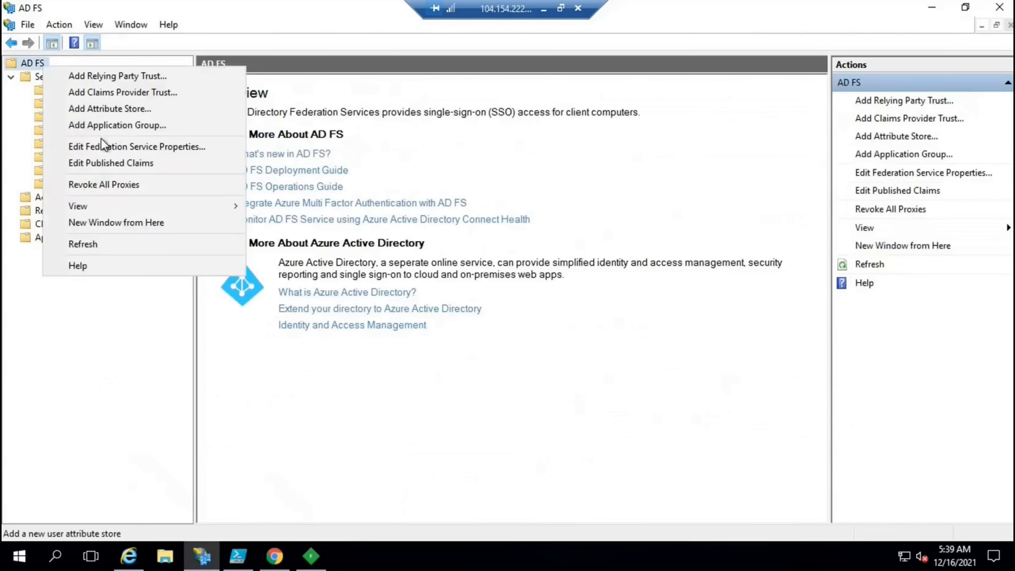
{"action": "left_click", "coordinate": [108, 147]}
{"action": "left_click_drag", "start_coordinate": [251, 180], "coordinate": [43, 181]}
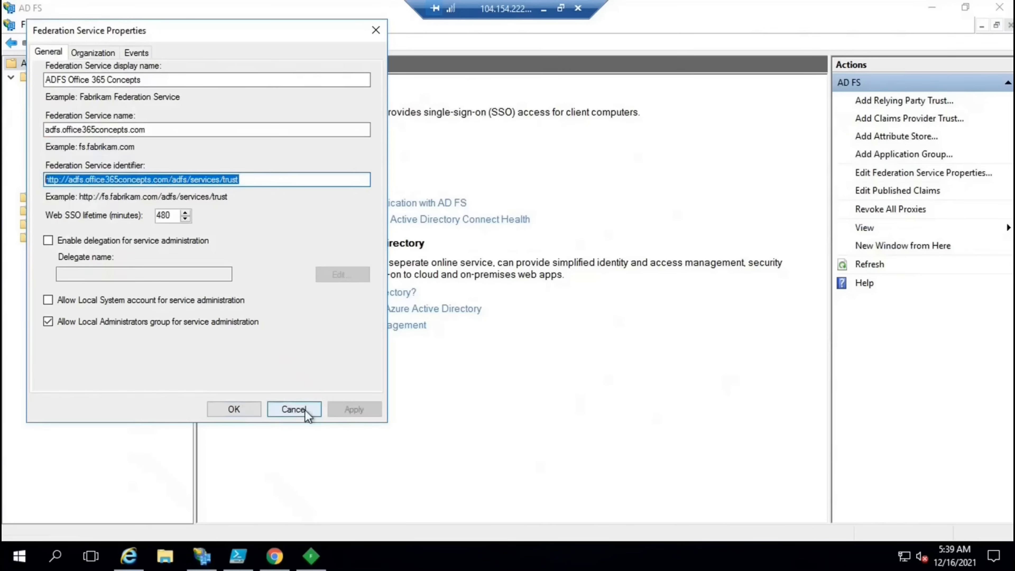
{"action": "left_click", "coordinate": [295, 410]}
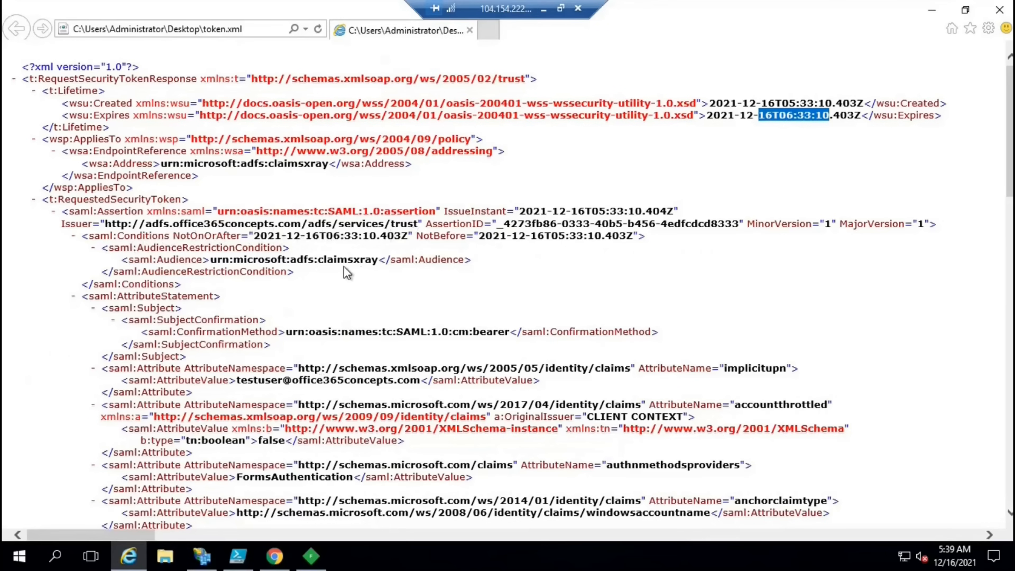
Scroll through token.xml to the remaining claims and the ds:Signature X509 certificate block
{"action": "scroll", "coordinate": [344, 265], "scroll_direction": "down", "scroll_amount": 5}
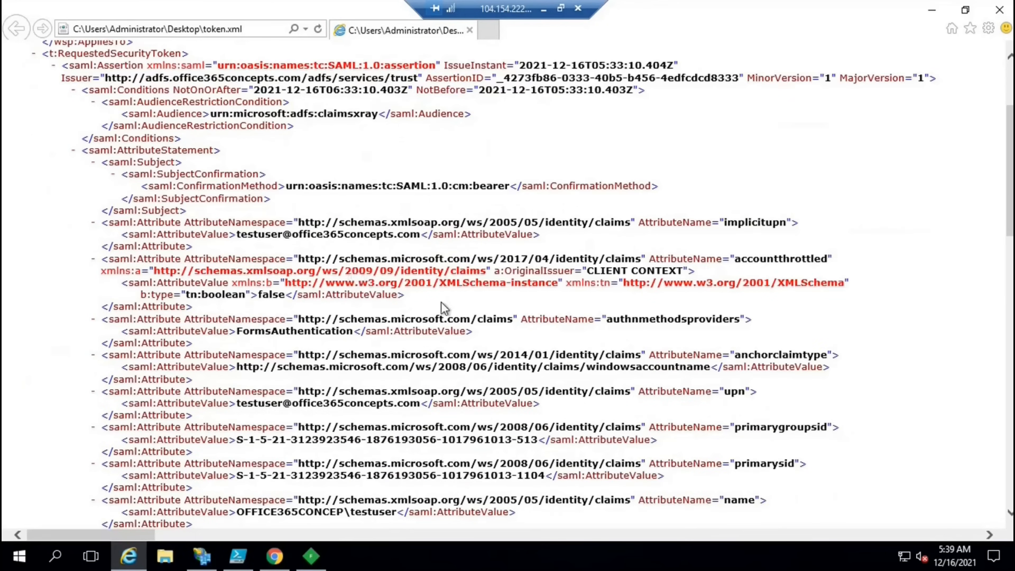
{"action": "scroll", "coordinate": [555, 297], "scroll_direction": "down", "scroll_amount": 1}
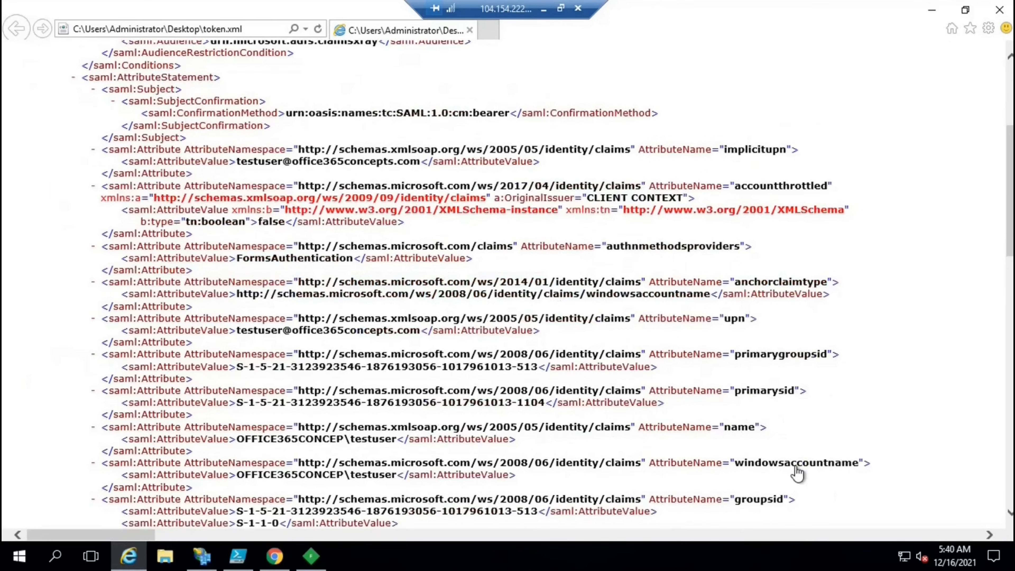
{"action": "scroll", "coordinate": [798, 356], "scroll_direction": "down", "scroll_amount": 5}
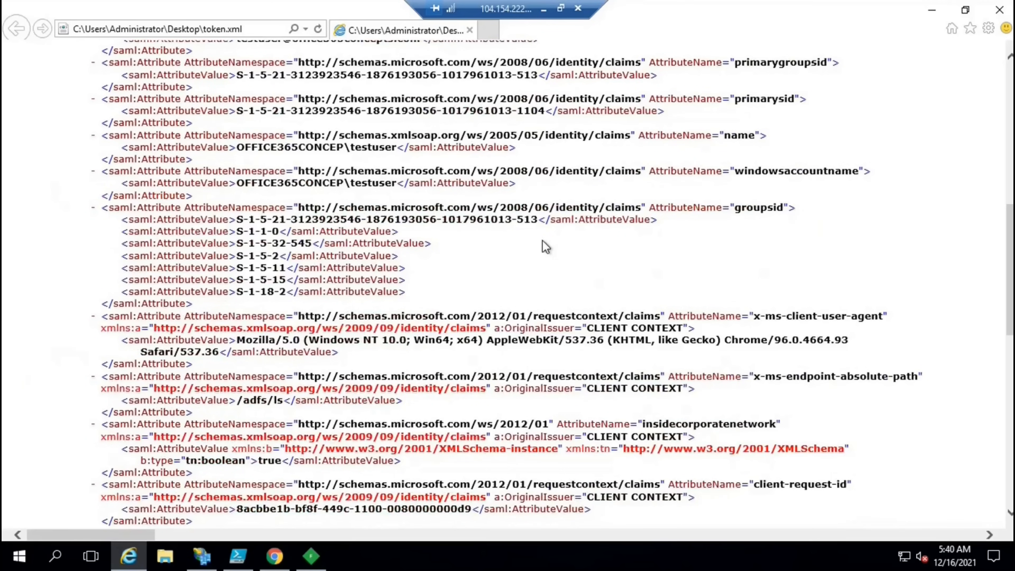
{"action": "scroll", "coordinate": [543, 252], "scroll_direction": "down", "scroll_amount": 6}
{"action": "scroll", "coordinate": [544, 252], "scroll_direction": "down", "scroll_amount": 4}
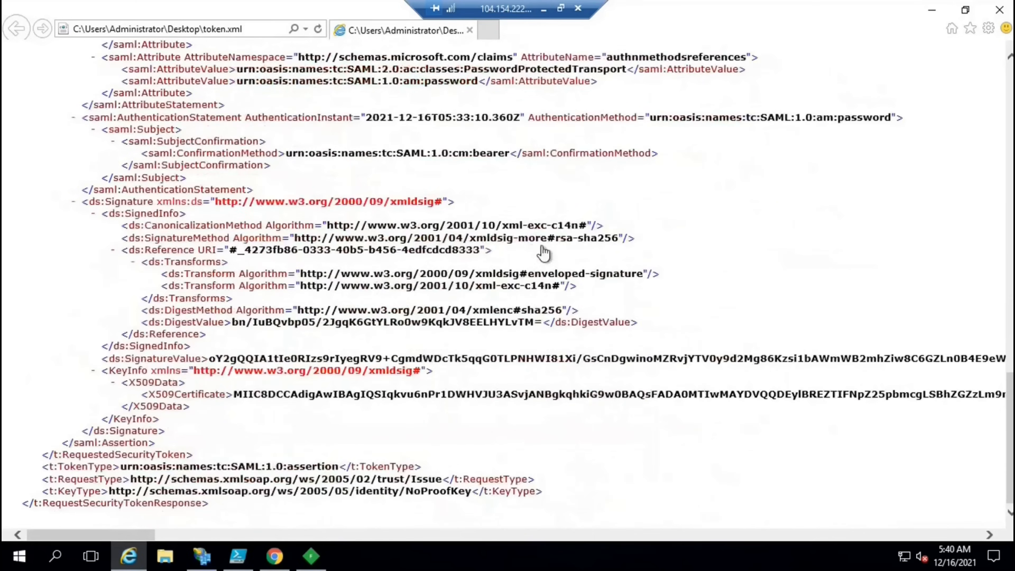
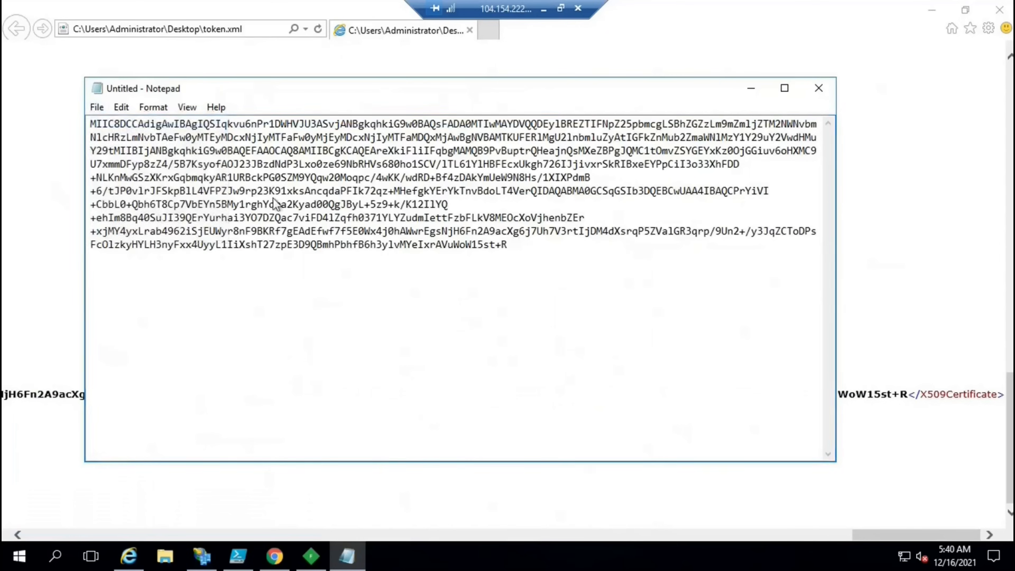
Save the pasted X509 certificate text to the Desktop as a text file named 'certificate'
{"action": "key", "text": "a"}
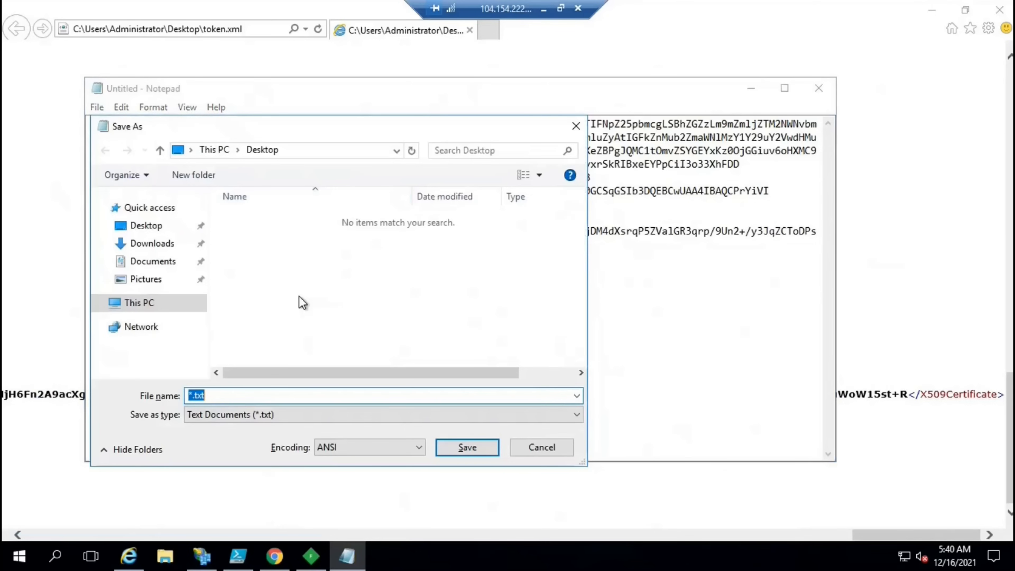
{"action": "type", "text": "certificate.cer"}
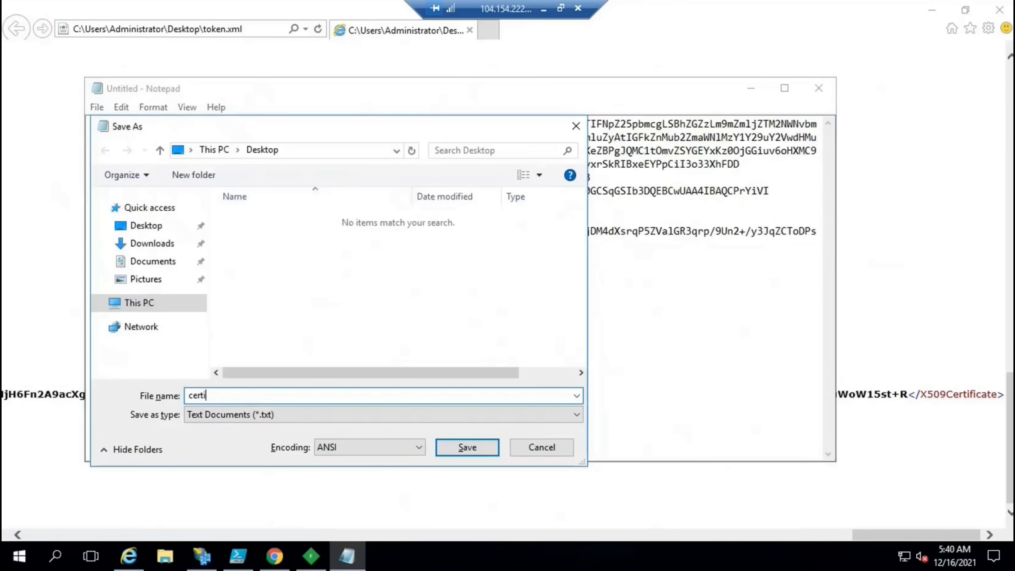
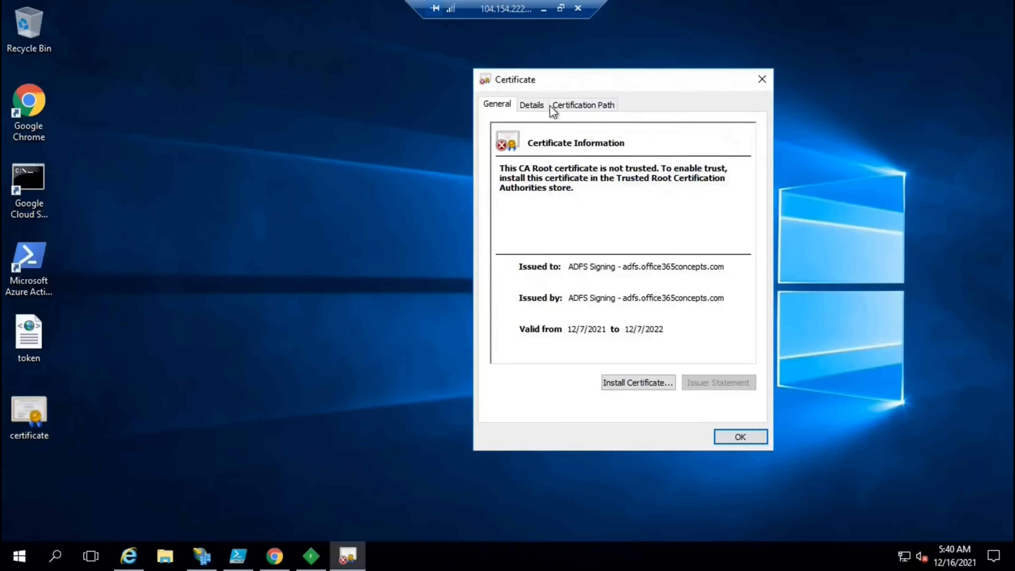
On the Details tab, show the Thumbprint field and select its full hex value for copying
{"action": "left_click", "coordinate": [530, 105]}
{"action": "left_click_drag", "start_coordinate": [751, 188], "coordinate": [754, 256]}
{"action": "left_click", "coordinate": [619, 250]}
{"action": "left_click_drag", "start_coordinate": [503, 284], "coordinate": [489, 284]}
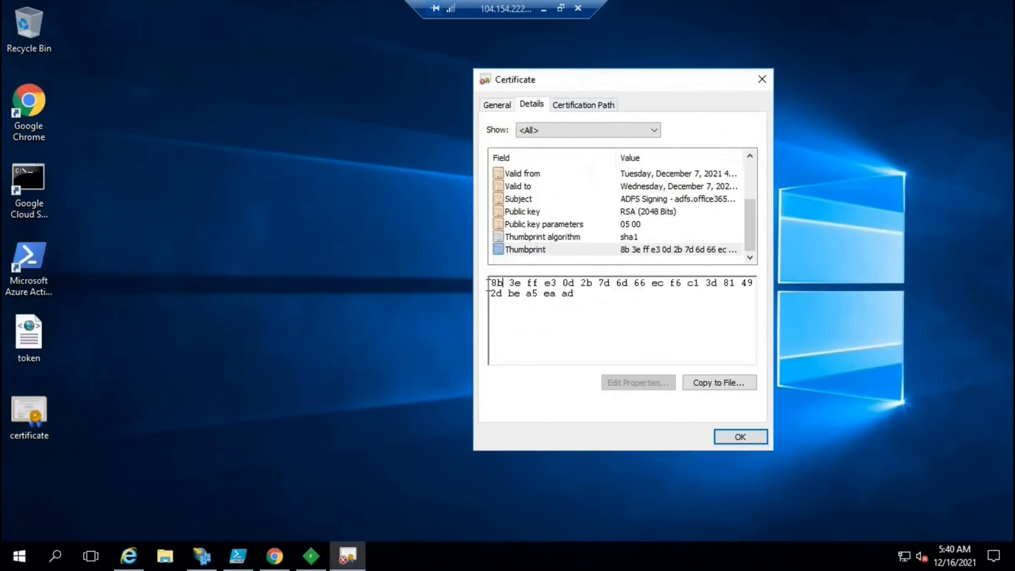
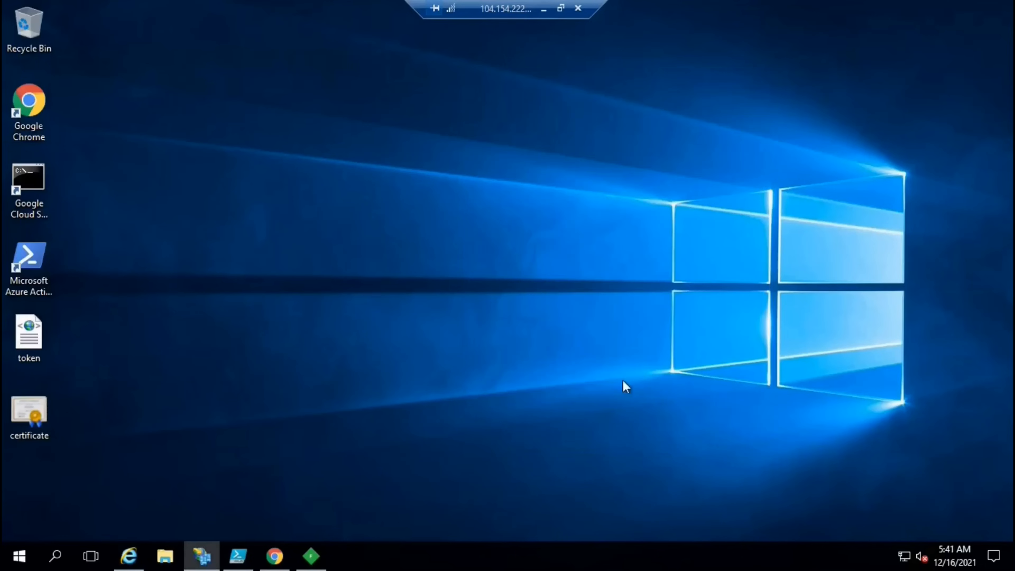
Open the Token-signing certificate from AD FS Service > Certificates and view its Details
{"action": "left_click", "coordinate": [202, 554]}
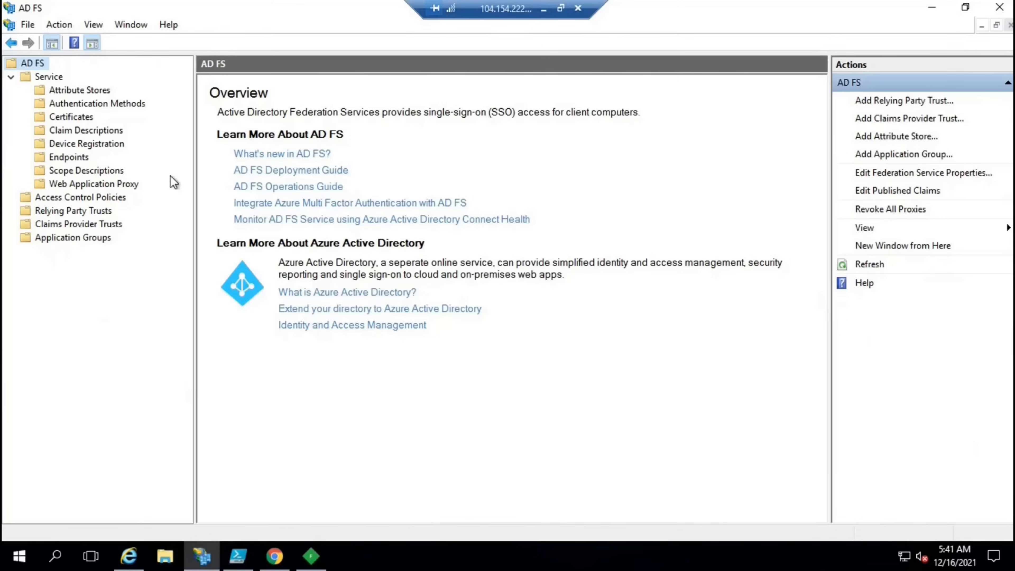
{"action": "left_click", "coordinate": [72, 116]}
{"action": "double_click", "coordinate": [266, 178]}
{"action": "left_click", "coordinate": [78, 48]}
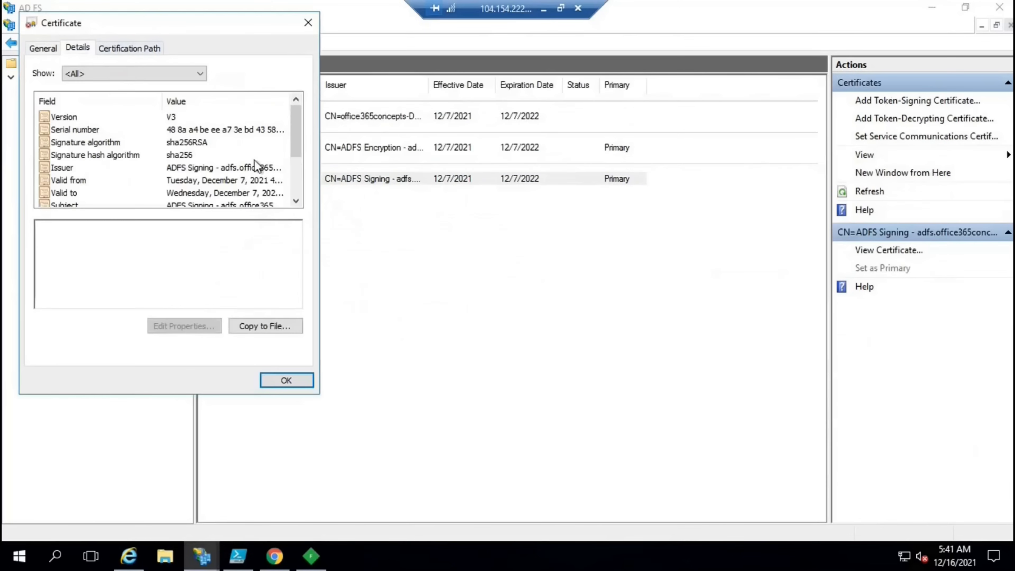
Select the full Thumbprint hex value, close the certificate, and return to token.xml in Internet Explorer
{"action": "left_click_drag", "start_coordinate": [296, 132], "coordinate": [296, 168]}
{"action": "left_click", "coordinate": [237, 193]}
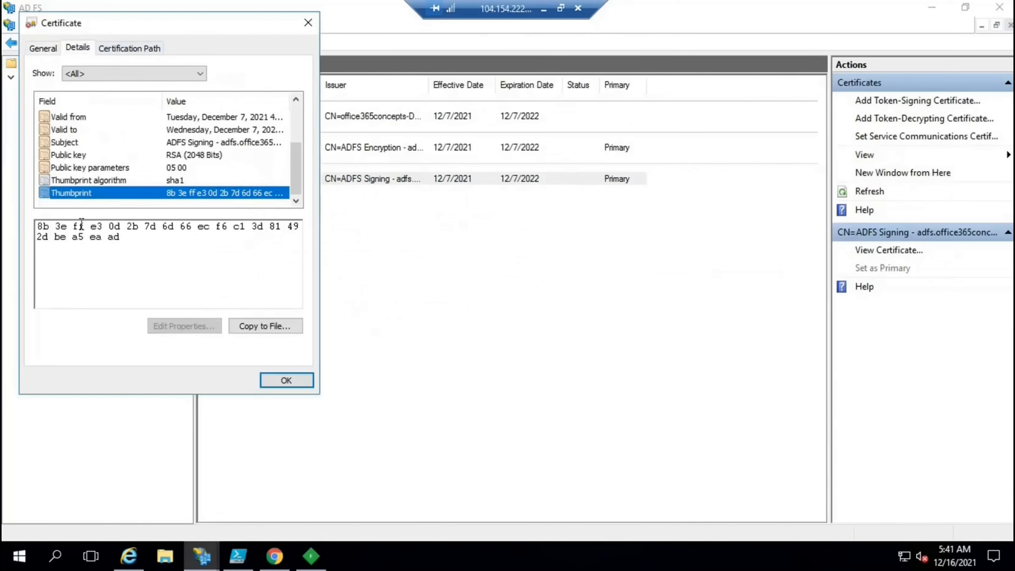
{"action": "left_click_drag", "start_coordinate": [31, 226], "coordinate": [49, 226]}
{"action": "double_click", "coordinate": [114, 237]}
{"action": "left_click", "coordinate": [281, 382]}
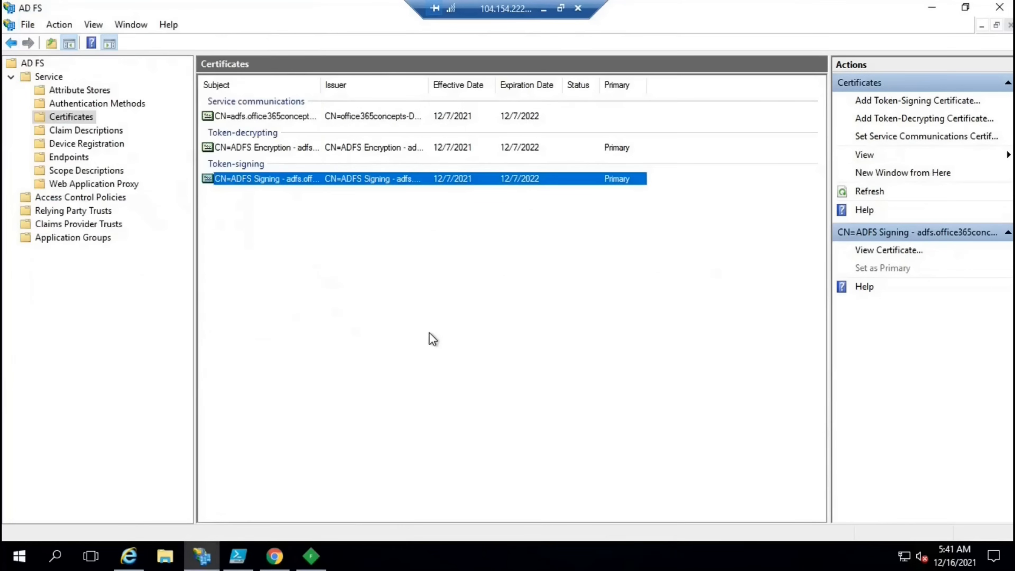
{"action": "left_click", "coordinate": [315, 555]}
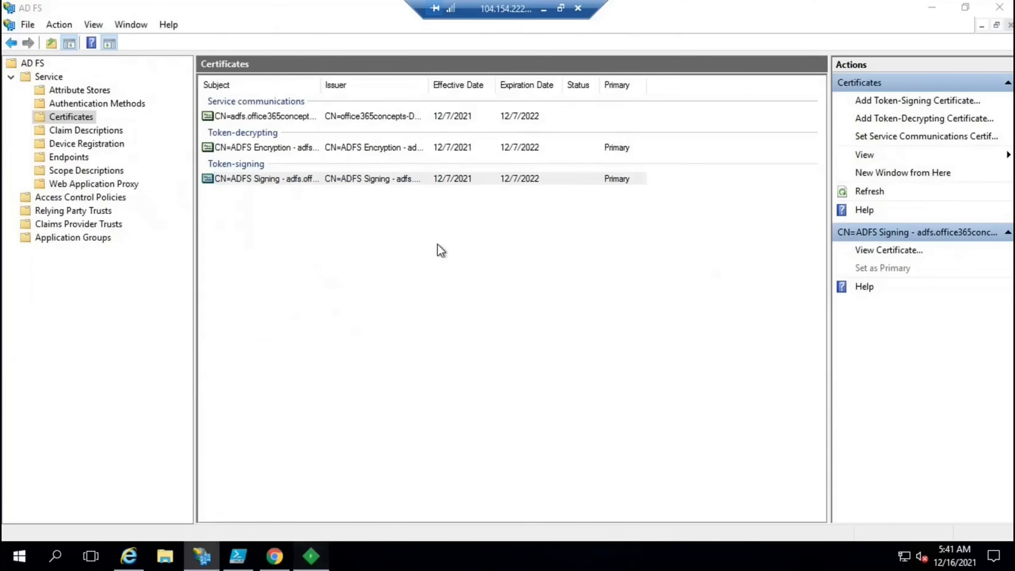
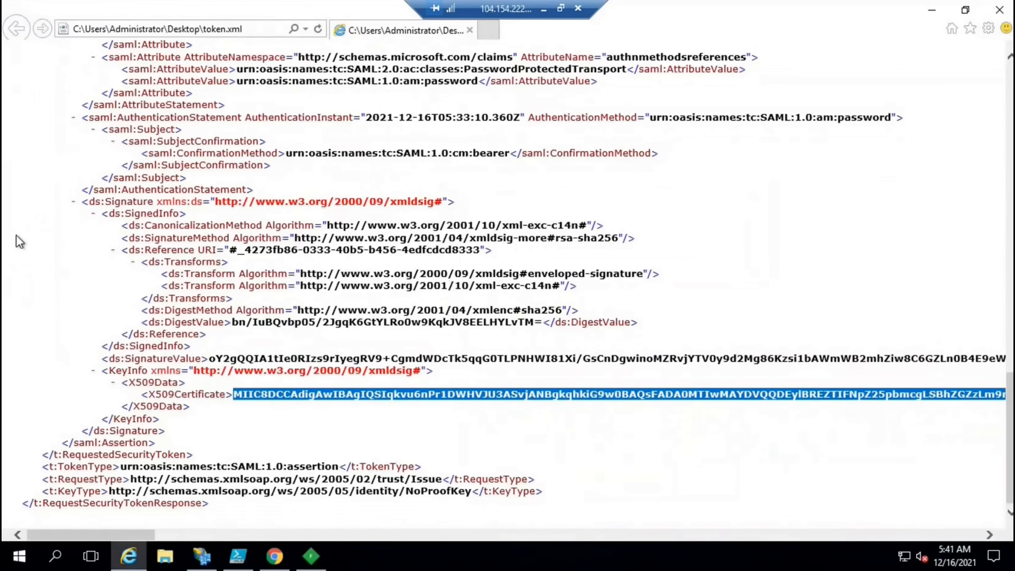
Deselect the highlighted X509Certificate value so token.xml shows the signature block unmarked
{"action": "left_click", "coordinate": [21, 242]}
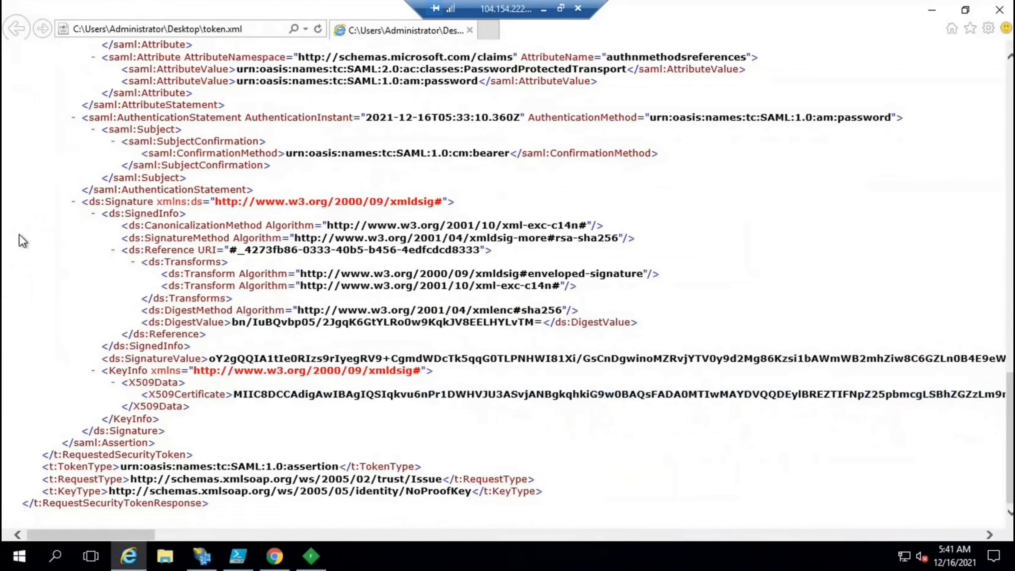
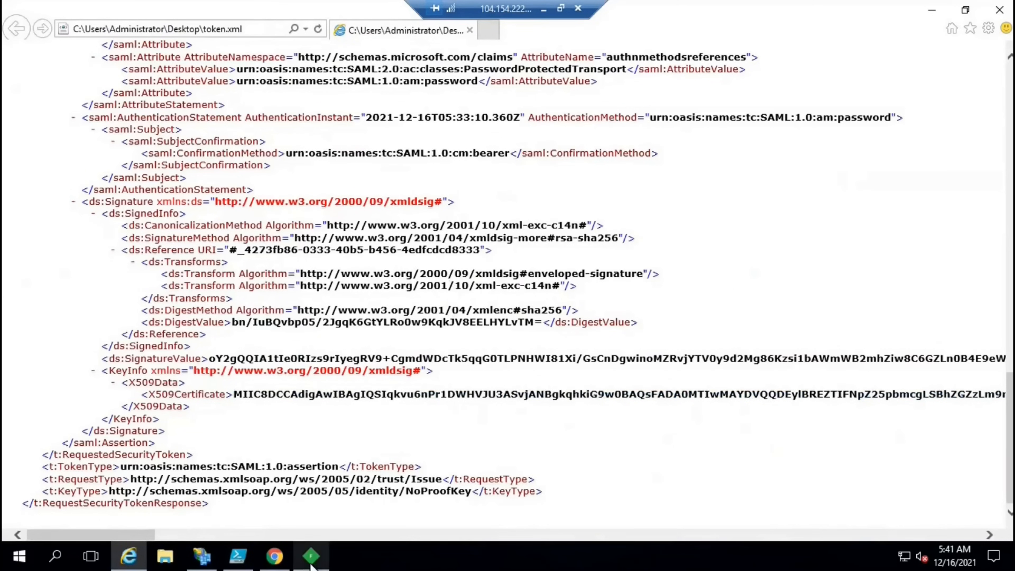
Switch from Internet Explorer's token.xml view back to the Fiddler window
{"action": "left_click", "coordinate": [311, 557]}
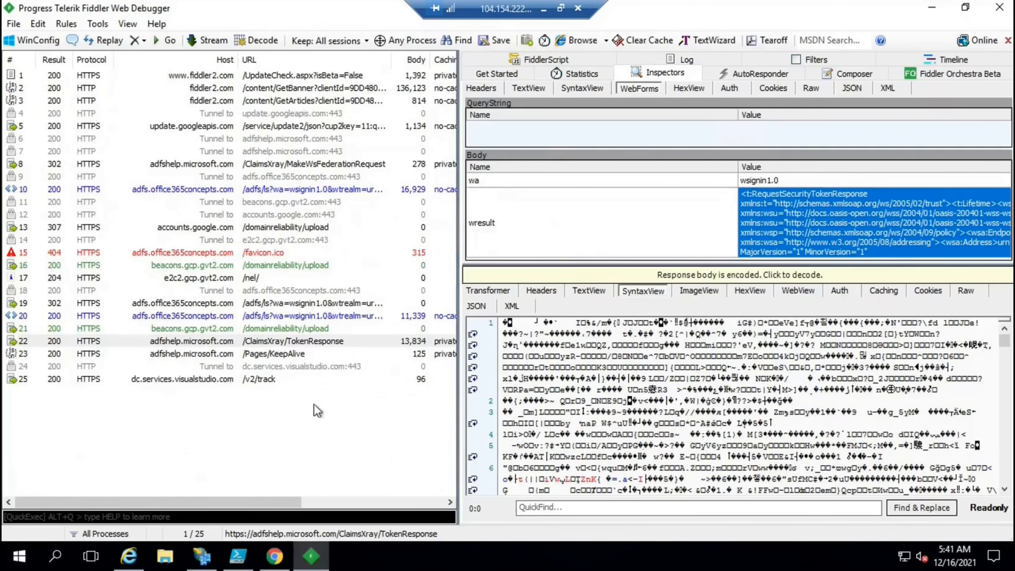
Select session 20, the ADFS wsignin request, and scroll through its response headers
{"action": "left_click", "coordinate": [190, 318]}
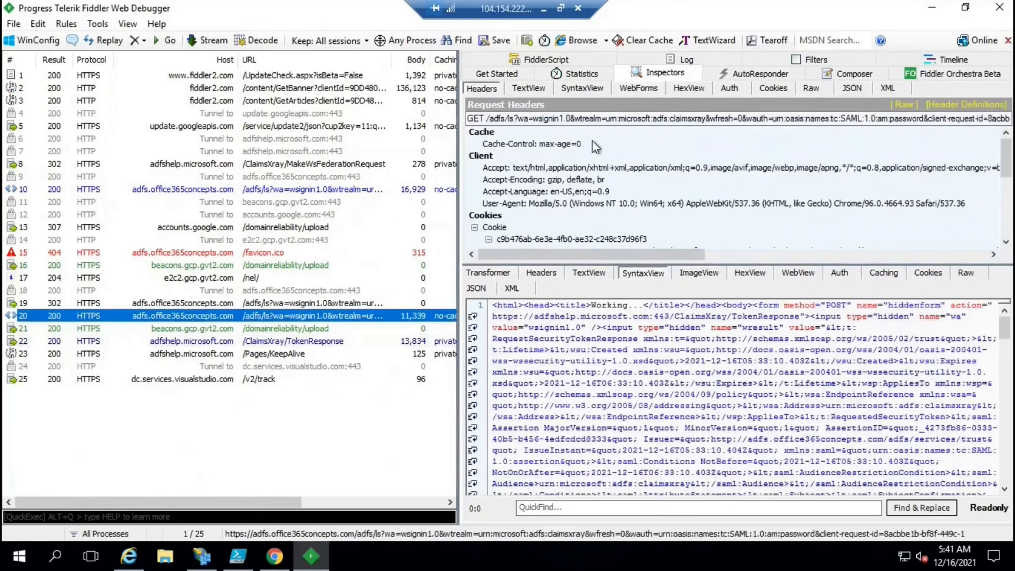
{"action": "left_click", "coordinate": [541, 272]}
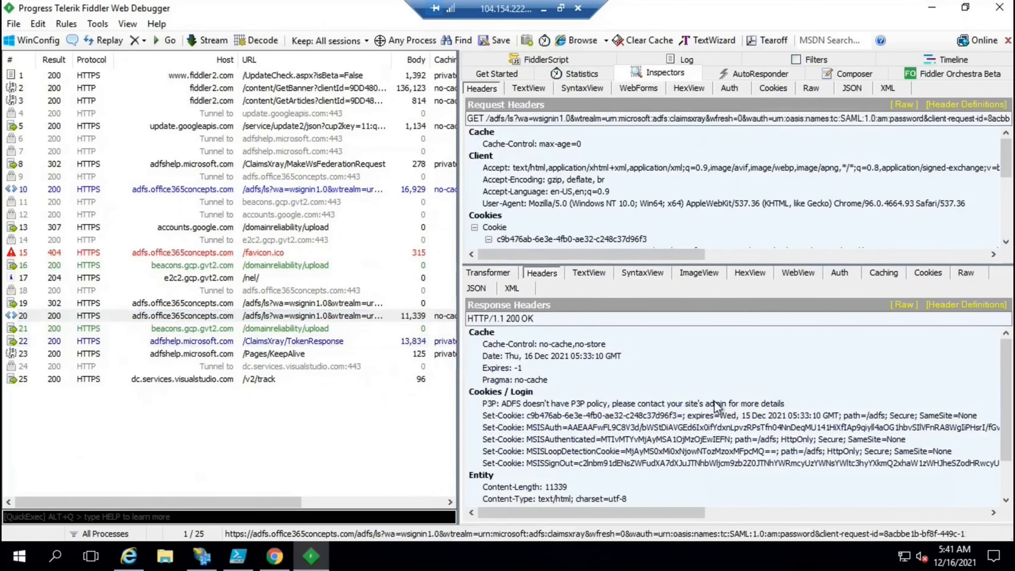
{"action": "scroll", "coordinate": [711, 423], "scroll_direction": "down", "scroll_amount": 1}
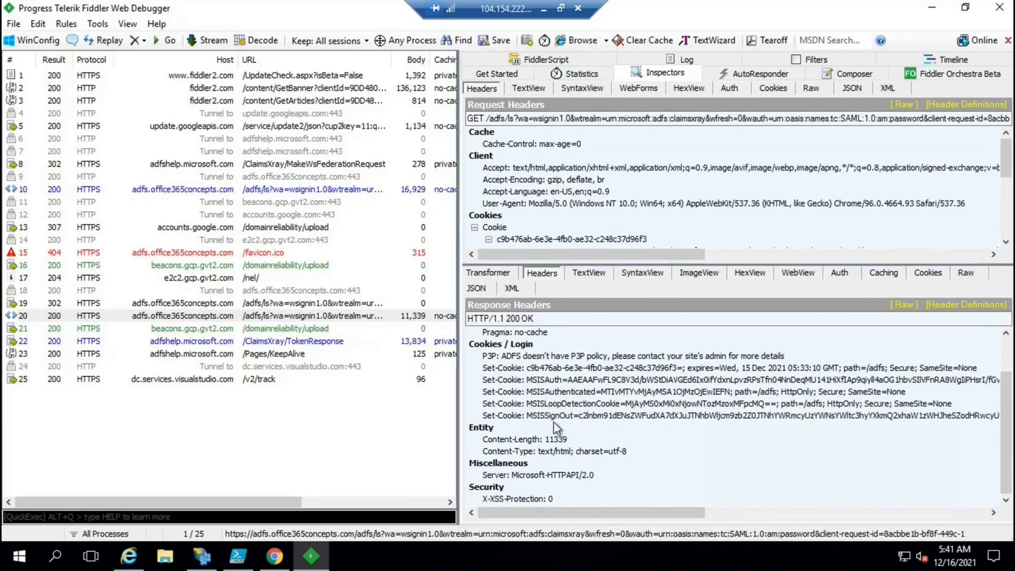
Review the MSISAuth, MSISAuthenticated, MSISLoopDetectionCookie and MSISSignOut Set-Cookie headers in turn
{"action": "left_click", "coordinate": [540, 383]}
{"action": "left_click", "coordinate": [541, 395]}
{"action": "left_click", "coordinate": [542, 405]}
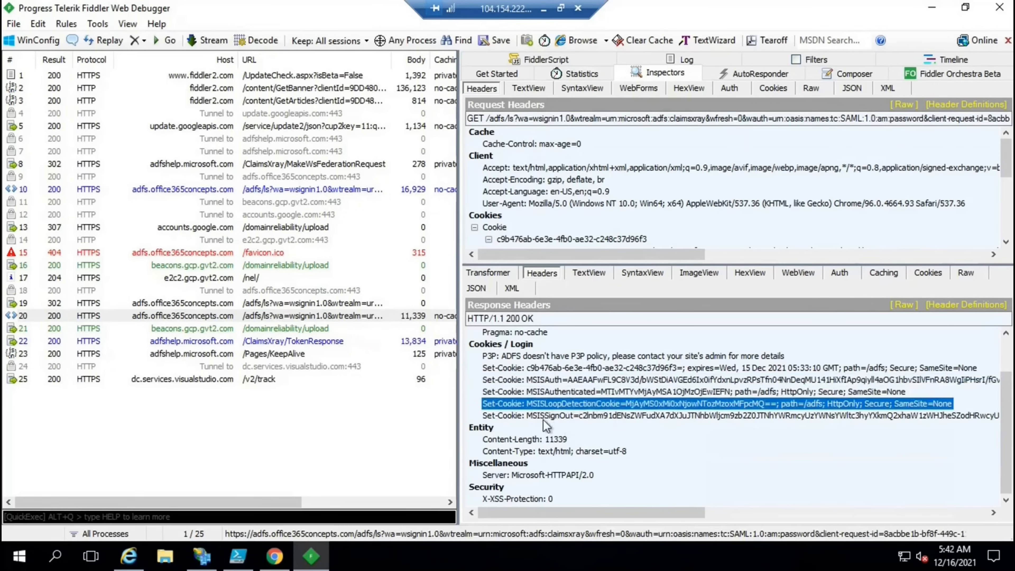
{"action": "left_click", "coordinate": [543, 420]}
{"action": "left_click", "coordinate": [533, 383]}
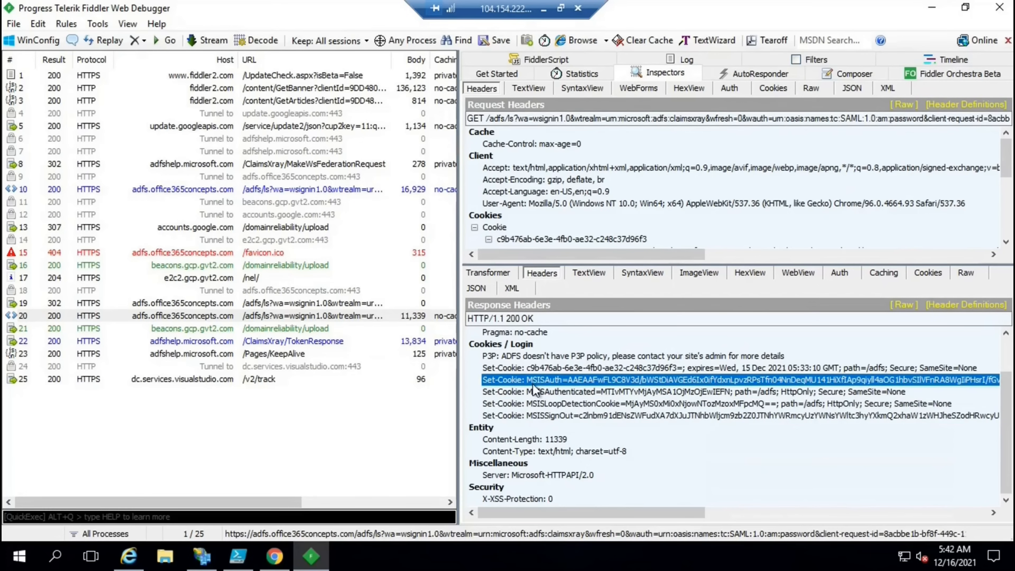
{"action": "left_click", "coordinate": [543, 392]}
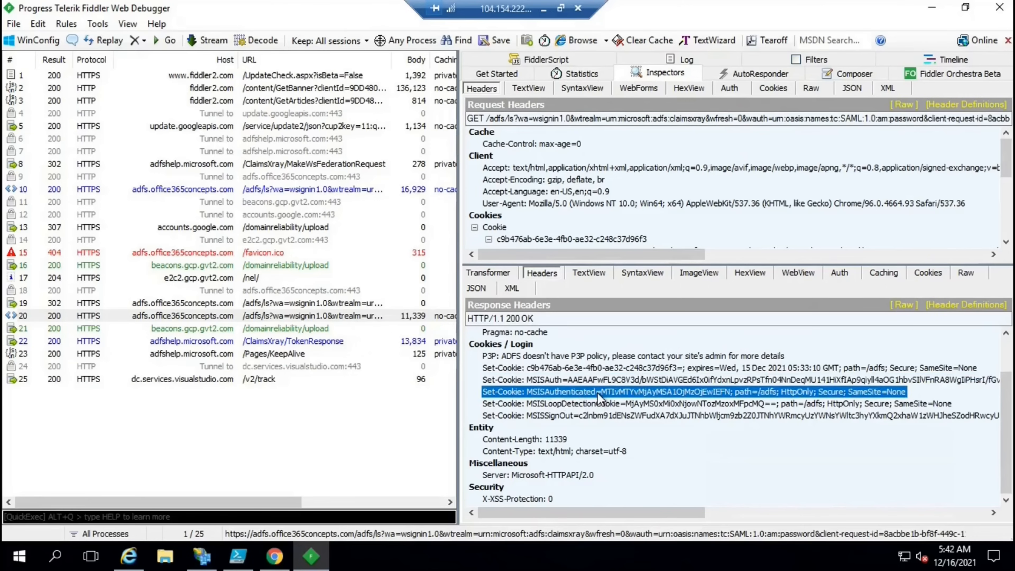
Go over the Set-Cookie headers again and open the context menu on MSISAuthenticated
{"action": "left_click", "coordinate": [547, 379]}
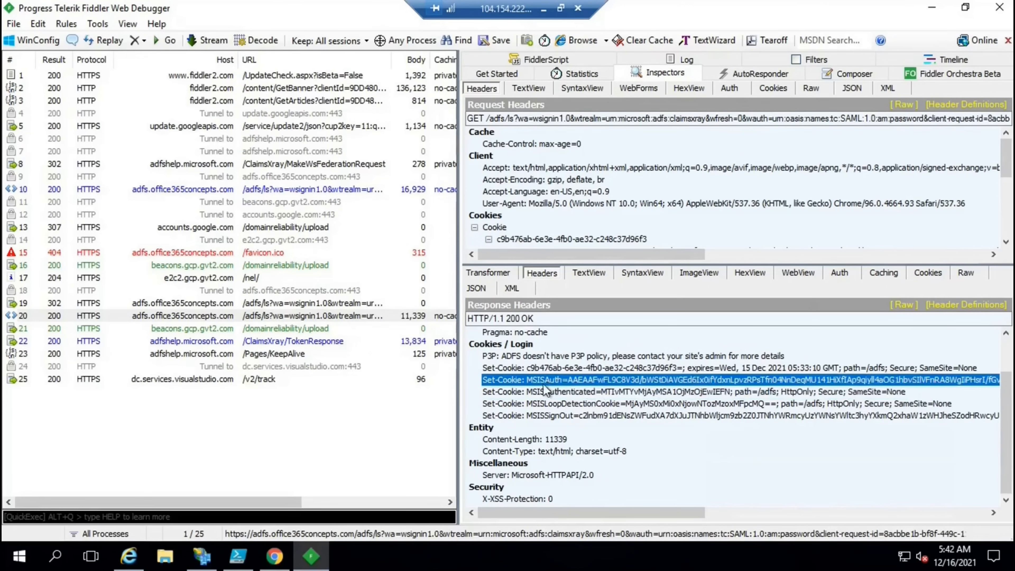
{"action": "left_click", "coordinate": [566, 392]}
{"action": "left_click", "coordinate": [567, 404]}
{"action": "left_click", "coordinate": [569, 415]}
{"action": "left_click", "coordinate": [568, 392]}
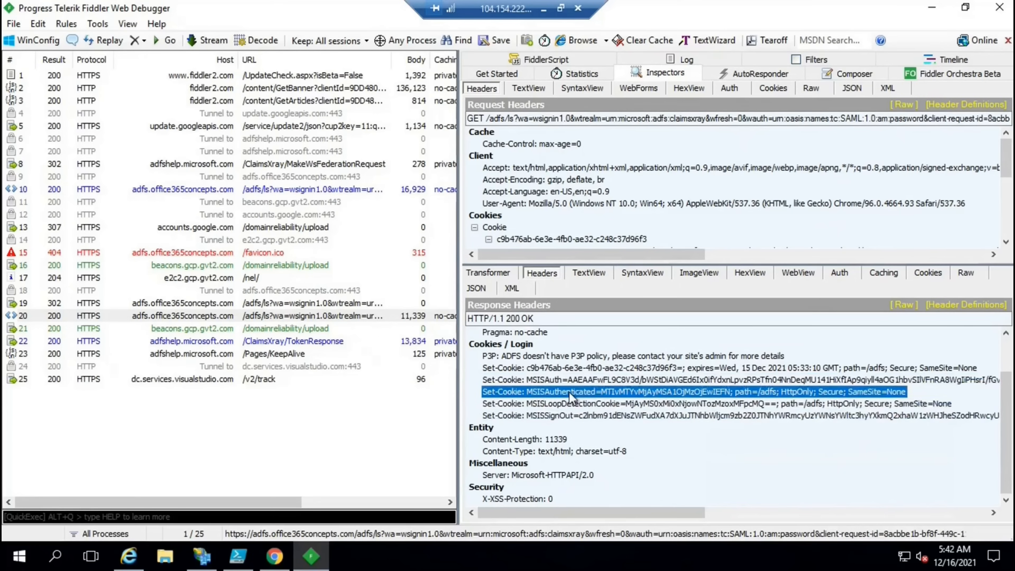
{"action": "right_click", "coordinate": [568, 391]}
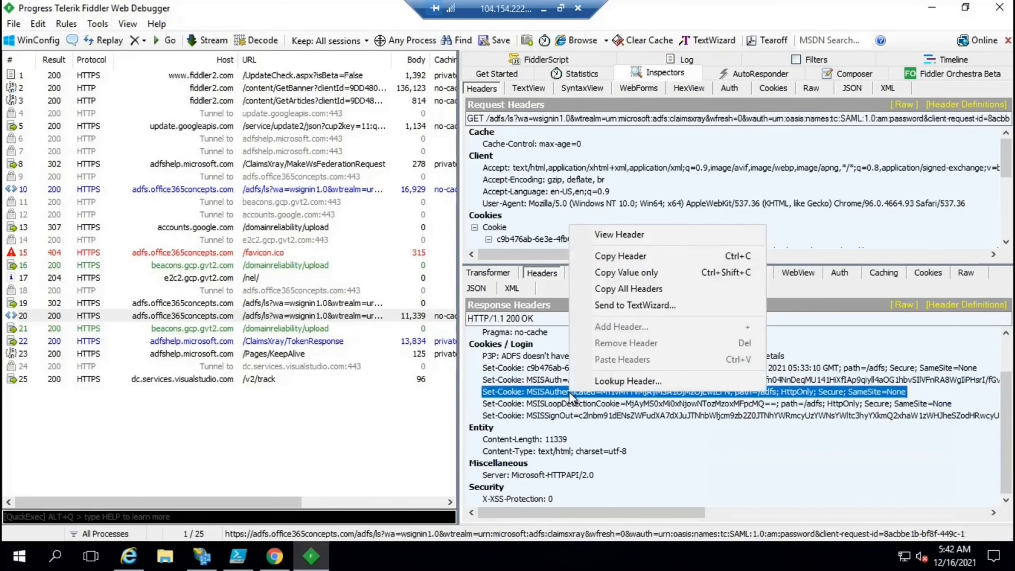
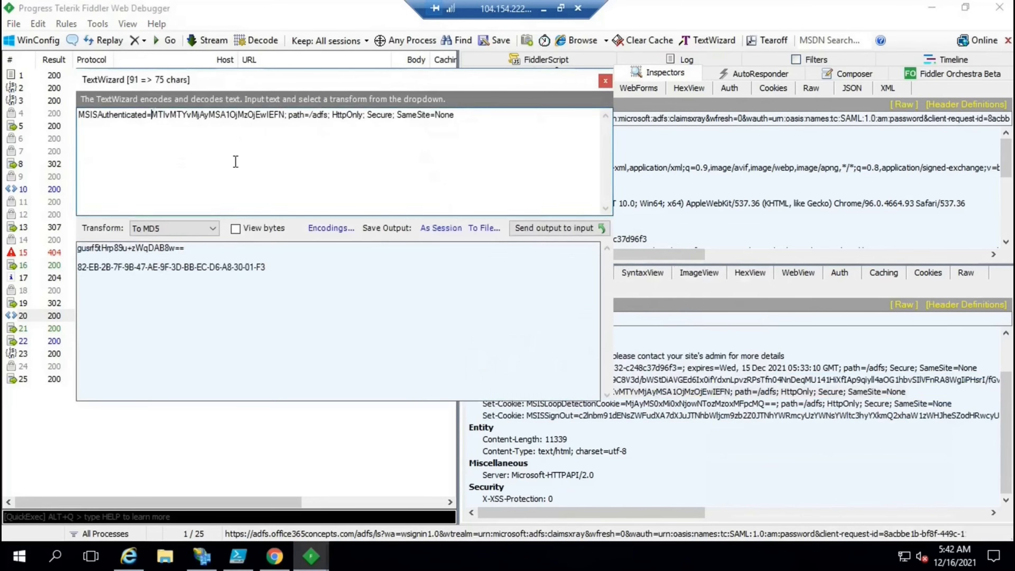
{"action": "key", "text": "BackSpace"}
{"action": "key", "text": "BackSpace"}
{"action": "key", "text": "BackSpace"}
{"action": "key", "text": "BackSpace"}
{"action": "key", "text": "BackSpace"}
{"action": "key", "text": "BackSpace"}
{"action": "key", "text": "BackSpace"}
{"action": "key", "text": "BackSpace"}
{"action": "key", "text": "BackSpace"}
{"action": "key", "text": "BackSpace"}
{"action": "key", "text": "BackSpace"}
{"action": "key", "text": "BackSpace"}
{"action": "key", "text": "BackSpace"}
{"action": "key", "text": "BackSpace"}
{"action": "key", "text": "BackSpace"}
{"action": "key", "text": "BackSpace"}
{"action": "key", "text": "BackSpace"}
{"action": "key", "text": "BackSpace"}
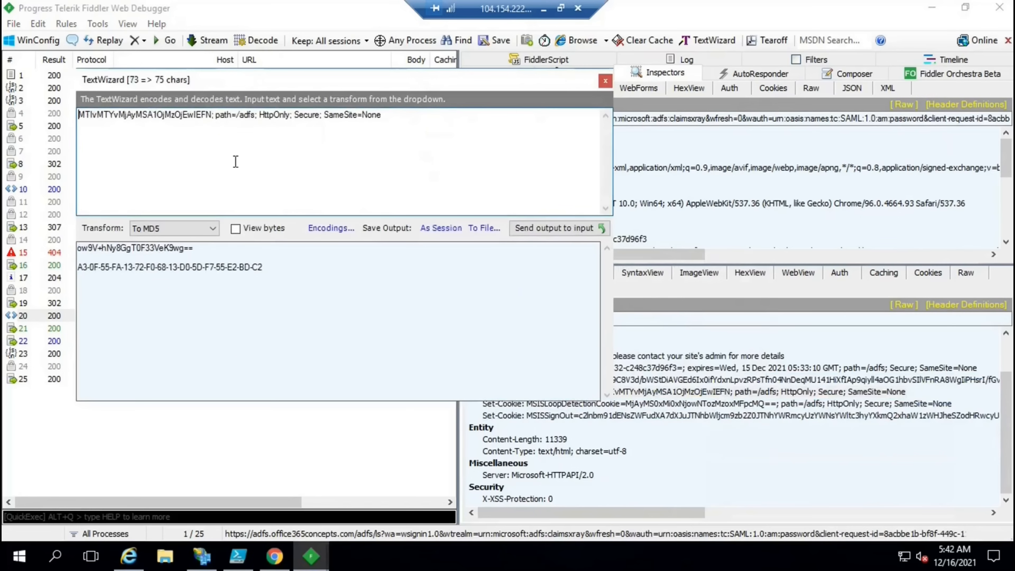
{"action": "left_click", "coordinate": [212, 114]}
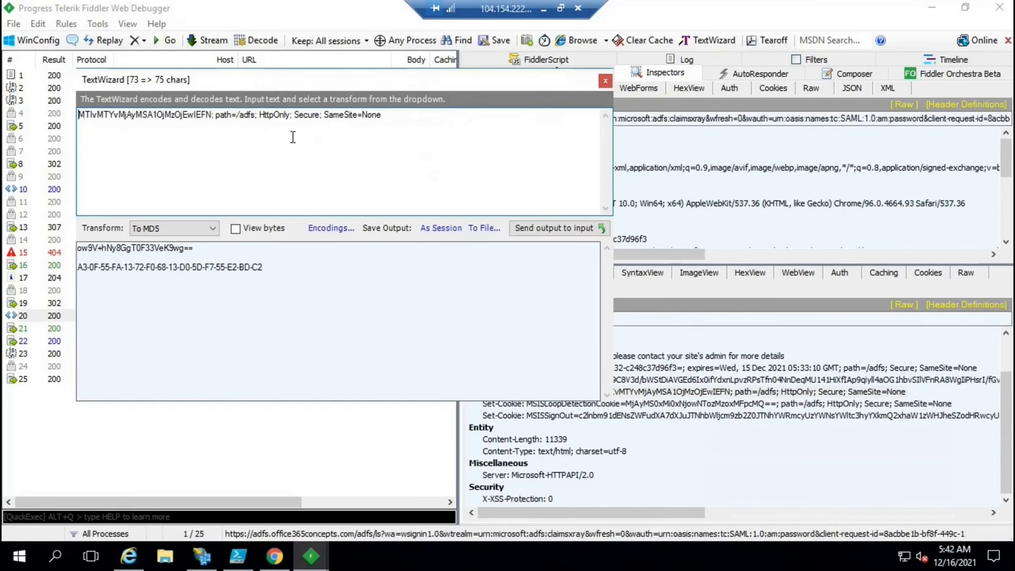
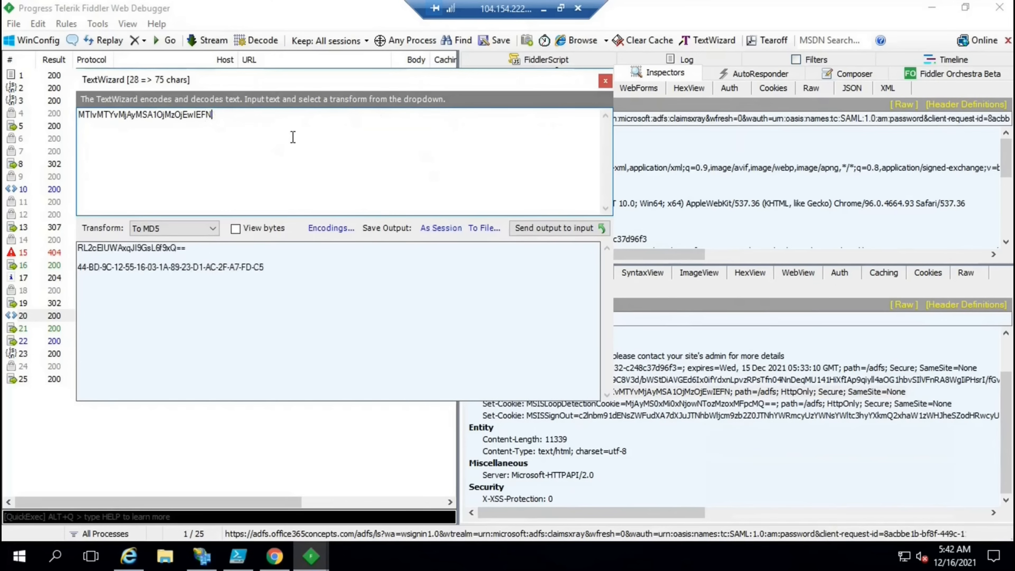
Decode the MSISAuthenticated value From Base64 and highlight the timestamp 12/16/2021 5:33:10 AM
{"action": "left_click", "coordinate": [200, 228]}
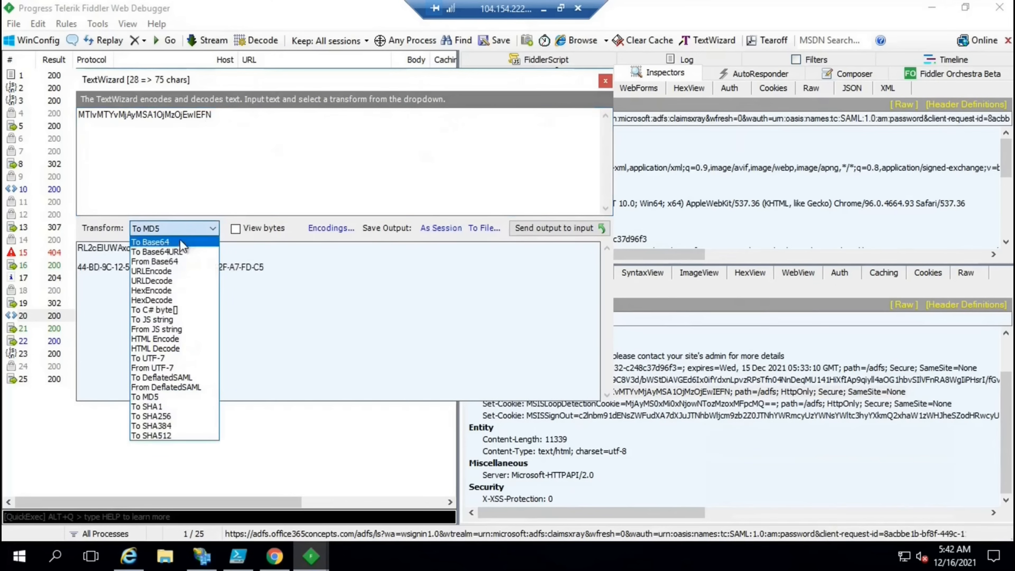
{"action": "left_click", "coordinate": [180, 262]}
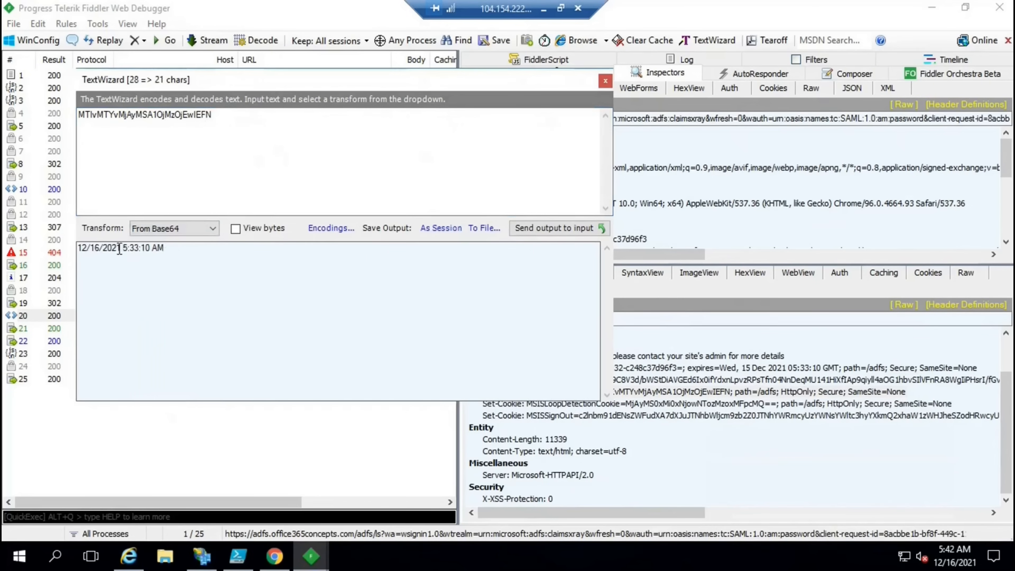
{"action": "left_click_drag", "start_coordinate": [121, 248], "coordinate": [72, 250]}
{"action": "left_click_drag", "start_coordinate": [150, 247], "coordinate": [124, 248]}
Close TextWizard and send the MSISLoopDetectionCookie Set-Cookie header to TextWizard
{"action": "left_click", "coordinate": [605, 81]}
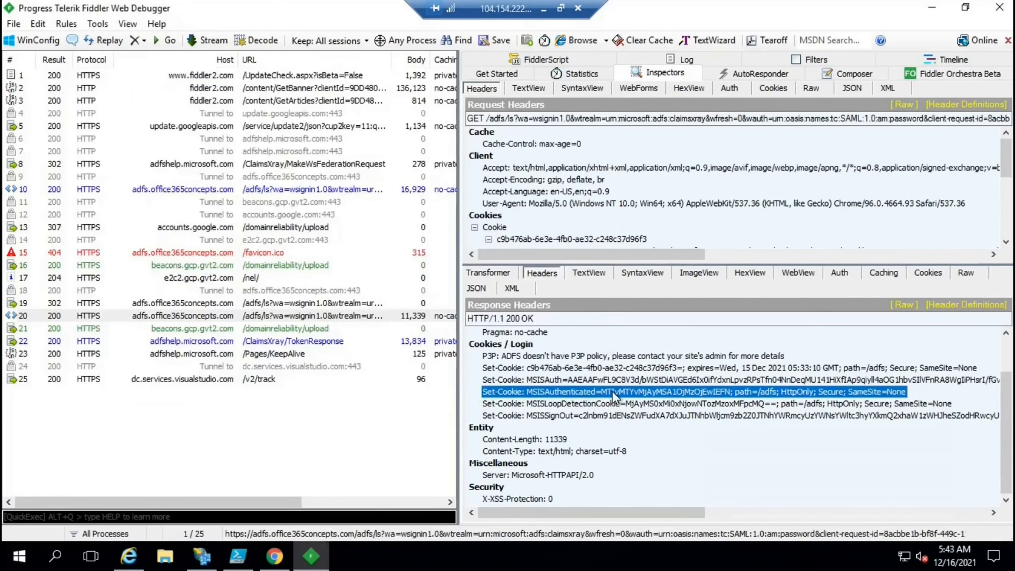
{"action": "left_click", "coordinate": [589, 404]}
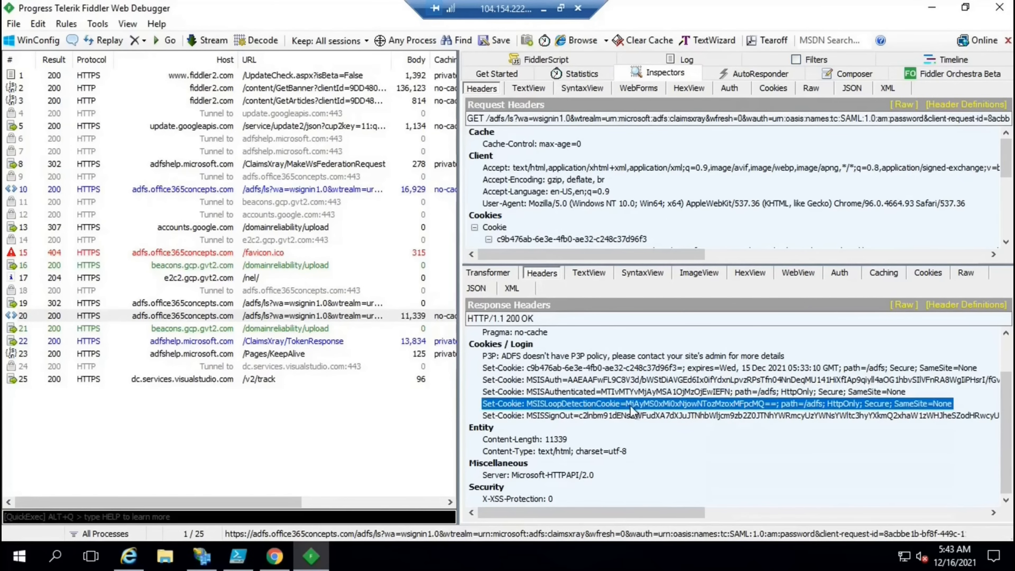
{"action": "right_click", "coordinate": [631, 410]}
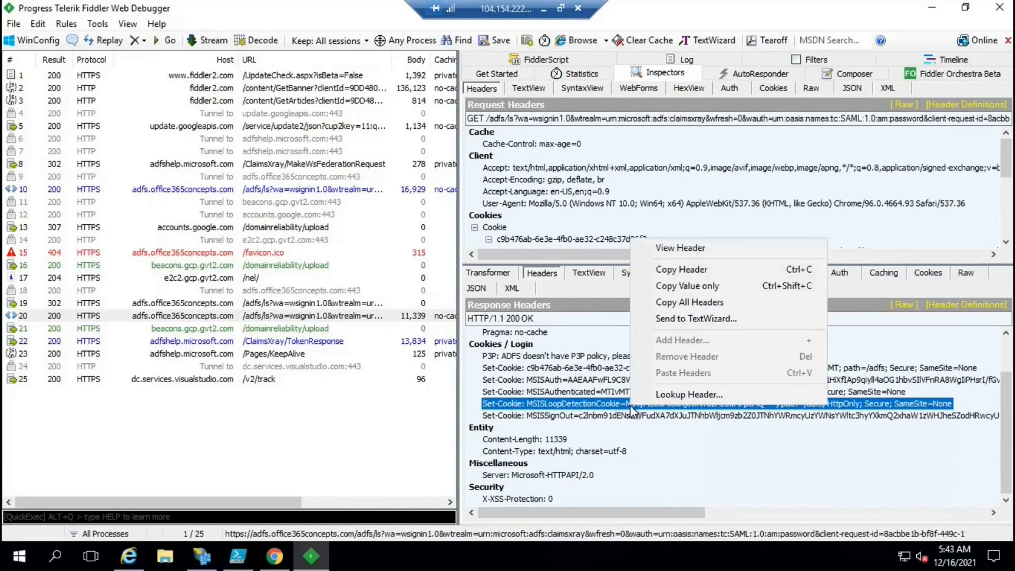
{"action": "left_click", "coordinate": [663, 322]}
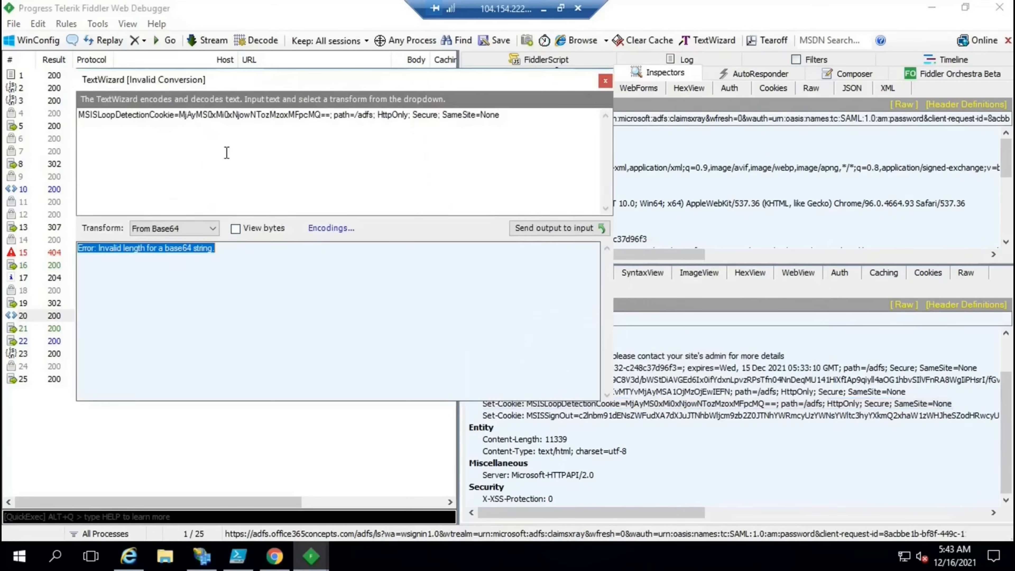
Trim the 'MSISLoopDetectionCookie=' prefix and trailing cookie attributes, leaving only the encoded value
{"action": "left_click", "coordinate": [179, 115]}
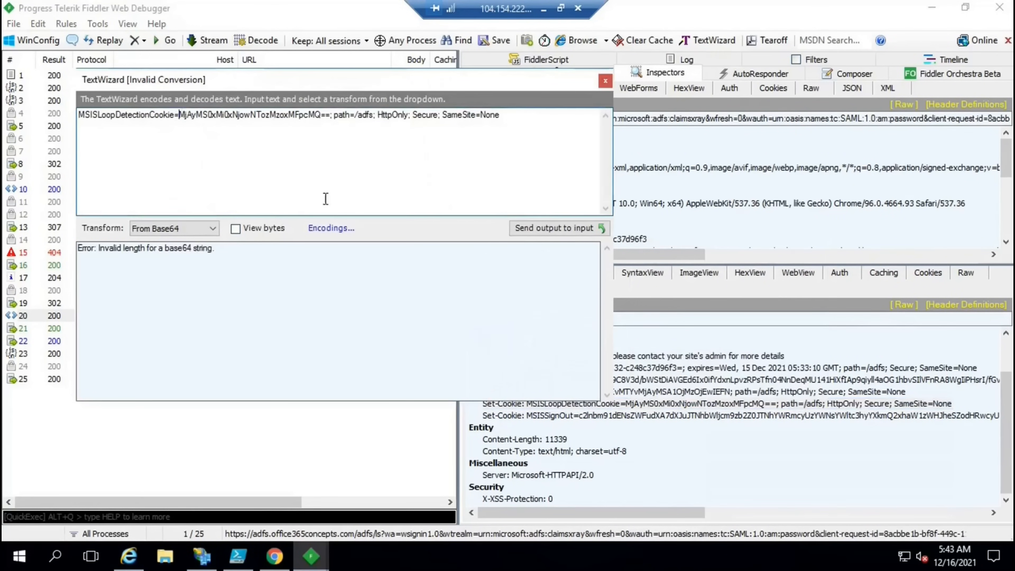
{"action": "key", "text": "BackSpace"}
{"action": "key", "text": "BackSpace"}
{"action": "key", "text": "BackSpace"}
{"action": "key", "text": "BackSpace"}
{"action": "key", "text": "BackSpace"}
{"action": "key", "text": "BackSpace"}
{"action": "key", "text": "BackSpace"}
{"action": "key", "text": "BackSpace"}
{"action": "key", "text": "BackSpace"}
{"action": "key", "text": "BackSpace"}
{"action": "key", "text": "BackSpace"}
{"action": "key", "text": "BackSpace"}
{"action": "key", "text": "BackSpace"}
{"action": "key", "text": "BackSpace"}
{"action": "key", "text": "BackSpace"}
{"action": "key", "text": "BackSpace"}
{"action": "key", "text": "BackSpace"}
{"action": "key", "text": "BackSpace"}
{"action": "key", "text": "BackSpace"}
{"action": "key", "text": "BackSpace"}
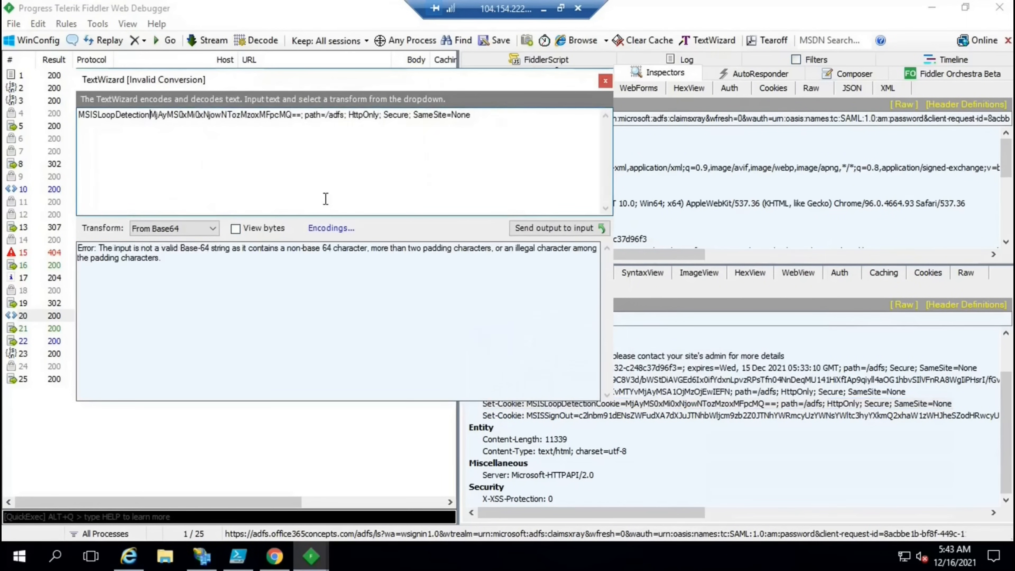
{"action": "left_click", "coordinate": [231, 116]}
{"action": "key", "text": "BackSpace"}
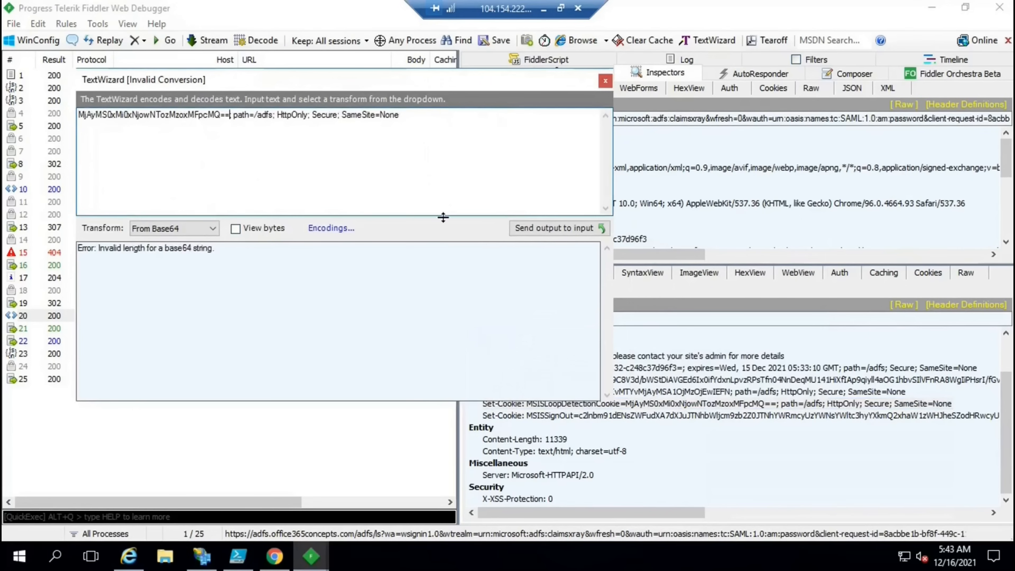
{"action": "key", "text": "Delete"}
{"action": "key", "text": "Delete"}
{"action": "key", "text": "Delete"}
{"action": "key", "text": "Delete"}
{"action": "key", "text": "Delete"}
{"action": "key", "text": "Delete"}
{"action": "key", "text": "Delete"}
{"action": "key", "text": "Delete"}
{"action": "key", "text": "Delete"}
{"action": "key", "text": "Delete"}
{"action": "key", "text": "Delete"}
{"action": "key", "text": "Delete"}
{"action": "key", "text": "Delete"}
{"action": "key", "text": "Delete"}
{"action": "key", "text": "Delete"}
{"action": "key", "text": "Delete"}
{"action": "key", "text": "Delete"}
{"action": "key", "text": "Delete"}
{"action": "key", "text": "Delete"}
{"action": "key", "text": "Delete"}
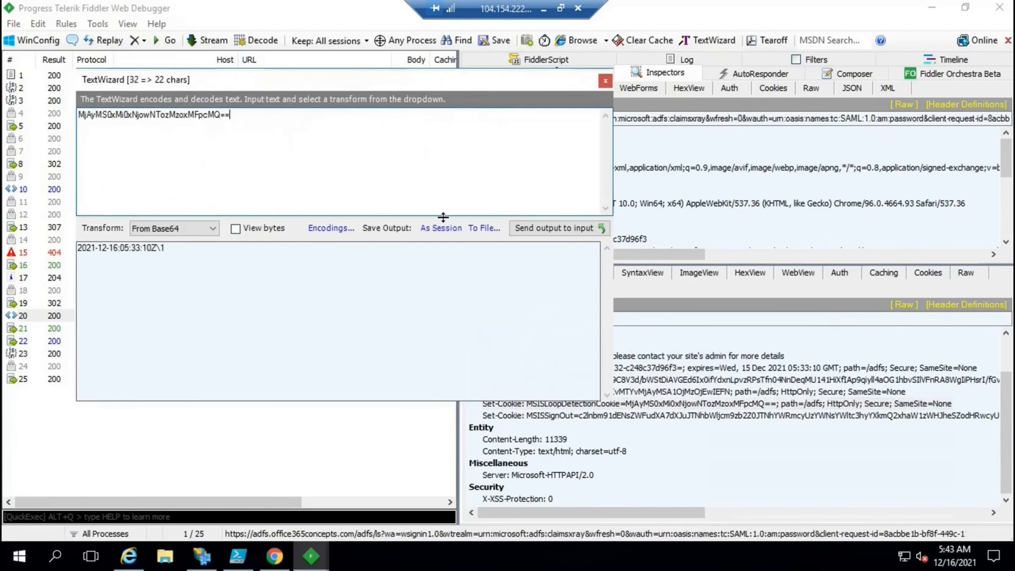
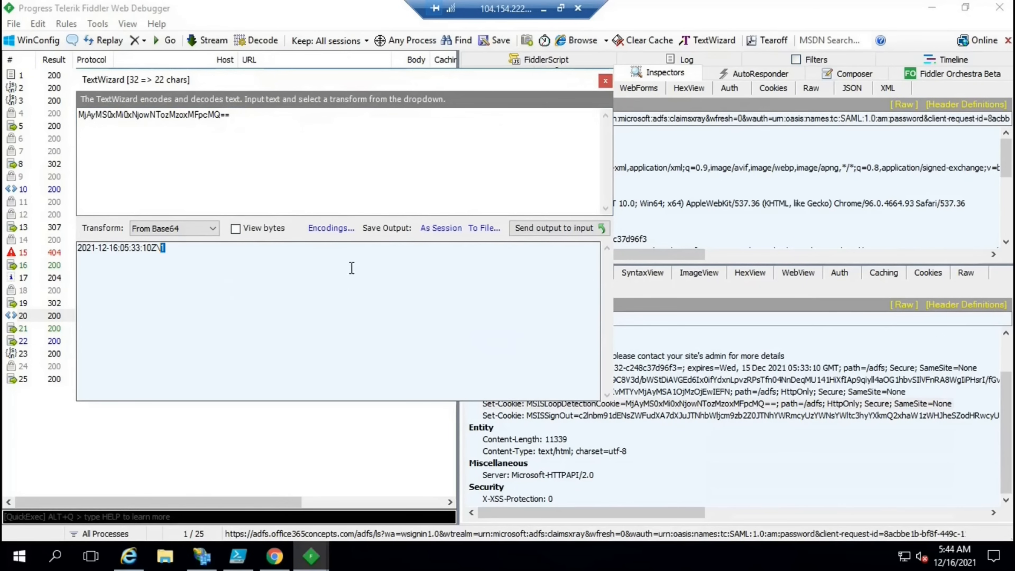
{"action": "left_click", "coordinate": [351, 268]}
{"action": "left_click_drag", "start_coordinate": [181, 249], "coordinate": [161, 249]}
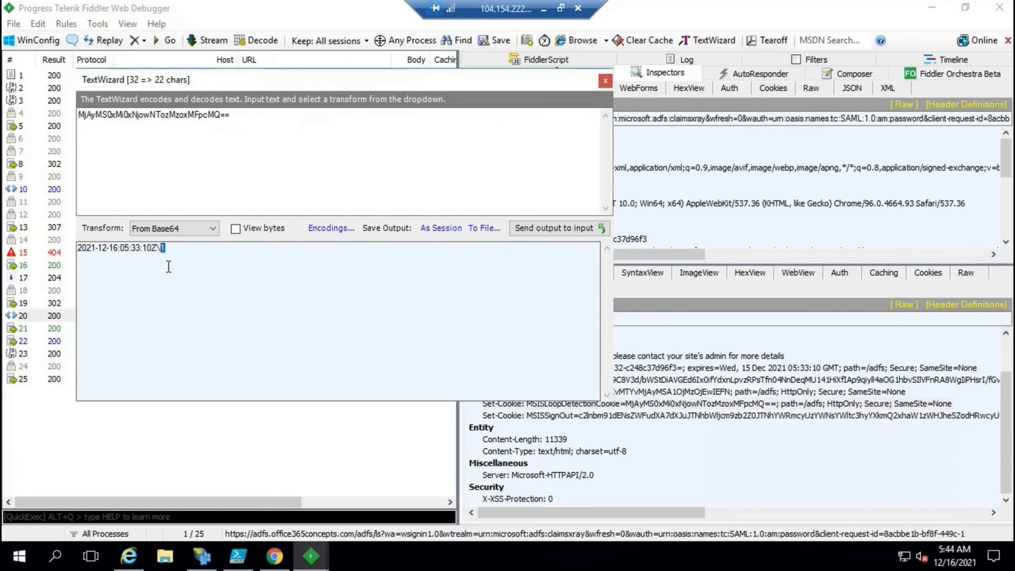
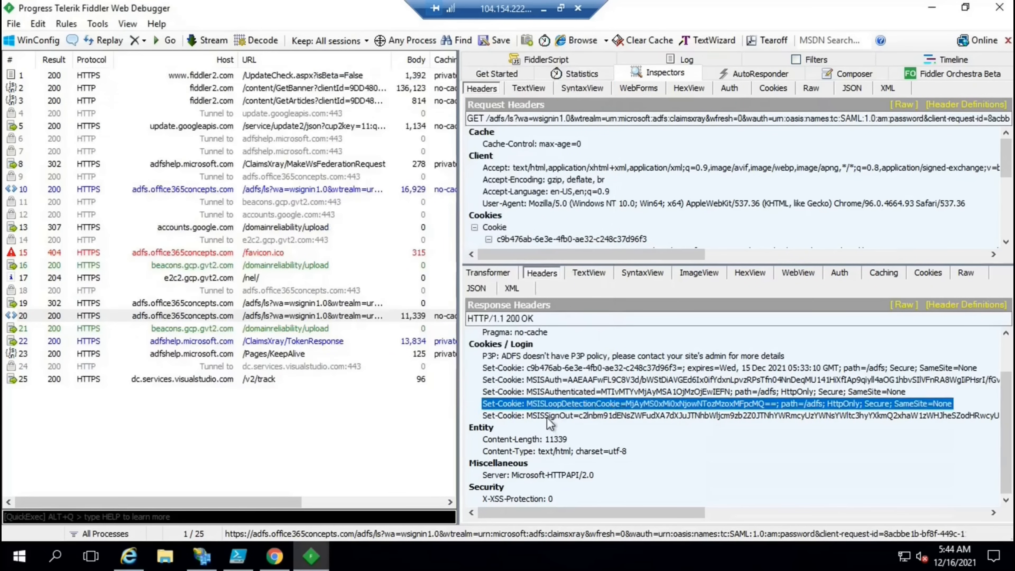
Select the Set-Cookie: MSISSignOut line below the MSISLoopDetectionCookie header in Response Headers
{"action": "key", "text": "Down"}
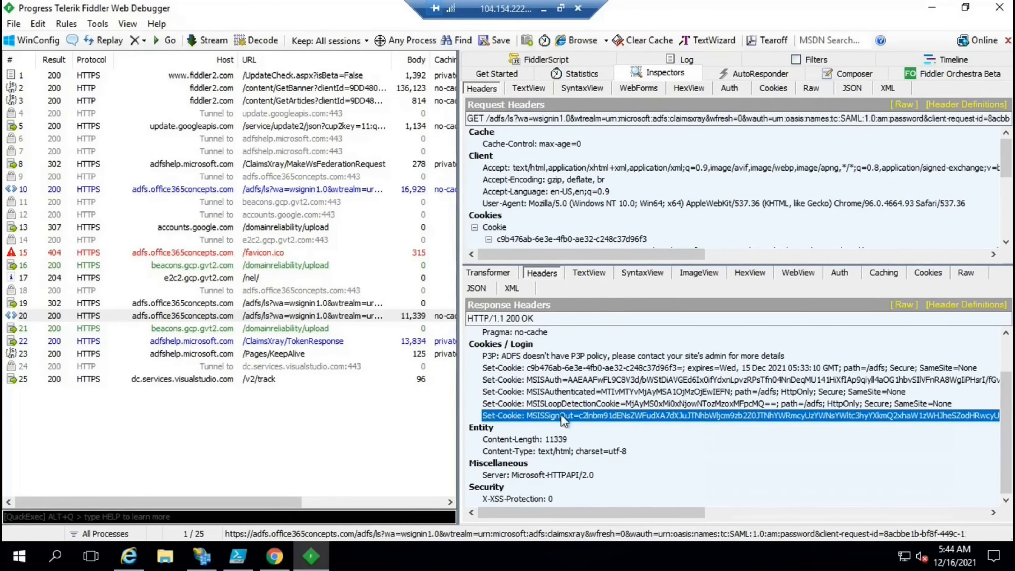
Send the MSISSignOut Set-Cookie header to the TextWizard and delete its 'MSISSignOut=' prefix
{"action": "right_click", "coordinate": [578, 418]}
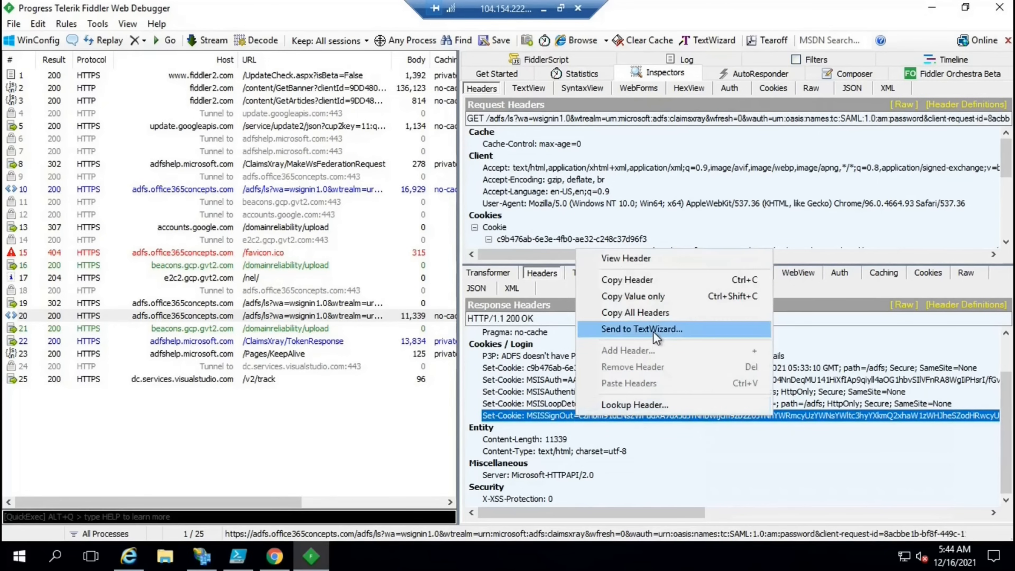
{"action": "left_click", "coordinate": [655, 335]}
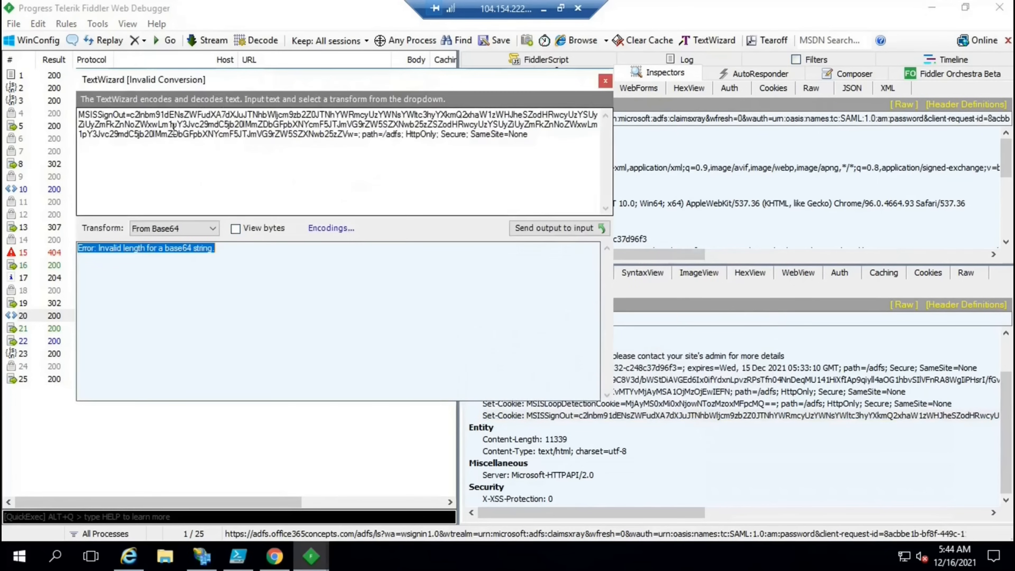
{"action": "left_click", "coordinate": [131, 116]}
{"action": "key", "text": "BackSpace"}
{"action": "key", "text": "BackSpace"}
{"action": "key", "text": "BackSpace"}
{"action": "key", "text": "BackSpace"}
{"action": "key", "text": "BackSpace"}
{"action": "key", "text": "BackSpace"}
{"action": "key", "text": "BackSpace"}
{"action": "key", "text": "BackSpace"}
{"action": "key", "text": "BackSpace"}
{"action": "key", "text": "BackSpace"}
{"action": "key", "text": "BackSpace"}
{"action": "key", "text": "BackSpace"}
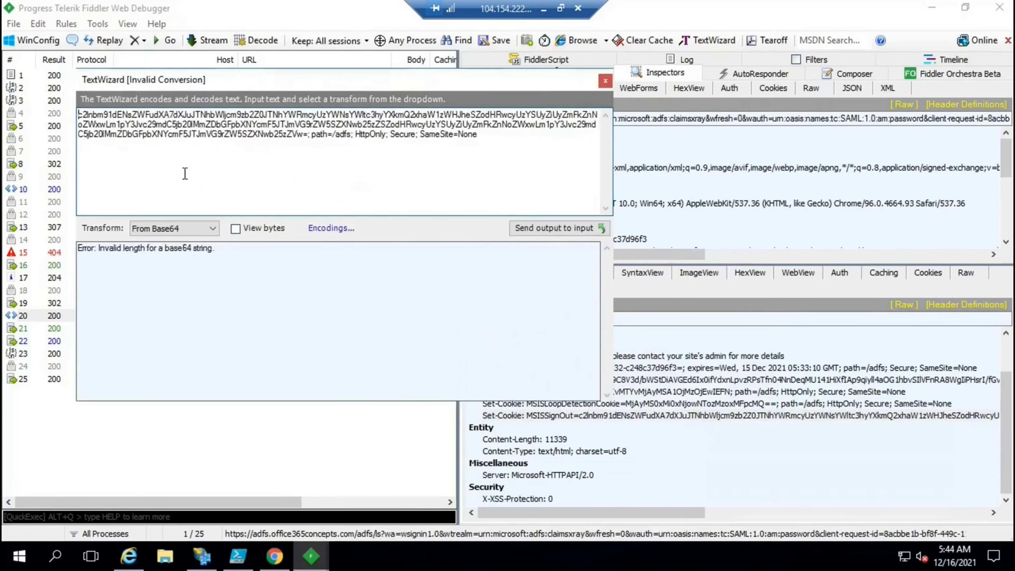
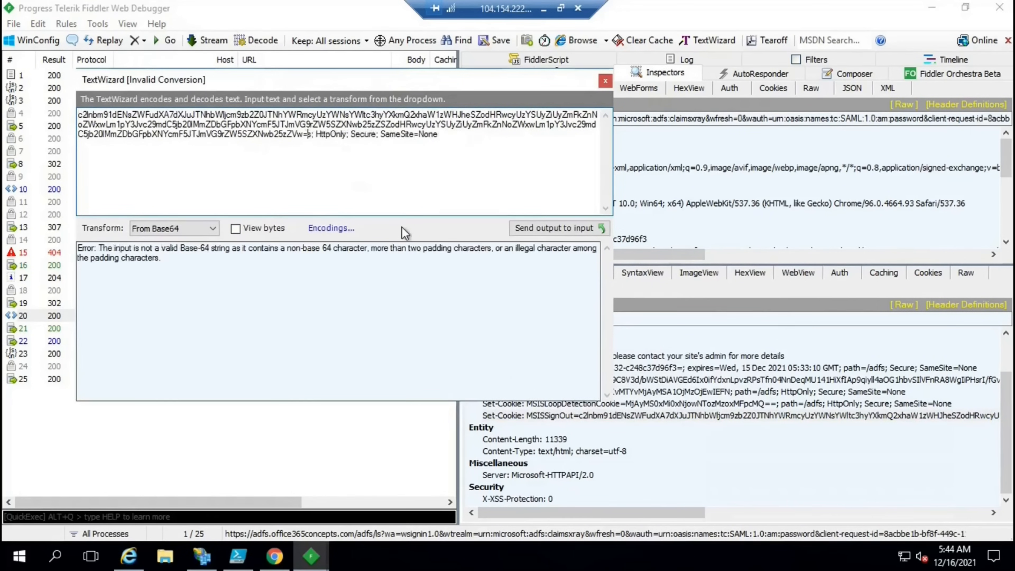
{"action": "key", "text": "Delete"}
{"action": "key", "text": "Delete"}
{"action": "key", "text": "Delete"}
{"action": "key", "text": "Delete"}
{"action": "key", "text": "Delete"}
{"action": "key", "text": "Delete"}
{"action": "key", "text": "Delete"}
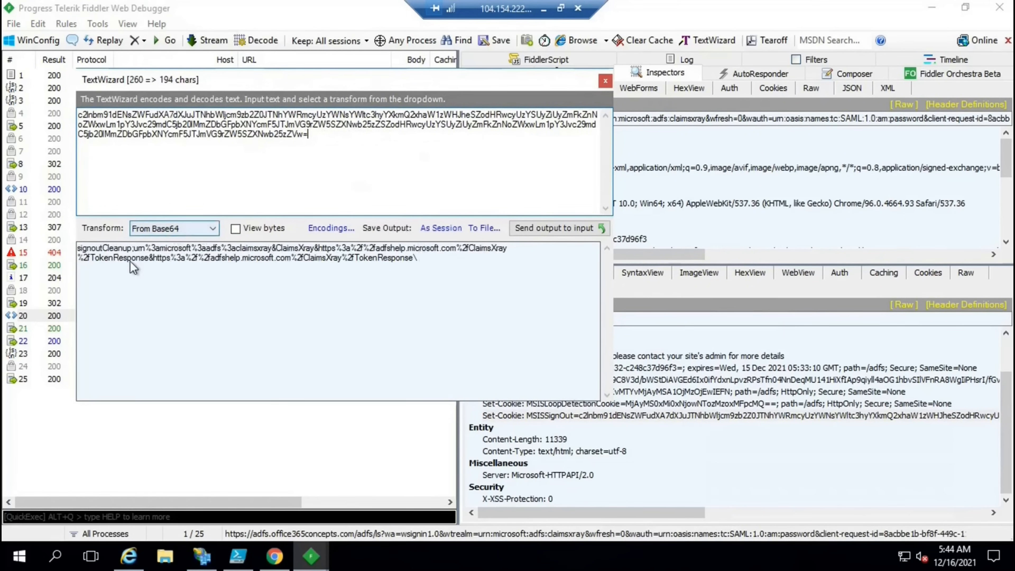
Delete the trailing cookie attributes so the value decodes from Base64, highlight signoutCleanup, and close TextWizard
{"action": "left_click_drag", "start_coordinate": [132, 248], "coordinate": [74, 249]}
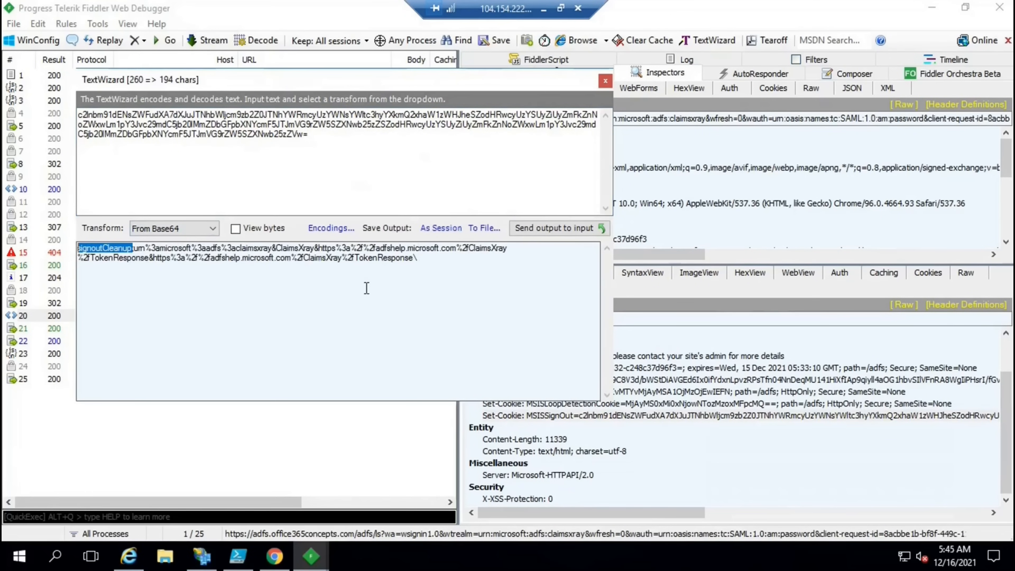
{"action": "left_click", "coordinate": [605, 81]}
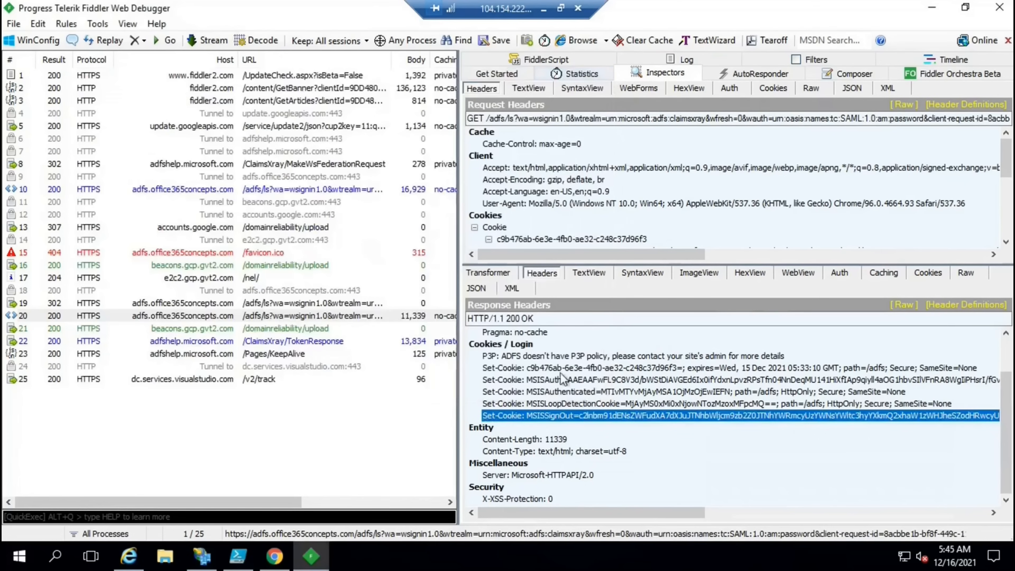
Step through the MSISAuth, MSISAuthenticated, MSISLoopDetectionCookie and MSISSignOut Set-Cookie headers
{"action": "left_click", "coordinate": [557, 380]}
{"action": "left_click", "coordinate": [558, 392]}
{"action": "left_click", "coordinate": [559, 405]}
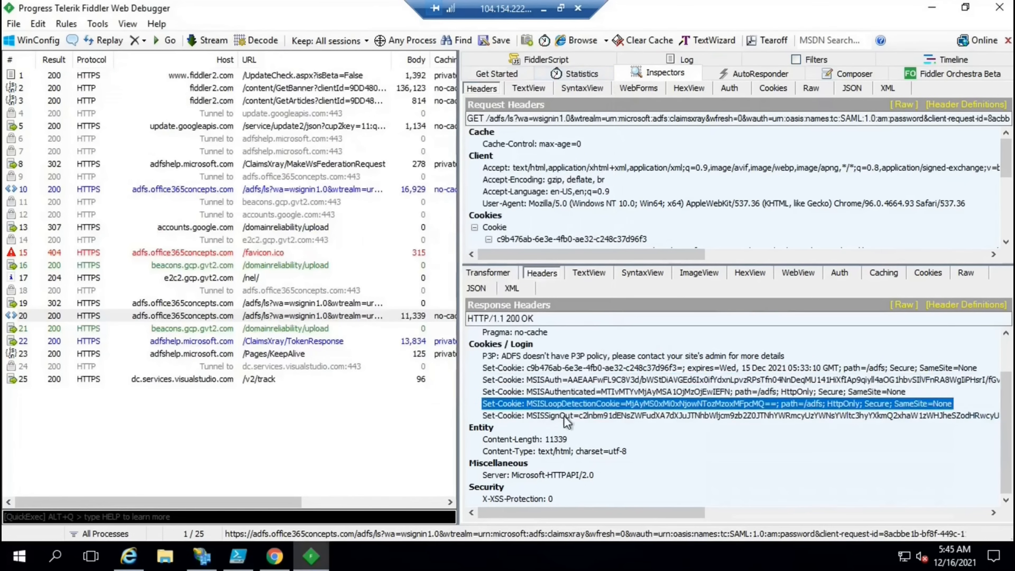
{"action": "left_click", "coordinate": [564, 417]}
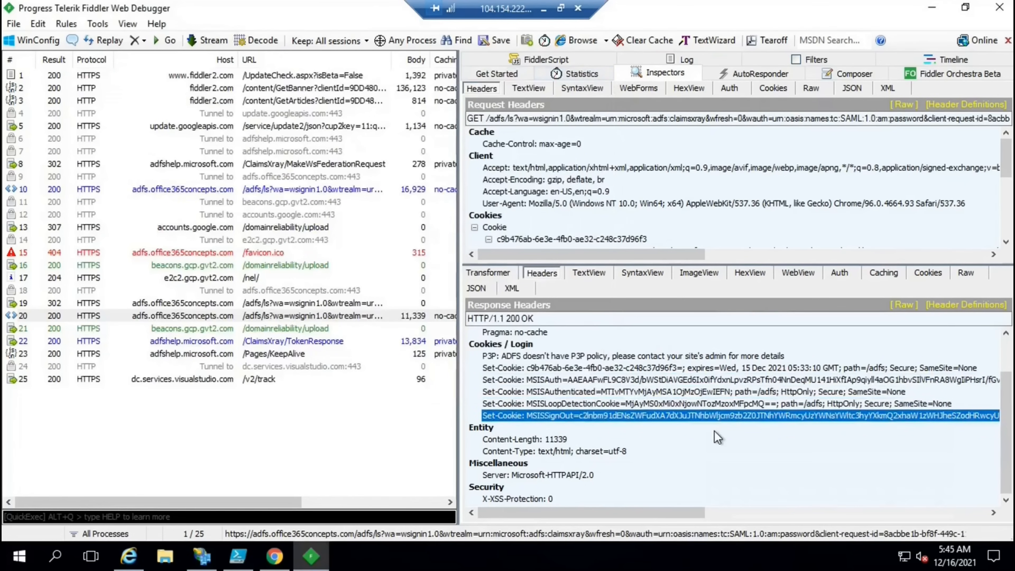
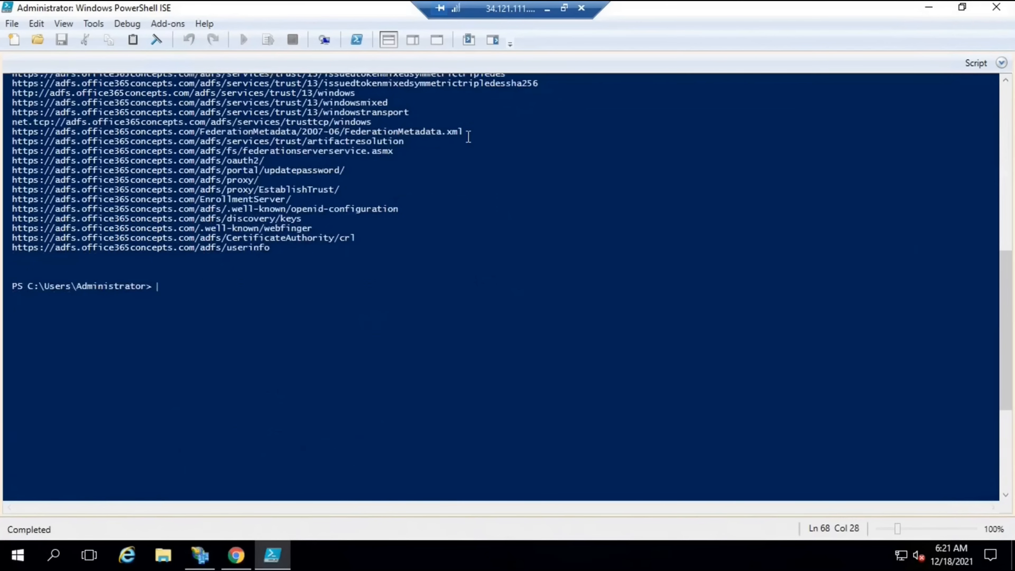
Copy the full FederationMetadata/2007-06/FederationMetadata.xml endpoint URL from the output and show the desktop
{"action": "left_click_drag", "start_coordinate": [468, 132], "coordinate": [346, 132]}
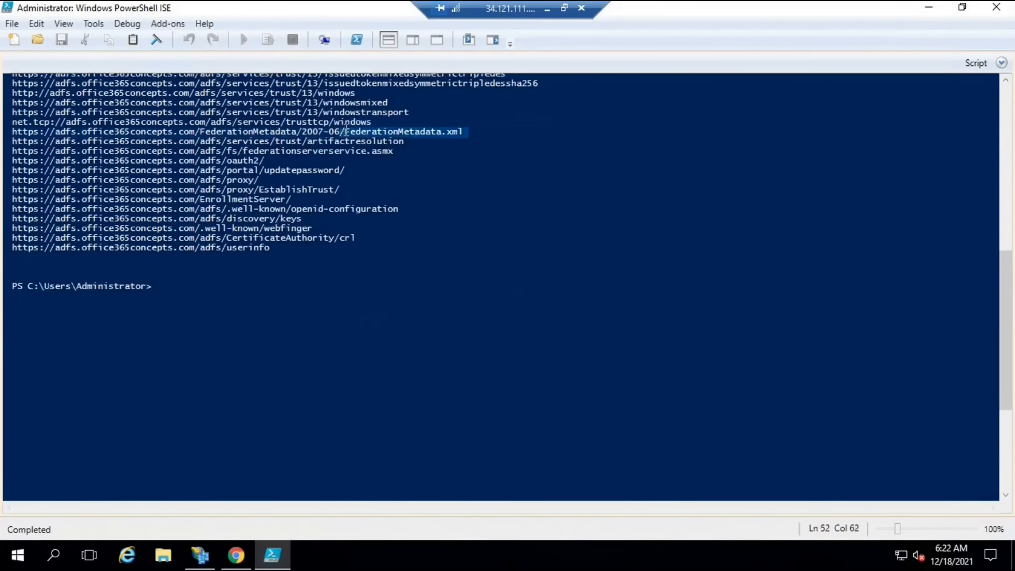
{"action": "left_click_drag", "start_coordinate": [463, 132], "coordinate": [7, 132]}
{"action": "key", "text": "ctrl+c"}
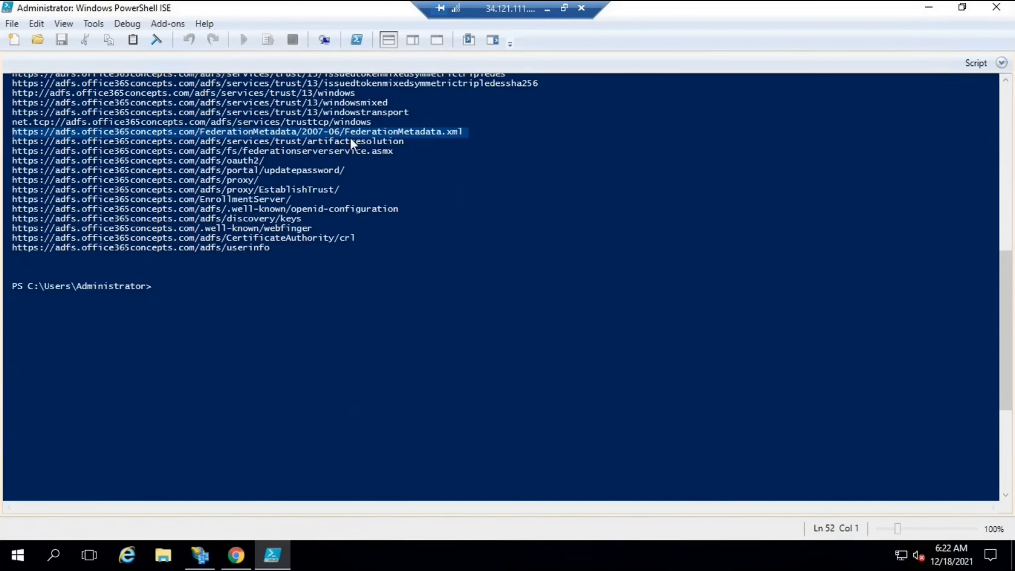
{"action": "key", "text": "super+d"}
Launch Chrome maximized, load the copied metadata URL, and open the downloaded FederationMetadata.xml
{"action": "double_click", "coordinate": [30, 106]}
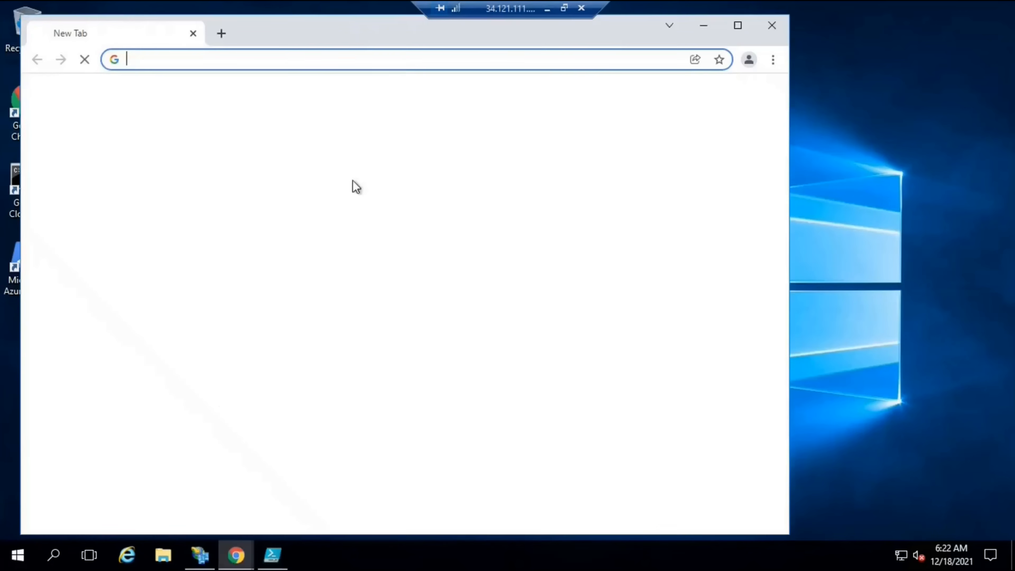
{"action": "left_click", "coordinate": [738, 25]}
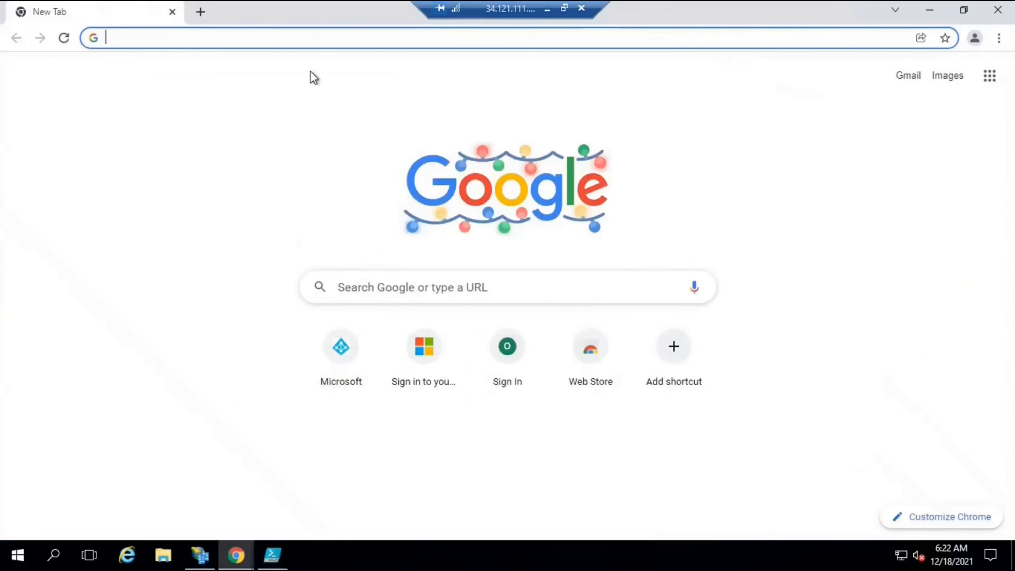
{"action": "key", "text": "ctrl+v"}
{"action": "key", "text": "Return"}
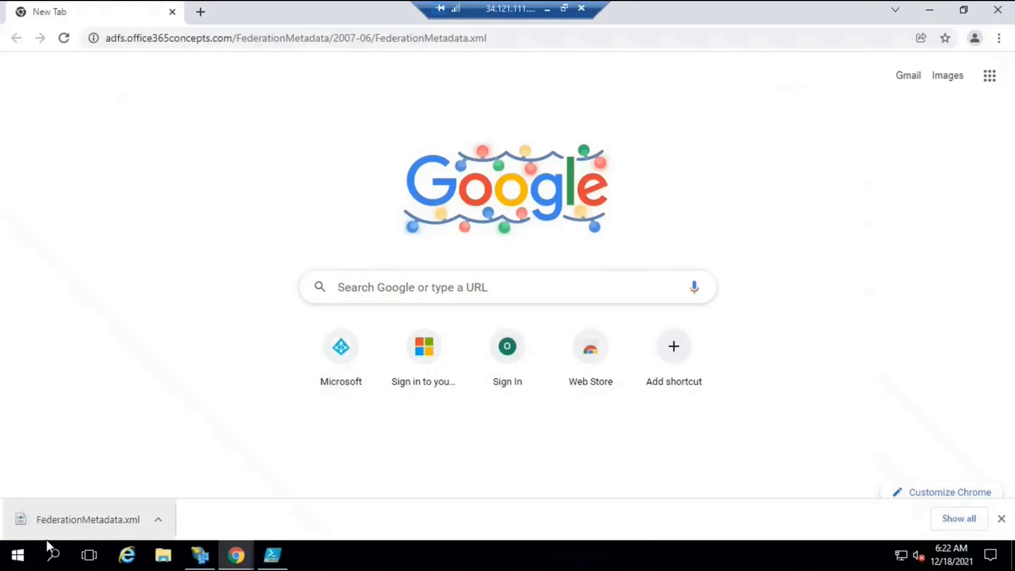
{"action": "left_click", "coordinate": [81, 523]}
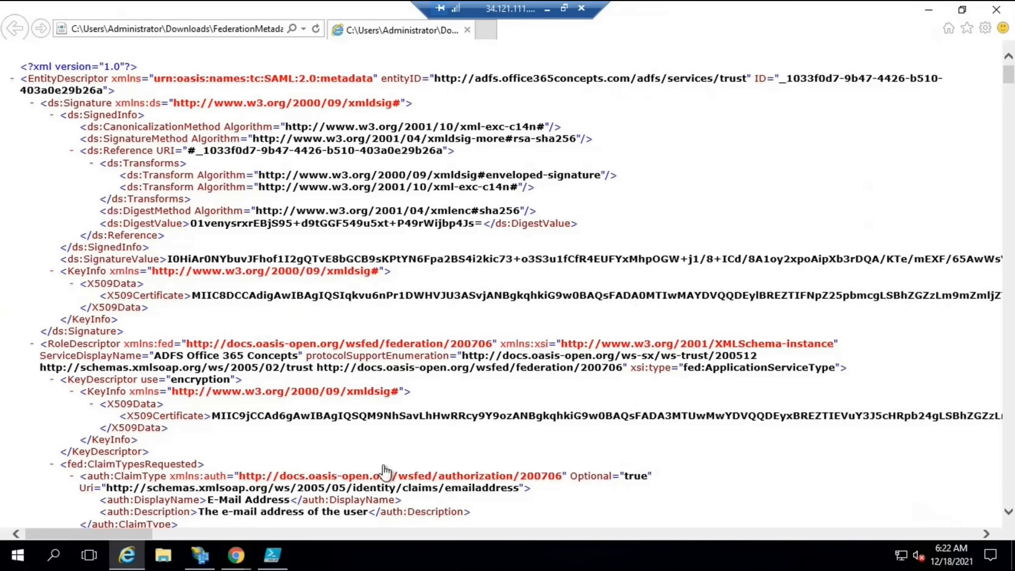
{"action": "left_click", "coordinate": [200, 555]}
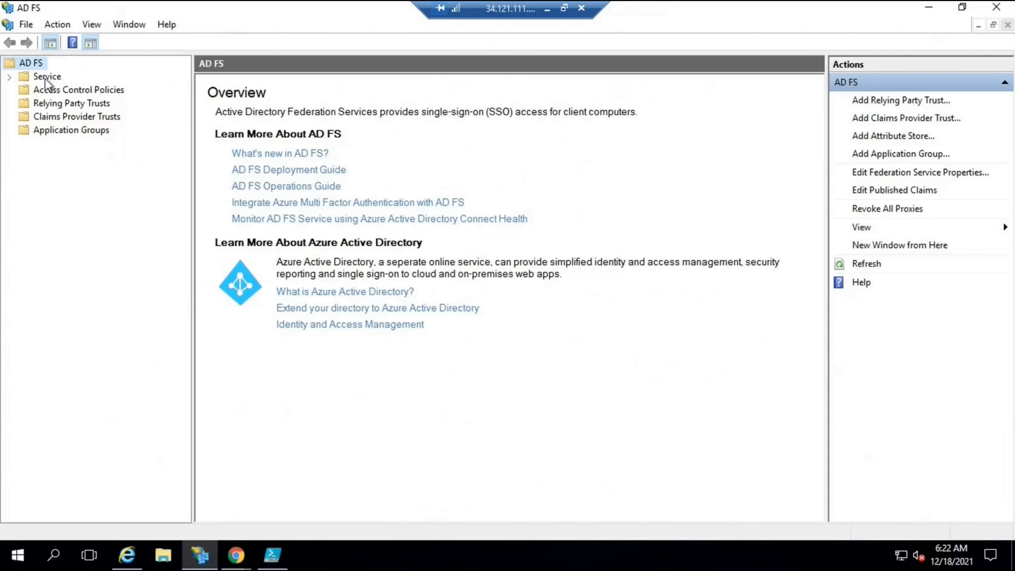
{"action": "right_click", "coordinate": [31, 65]}
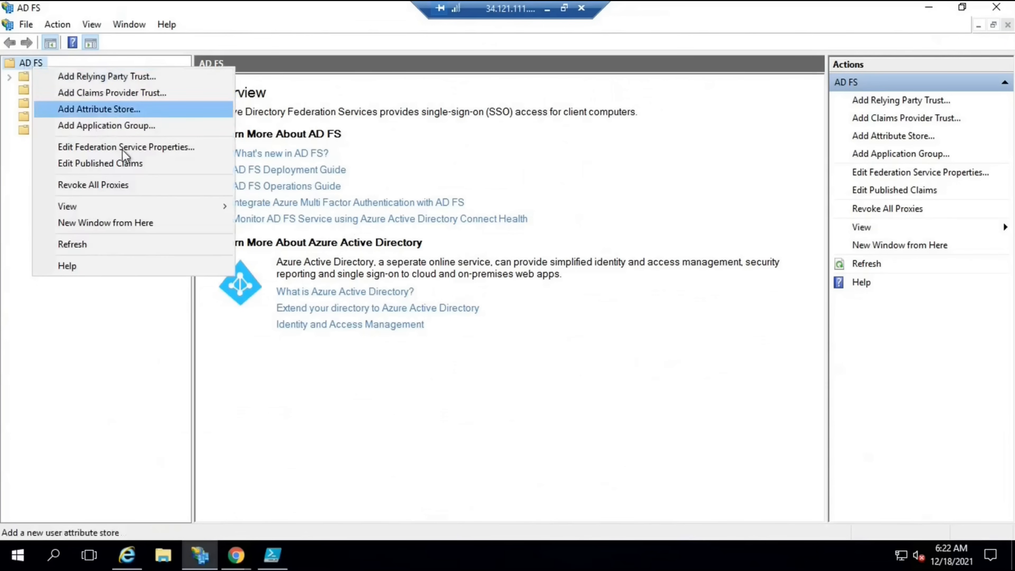
{"action": "key", "text": "Return"}
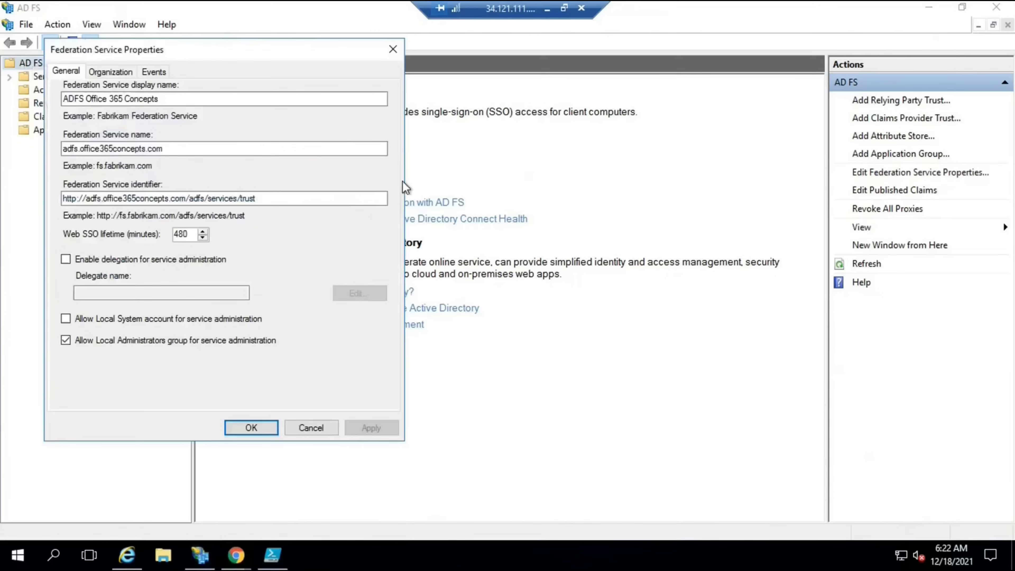
{"action": "left_click_drag", "start_coordinate": [265, 200], "coordinate": [27, 197]}
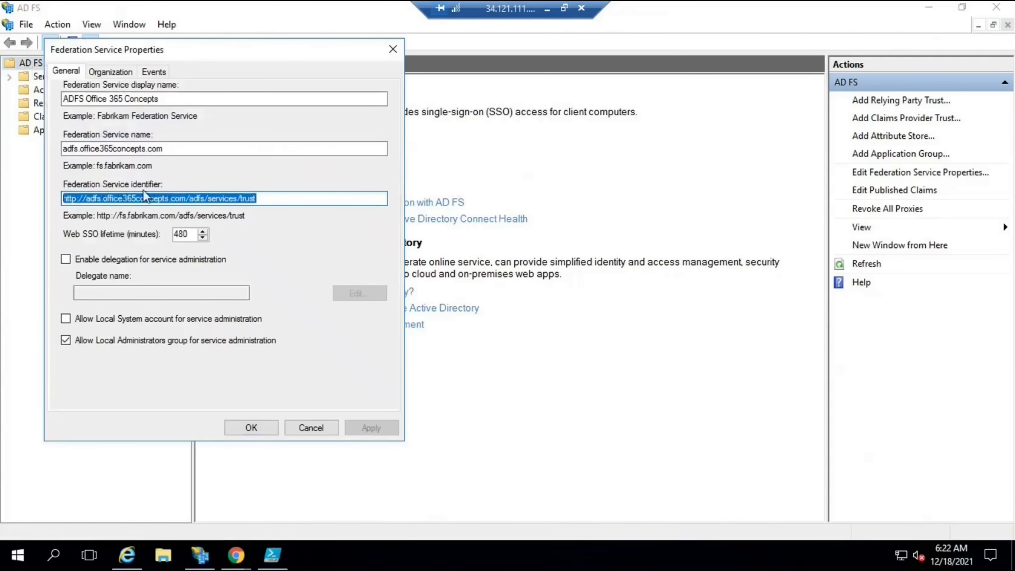
{"action": "left_click", "coordinate": [76, 199]}
{"action": "double_click", "coordinate": [266, 199]}
{"action": "left_click", "coordinate": [267, 200]}
{"action": "left_click", "coordinate": [307, 430]}
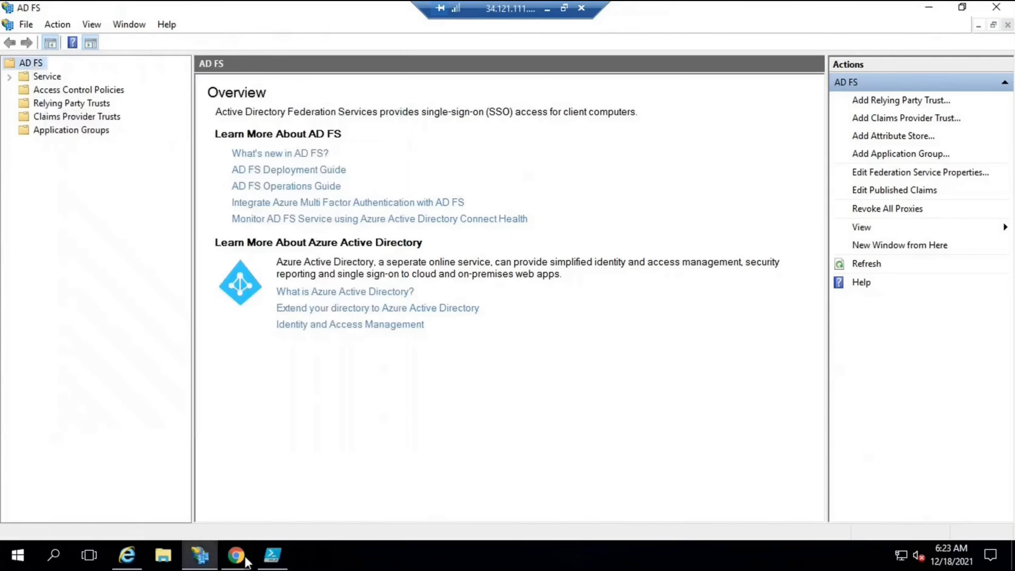
{"action": "left_click", "coordinate": [127, 555]}
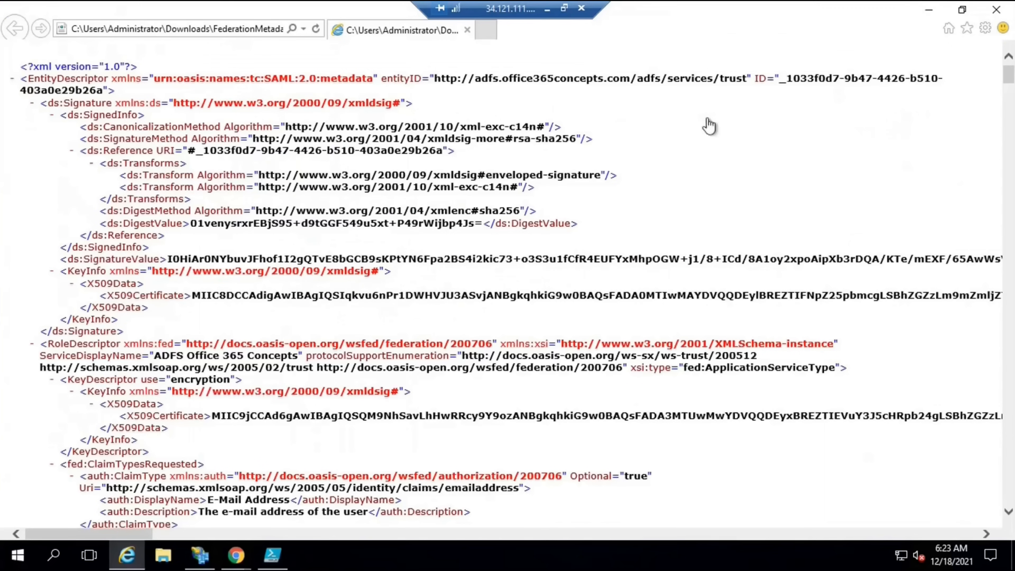
{"action": "scroll", "coordinate": [471, 290], "scroll_direction": "down", "scroll_amount": 5}
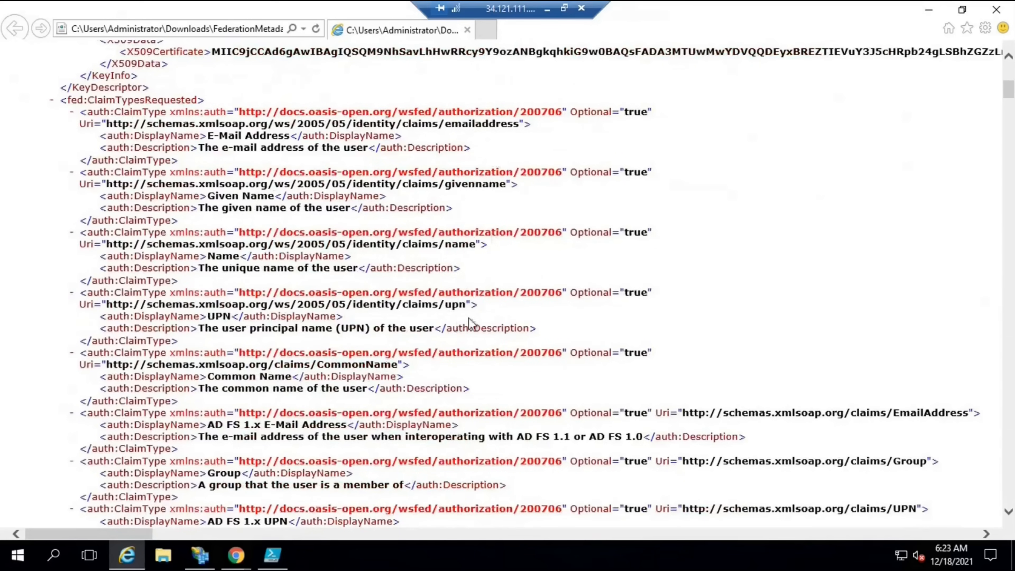
{"action": "scroll", "coordinate": [533, 275], "scroll_direction": "down", "scroll_amount": 15}
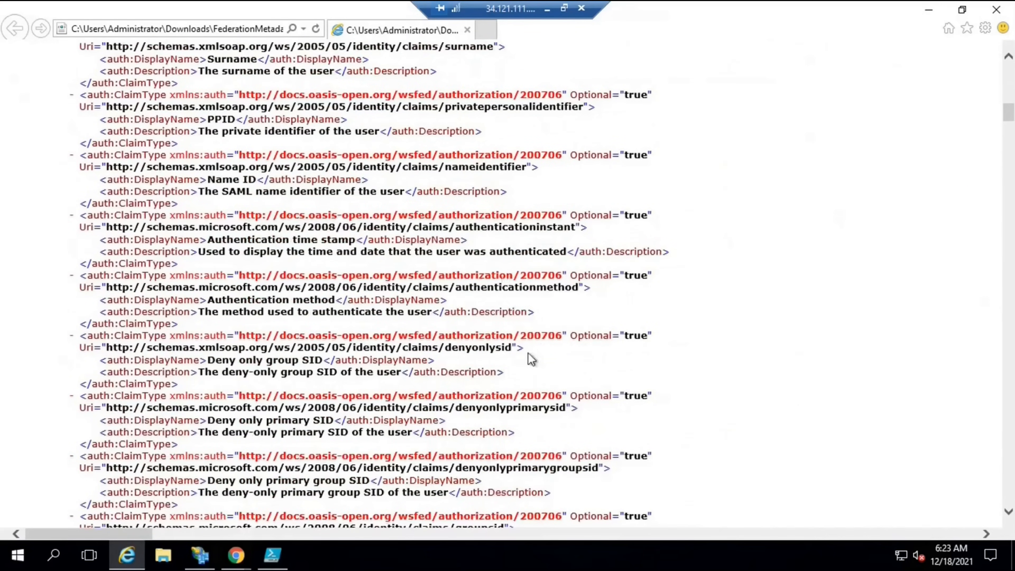
{"action": "scroll", "coordinate": [526, 298], "scroll_direction": "down", "scroll_amount": 10}
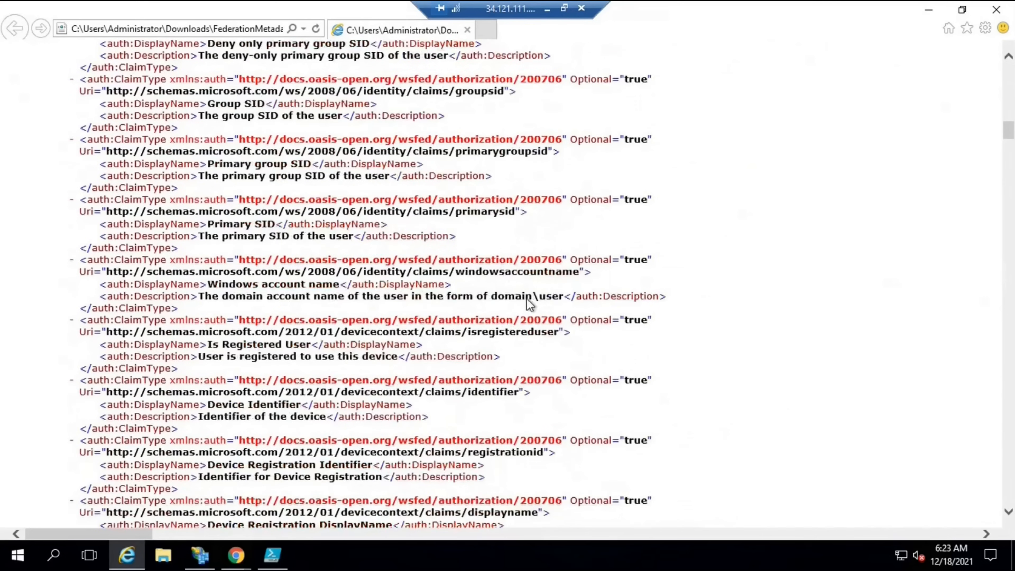
{"action": "scroll", "coordinate": [527, 298], "scroll_direction": "down", "scroll_amount": 10}
Search the metadata XML for 'endpoint' and step through the 36 matches
{"action": "key", "text": "ctrl+f"}
{"action": "type", "text": "endpoint"}
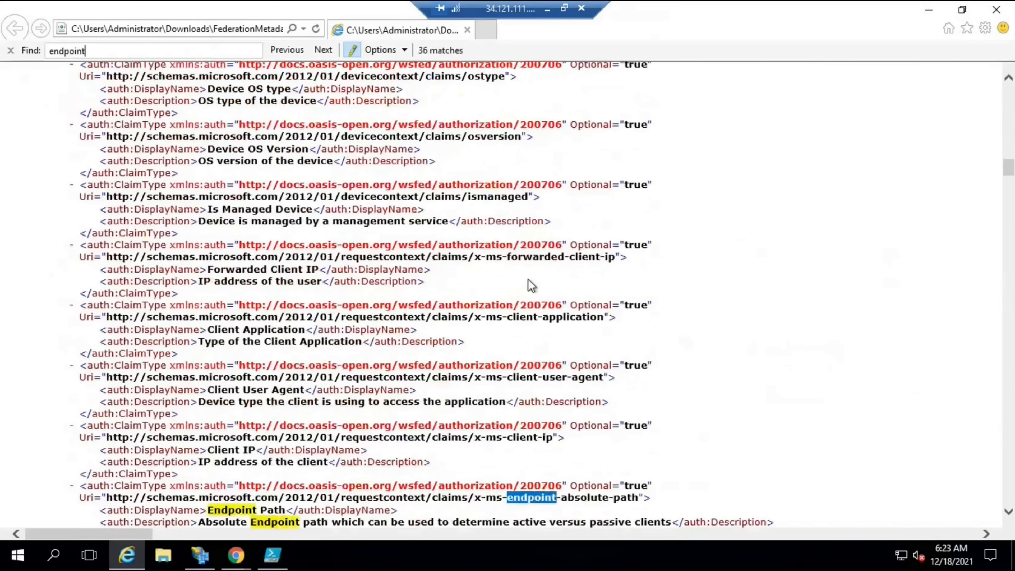
{"action": "scroll", "coordinate": [529, 284], "scroll_direction": "down", "scroll_amount": 6}
{"action": "scroll", "coordinate": [530, 286], "scroll_direction": "down", "scroll_amount": 2}
{"action": "key", "text": "Return"}
{"action": "key", "text": "Return"}
{"action": "key", "text": "Return"}
{"action": "key", "text": "Return"}
{"action": "scroll", "coordinate": [531, 286], "scroll_direction": "down", "scroll_amount": 12}
{"action": "scroll", "coordinate": [530, 286], "scroll_direction": "up", "scroll_amount": 3}
{"action": "scroll", "coordinate": [530, 286], "scroll_direction": "up", "scroll_amount": 2}
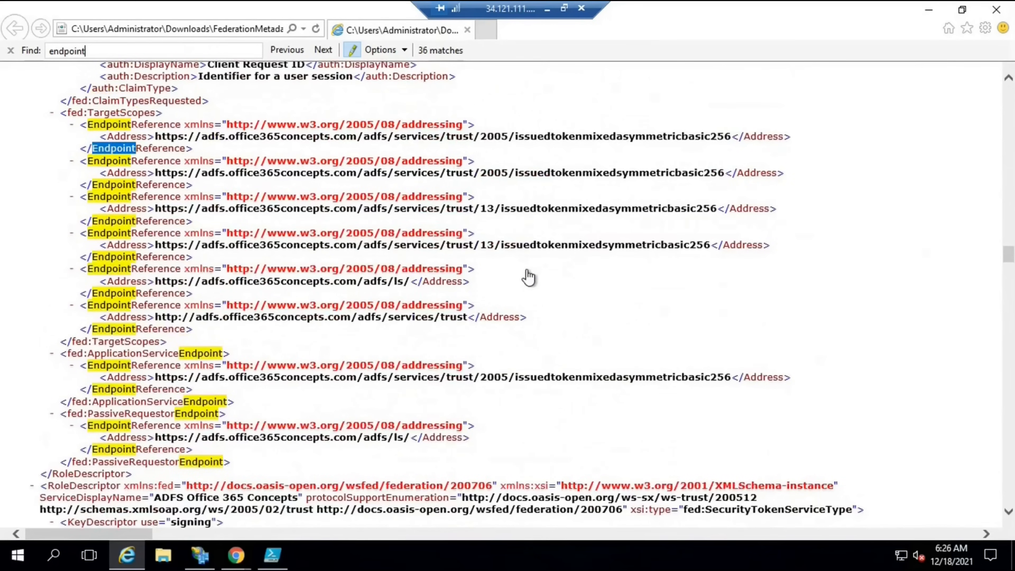
Scroll to the signing KeyDescriptor and select its X509Certificate value
{"action": "scroll", "coordinate": [529, 277], "scroll_direction": "down", "scroll_amount": 9}
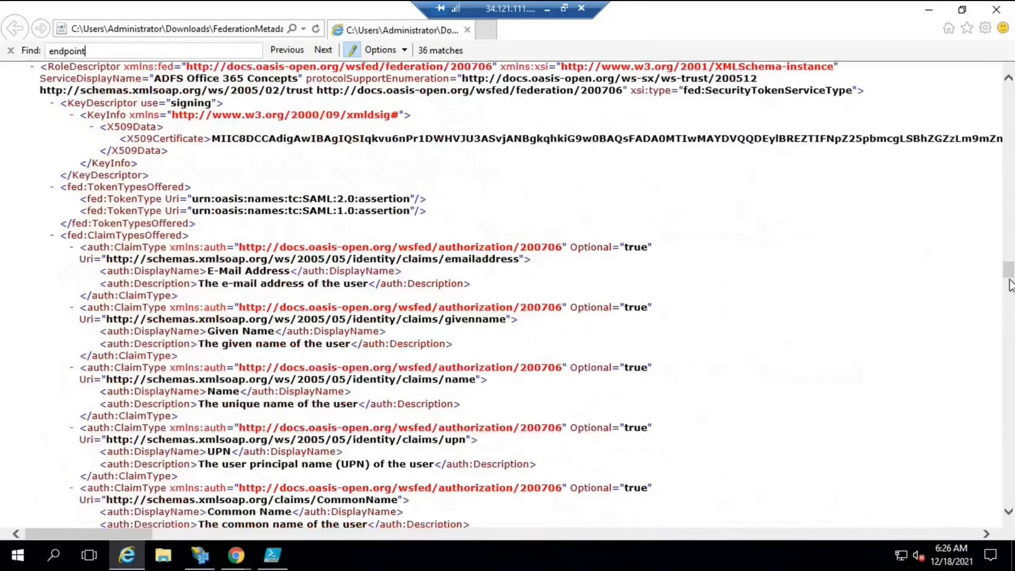
{"action": "left_click_drag", "start_coordinate": [1014, 310], "coordinate": [1010, 429]}
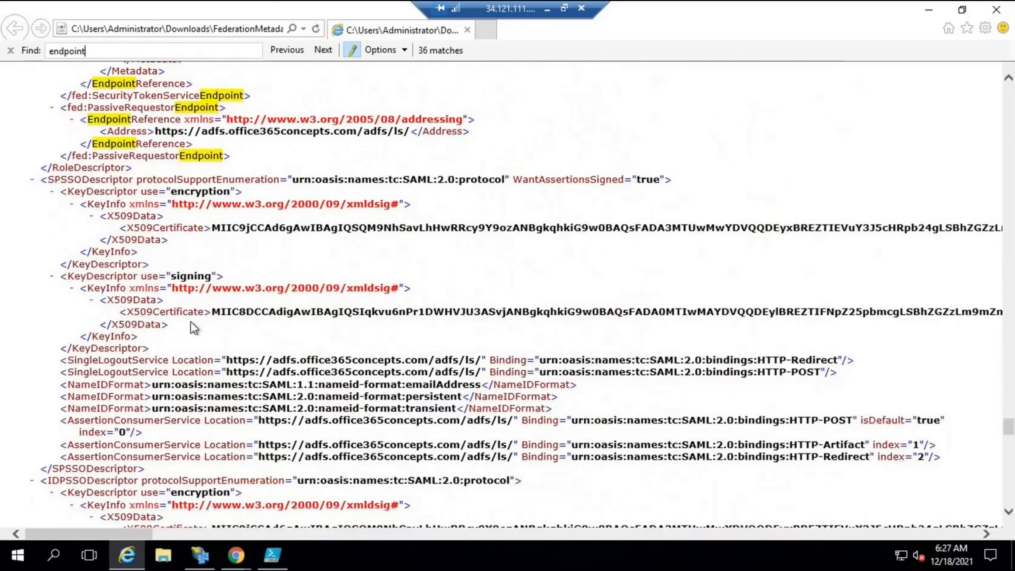
{"action": "left_click_drag", "start_coordinate": [212, 311], "coordinate": [967, 316]}
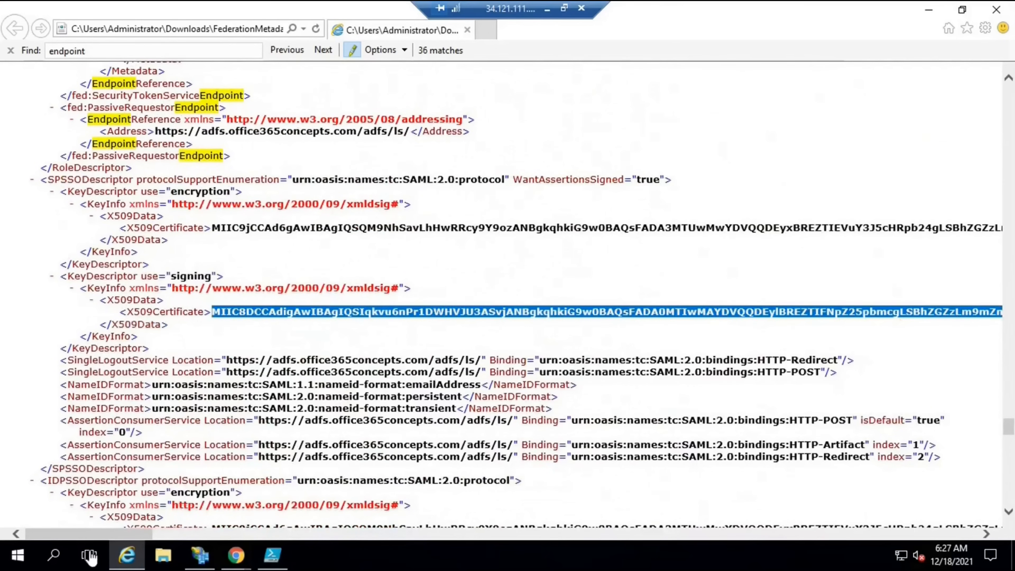
{"action": "left_click_drag", "start_coordinate": [88, 535], "coordinate": [971, 522]}
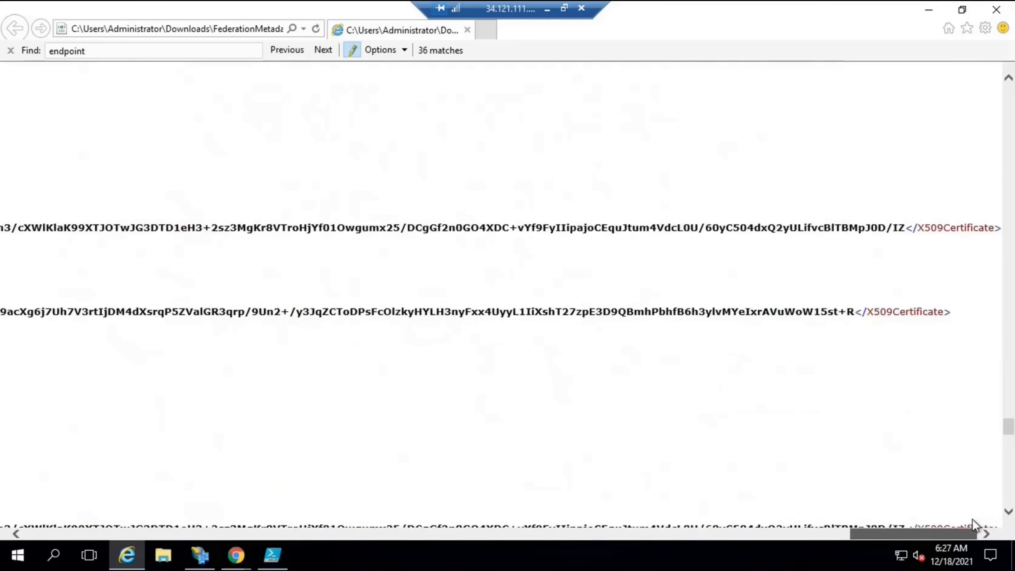
Copy the signing certificate's base64 string and paste it into a new Notepad window
{"action": "left_click", "coordinate": [849, 310], "text": "shift"}
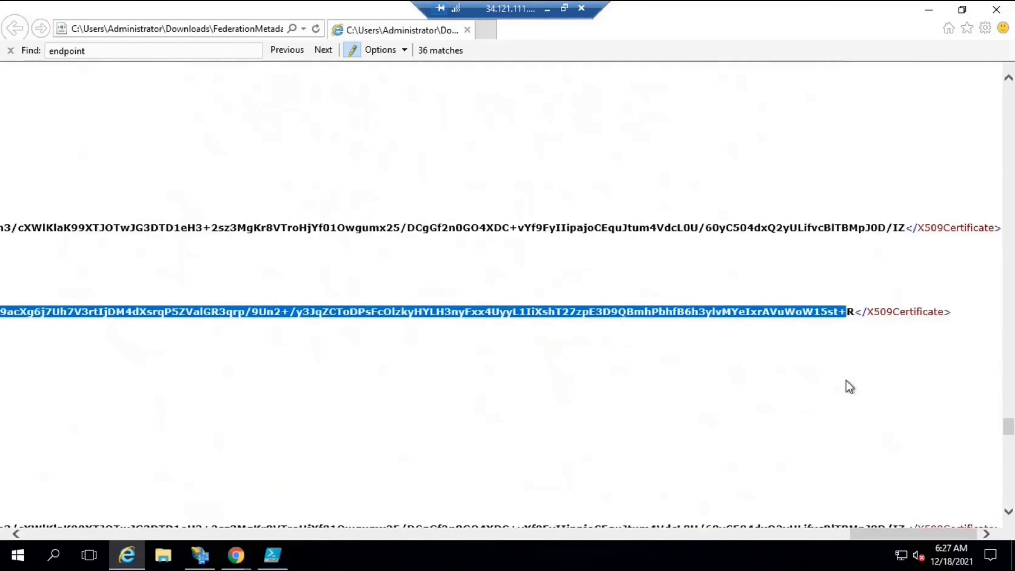
{"action": "left_click", "coordinate": [853, 311], "text": "shift"}
{"action": "key", "text": "super+r"}
{"action": "type", "text": "notepad"}
{"action": "key", "text": "Return"}
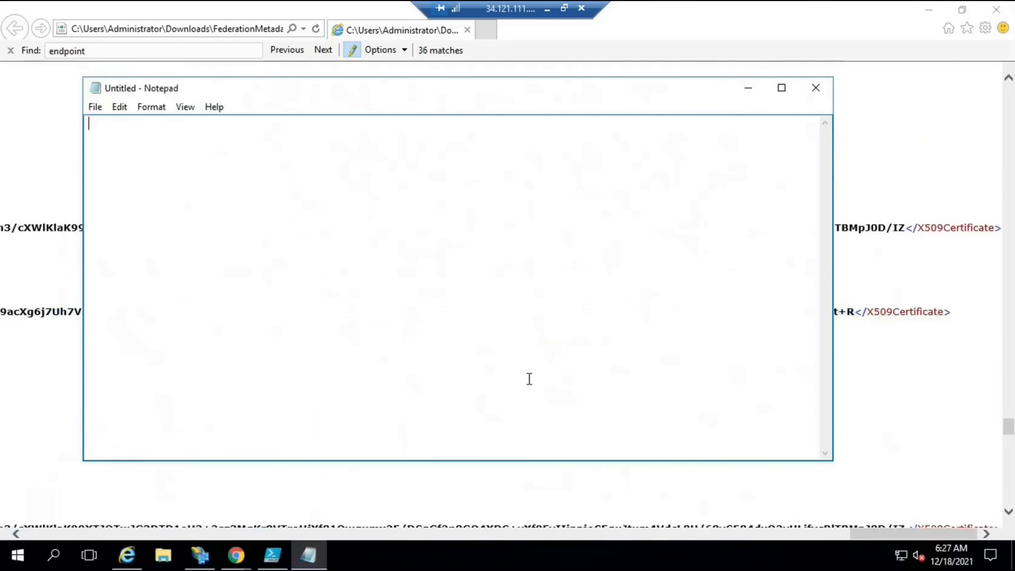
{"action": "key", "text": "ctrl+v"}
Save the Notepad text to the Desktop as test.cer
{"action": "key", "text": "alt+f"}
{"action": "key", "text": "a"}
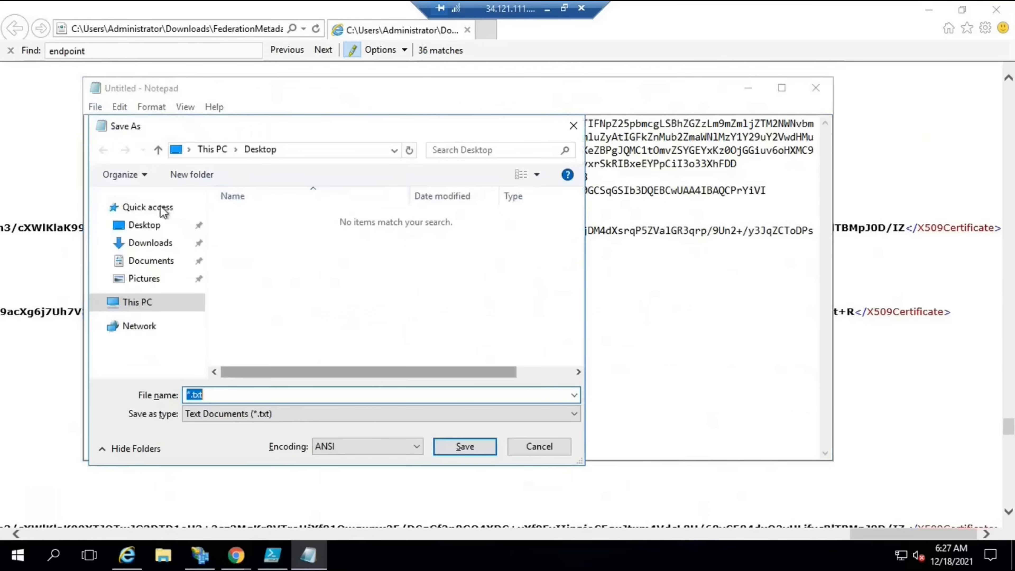
{"action": "left_click", "coordinate": [144, 225]}
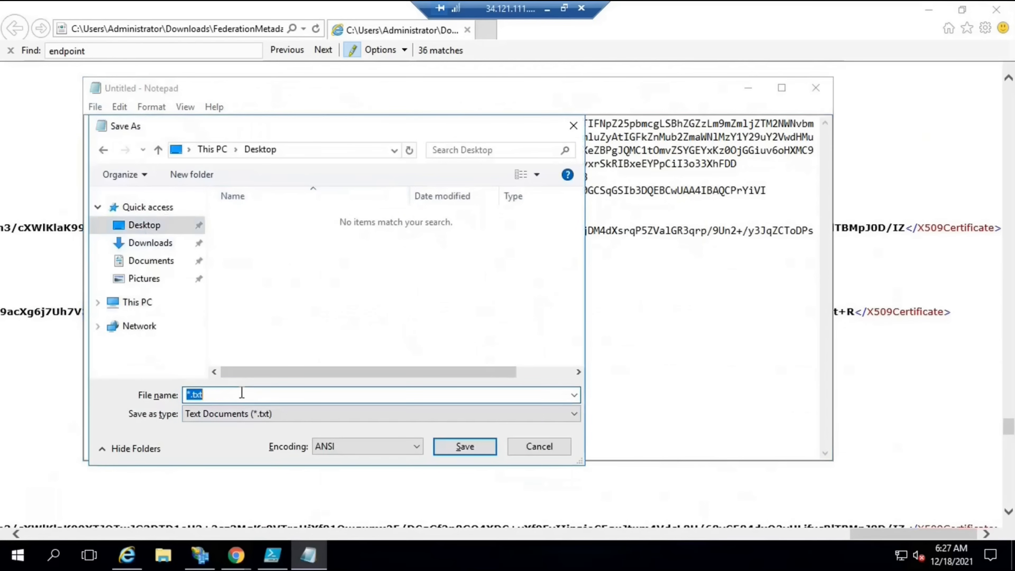
{"action": "type", "text": "test.cer"}
{"action": "left_click", "coordinate": [477, 447]}
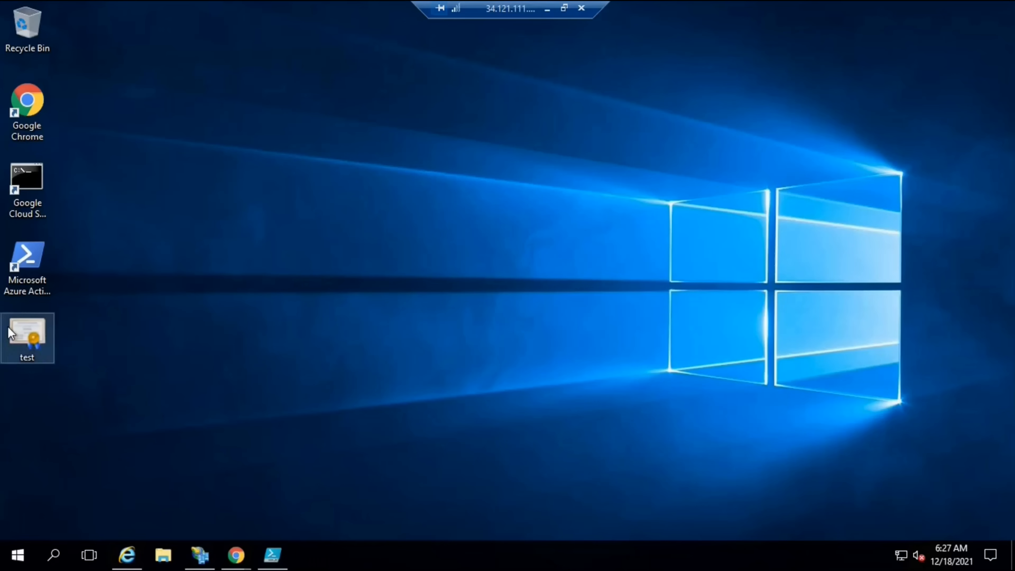
Open test.cer and check its Details thumbprint, beginning 8b 3e and ending ea ad, then close it
{"action": "double_click", "coordinate": [12, 332]}
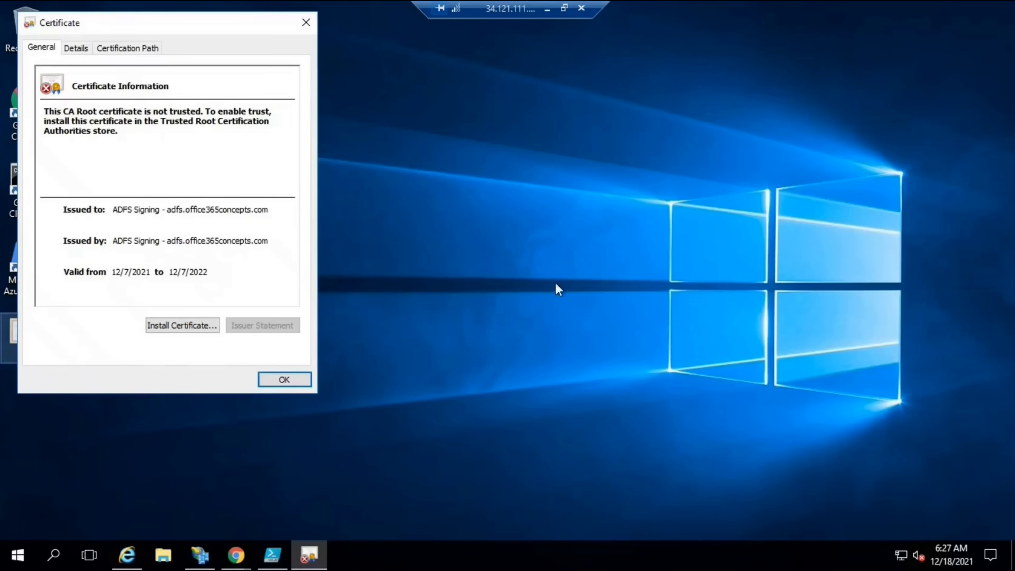
{"action": "left_click_drag", "start_coordinate": [496, 95], "coordinate": [753, 86]}
{"action": "left_click", "coordinate": [639, 120]}
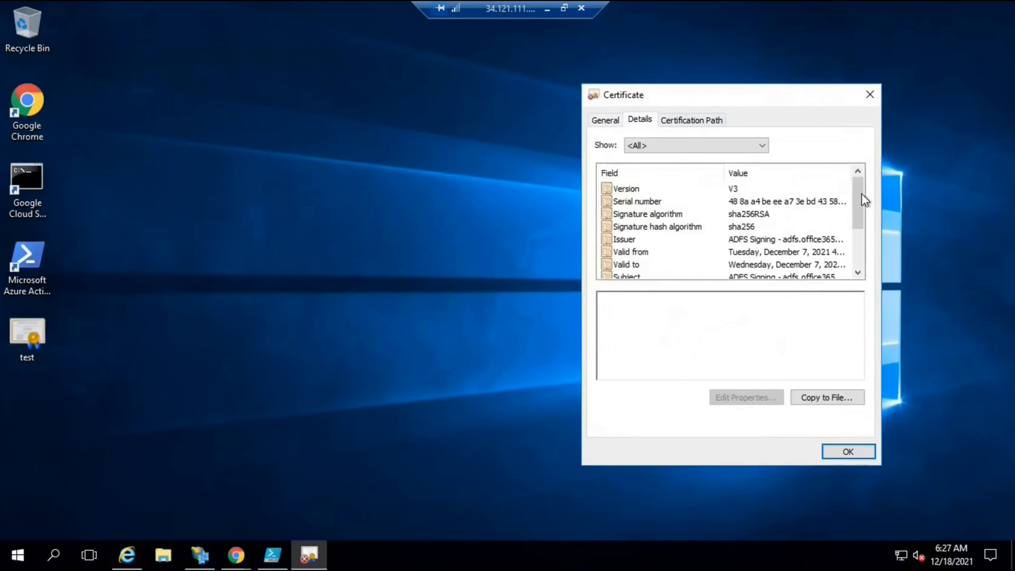
{"action": "left_click_drag", "start_coordinate": [861, 228], "coordinate": [863, 279]}
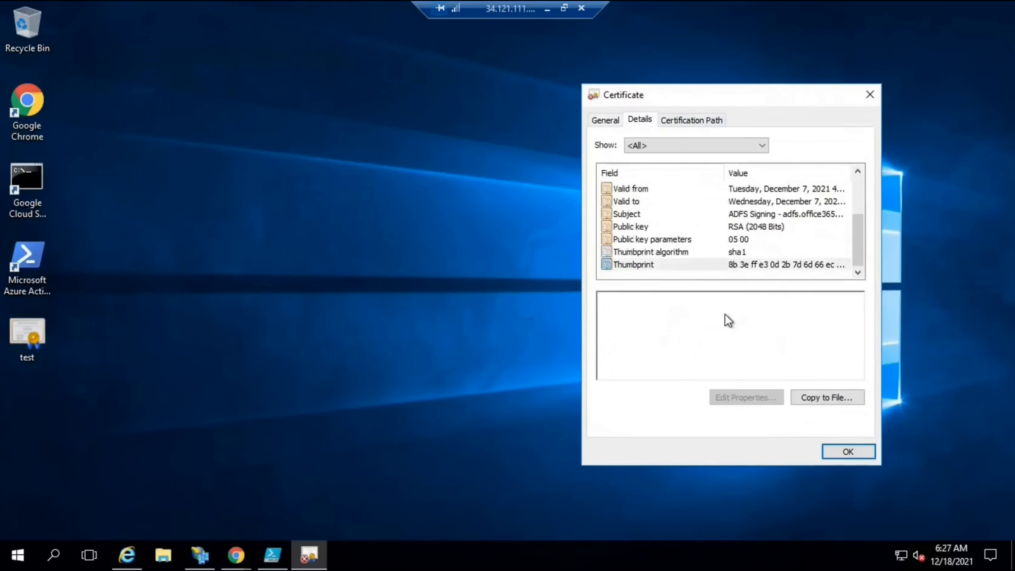
{"action": "left_click", "coordinate": [733, 265]}
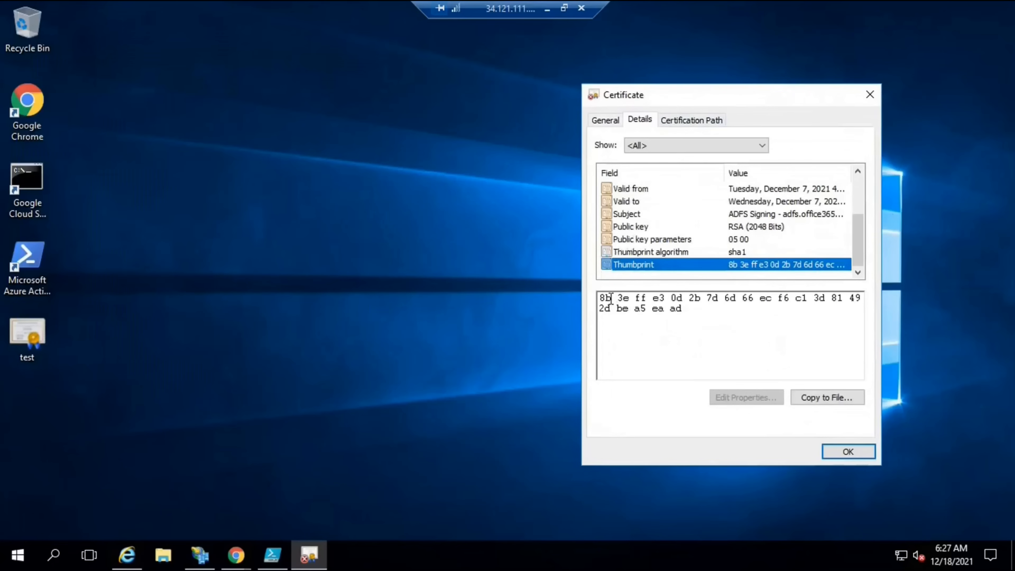
{"action": "left_click_drag", "start_coordinate": [610, 299], "coordinate": [594, 299]}
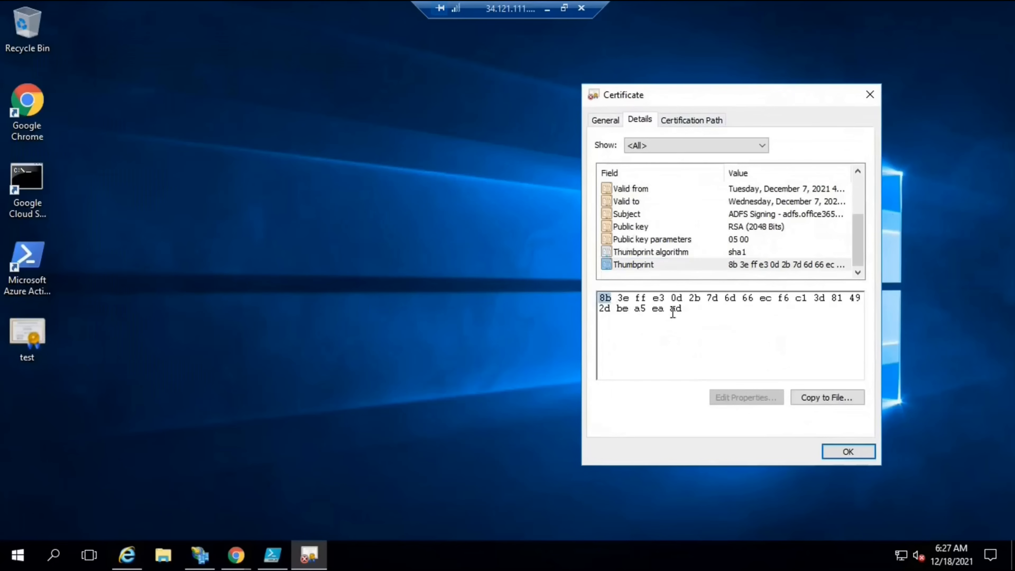
{"action": "double_click", "coordinate": [685, 310]}
{"action": "key", "text": "Escape"}
In AD FS Management, open the Token-signing certificate from Service > Certificates
{"action": "left_click", "coordinate": [200, 554]}
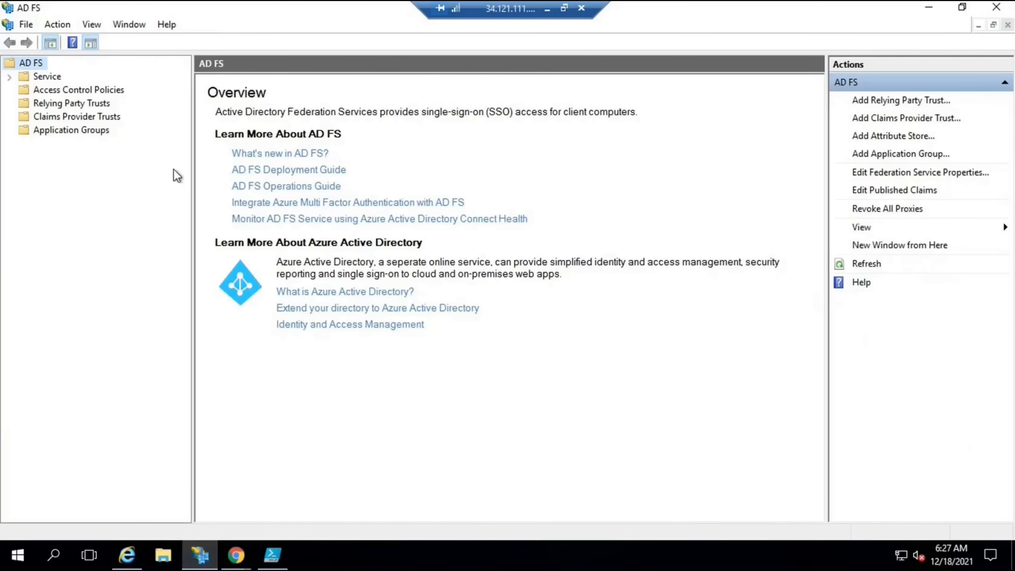
{"action": "left_click", "coordinate": [8, 77]}
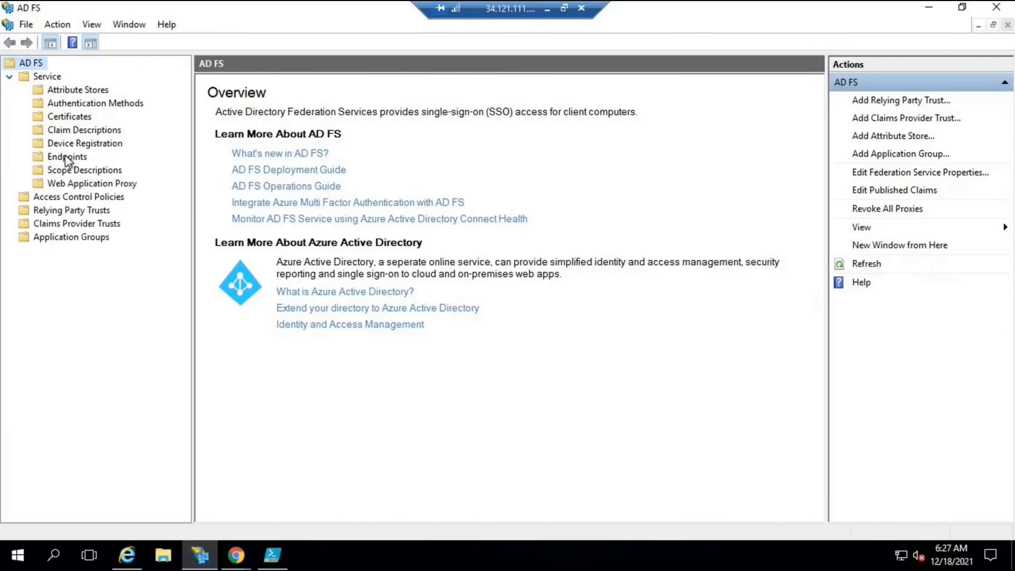
{"action": "left_click", "coordinate": [67, 157]}
{"action": "left_click", "coordinate": [68, 118]}
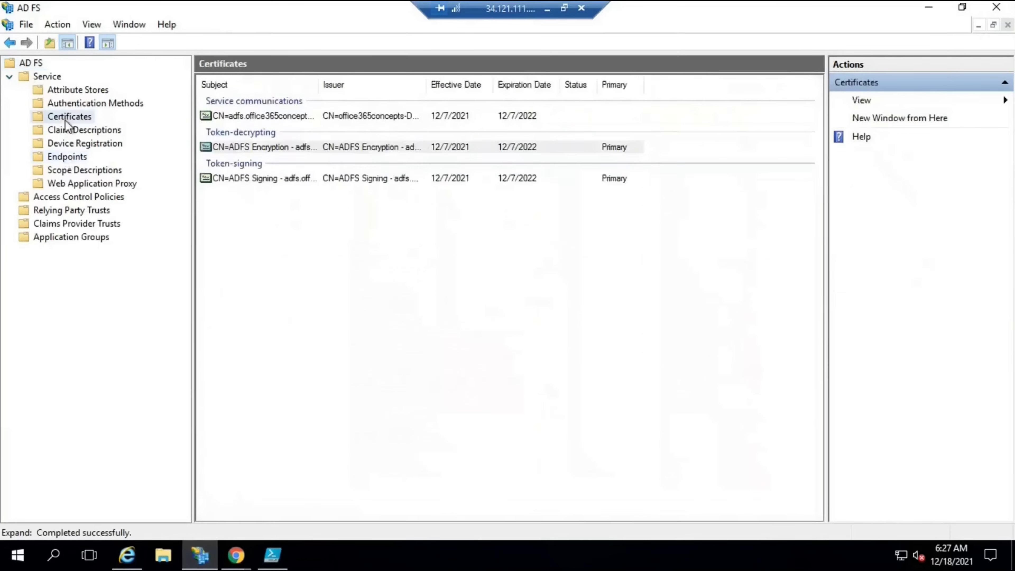
{"action": "double_click", "coordinate": [244, 179]}
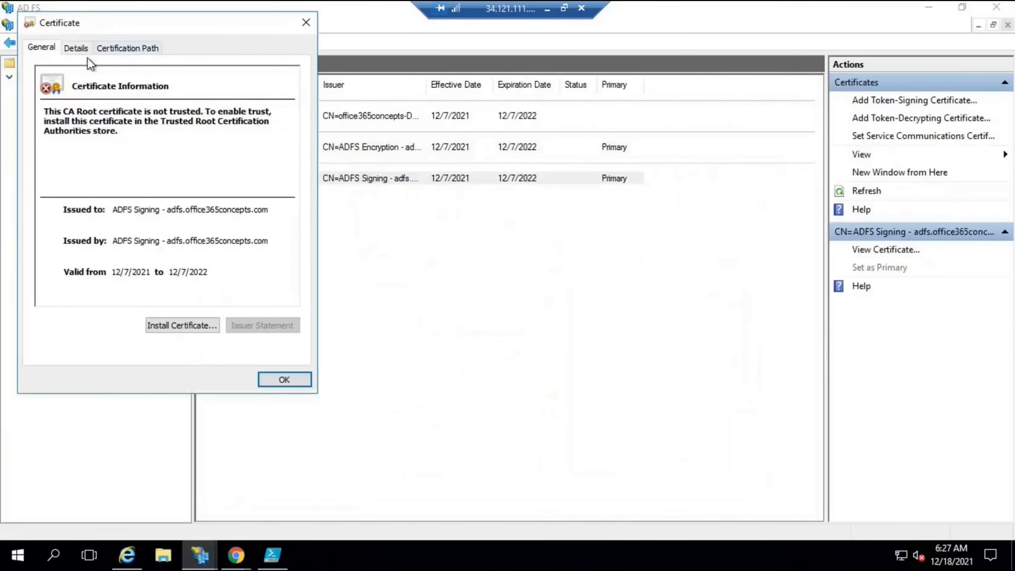
Confirm its Details thumbprint reads 8b 3e … ea ad, matching test.cer, and close it
{"action": "left_click", "coordinate": [82, 50]}
{"action": "scroll", "coordinate": [294, 198], "scroll_direction": "down", "scroll_amount": 2}
{"action": "left_click", "coordinate": [232, 196]}
{"action": "left_click_drag", "start_coordinate": [47, 227], "coordinate": [32, 227]}
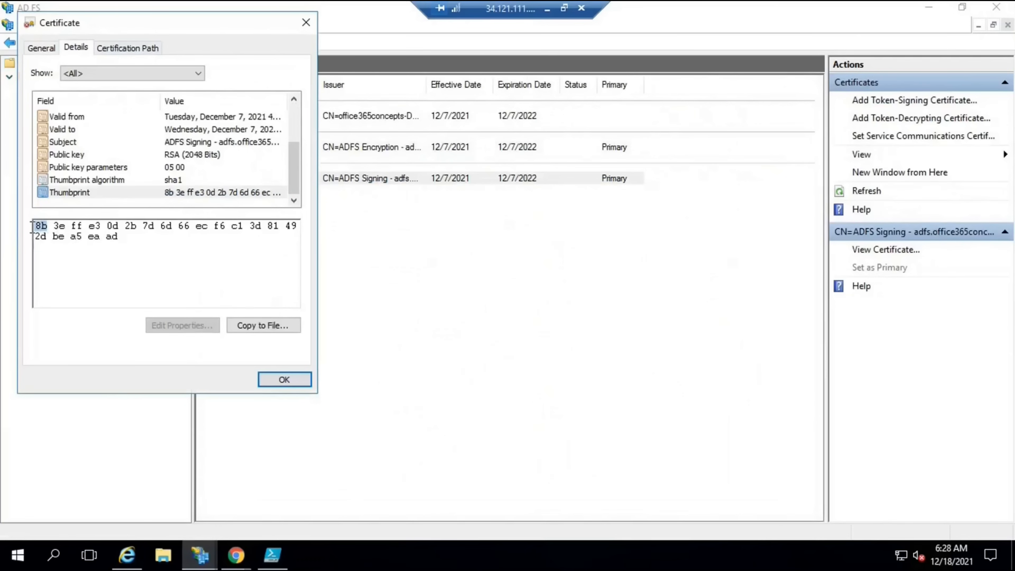
{"action": "left_click_drag", "start_coordinate": [106, 235], "coordinate": [122, 236]}
{"action": "left_click", "coordinate": [282, 377]}
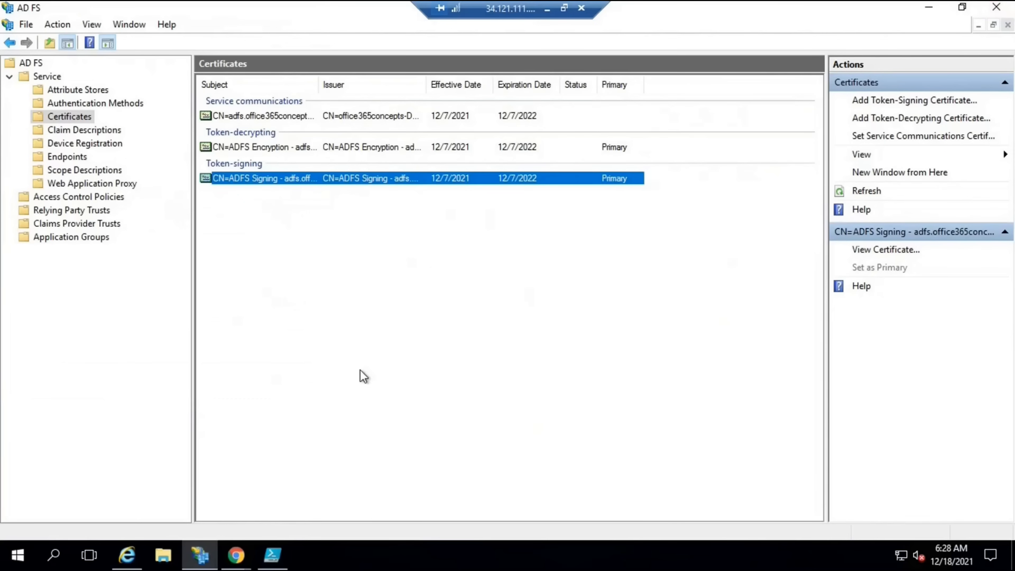
Open the Downloads folder in File Explorer and select the 70 KB FederationMetadata XML file
{"action": "left_click", "coordinate": [162, 557]}
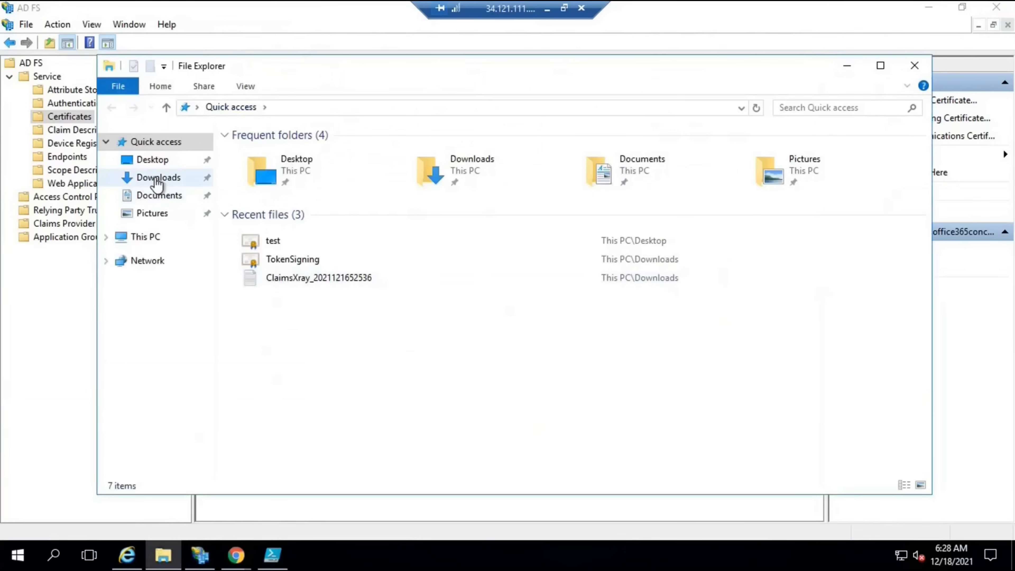
{"action": "left_click", "coordinate": [157, 179]}
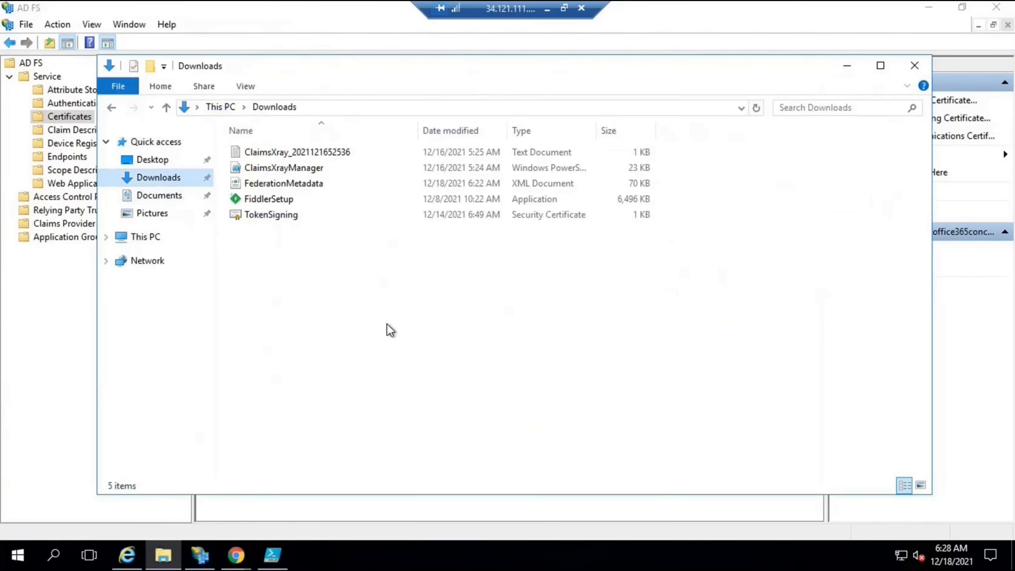
{"action": "left_click", "coordinate": [303, 185]}
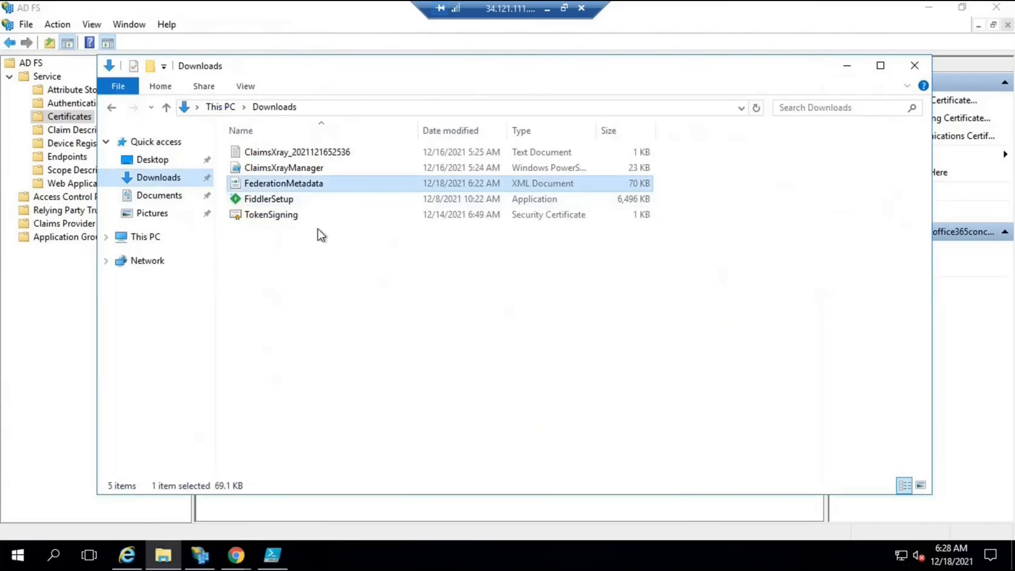
{"action": "key", "text": "alt+Tab"}
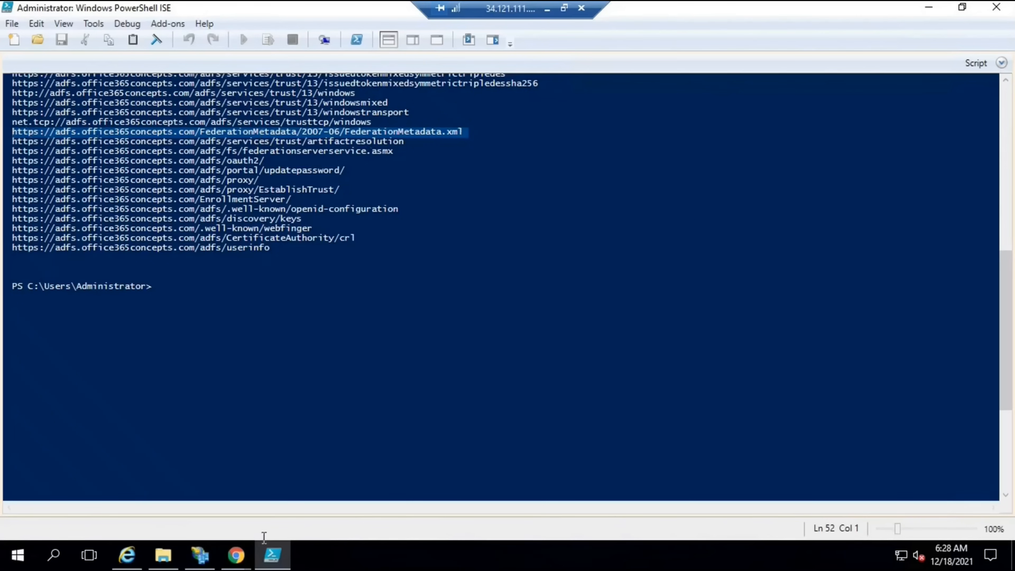
{"action": "left_click", "coordinate": [274, 486]}
{"action": "left_click", "coordinate": [163, 557]}
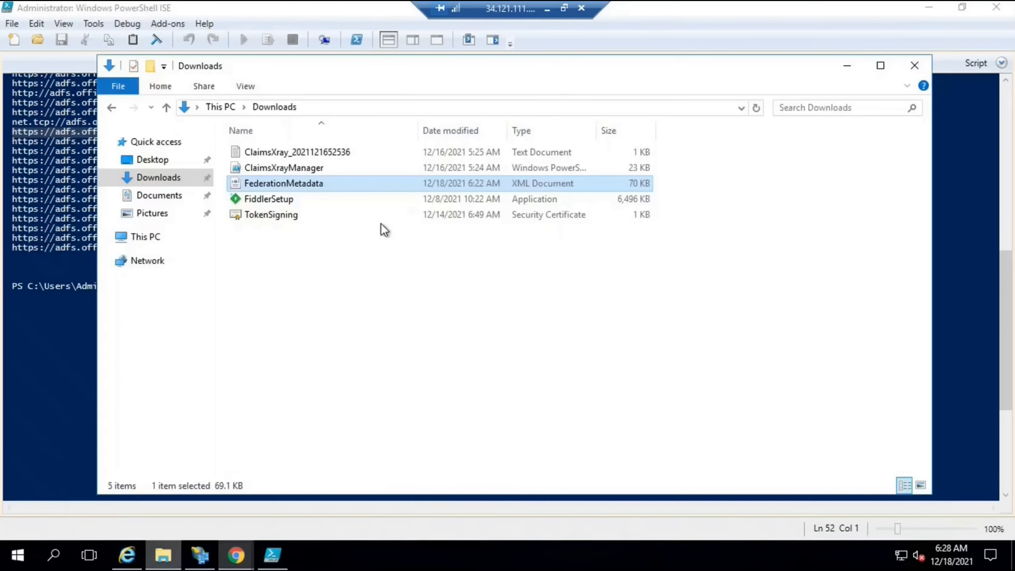
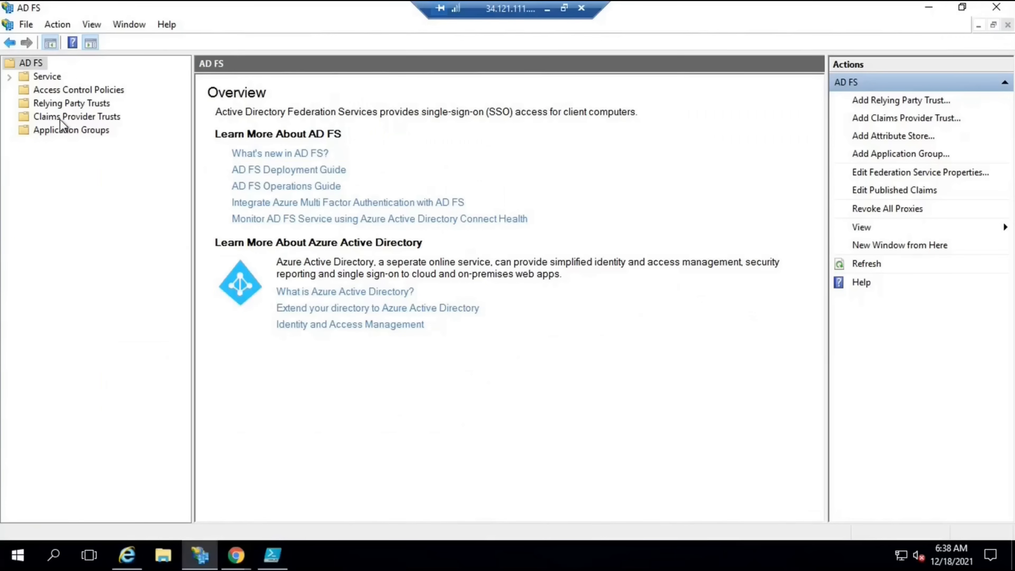
Launch the Add Claims Provider Trust wizard from the Claims Provider Trusts list
{"action": "left_click", "coordinate": [90, 118]}
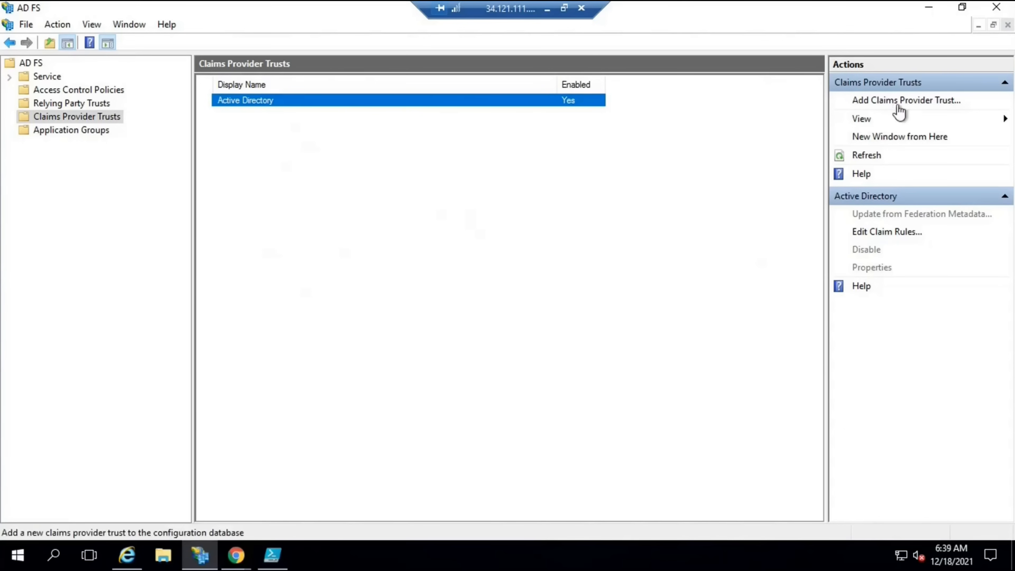
{"action": "left_click", "coordinate": [914, 105]}
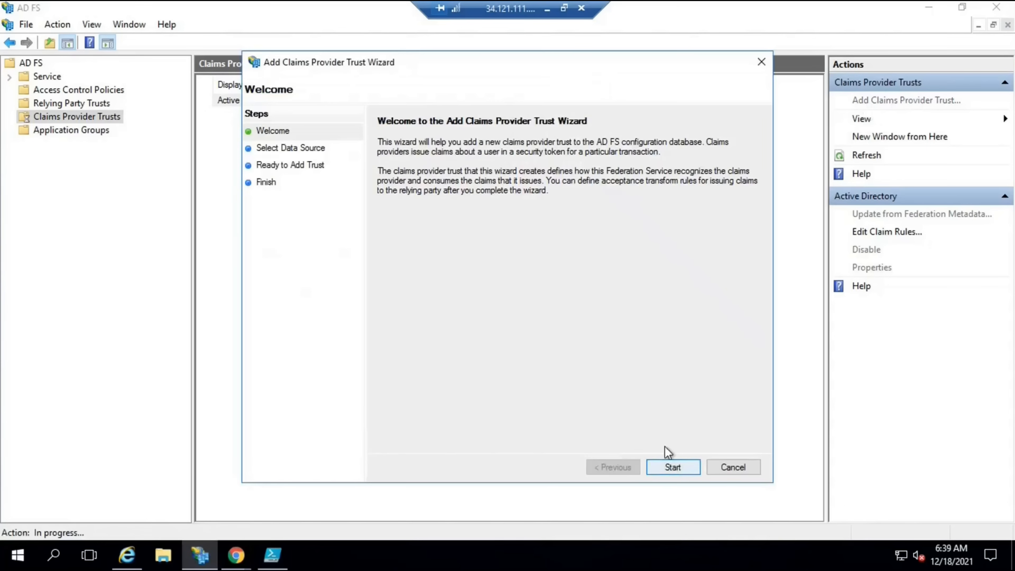
Import claims provider data from Downloads\FederationMetadata.xml instead of a typed metadata address
{"action": "left_click", "coordinate": [668, 459]}
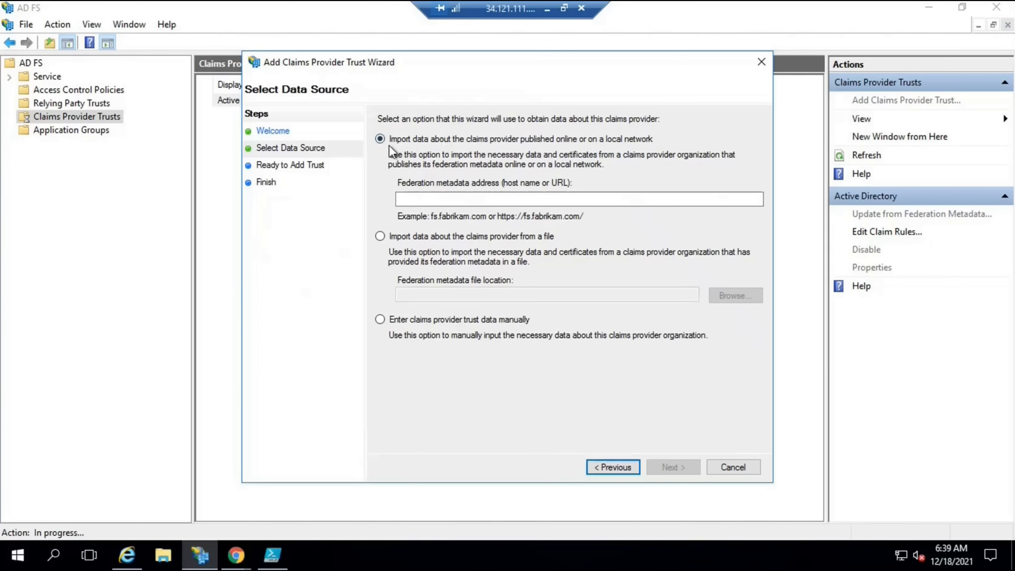
{"action": "left_click", "coordinate": [430, 201]}
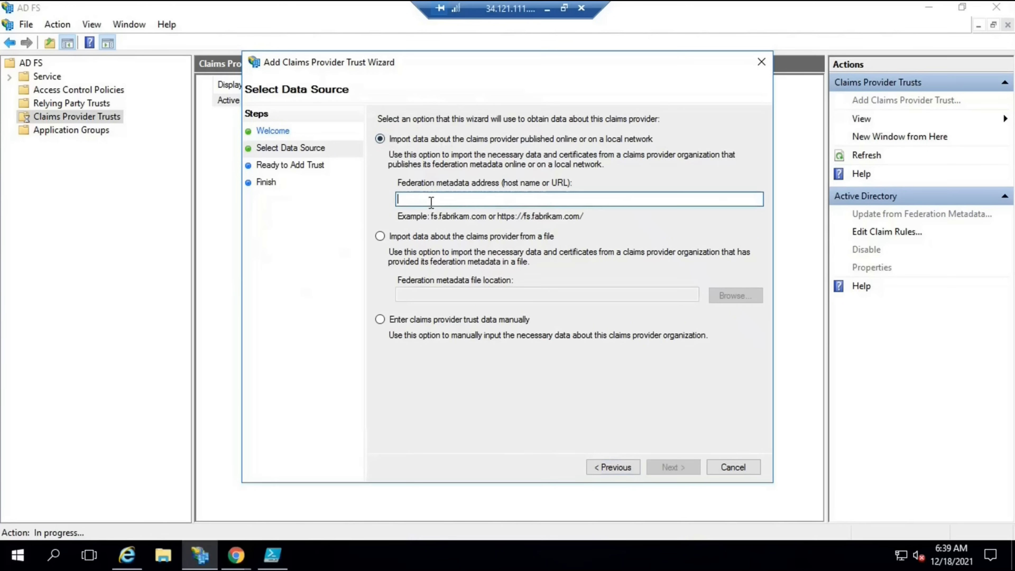
{"action": "type", "text": "https://"}
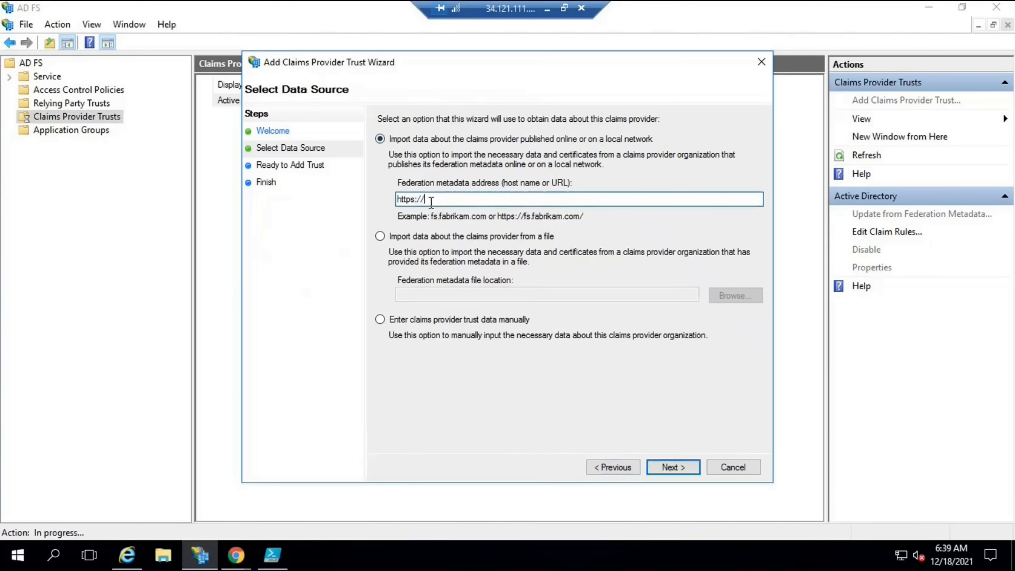
{"action": "key", "text": "ctrl+a"}
{"action": "key", "text": "BackSpace"}
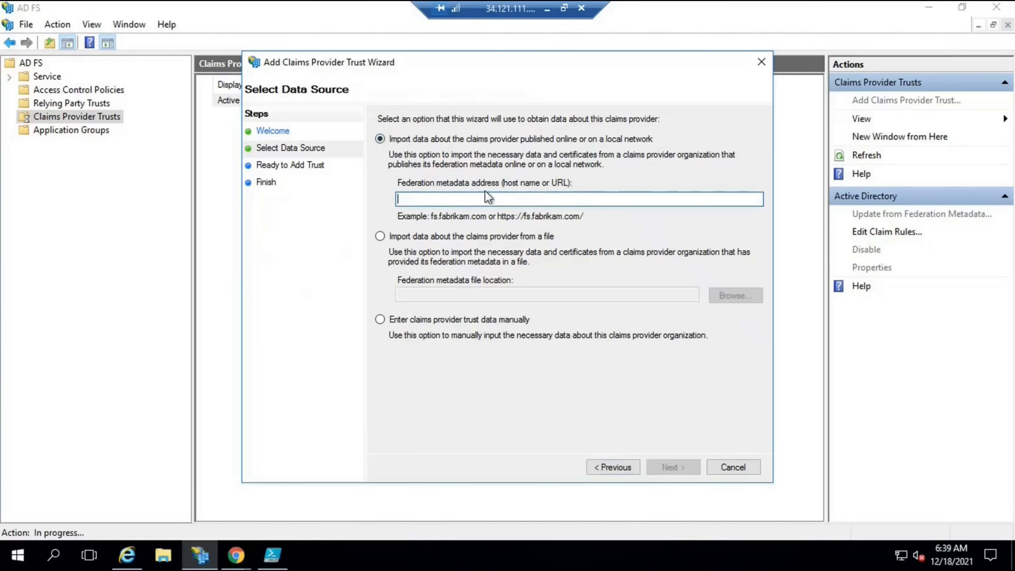
{"action": "left_click", "coordinate": [389, 238]}
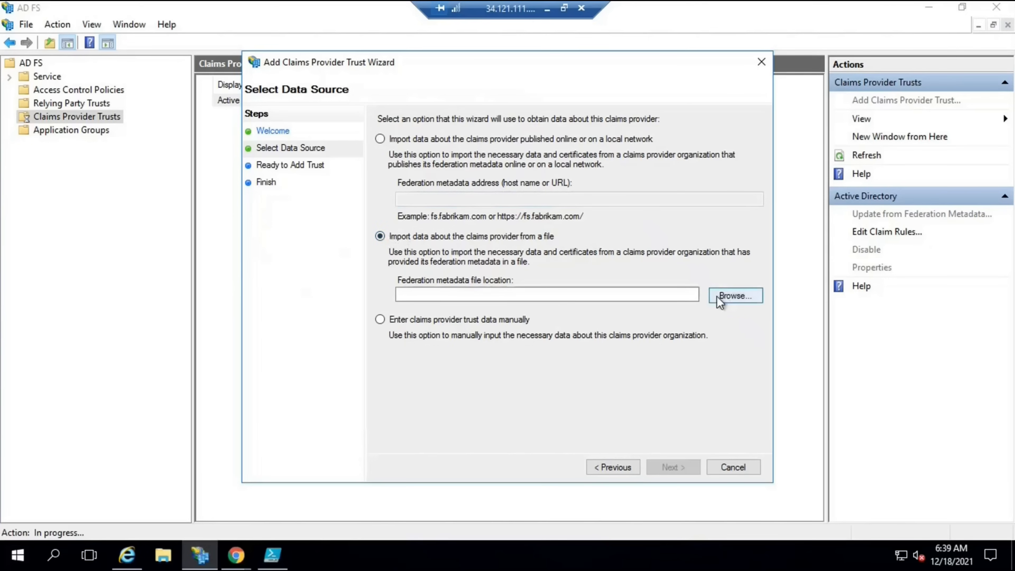
{"action": "left_click", "coordinate": [726, 296]}
{"action": "left_click", "coordinate": [306, 186]}
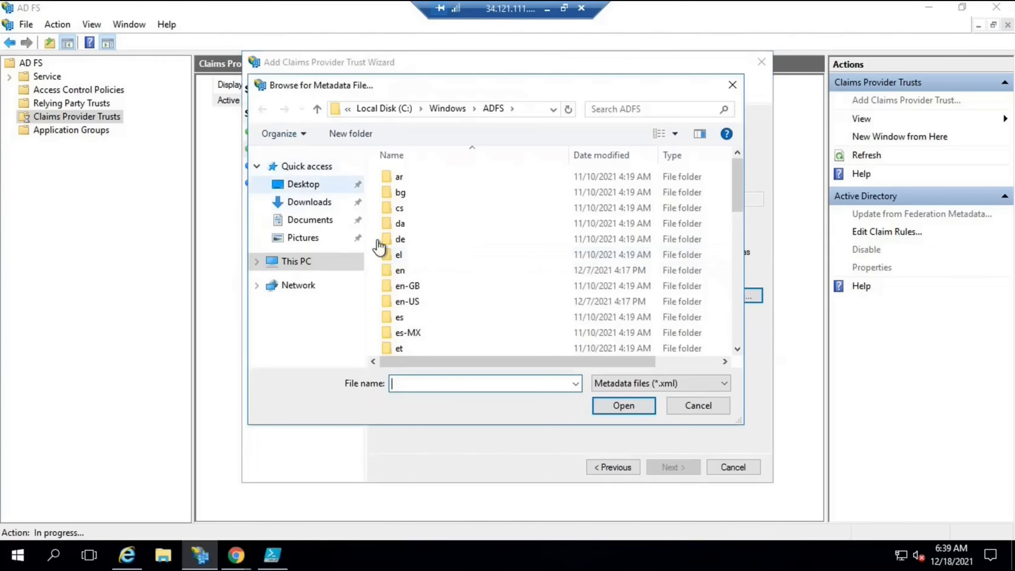
{"action": "left_click", "coordinate": [306, 202]}
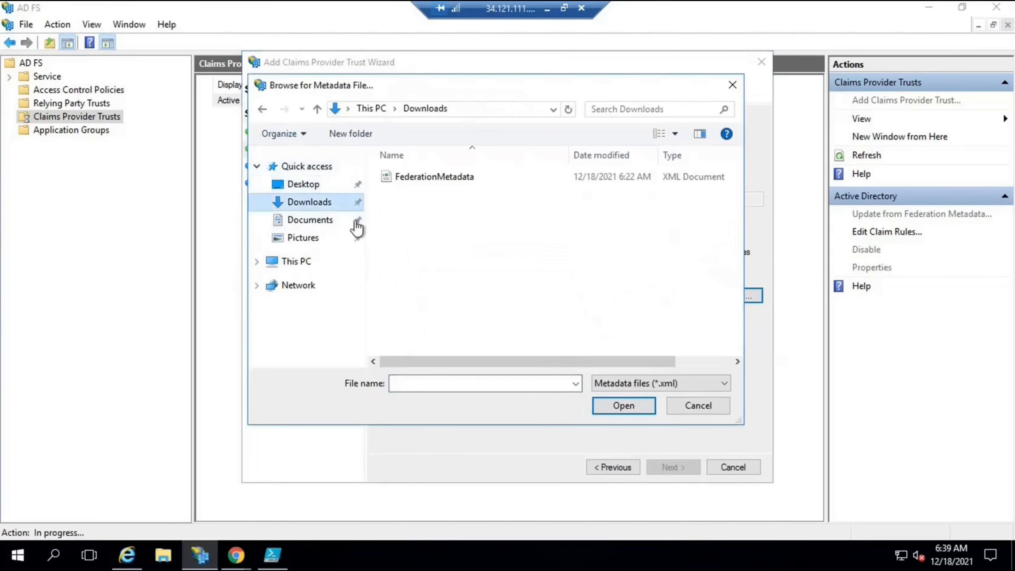
{"action": "double_click", "coordinate": [413, 181]}
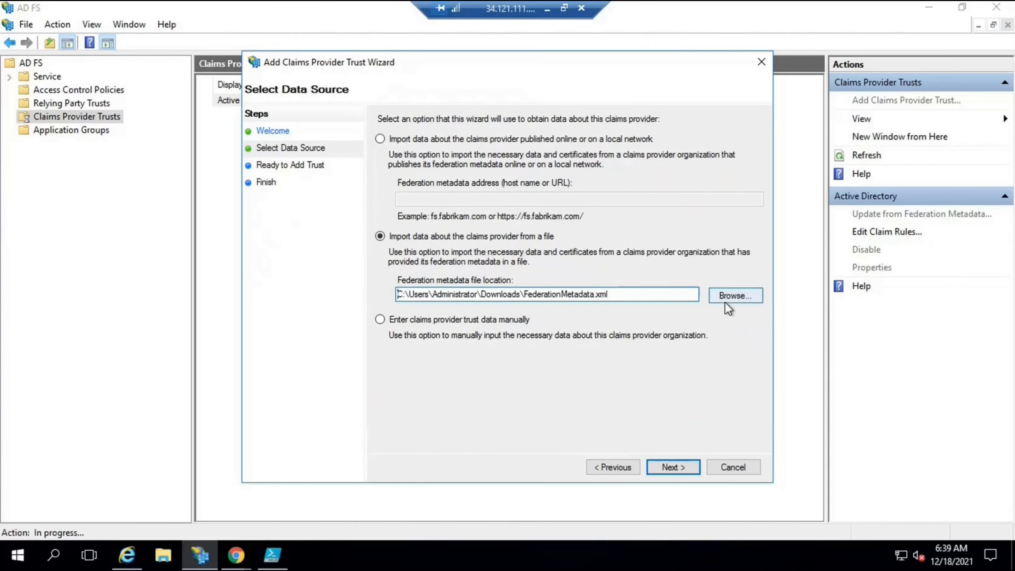
{"action": "left_click", "coordinate": [675, 468]}
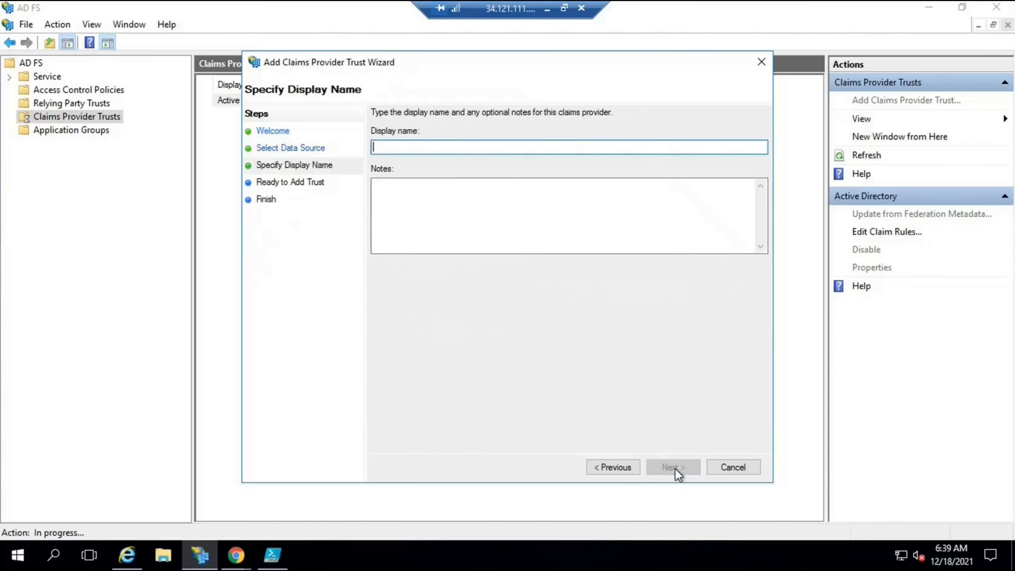
Name the trust Test and review its identifiers, certificates, claims, organization and endpoints
{"action": "type", "text": "Test"}
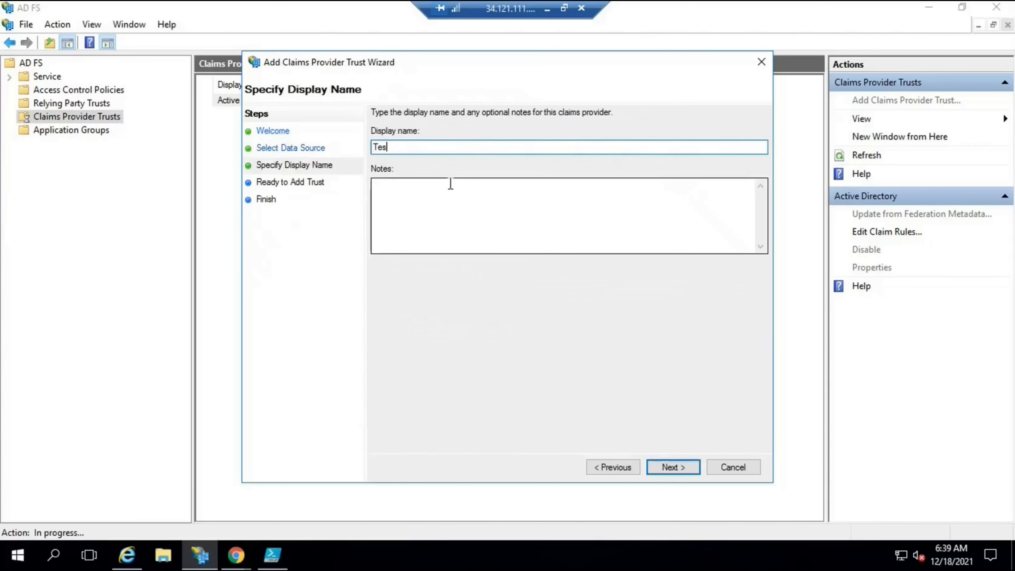
{"action": "left_click", "coordinate": [670, 468]}
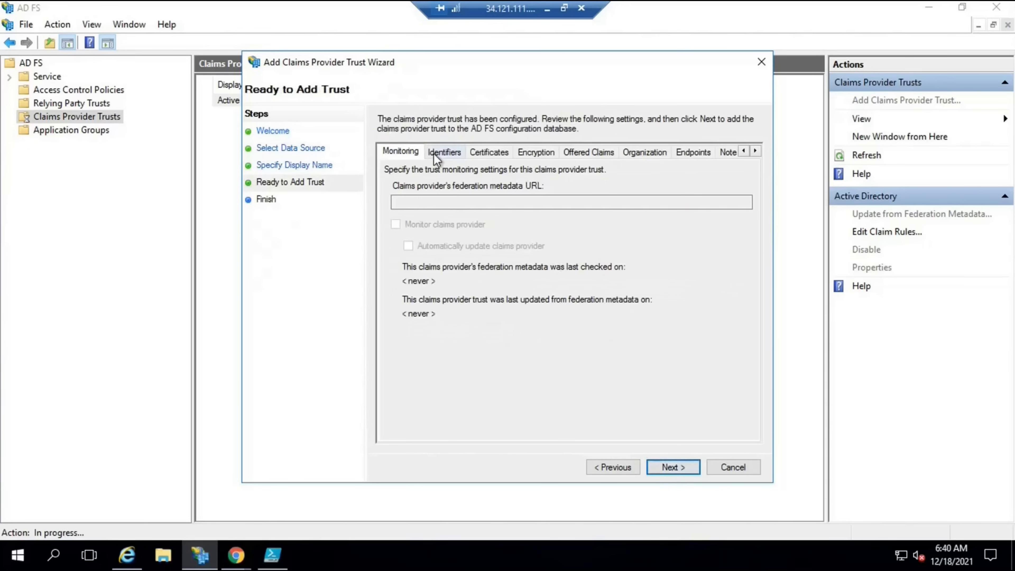
{"action": "left_click", "coordinate": [444, 151]}
{"action": "left_click", "coordinate": [487, 153]}
{"action": "left_click", "coordinate": [536, 153]}
{"action": "left_click", "coordinate": [587, 153]}
{"action": "left_click", "coordinate": [644, 153]}
{"action": "left_click", "coordinate": [692, 152]}
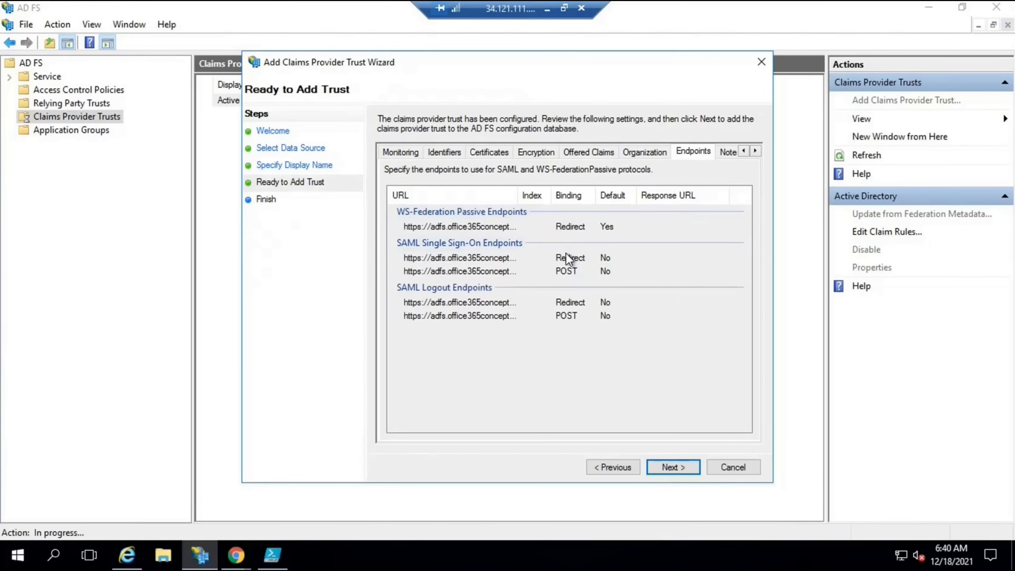
Return to the data source step, clear the file path and choose manual trust data entry
{"action": "left_click", "coordinate": [608, 466]}
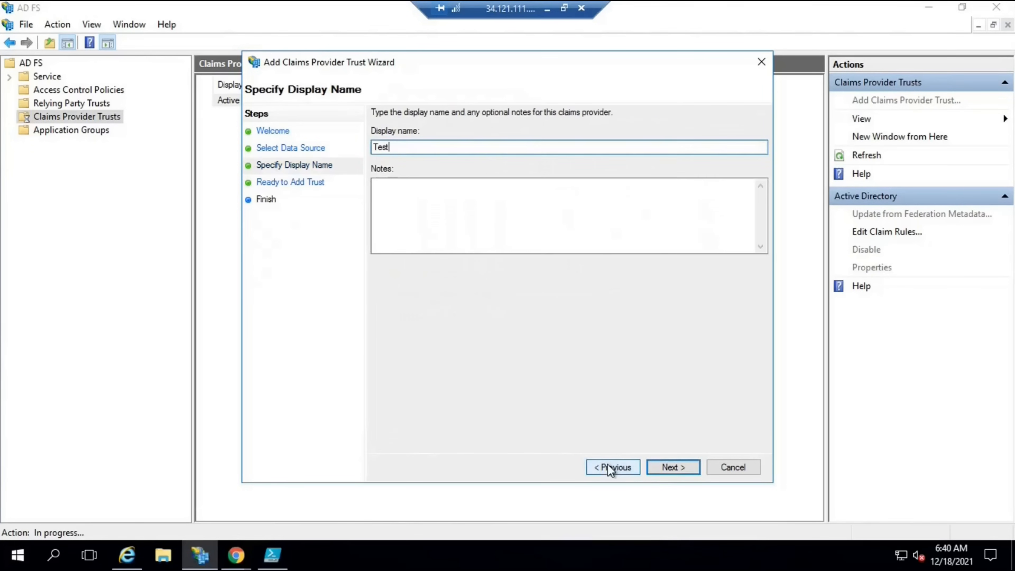
{"action": "left_click", "coordinate": [607, 465]}
{"action": "left_click", "coordinate": [379, 138]}
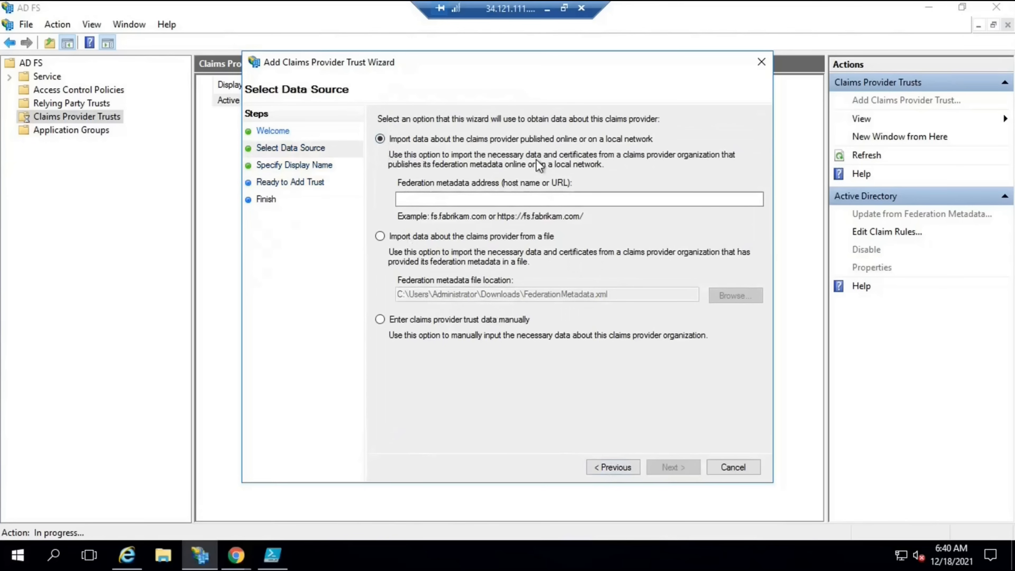
{"action": "left_click", "coordinate": [379, 236]}
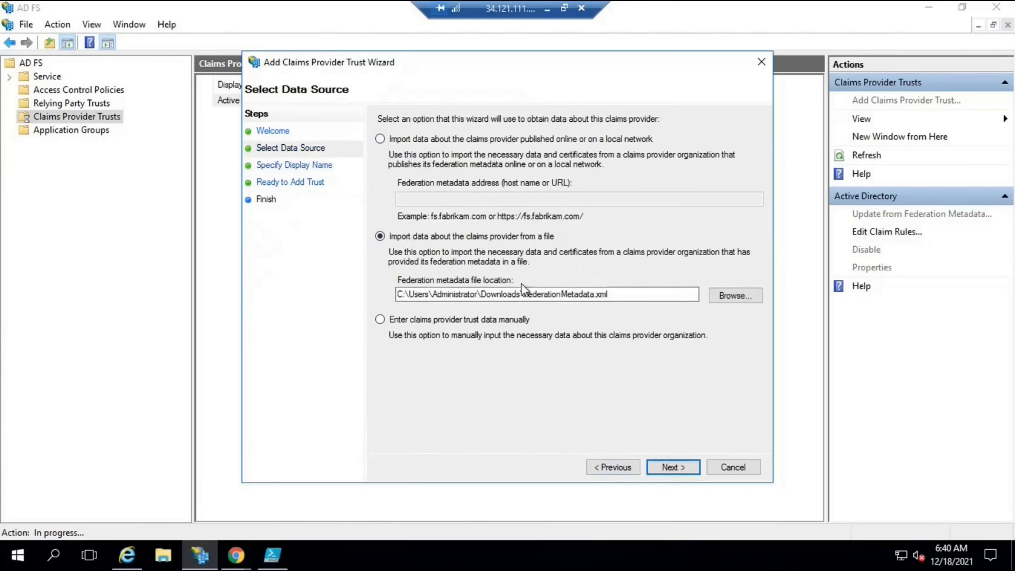
{"action": "left_click_drag", "start_coordinate": [627, 295], "coordinate": [212, 302]}
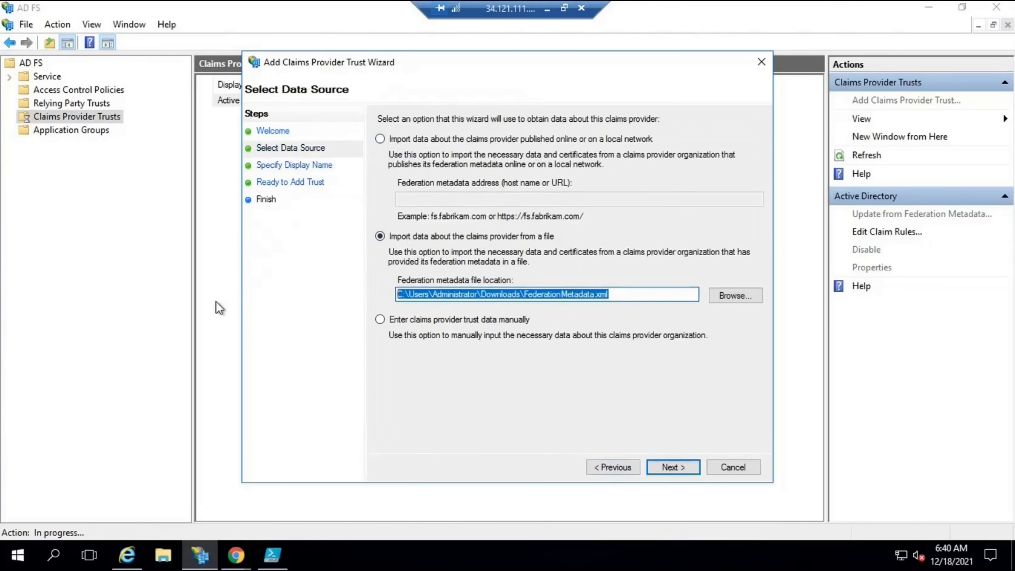
{"action": "key", "text": "Delete"}
{"action": "left_click", "coordinate": [382, 319]}
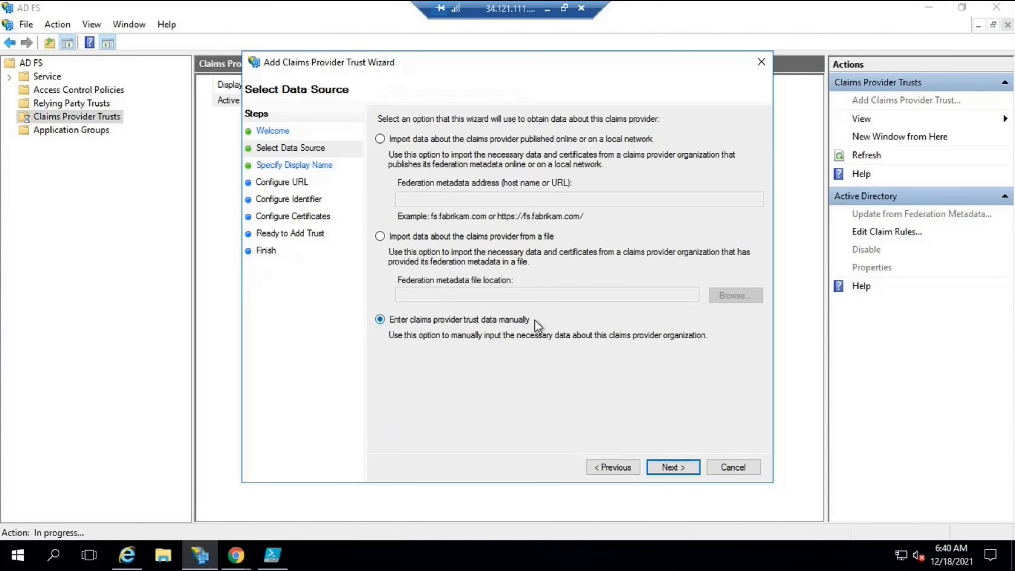
{"action": "left_click", "coordinate": [673, 467]}
{"action": "type", "text": "Test"}
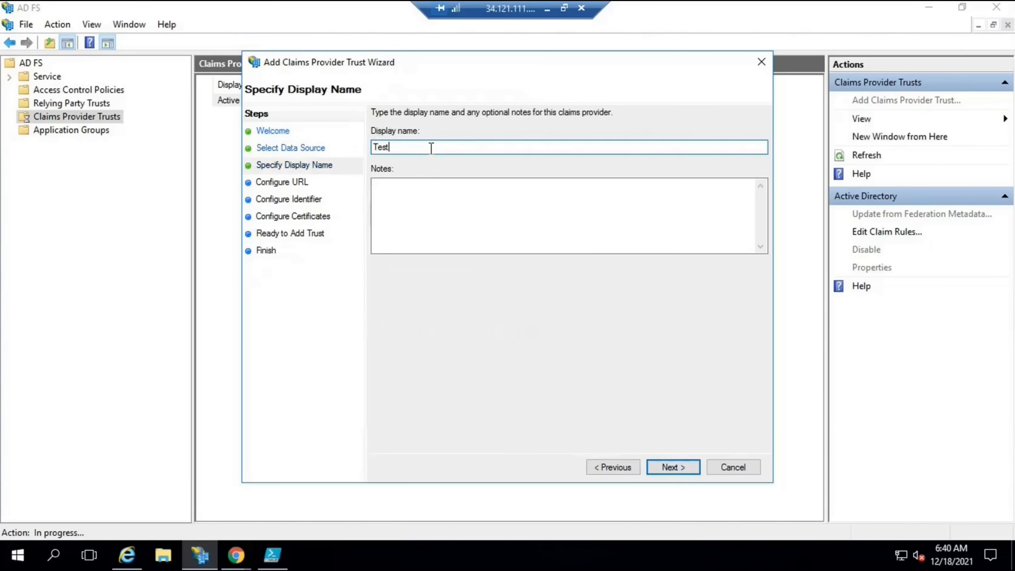
{"action": "left_click", "coordinate": [679, 467]}
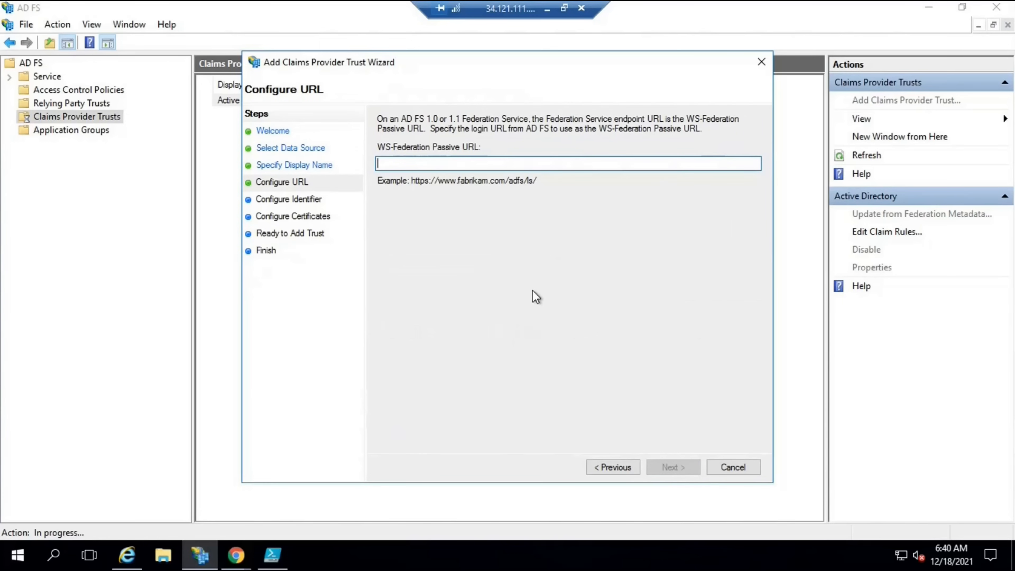
{"action": "type", "text": "ht"}
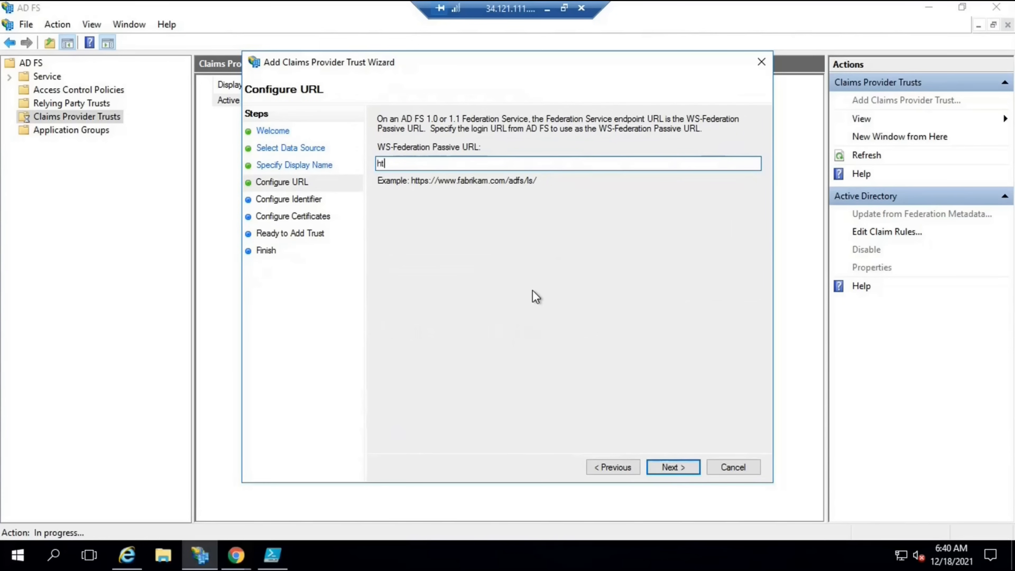
{"action": "type", "text": "tps://adfs.com"}
{"action": "left_click", "coordinate": [665, 468]}
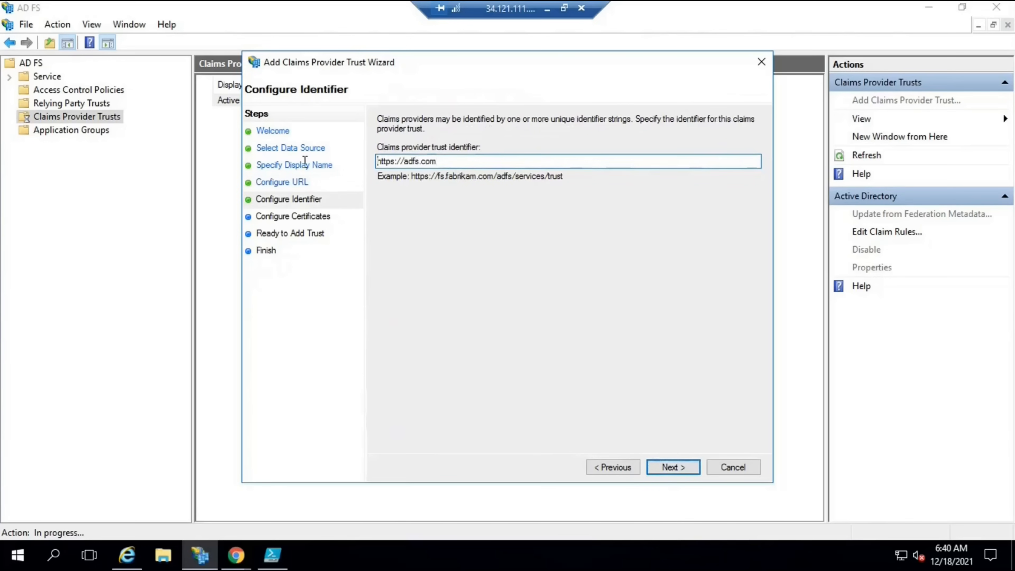
{"action": "left_click_drag", "start_coordinate": [442, 161], "coordinate": [305, 160]}
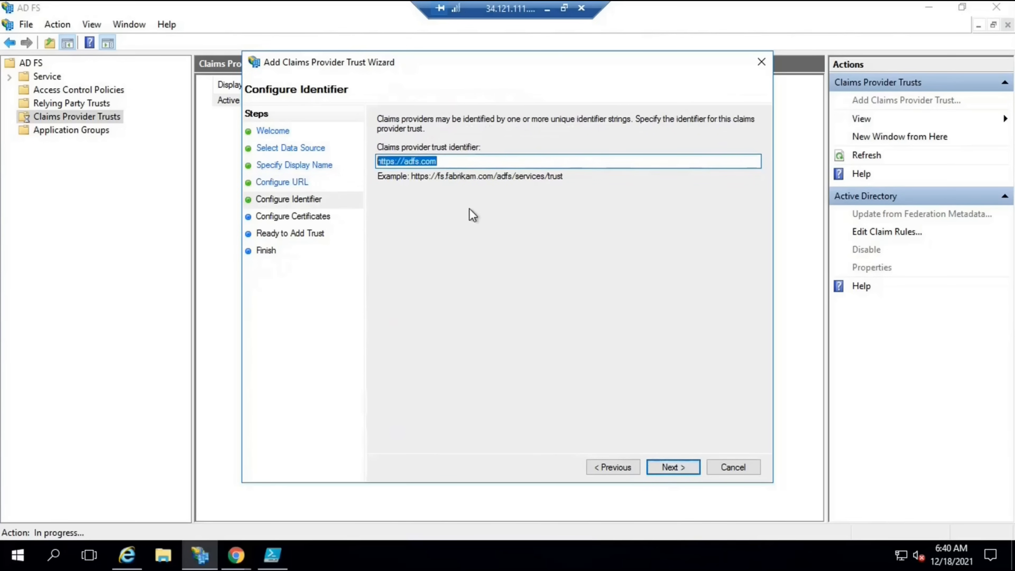
{"action": "left_click", "coordinate": [446, 161]}
{"action": "key", "text": "BackSpace"}
{"action": "key", "text": "BackSpace"}
{"action": "key", "text": "BackSpace"}
{"action": "key", "text": "BackSpace"}
{"action": "key", "text": "BackSpace"}
{"action": "key", "text": "BackSpace"}
{"action": "key", "text": "BackSpace"}
{"action": "key", "text": "BackSpace"}
{"action": "type", "text": "claims"}
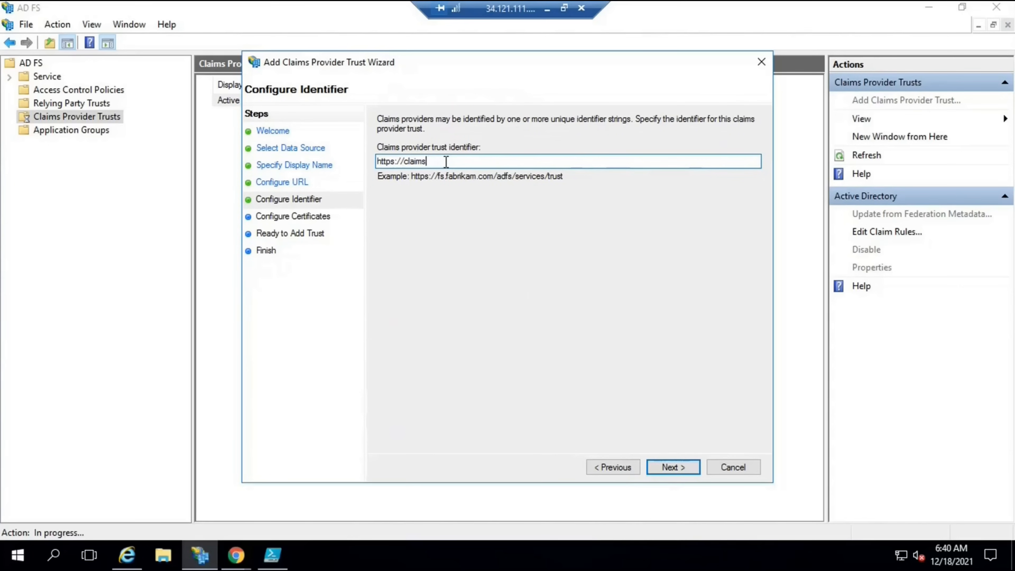
{"action": "type", "text": "provider.com"}
{"action": "left_click", "coordinate": [675, 468]}
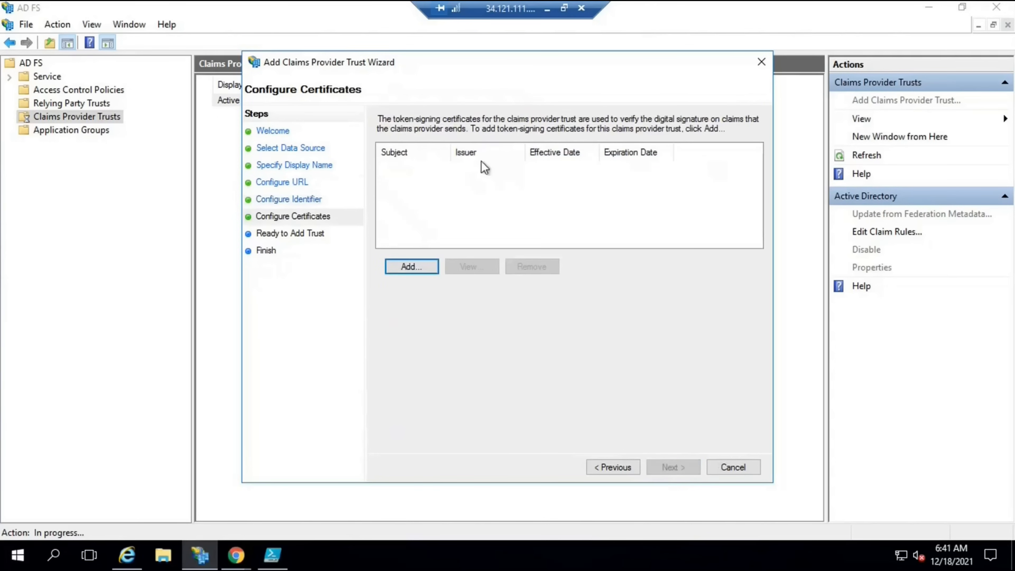
Add the TokenSigning certificate from Downloads as the trust's signing certificate
{"action": "left_click", "coordinate": [412, 266]}
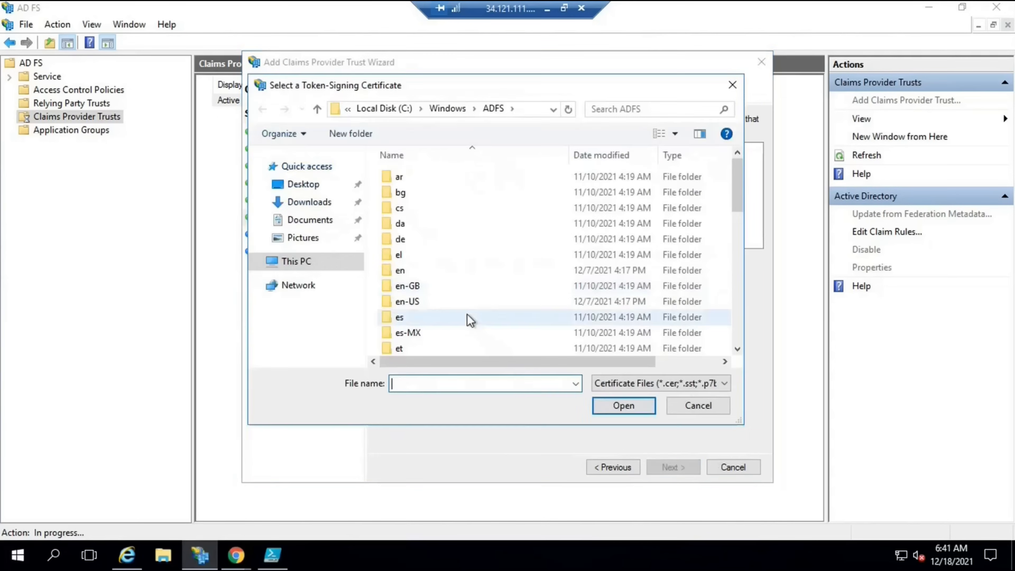
{"action": "left_click", "coordinate": [310, 202]}
{"action": "double_click", "coordinate": [406, 178]}
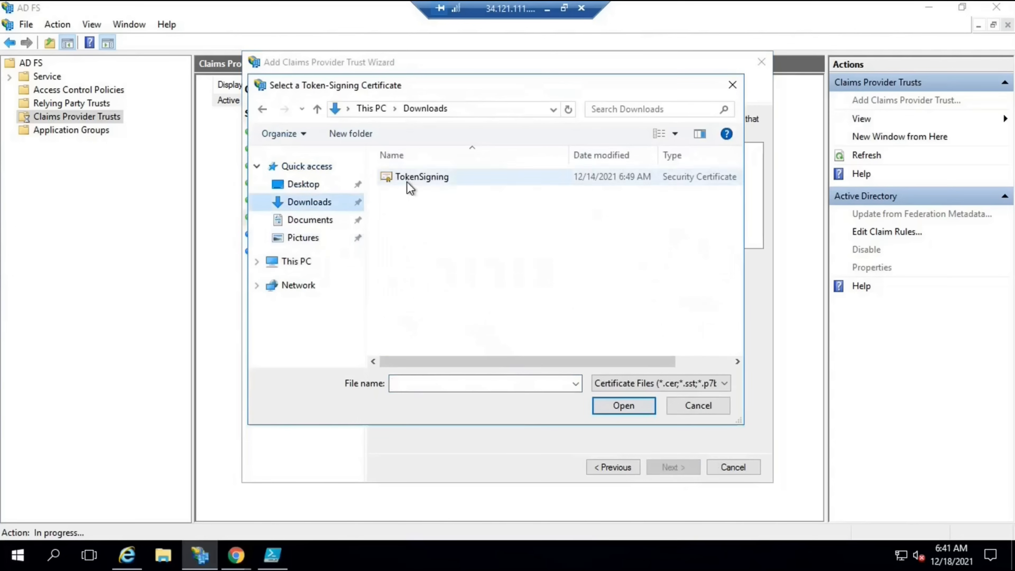
{"action": "left_click", "coordinate": [670, 469]}
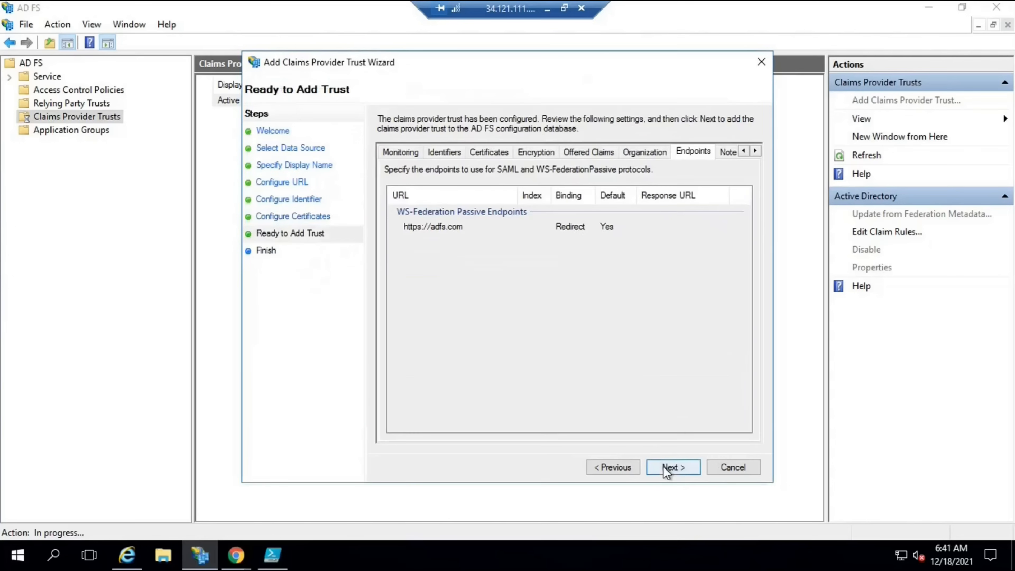
Review every settings tab, add the manual Test trust, and close the wizard
{"action": "left_click", "coordinate": [401, 151]}
{"action": "left_click", "coordinate": [443, 152]}
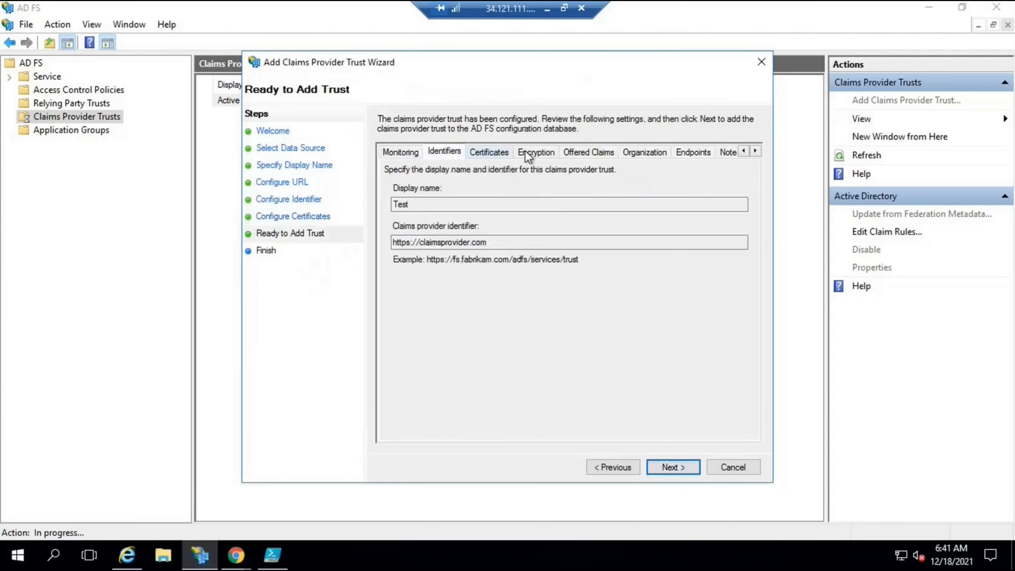
{"action": "left_click", "coordinate": [488, 151]}
{"action": "left_click", "coordinate": [535, 152]}
{"action": "left_click", "coordinate": [588, 151]}
{"action": "left_click", "coordinate": [644, 152]}
{"action": "left_click", "coordinate": [692, 152]}
{"action": "left_click", "coordinate": [727, 152]}
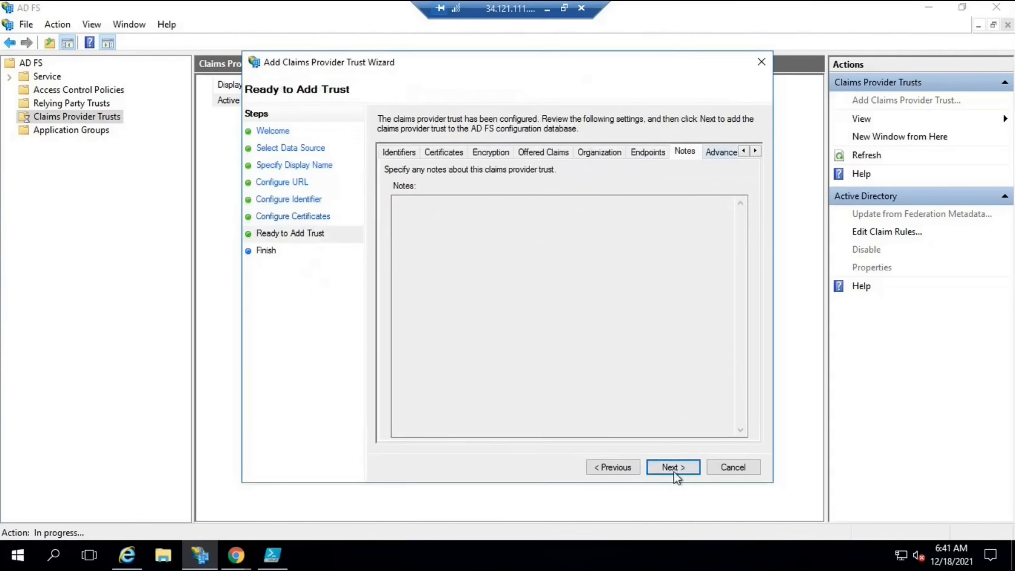
{"action": "left_click", "coordinate": [674, 467]}
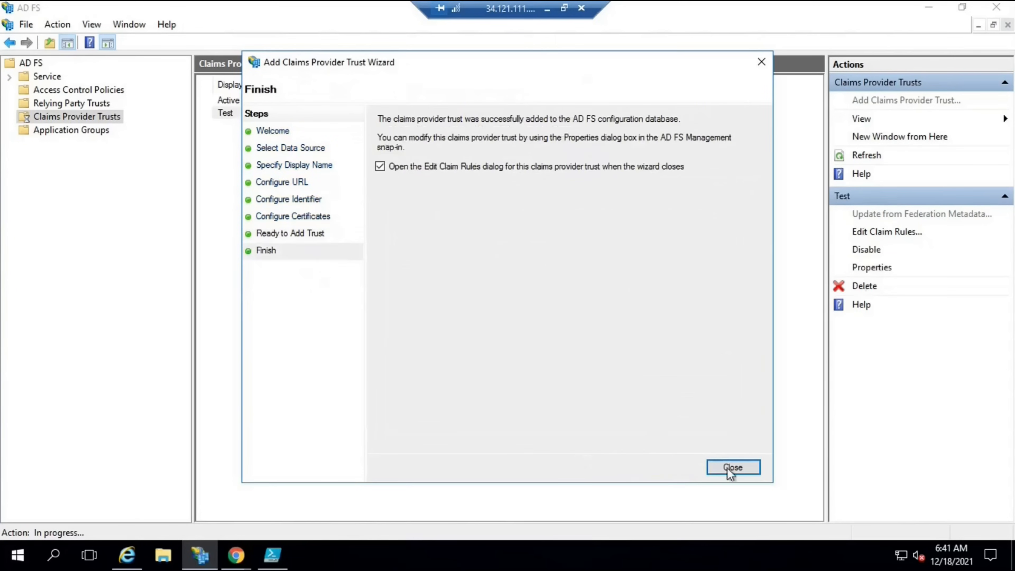
{"action": "left_click", "coordinate": [732, 467]}
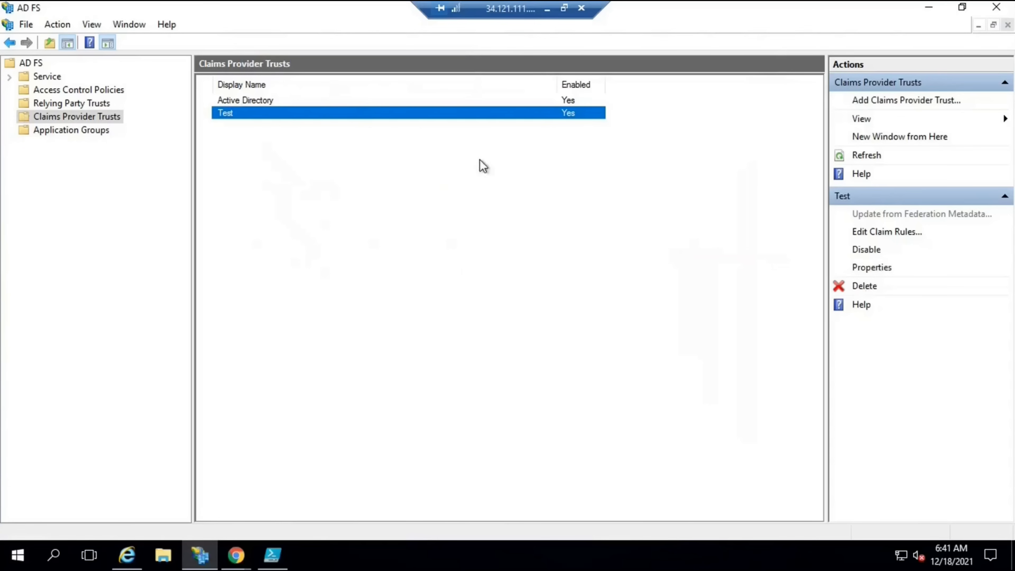
Delete the Test trust, confirming with Yes, and restart the add-trust wizard
{"action": "left_click", "coordinate": [865, 286]}
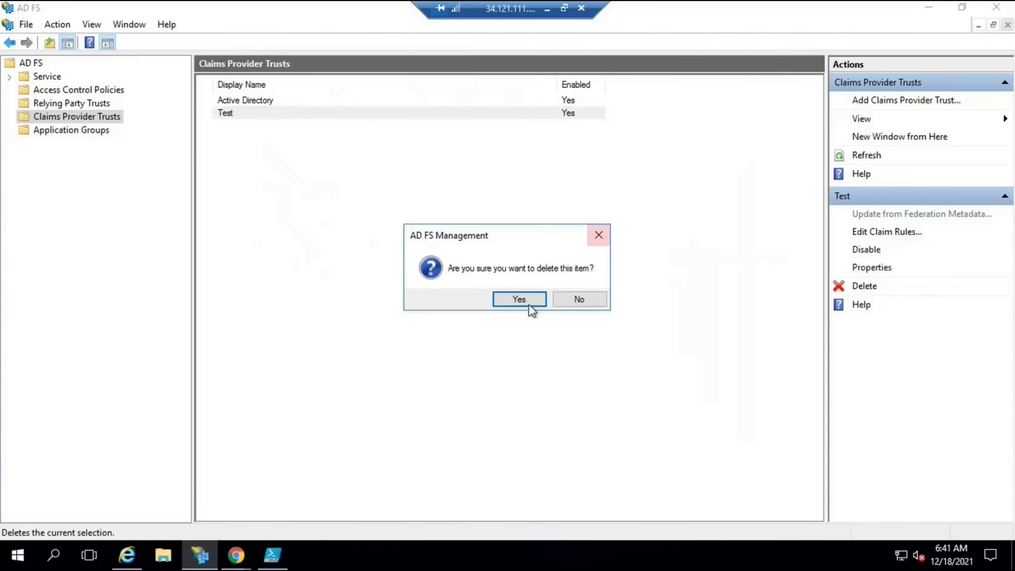
{"action": "left_click", "coordinate": [519, 300]}
{"action": "left_click", "coordinate": [911, 101]}
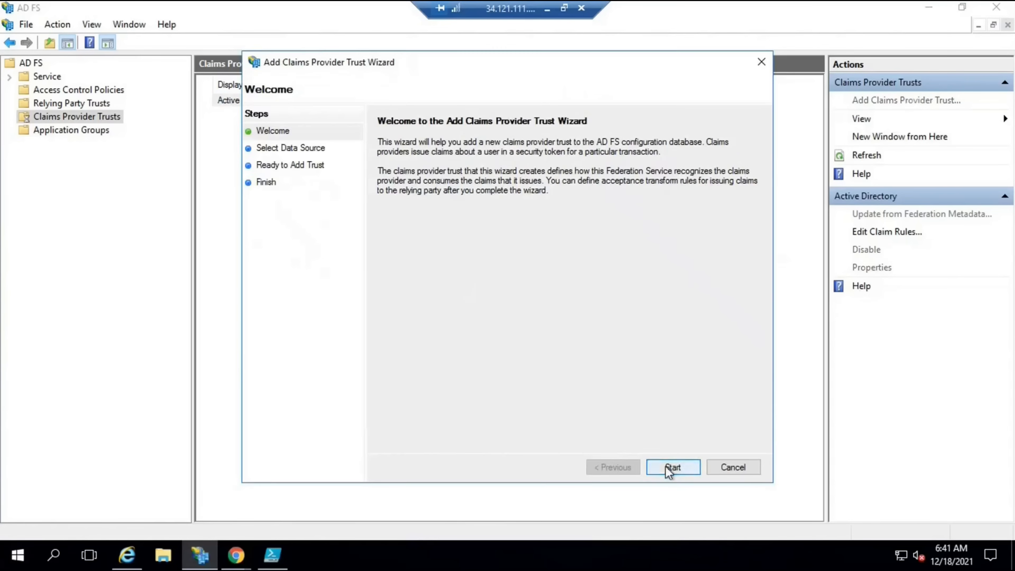
Import Downloads\FederationMetadata.xml and enter Test as the display name
{"action": "key", "text": "Return"}
{"action": "left_click", "coordinate": [381, 236]}
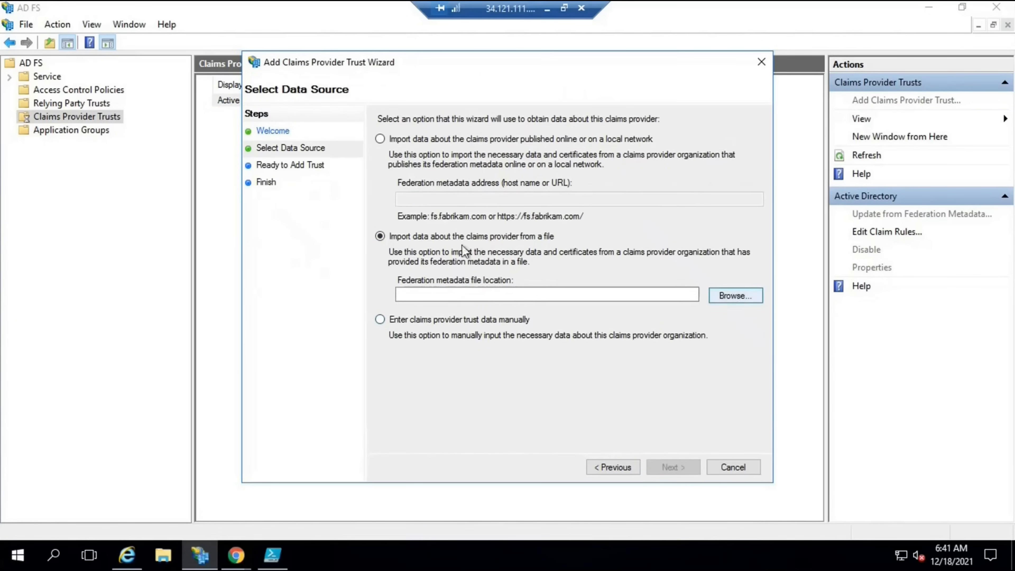
{"action": "left_click", "coordinate": [735, 295]}
{"action": "left_click", "coordinate": [308, 202]}
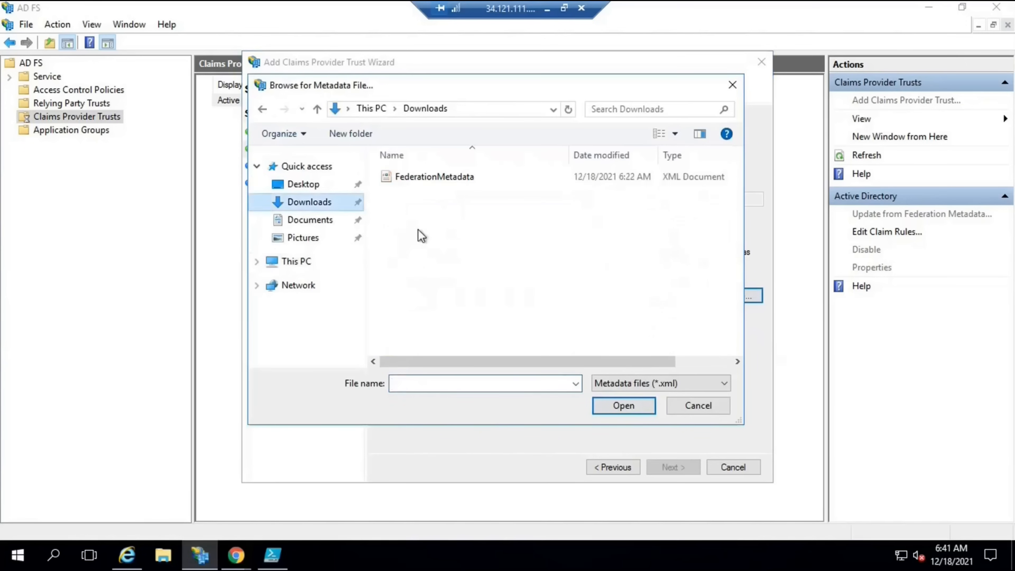
{"action": "double_click", "coordinate": [425, 176]}
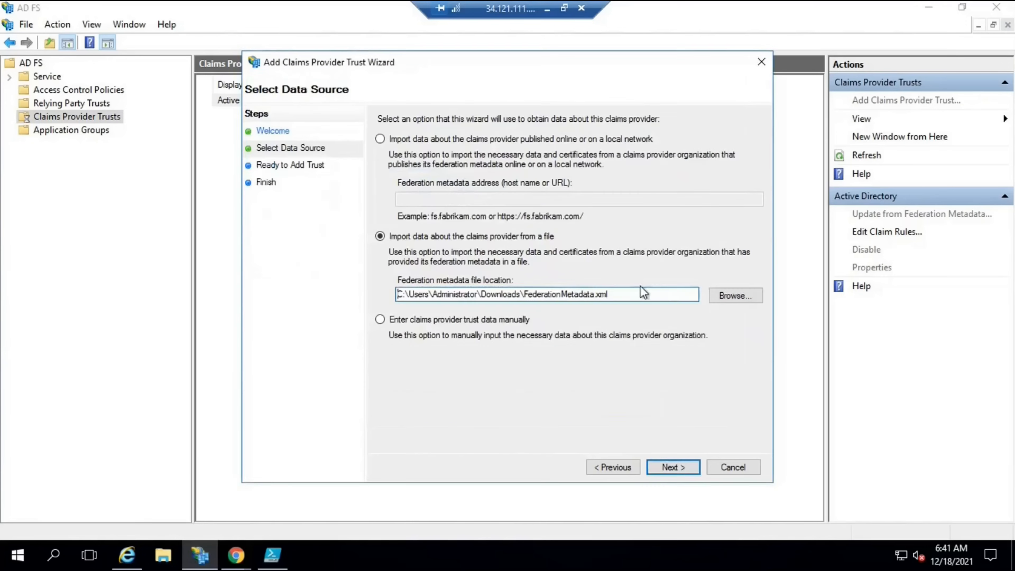
{"action": "left_click", "coordinate": [678, 462]}
{"action": "type", "text": "Test"}
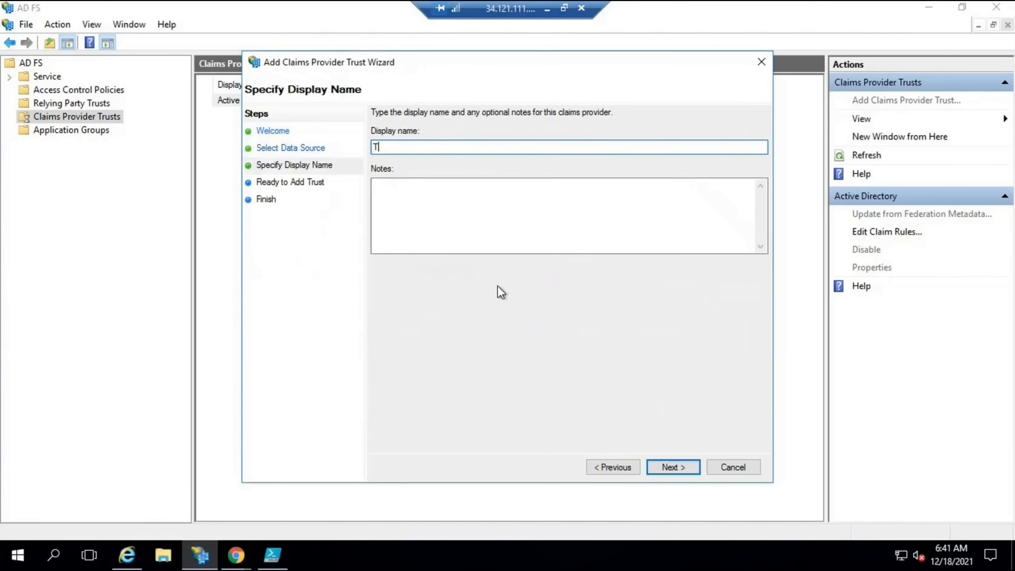
{"action": "left_click", "coordinate": [663, 469]}
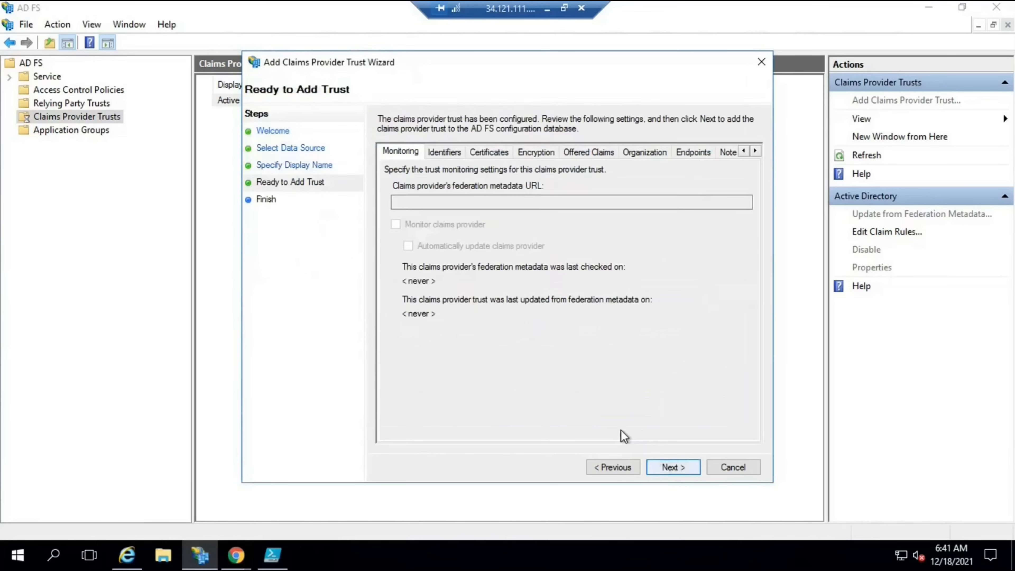
Check Test's identifiers, signing certificate subject, endpoints and monitoring, then add the trust
{"action": "left_click", "coordinate": [439, 153]}
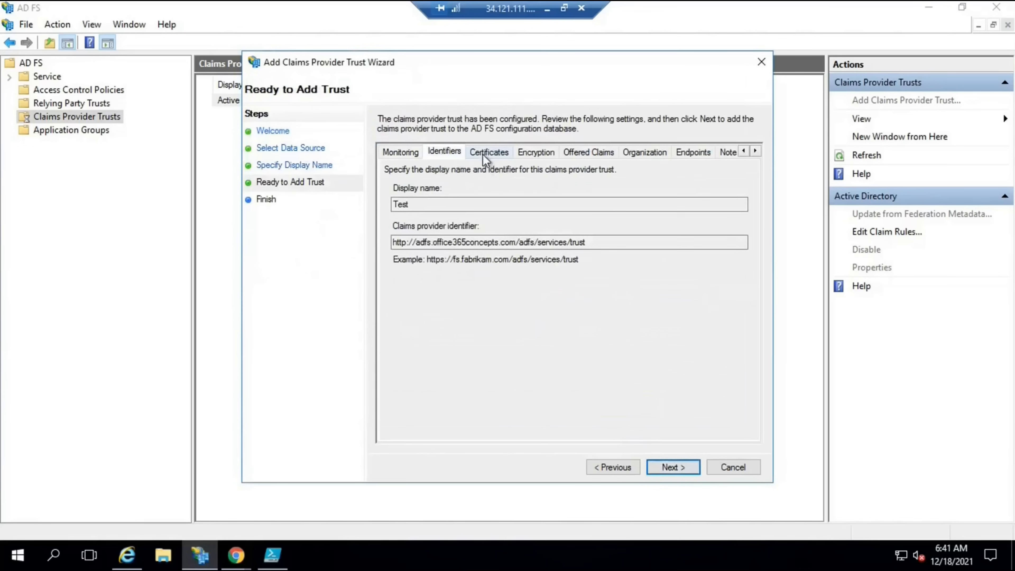
{"action": "left_click", "coordinate": [483, 155]}
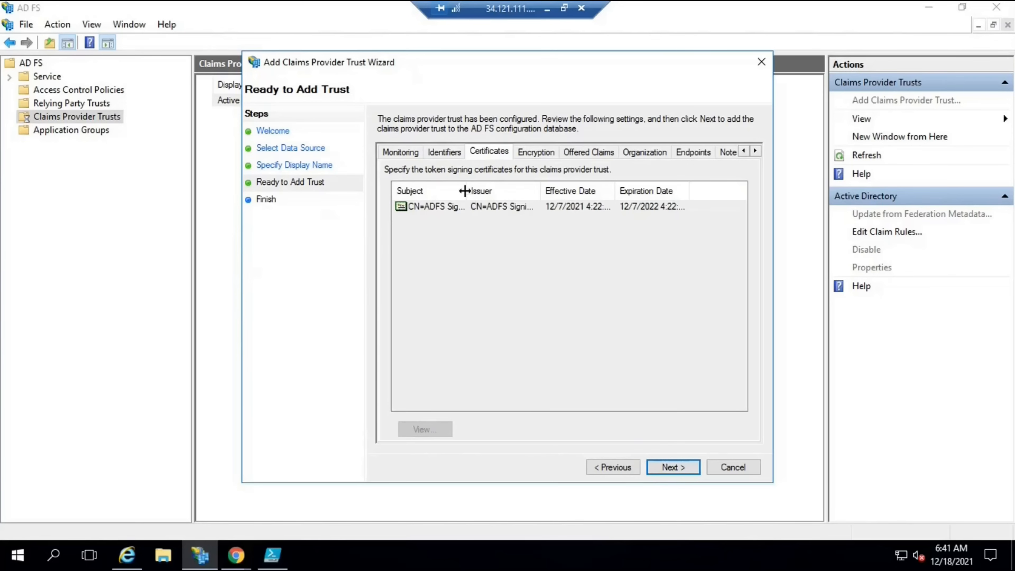
{"action": "left_click_drag", "start_coordinate": [484, 192], "coordinate": [508, 234]}
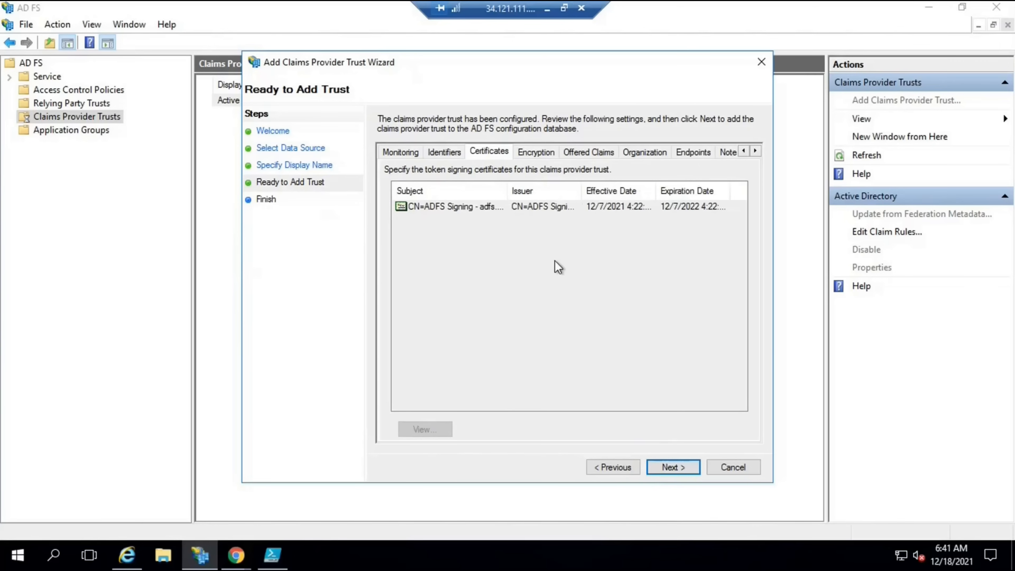
{"action": "left_click", "coordinate": [694, 151]}
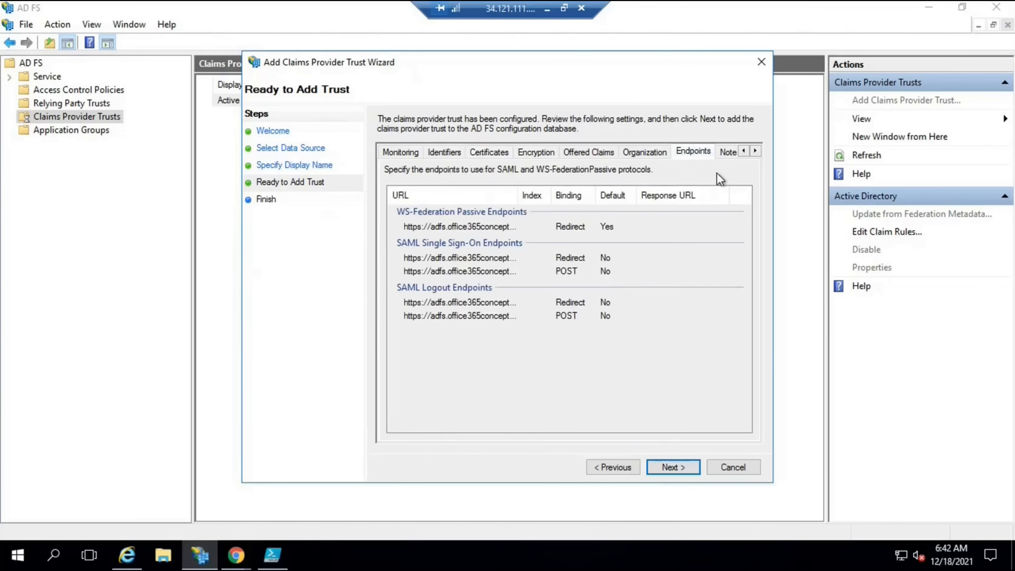
{"action": "left_click", "coordinate": [419, 154]}
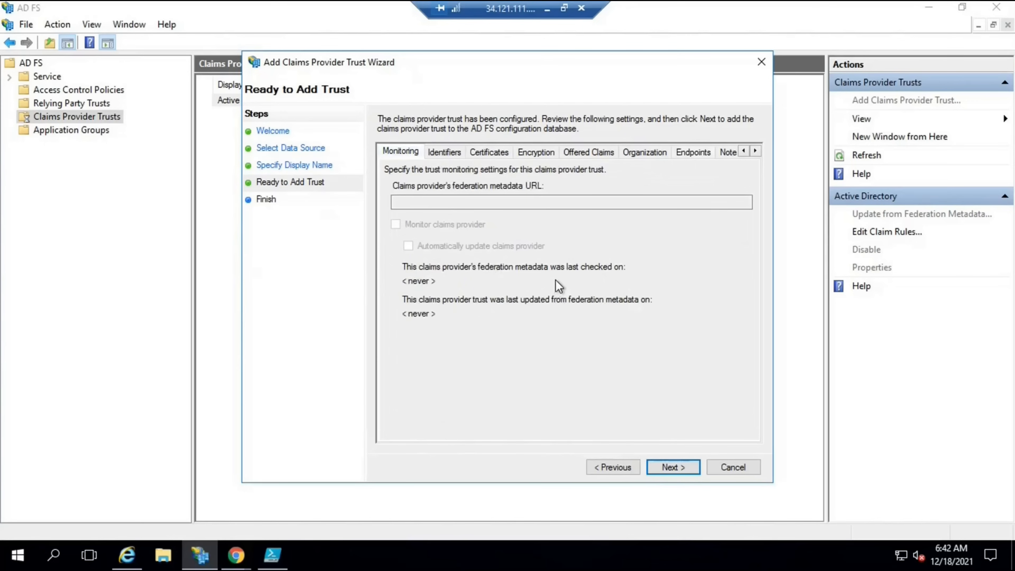
{"action": "left_click", "coordinate": [668, 471]}
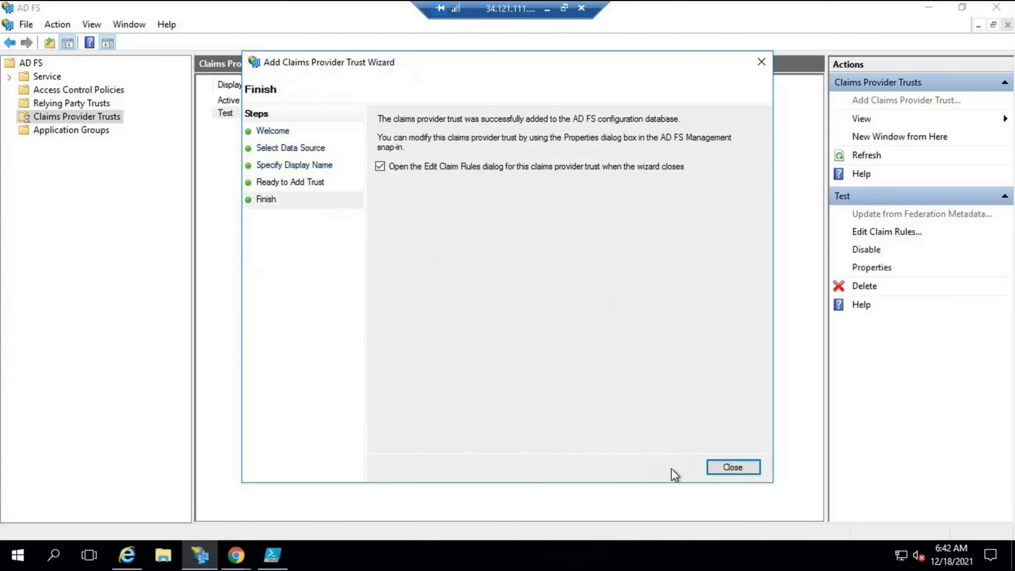
Close the wizard, then open Test's properties and cancel without changes
{"action": "left_click", "coordinate": [733, 467]}
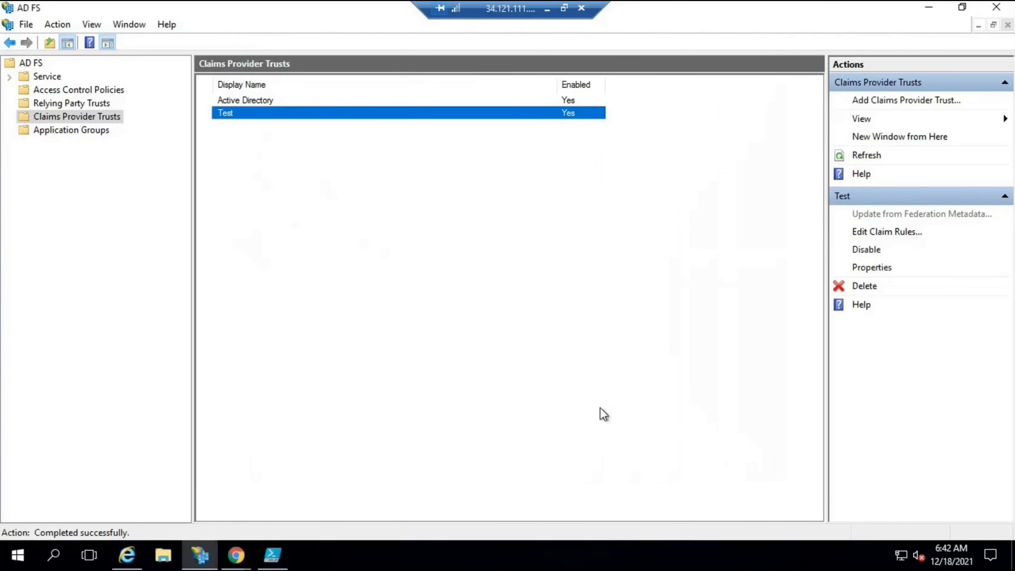
{"action": "double_click", "coordinate": [363, 113]}
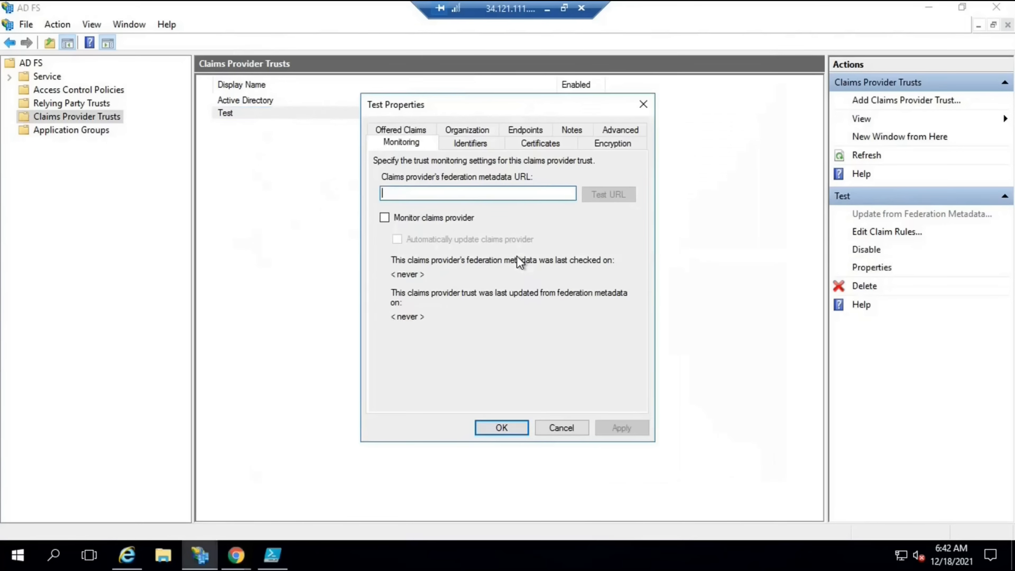
{"action": "left_click", "coordinate": [544, 426]}
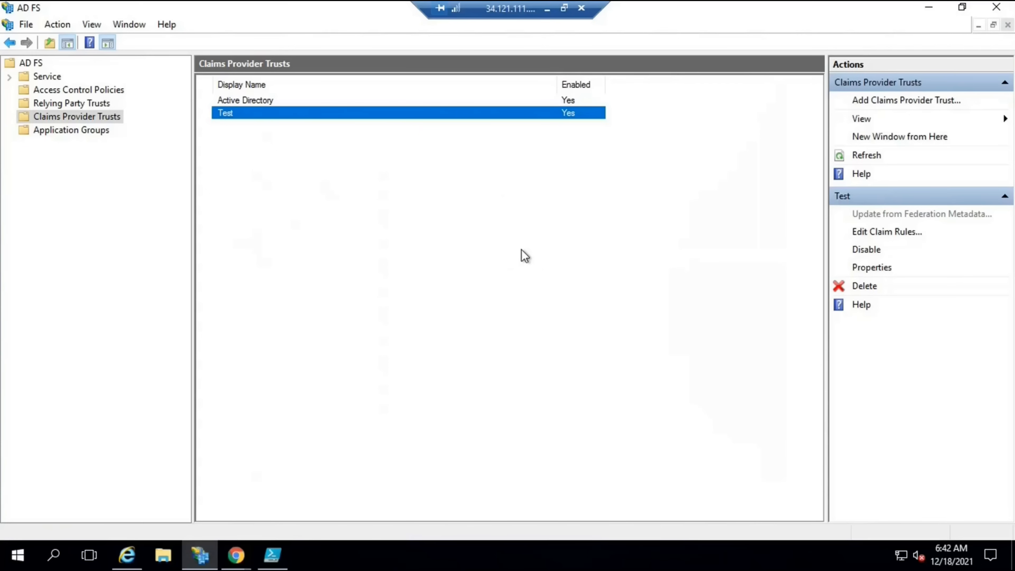
Add an LDAP-attribute claim rule for Test named 'Test Rule' using the Active Directory store
{"action": "left_click", "coordinate": [870, 235]}
{"action": "left_click_drag", "start_coordinate": [277, 115], "coordinate": [371, 108]}
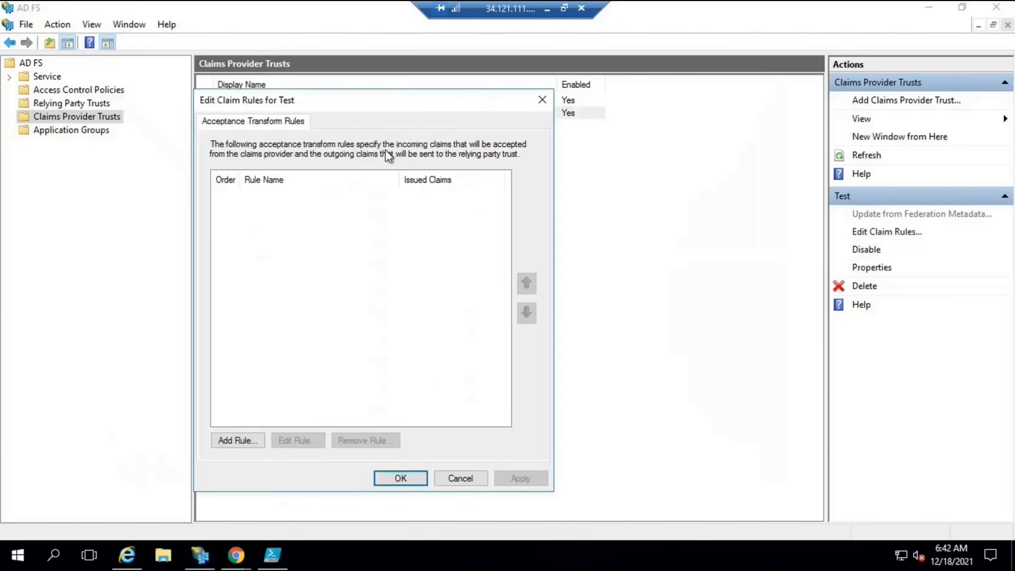
{"action": "left_click", "coordinate": [288, 436]}
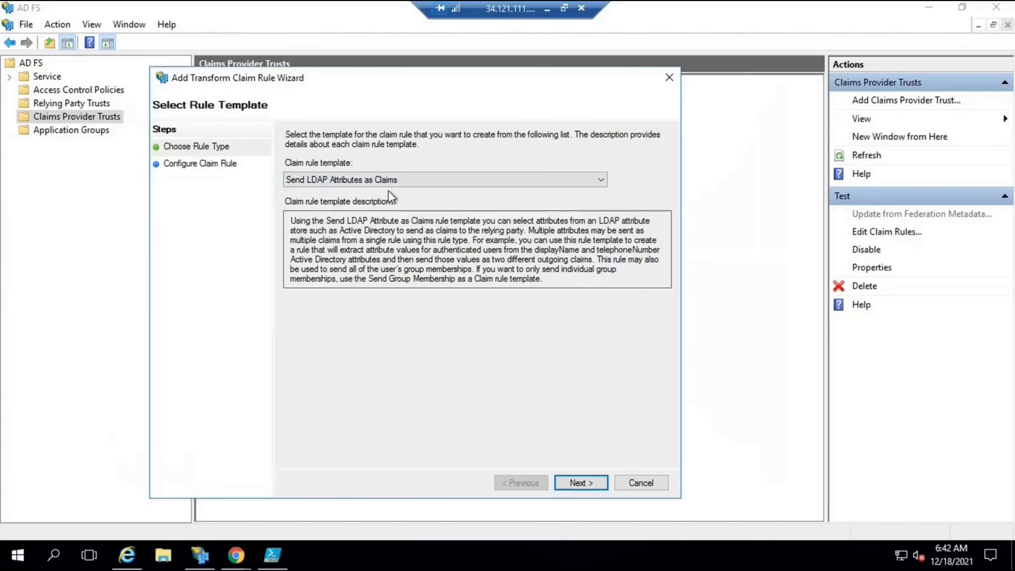
{"action": "left_click", "coordinate": [581, 483]}
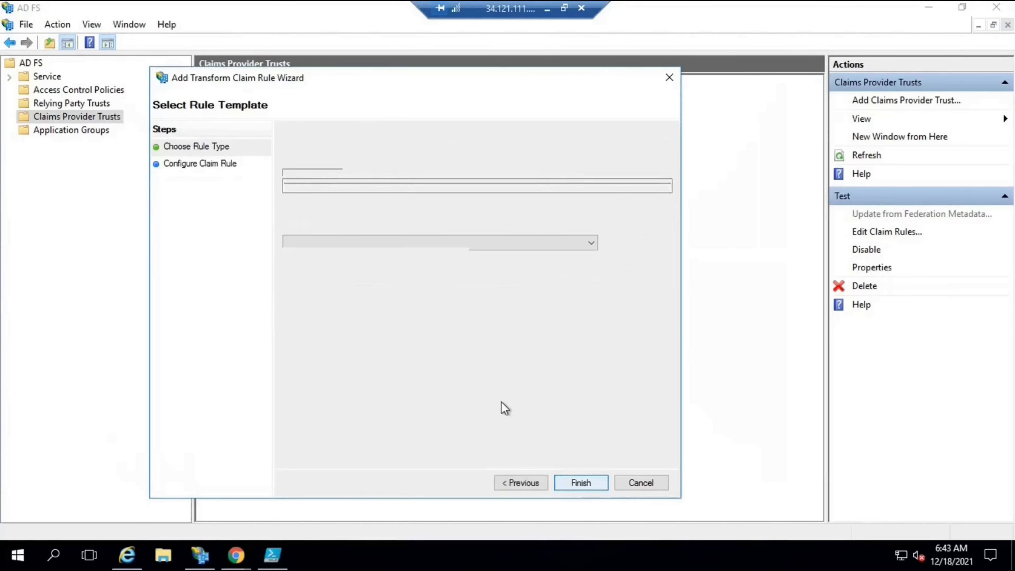
{"action": "type", "text": "Test "}
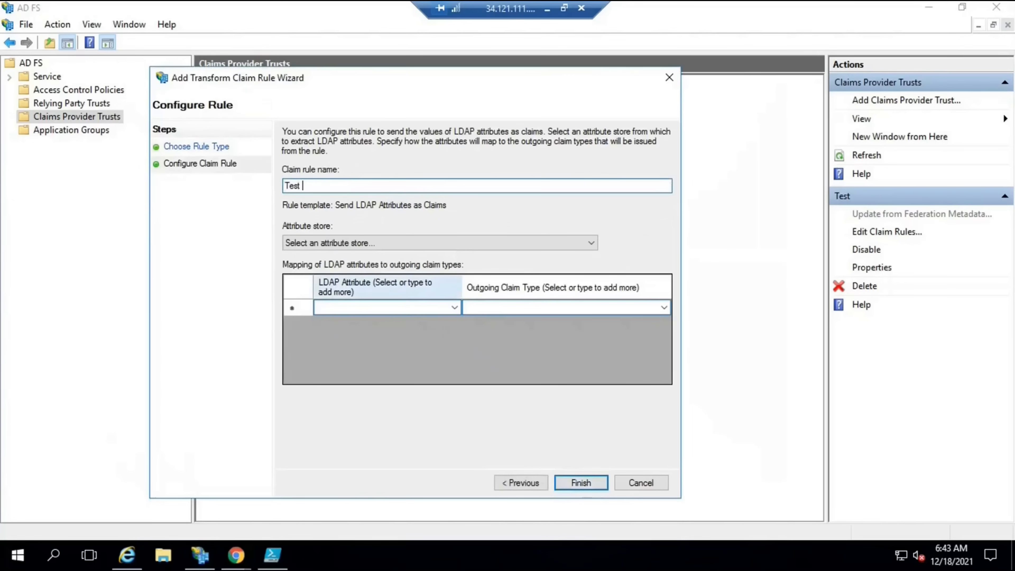
{"action": "type", "text": "Rule"}
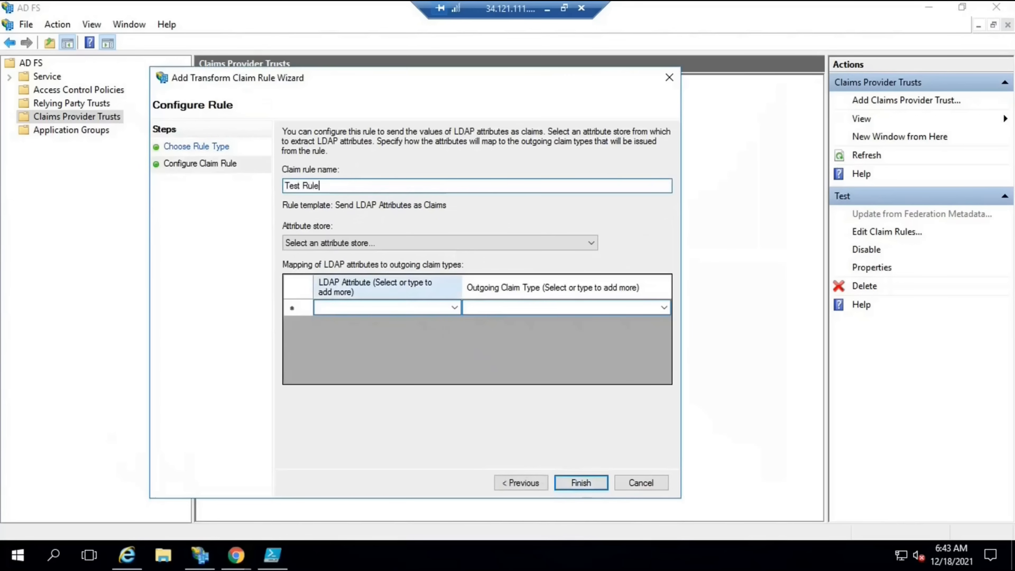
{"action": "left_click", "coordinate": [367, 240]}
{"action": "left_click", "coordinate": [353, 266]}
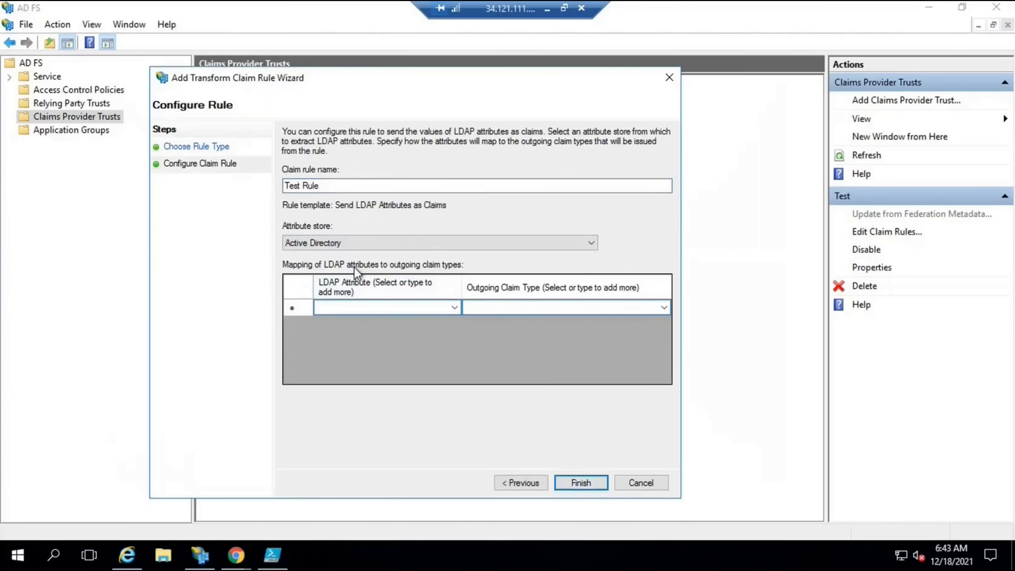
Map E-Mail-Addresses to the E-Mail Address outgoing claim, finish, apply and OK
{"action": "left_click", "coordinate": [453, 307]}
{"action": "left_click", "coordinate": [454, 308]}
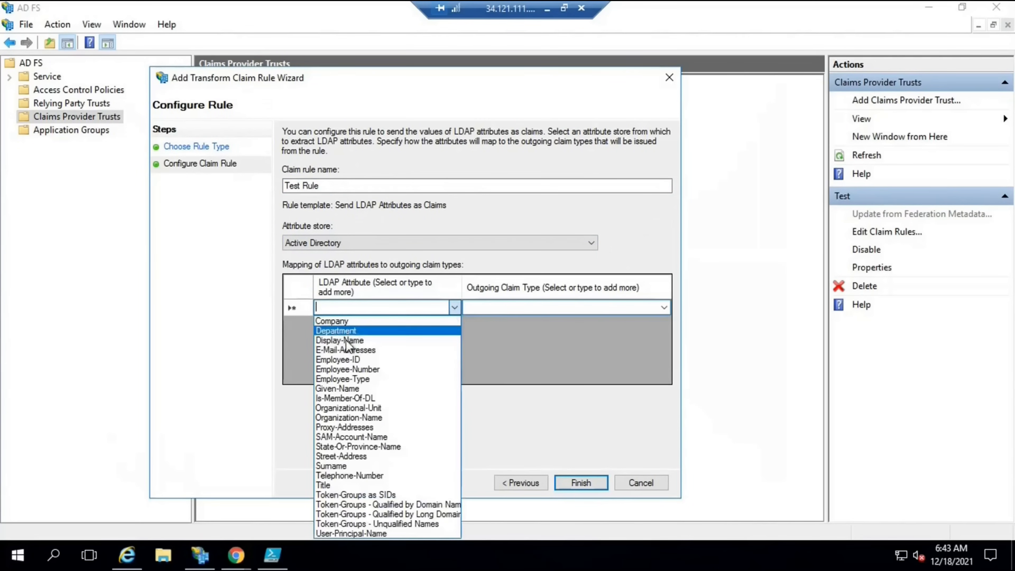
{"action": "left_click", "coordinate": [388, 350]}
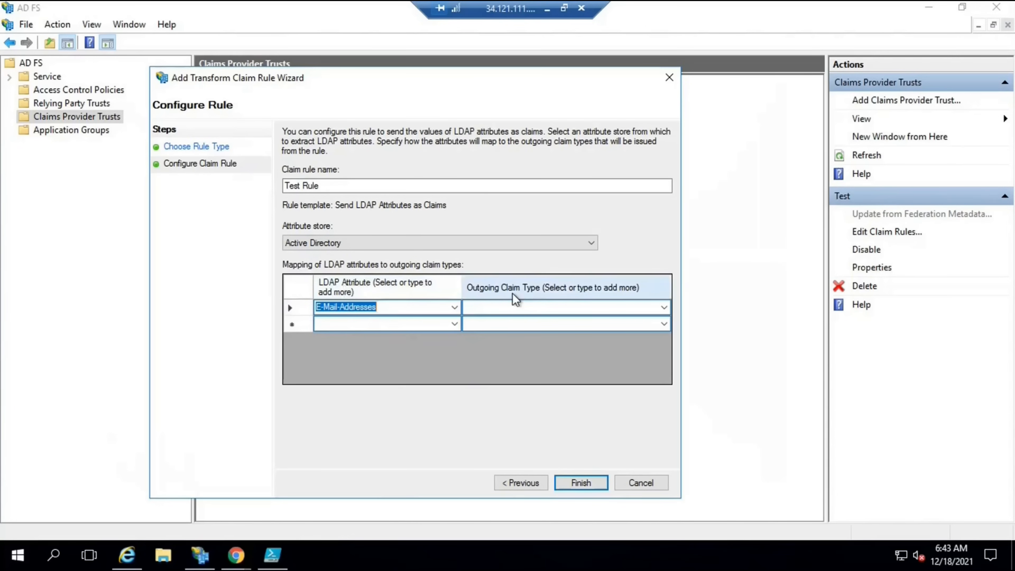
{"action": "left_click", "coordinate": [666, 308]}
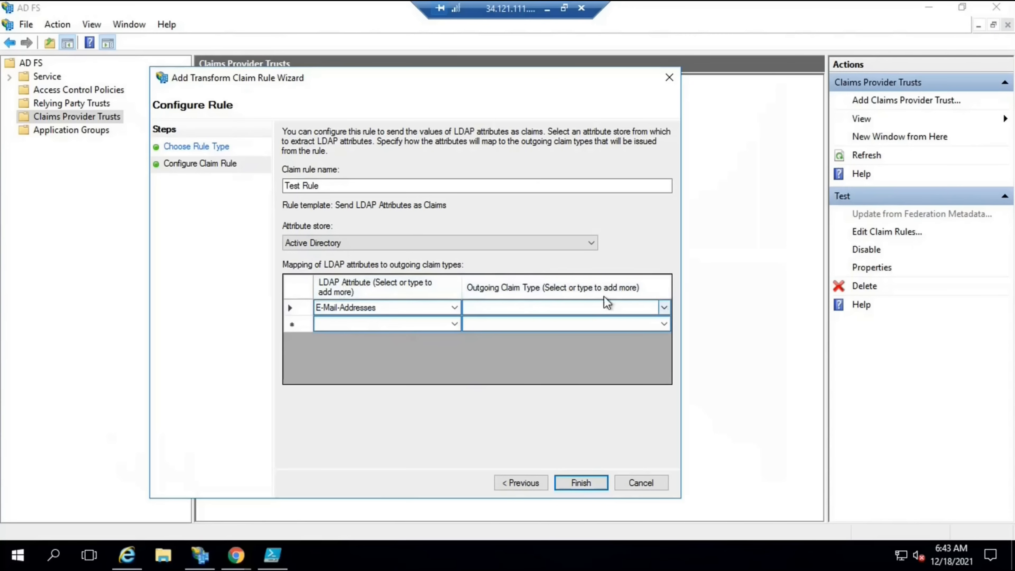
{"action": "left_click", "coordinate": [664, 308]}
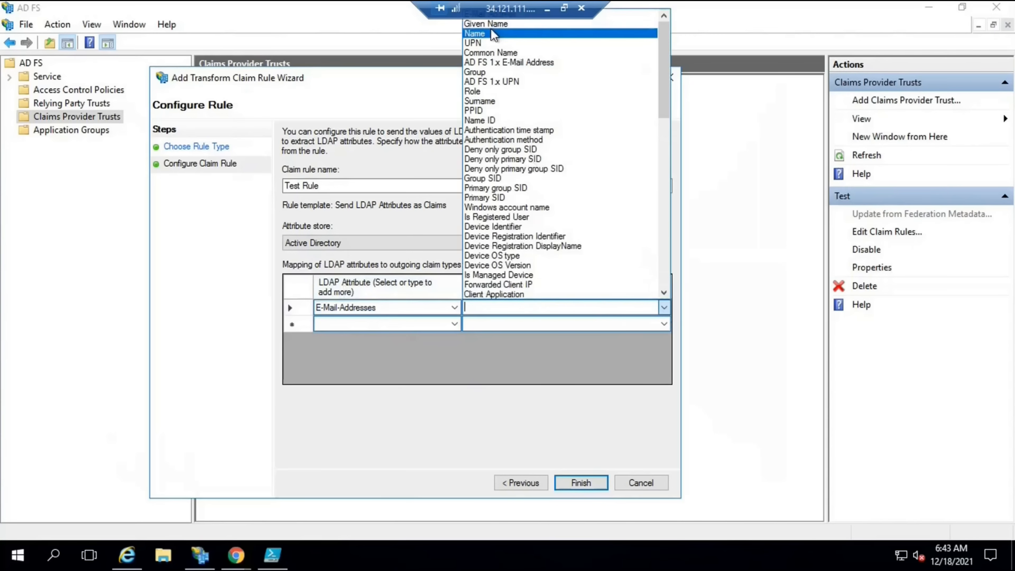
{"action": "left_click_drag", "start_coordinate": [588, 14], "coordinate": [428, 14]}
{"action": "left_click", "coordinate": [495, 14]}
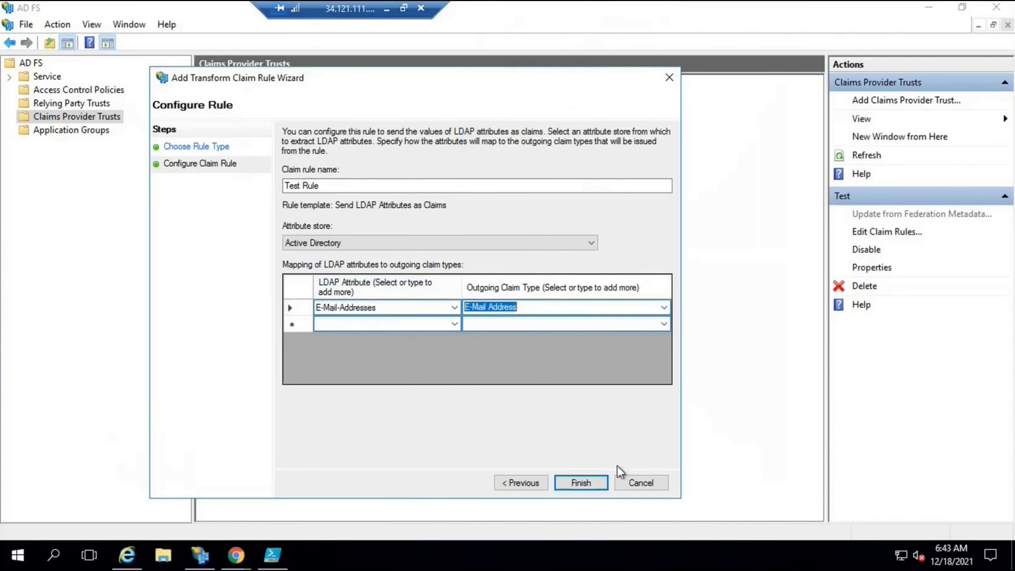
{"action": "left_click", "coordinate": [575, 484]}
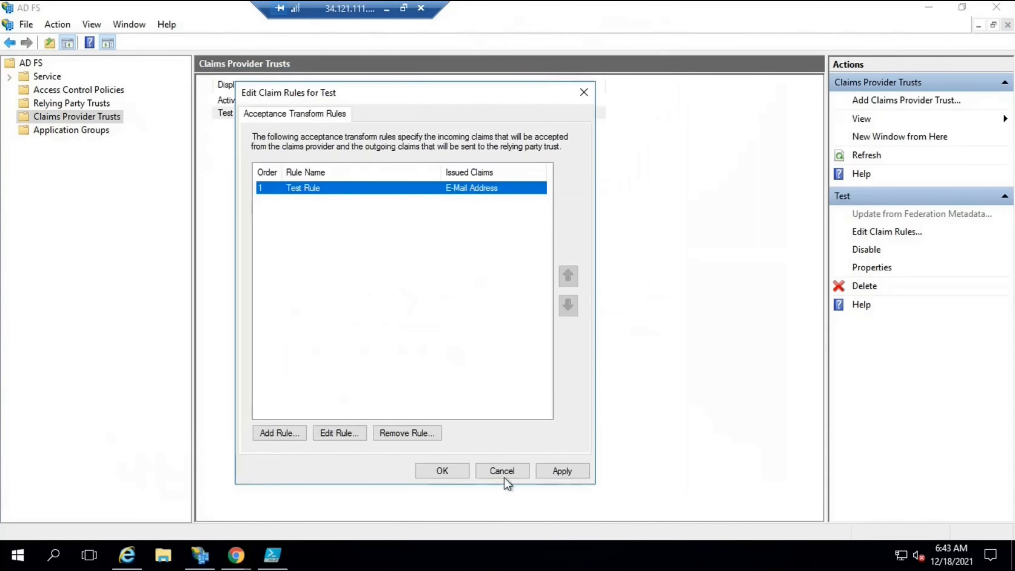
{"action": "left_click", "coordinate": [545, 473]}
{"action": "key", "text": "Return"}
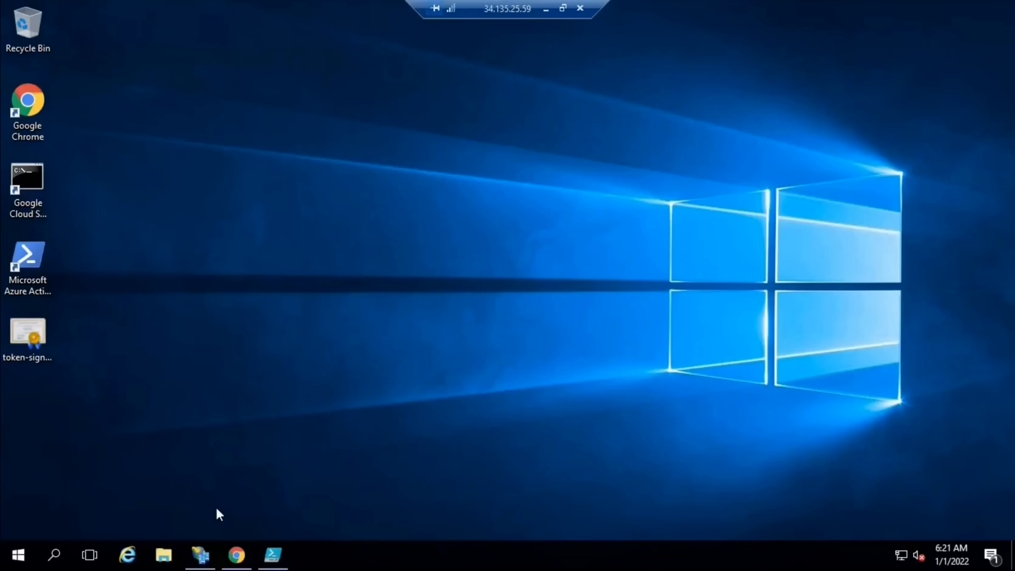
Open Service > Certificates and select the service communications, token-decrypting and token-signing certificates
{"action": "left_click", "coordinate": [200, 554]}
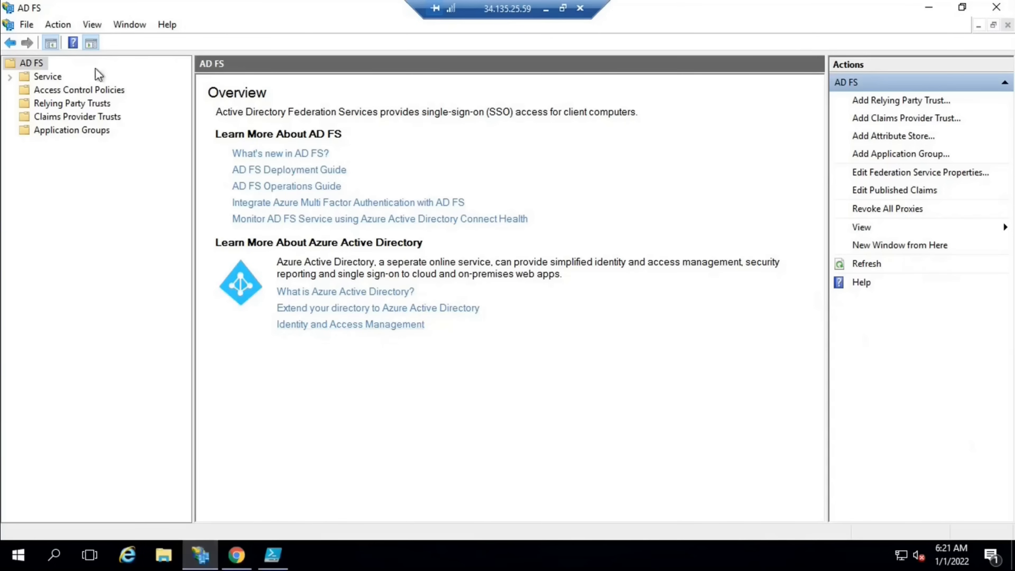
{"action": "left_click", "coordinate": [10, 77]}
{"action": "left_click", "coordinate": [70, 116]}
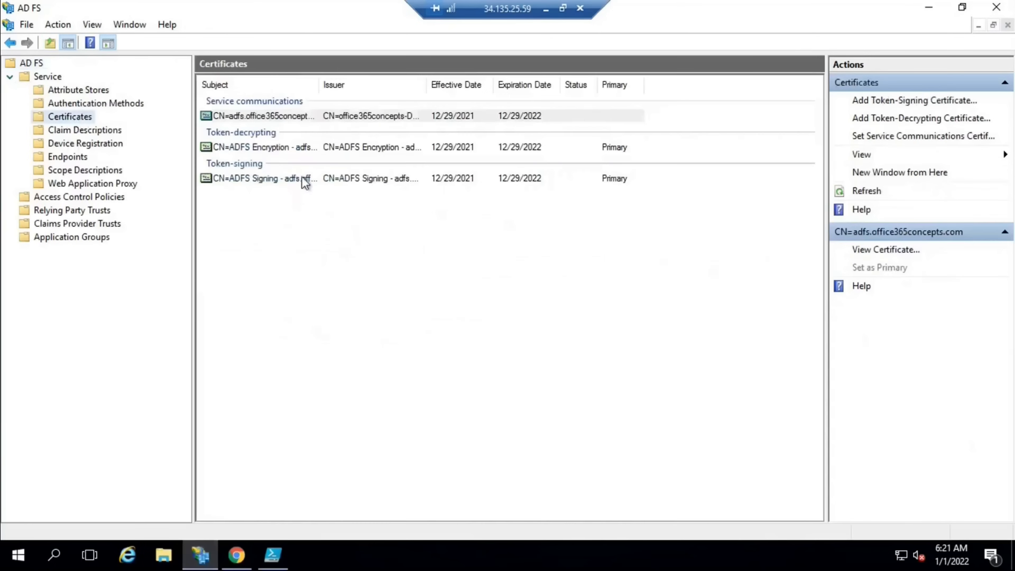
{"action": "left_click", "coordinate": [257, 117]}
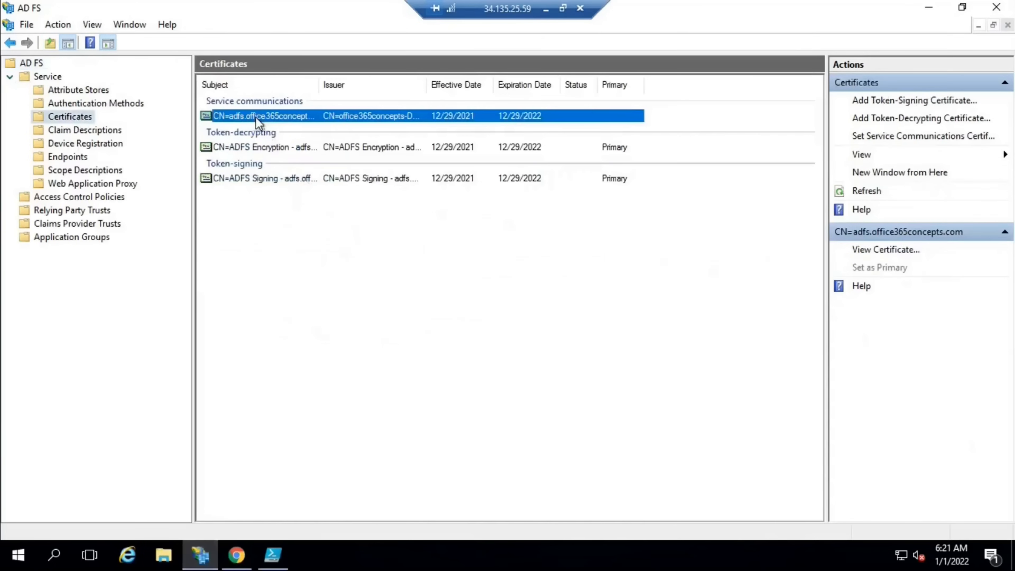
{"action": "left_click", "coordinate": [264, 151]}
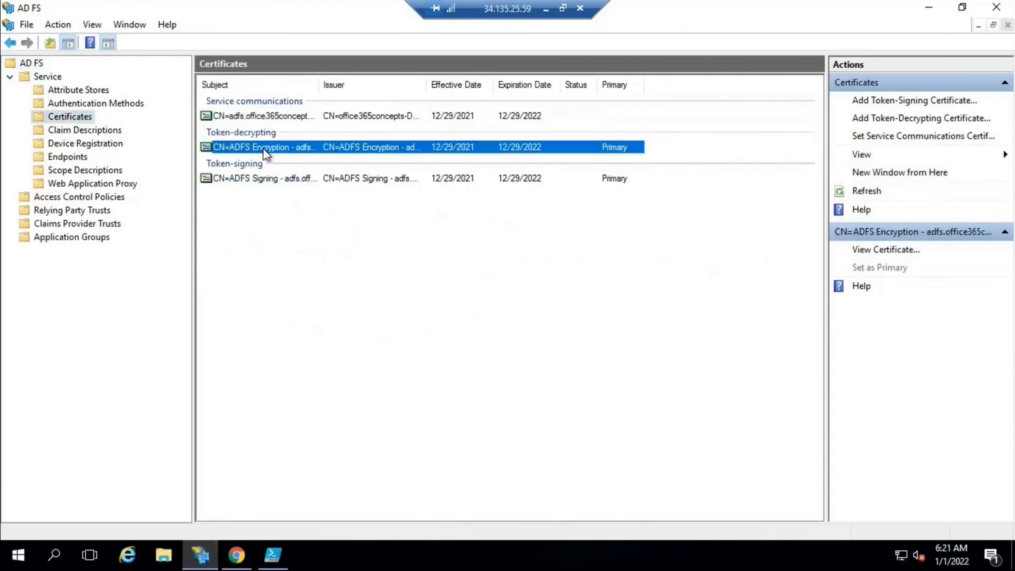
{"action": "left_click", "coordinate": [262, 178]}
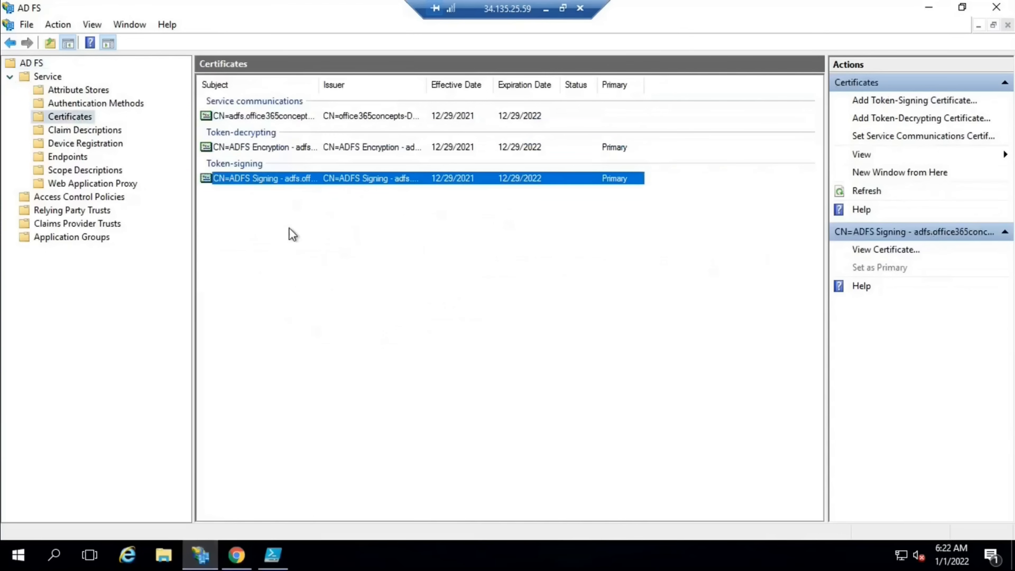
{"action": "left_click", "coordinate": [241, 117]}
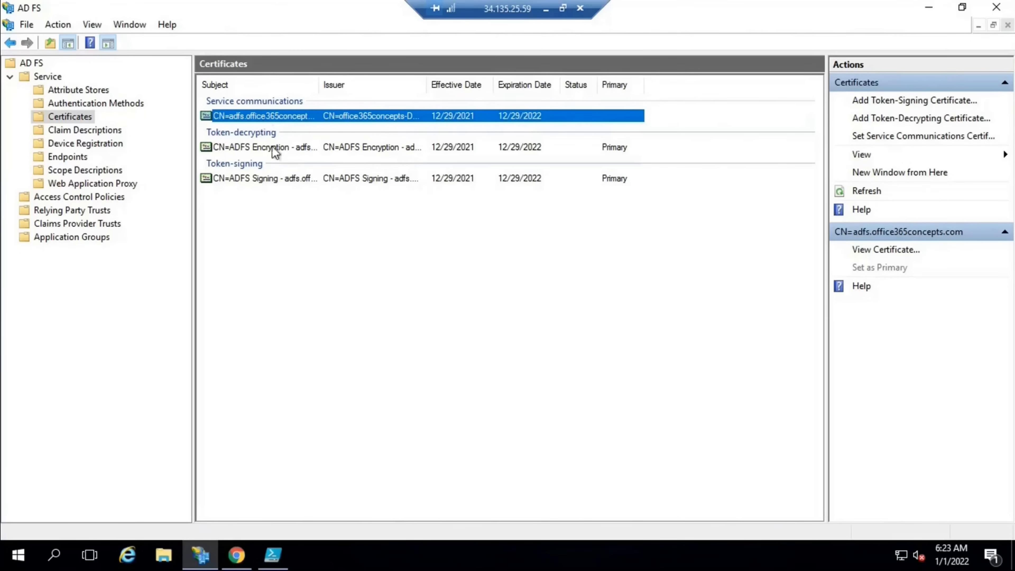
In PowerShell ISE, run Get-AdfsEndpoint | fl *fullurl* to list every AD FS endpoint URL
{"action": "left_click", "coordinate": [273, 555]}
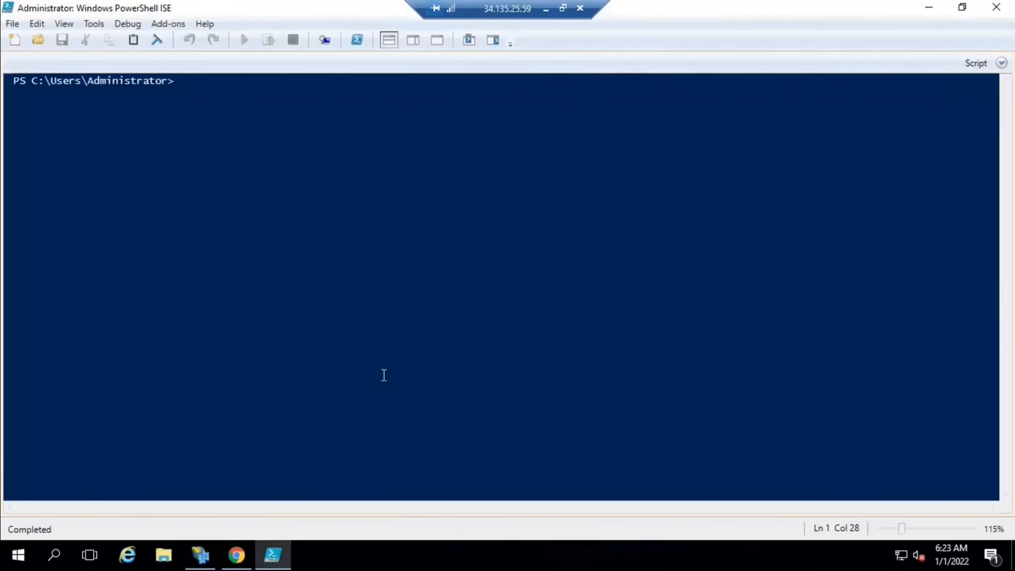
{"action": "type", "text": "get-adfsendpo"}
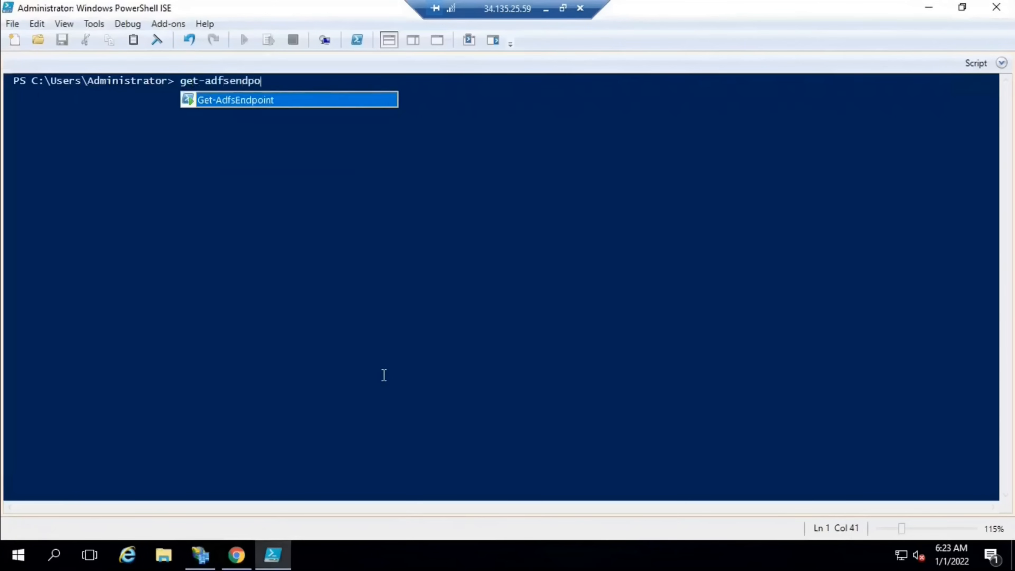
{"action": "key", "text": "Tab"}
{"action": "type", "text": "| fl *"}
{"action": "type", "text": "fullurl*"}
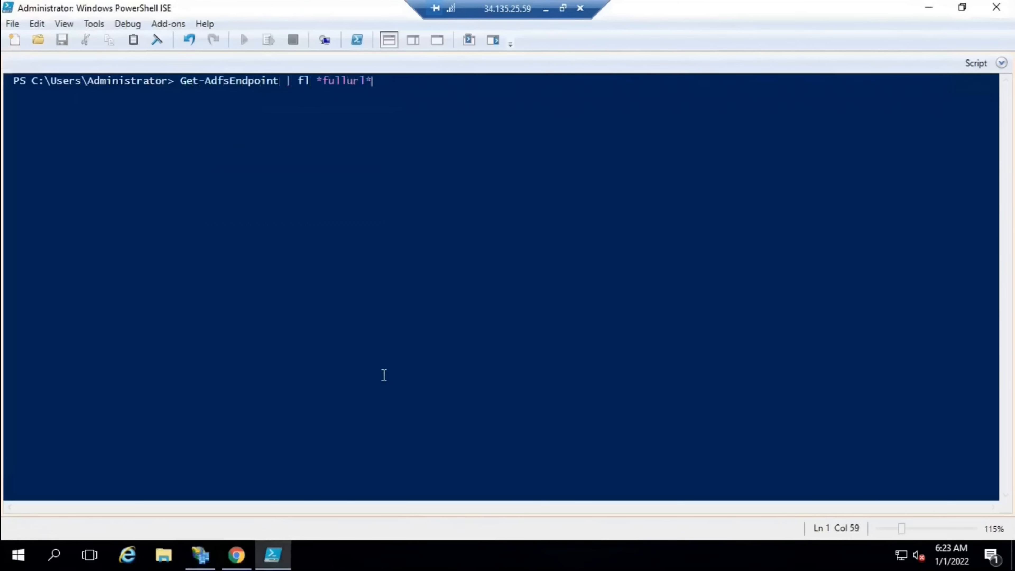
{"action": "key", "text": "Return"}
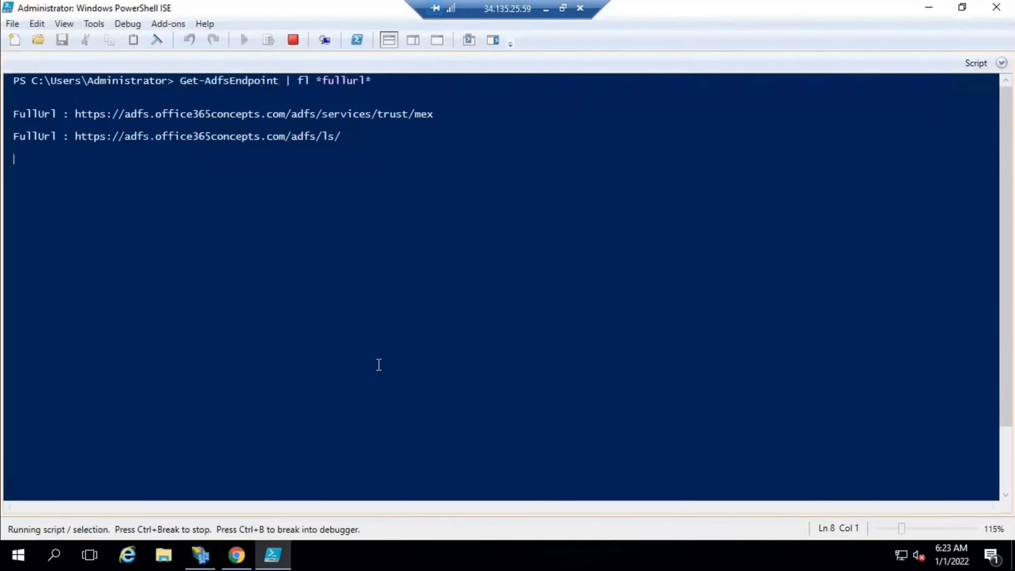
Scroll to the top of the output and select the first trust/mex endpoint URL
{"action": "left_click_drag", "start_coordinate": [1008, 336], "coordinate": [1008, 120]}
{"action": "left_click_drag", "start_coordinate": [77, 112], "coordinate": [433, 114]}
{"action": "key", "text": "ctrl+c"}
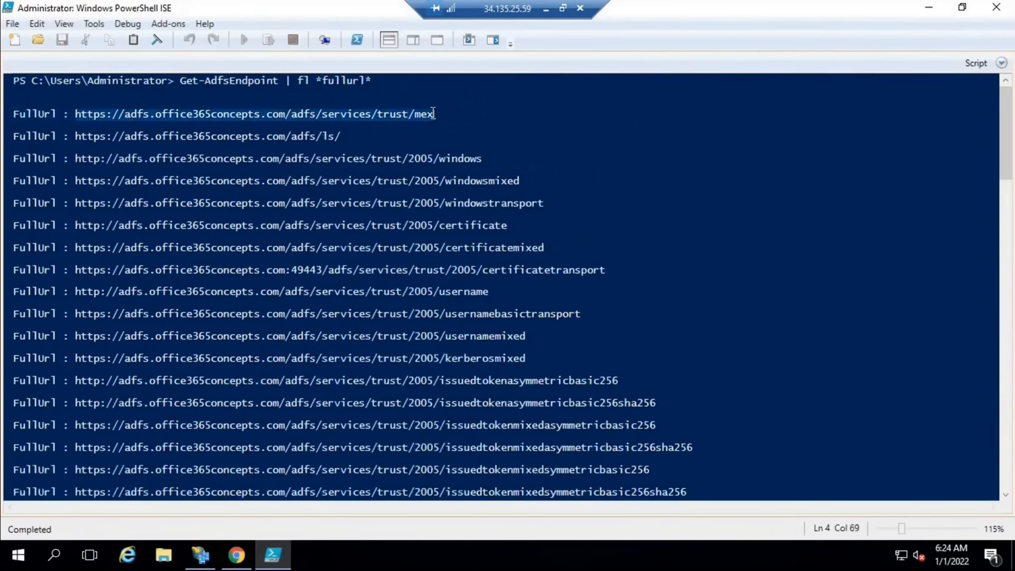
{"action": "left_click", "coordinate": [236, 554]}
Load the copied trust/mex endpoint URL in Chrome
{"action": "left_click", "coordinate": [259, 40]}
{"action": "key", "text": "ctrl+v"}
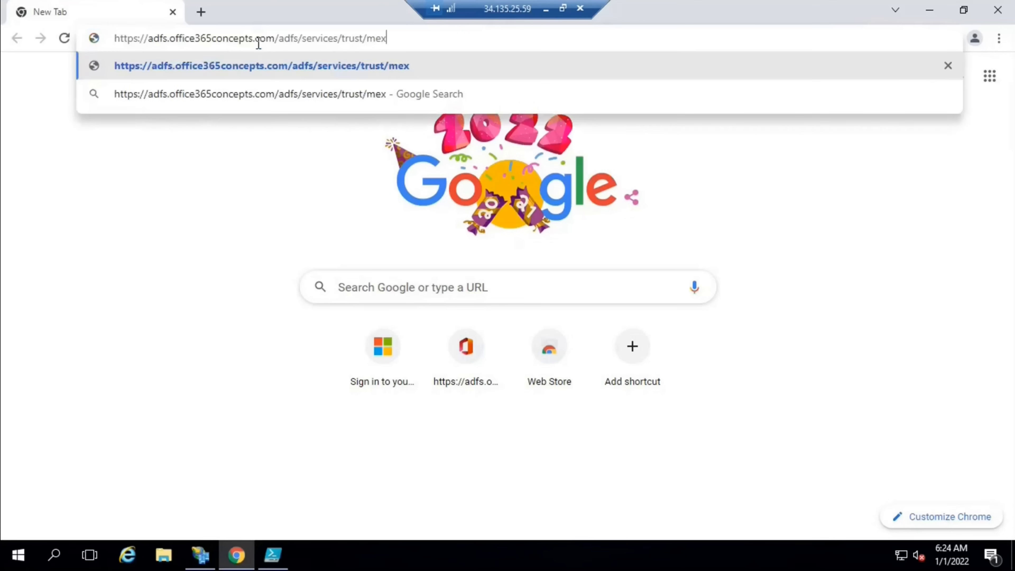
{"action": "key", "text": "Return"}
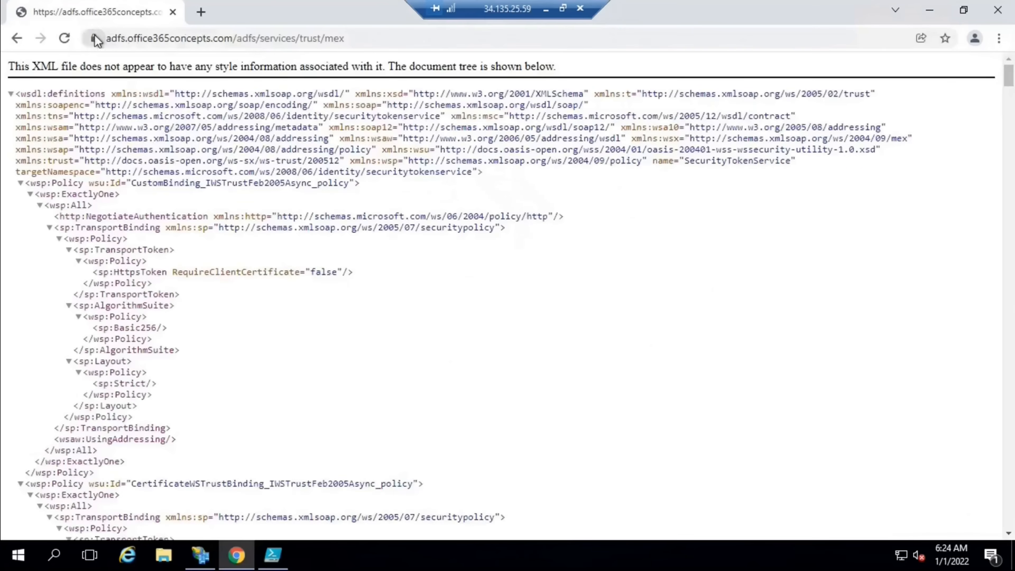
View the site certificate's Thumbprint field and select its value
{"action": "left_click", "coordinate": [95, 37]}
{"action": "left_click", "coordinate": [158, 100]}
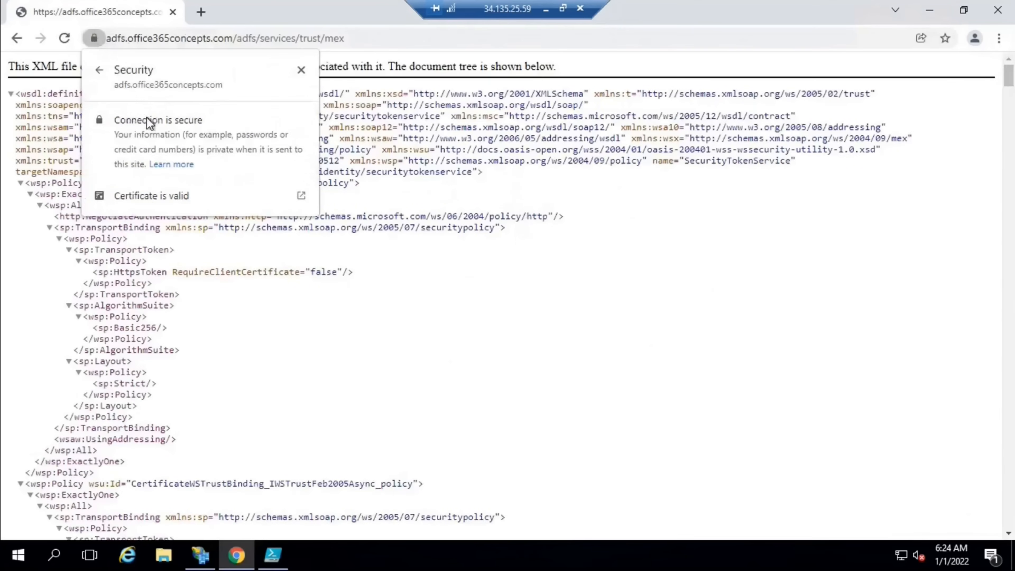
{"action": "left_click", "coordinate": [148, 200]}
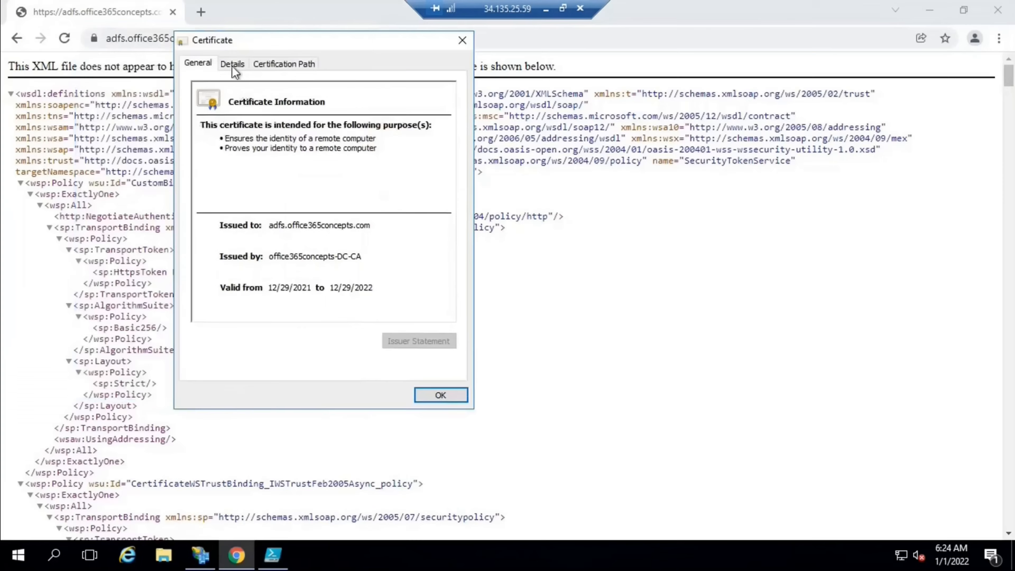
{"action": "left_click", "coordinate": [232, 64]}
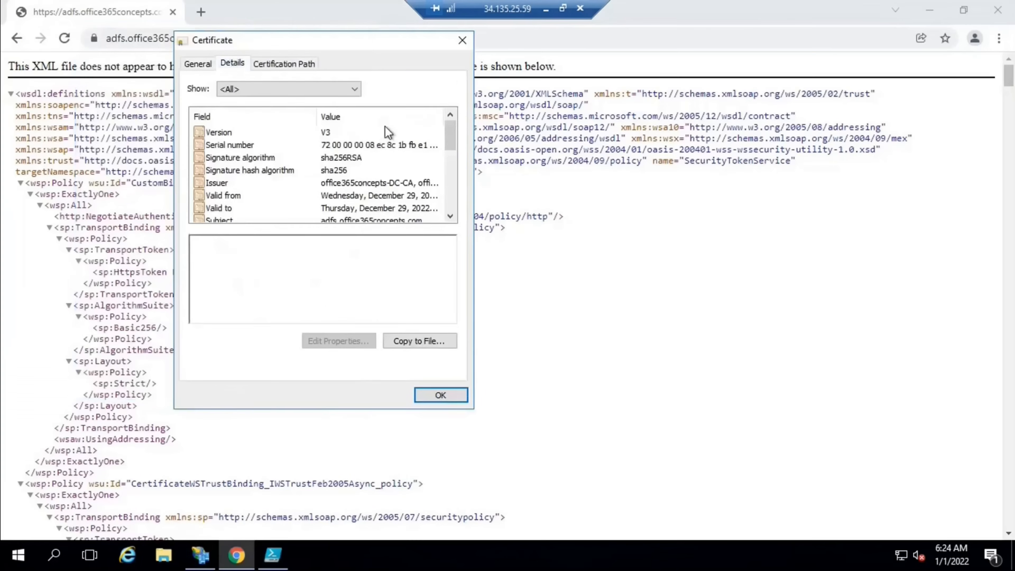
{"action": "left_click_drag", "start_coordinate": [450, 137], "coordinate": [442, 243]}
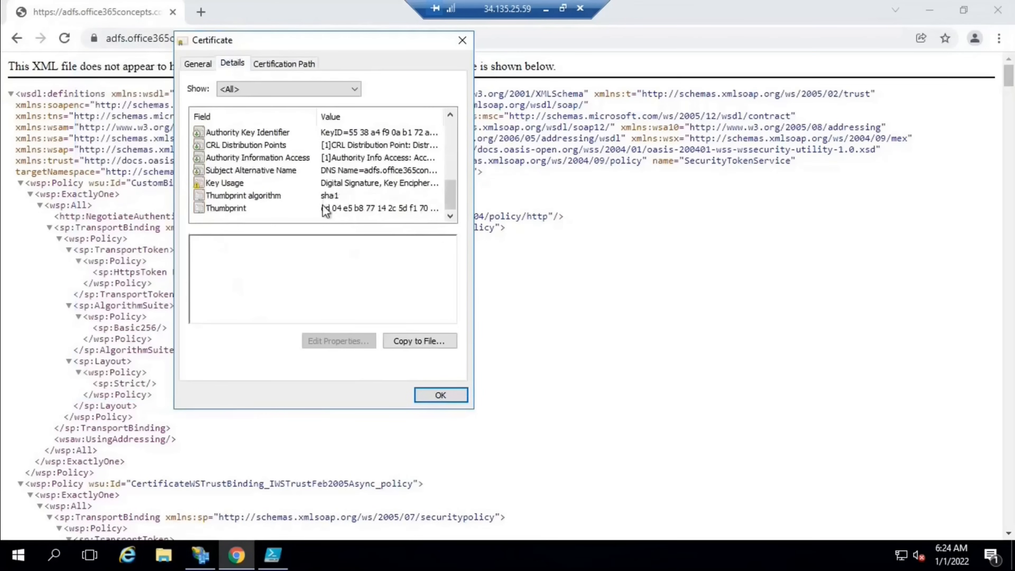
{"action": "left_click", "coordinate": [329, 211]}
{"action": "left_click_drag", "start_coordinate": [206, 242], "coordinate": [173, 241]}
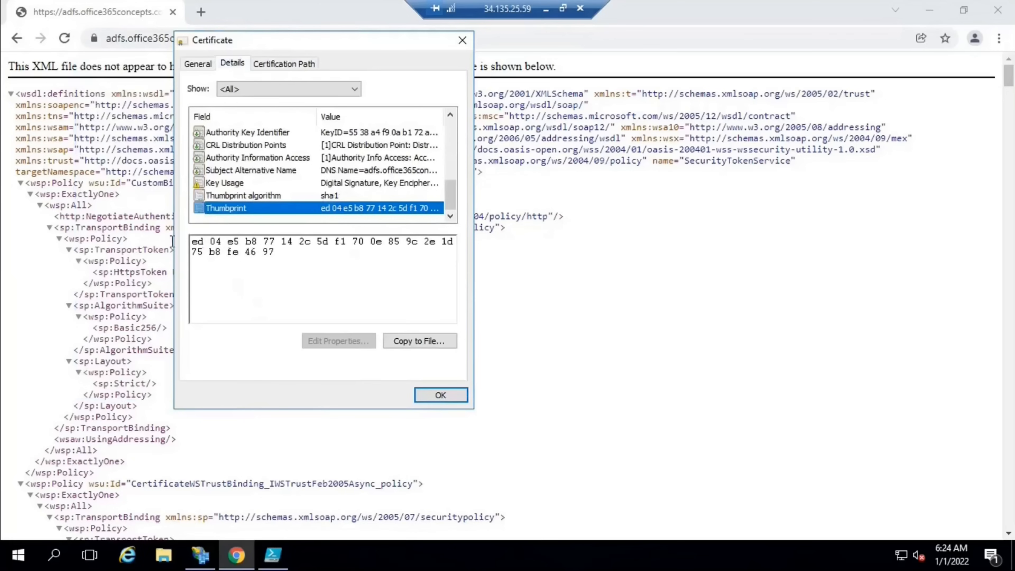
{"action": "double_click", "coordinate": [268, 253]}
{"action": "left_click", "coordinate": [430, 397]}
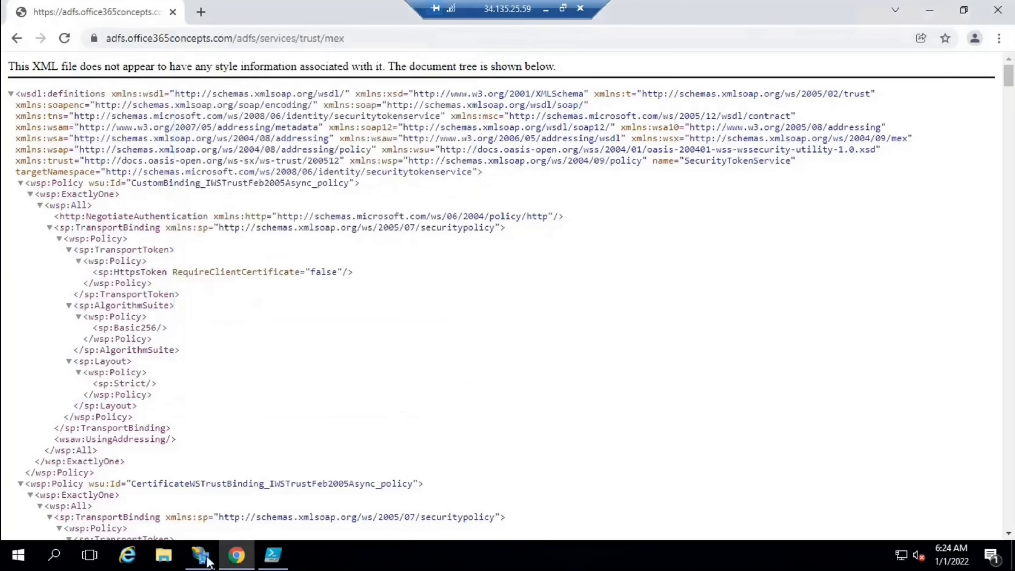
{"action": "key", "text": "alt+Tab"}
Open the service communications certificate and select its thumbprint, ed 04 e5 … 46 97, then close it
{"action": "double_click", "coordinate": [286, 120]}
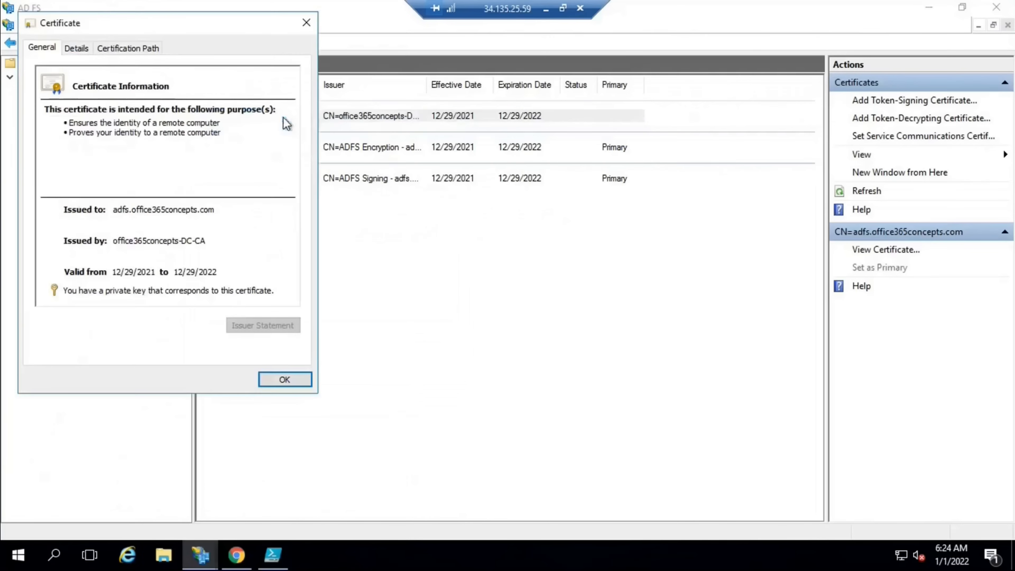
{"action": "left_click", "coordinate": [76, 48]}
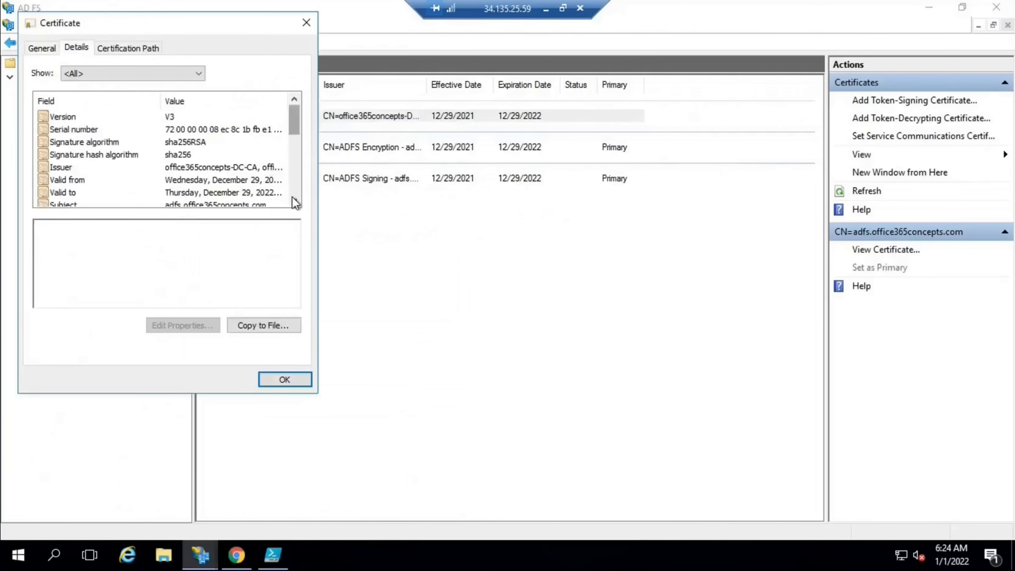
{"action": "scroll", "coordinate": [295, 202], "scroll_direction": "down", "scroll_amount": 5}
{"action": "left_click", "coordinate": [190, 193]}
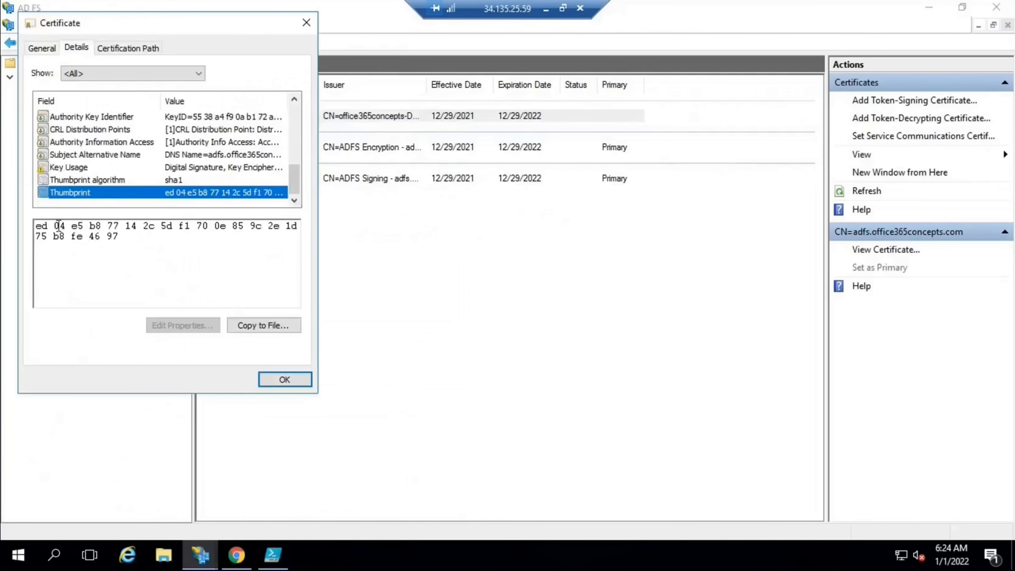
{"action": "double_click", "coordinate": [38, 226]}
{"action": "double_click", "coordinate": [126, 238]}
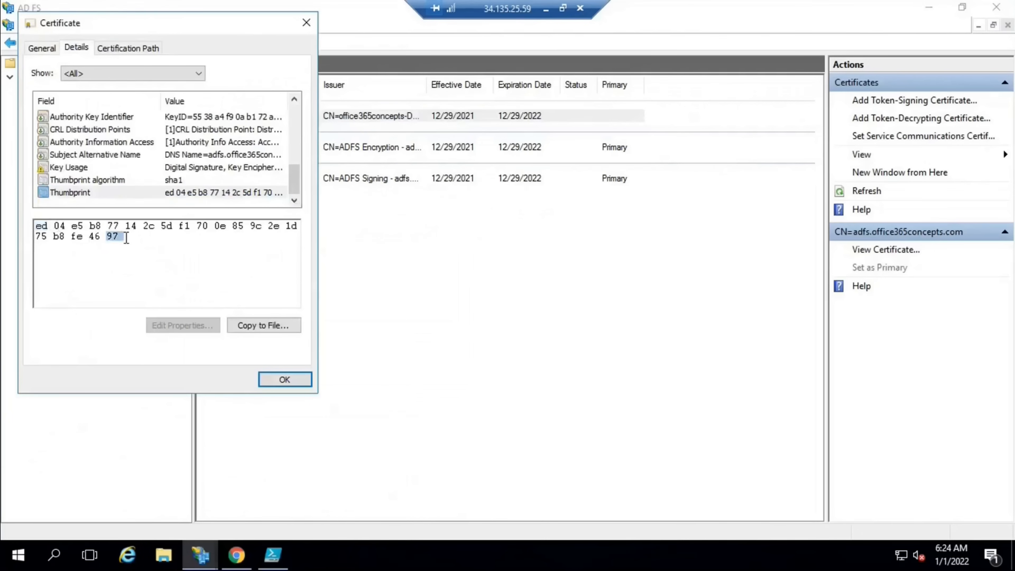
{"action": "left_click", "coordinate": [282, 379]}
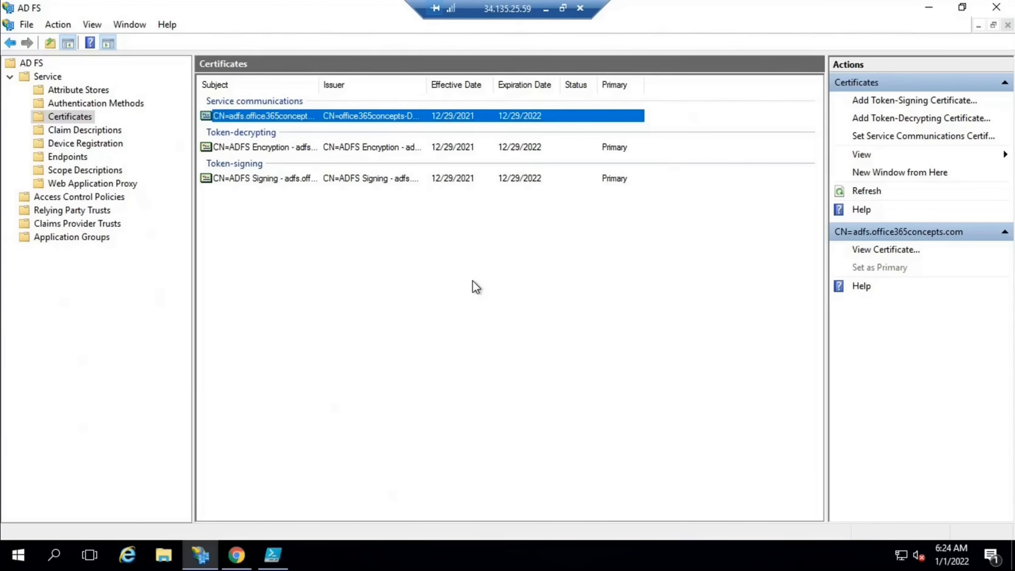
{"action": "left_click", "coordinate": [260, 182]}
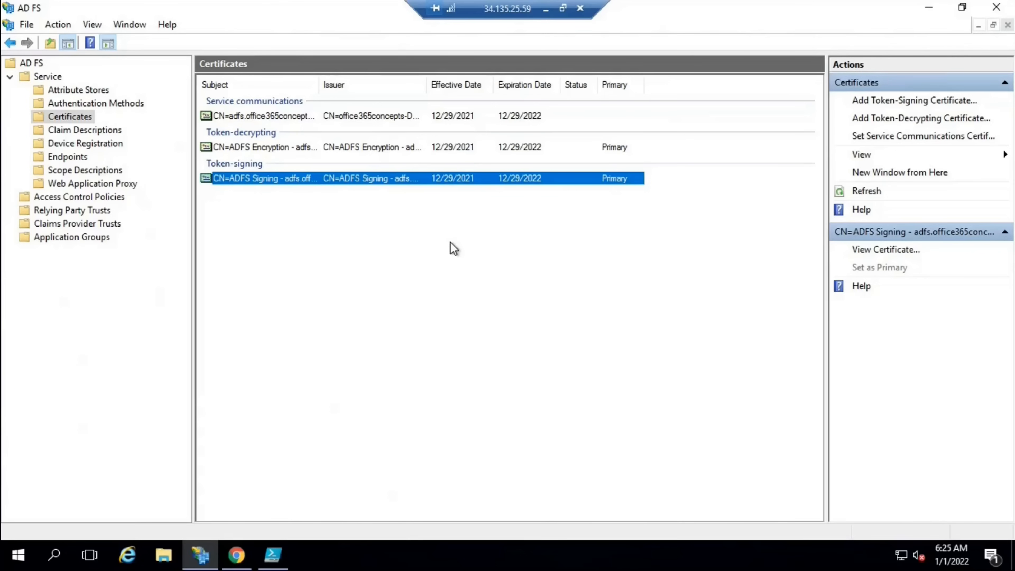
{"action": "left_click", "coordinate": [292, 148]}
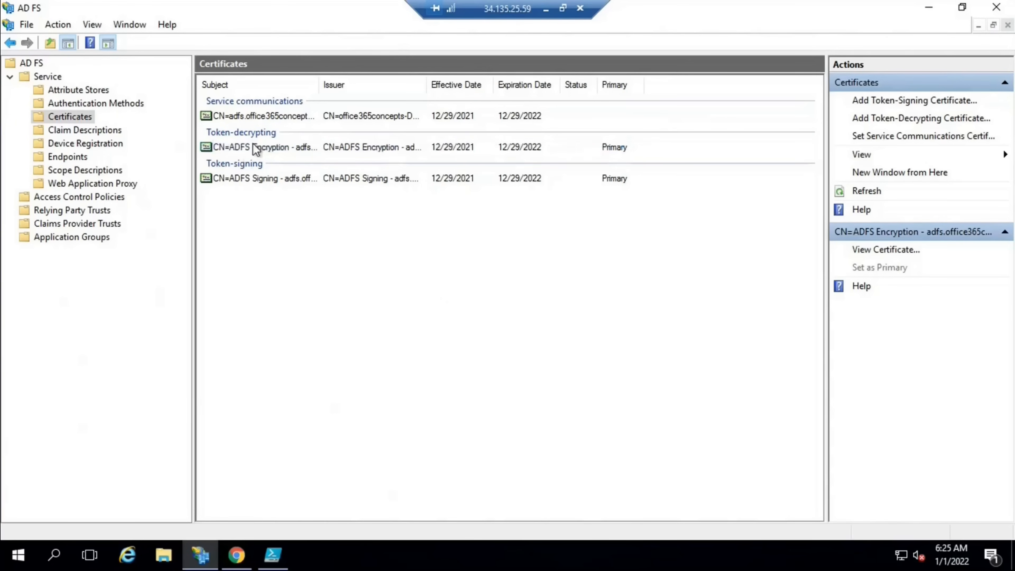
{"action": "double_click", "coordinate": [267, 179]}
{"action": "left_click_drag", "start_coordinate": [184, 30], "coordinate": [386, 68]}
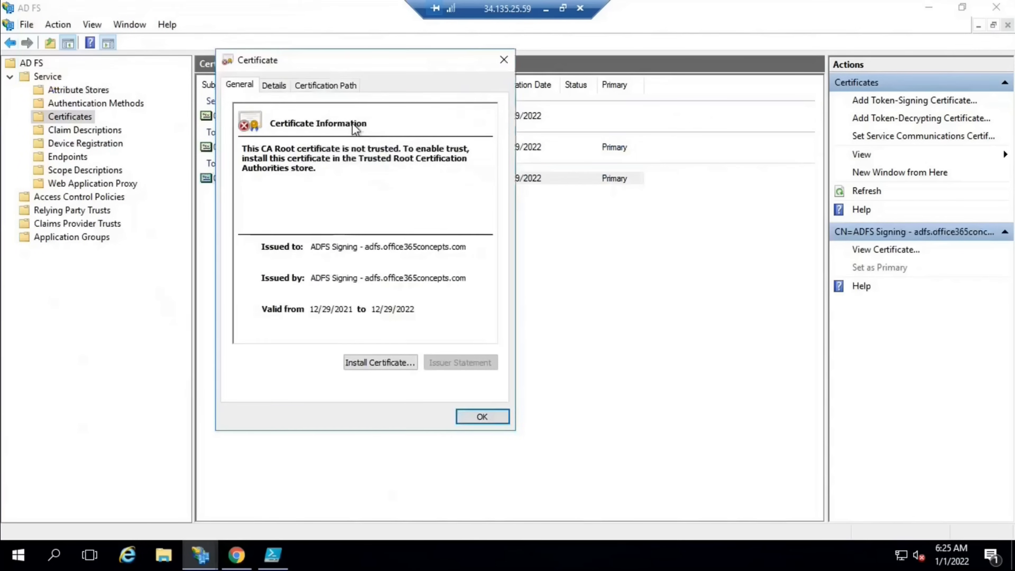
{"action": "left_click", "coordinate": [278, 84]}
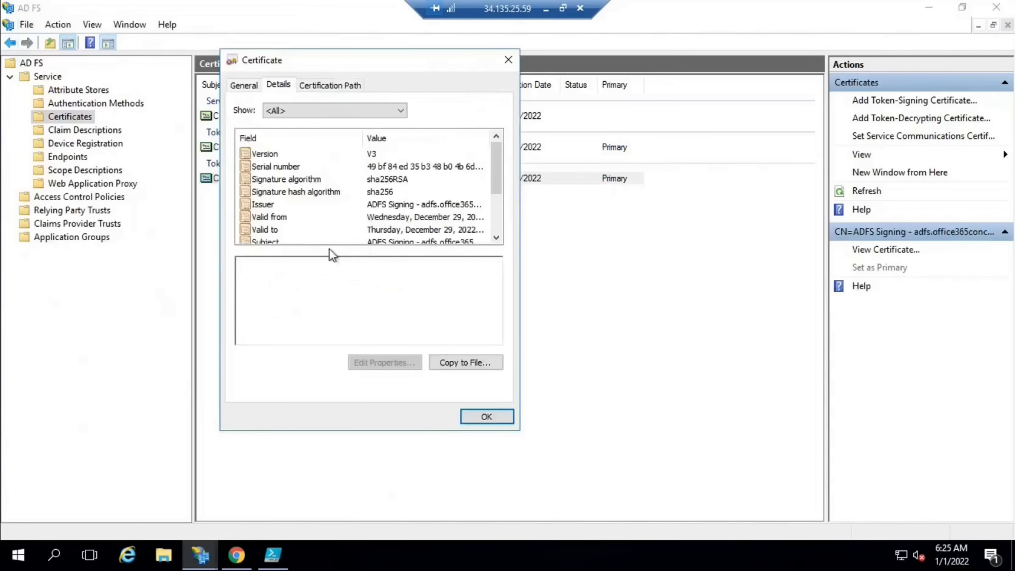
{"action": "left_click", "coordinate": [269, 217]}
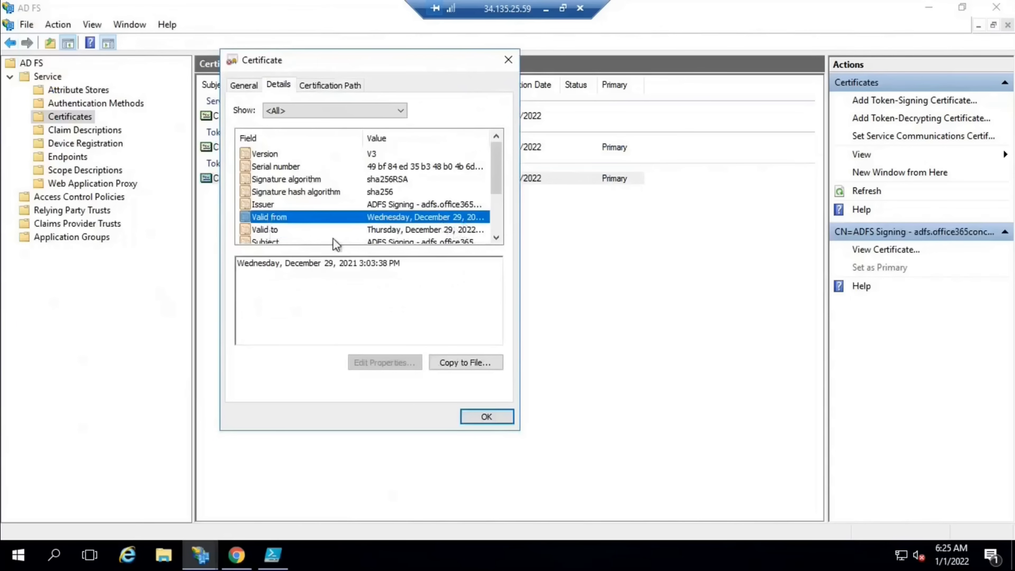
{"action": "left_click", "coordinate": [464, 233]}
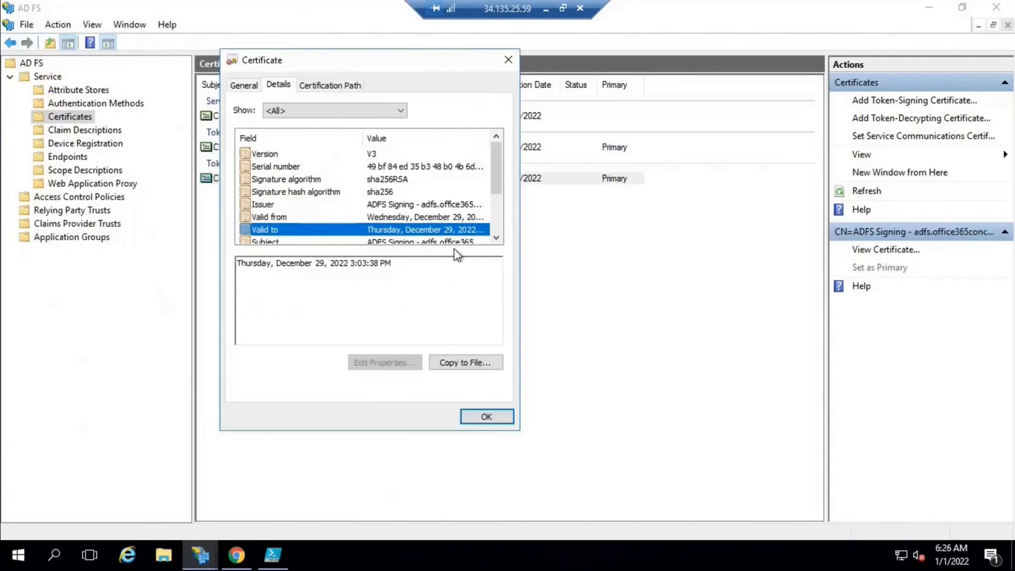
{"action": "left_click", "coordinate": [483, 416]}
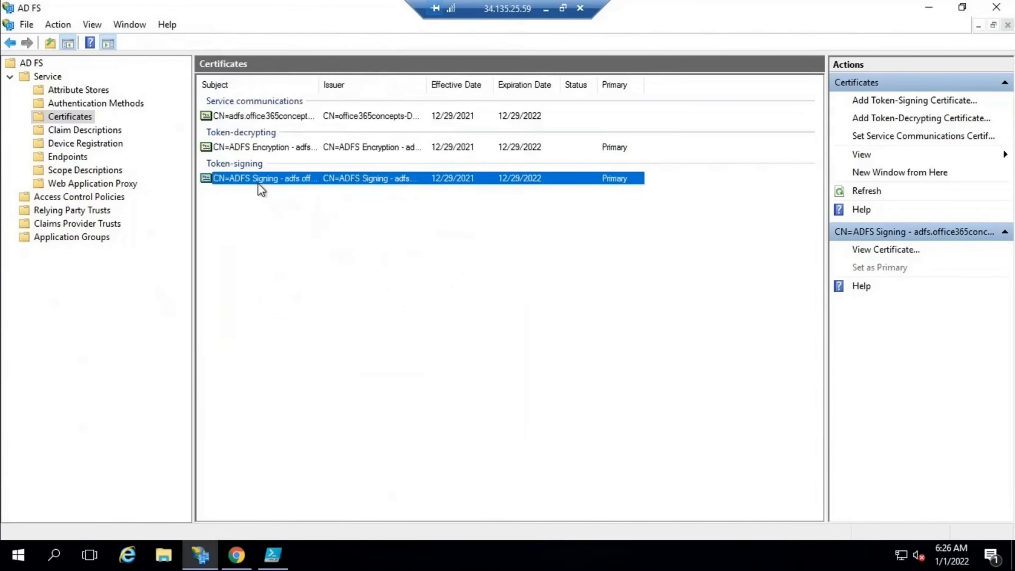
{"action": "left_click", "coordinate": [263, 147]}
{"action": "left_click", "coordinate": [267, 180]}
{"action": "left_click", "coordinate": [264, 147]}
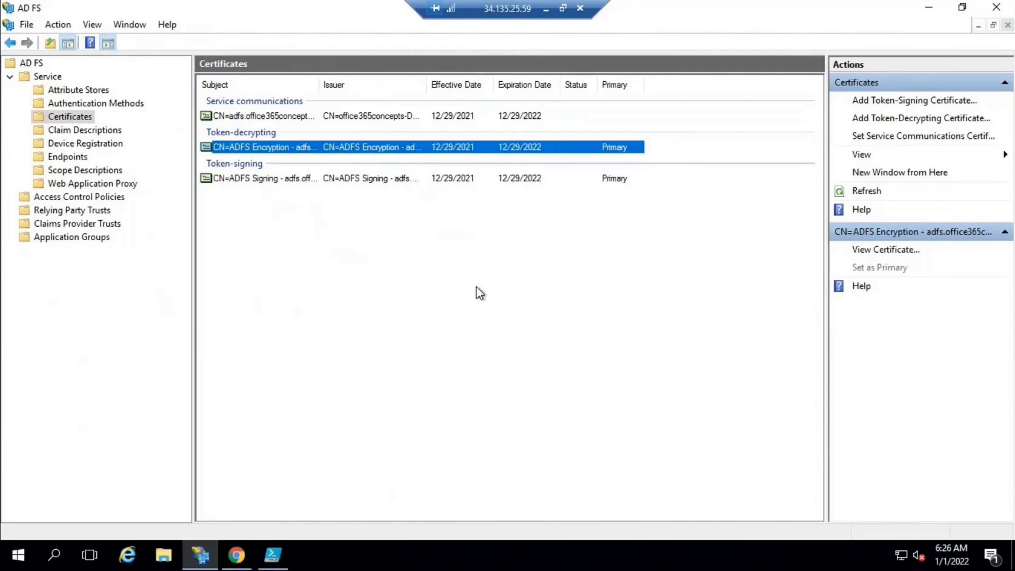
{"action": "left_click", "coordinate": [277, 185]}
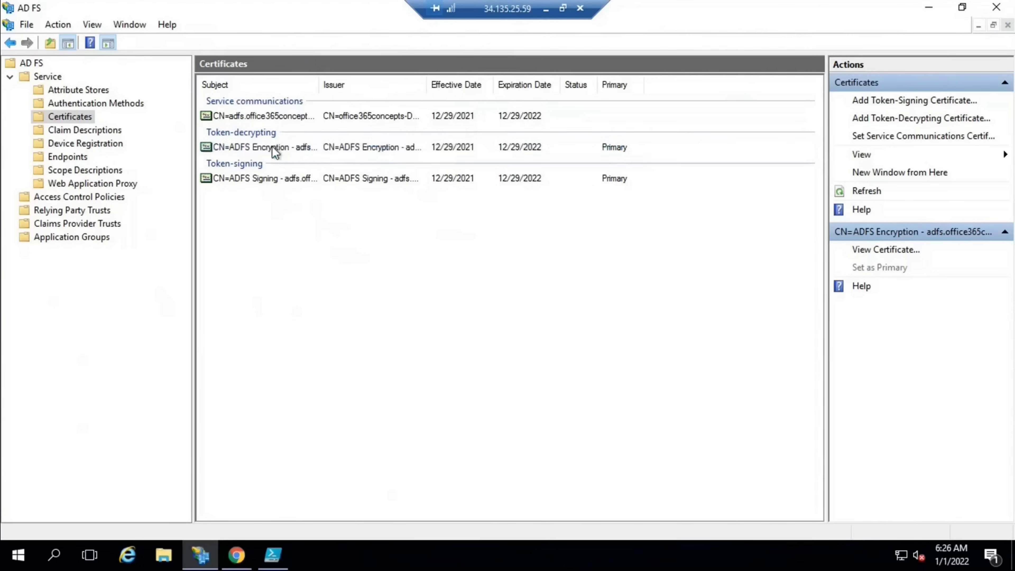
{"action": "left_click", "coordinate": [274, 149]}
{"action": "left_click", "coordinate": [271, 180]}
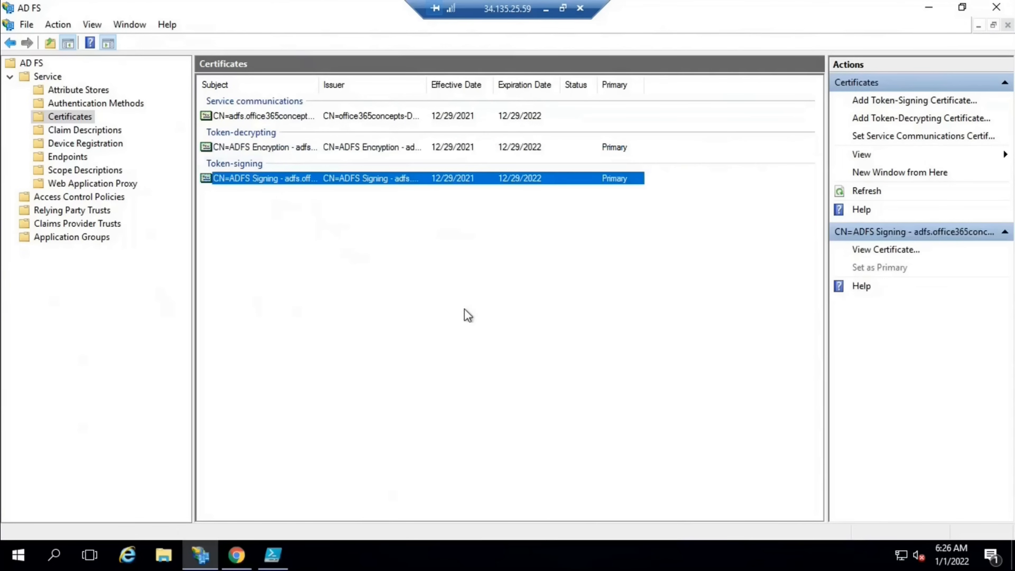
{"action": "left_click", "coordinate": [275, 127]}
{"action": "left_click", "coordinate": [268, 118]}
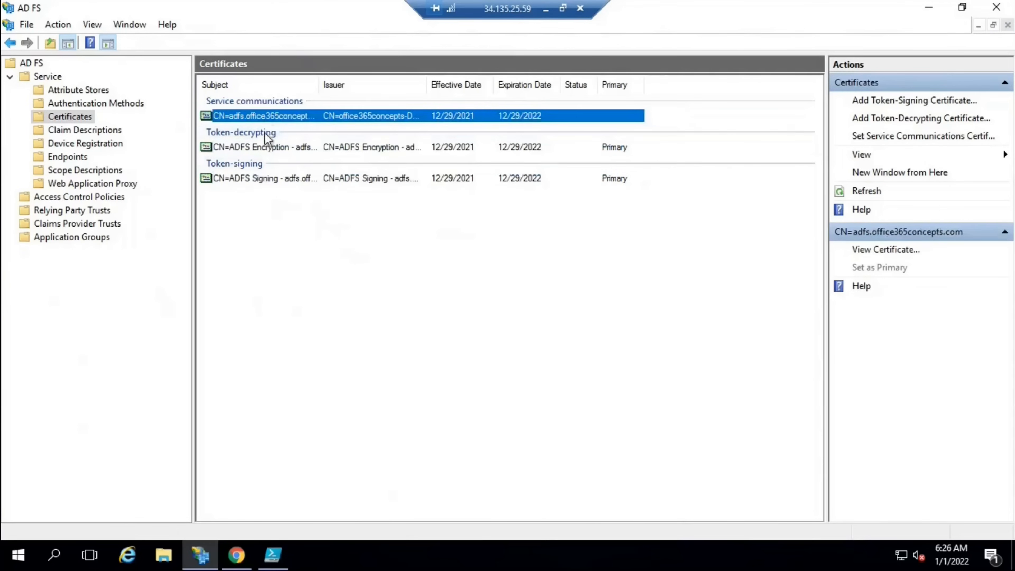
{"action": "double_click", "coordinate": [317, 116]}
{"action": "left_click", "coordinate": [86, 48]}
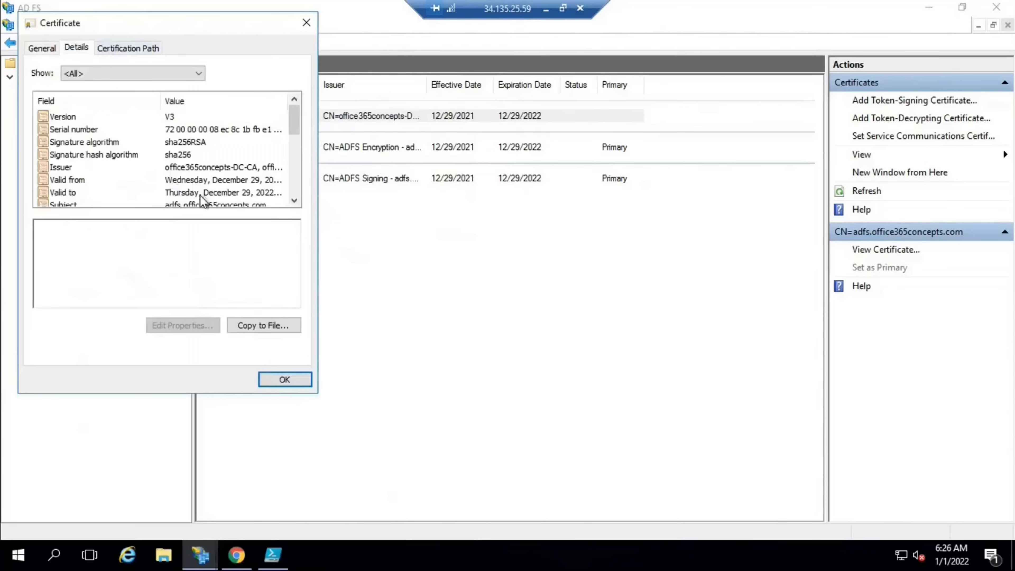
{"action": "left_click", "coordinate": [285, 380]}
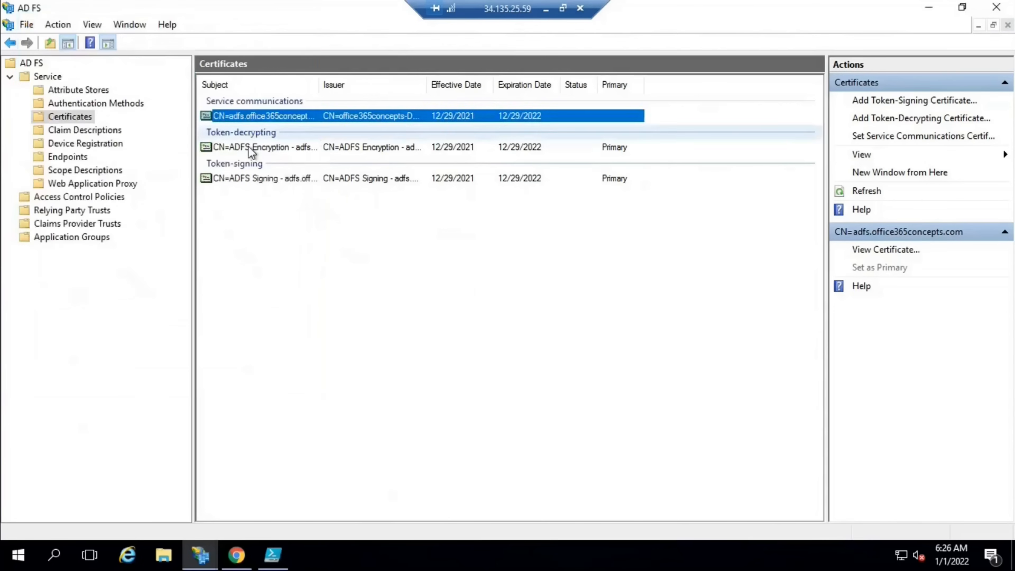
{"action": "left_click", "coordinate": [248, 147]}
{"action": "left_click", "coordinate": [262, 179]}
{"action": "left_click", "coordinate": [260, 148]}
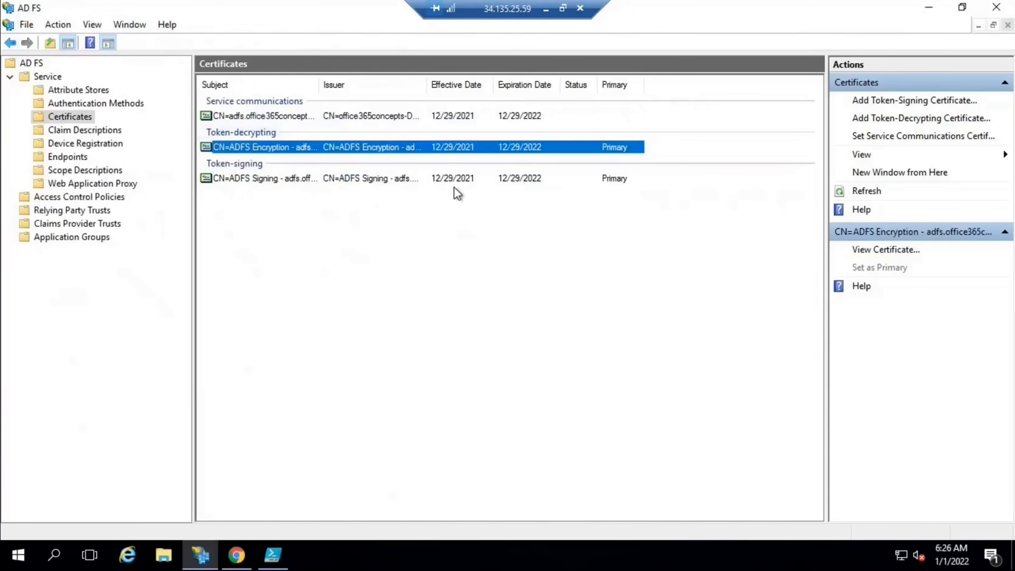
Run Get-AdfsProperties | fl *autocertificaterollover* and highlight the AutoCertificateRollover True result
{"action": "left_click", "coordinate": [272, 554]}
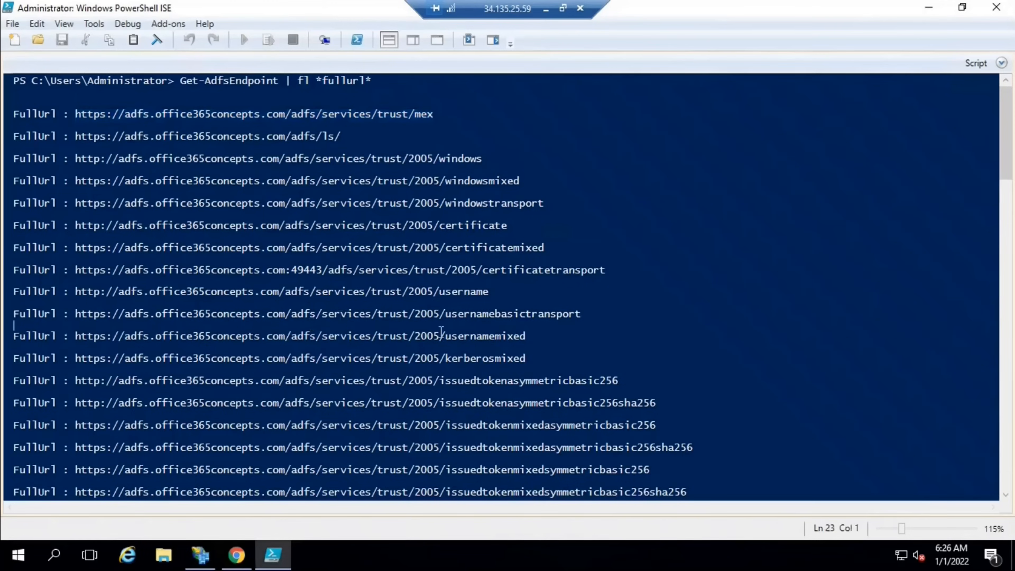
{"action": "key", "text": "ctrl+End"}
{"action": "type", "text": "get-ad"}
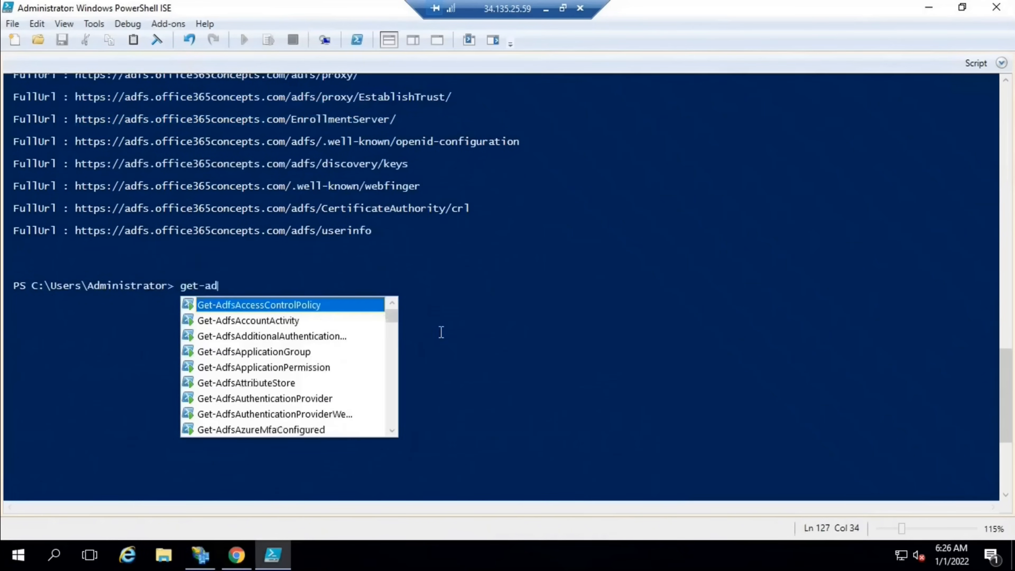
{"action": "type", "text": "fsproperties"}
{"action": "key", "text": "Tab"}
{"action": "type", "text": "| fl "}
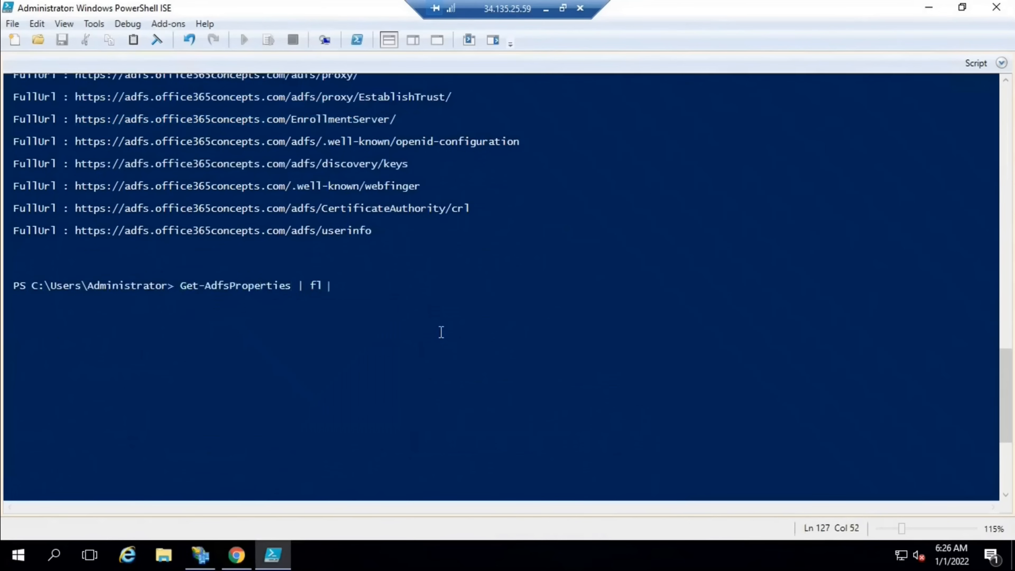
{"action": "type", "text": "*autocertificate"}
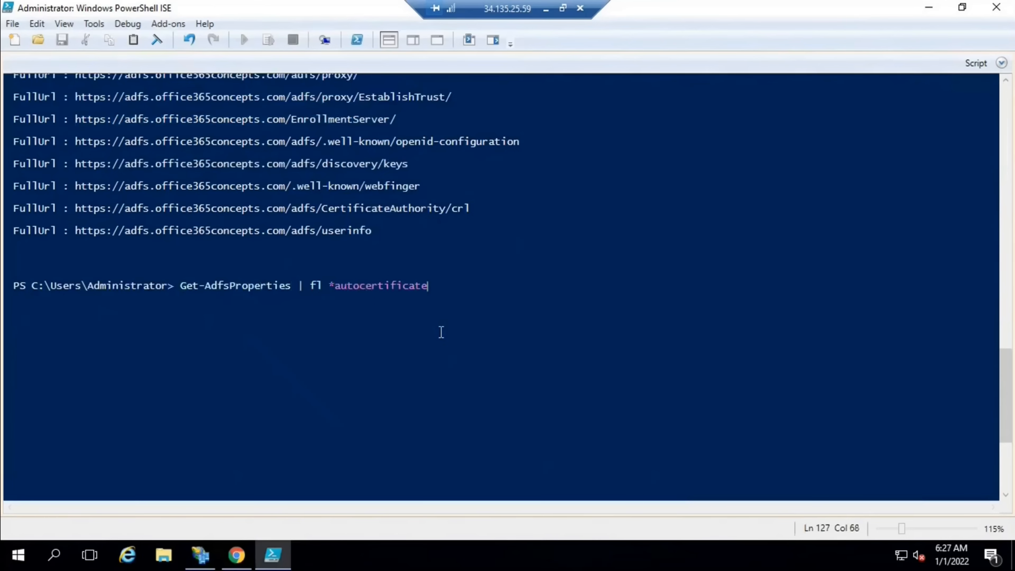
{"action": "type", "text": "rollover*"}
{"action": "key", "text": "Return"}
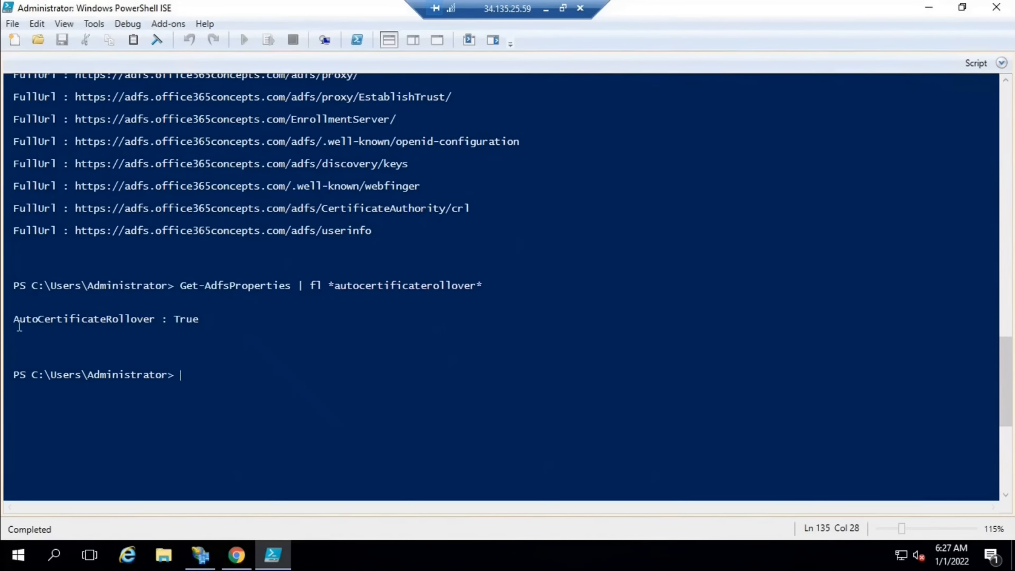
{"action": "left_click_drag", "start_coordinate": [13, 319], "coordinate": [177, 319]}
{"action": "left_click_drag", "start_coordinate": [202, 320], "coordinate": [174, 320]}
{"action": "left_click", "coordinate": [301, 326]}
{"action": "scroll", "coordinate": [301, 326], "scroll_direction": "down", "scroll_amount": 1}
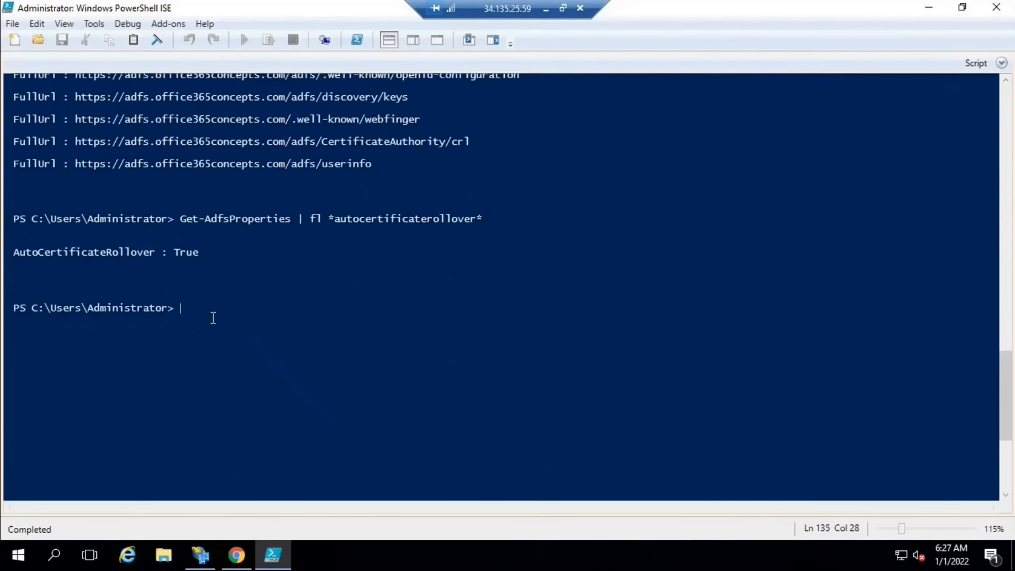
{"action": "key", "text": "Up"}
Rerun the AD FS properties query with the *certificate* filter to list all certificate properties
{"action": "key", "text": "Left"}
{"action": "key", "text": "BackSpace"}
{"action": "key", "text": "BackSpace"}
{"action": "key", "text": "BackSpace"}
{"action": "key", "text": "BackSpace"}
{"action": "key", "text": "BackSpace"}
{"action": "key", "text": "BackSpace"}
{"action": "key", "text": "BackSpace"}
{"action": "key", "text": "BackSpace"}
{"action": "key", "text": "BackSpace"}
{"action": "key", "text": "BackSpace"}
{"action": "key", "text": "BackSpace"}
{"action": "key", "text": "BackSpace"}
{"action": "key", "text": "BackSpace"}
{"action": "key", "text": "BackSpace"}
{"action": "key", "text": "BackSpace"}
{"action": "key", "text": "BackSpace"}
{"action": "key", "text": "BackSpace"}
{"action": "key", "text": "BackSpace"}
{"action": "key", "text": "BackSpace"}
{"action": "key", "text": "BackSpace"}
{"action": "key", "text": "BackSpace"}
{"action": "key", "text": "BackSpace"}
{"action": "key", "text": "BackSpace"}
{"action": "type", "text": "certificate"}
{"action": "key", "text": "Return"}
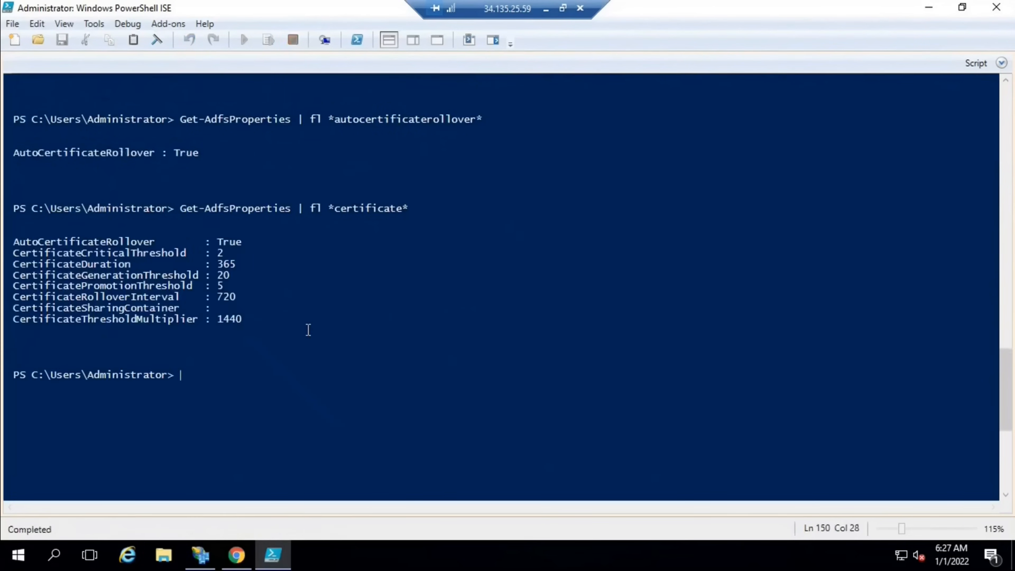
Highlight the certificate property output, including the threshold and rollover interval lines
{"action": "left_click", "coordinate": [13, 245]}
{"action": "left_click_drag", "start_coordinate": [146, 265], "coordinate": [247, 321]}
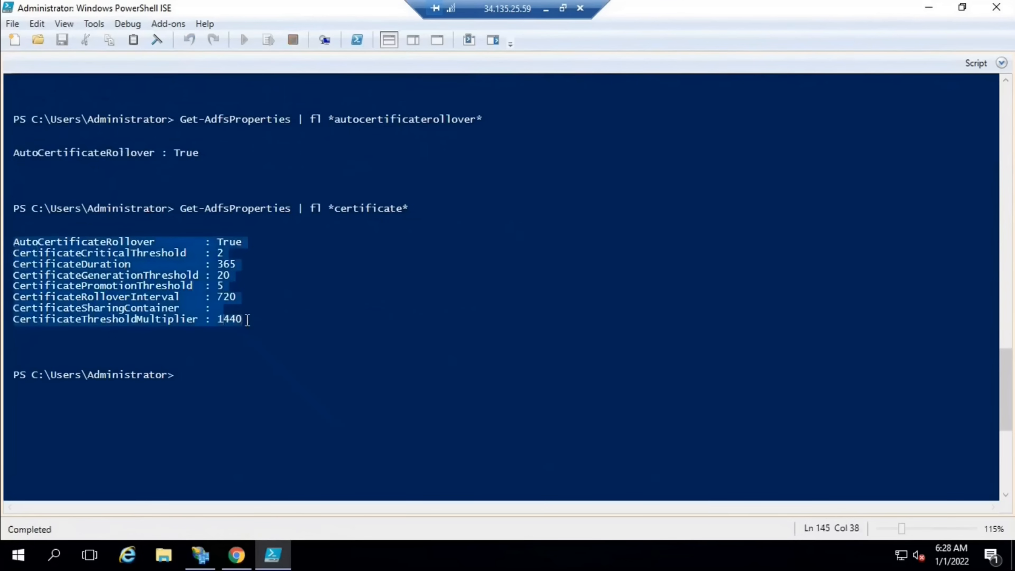
{"action": "left_click", "coordinate": [247, 321]}
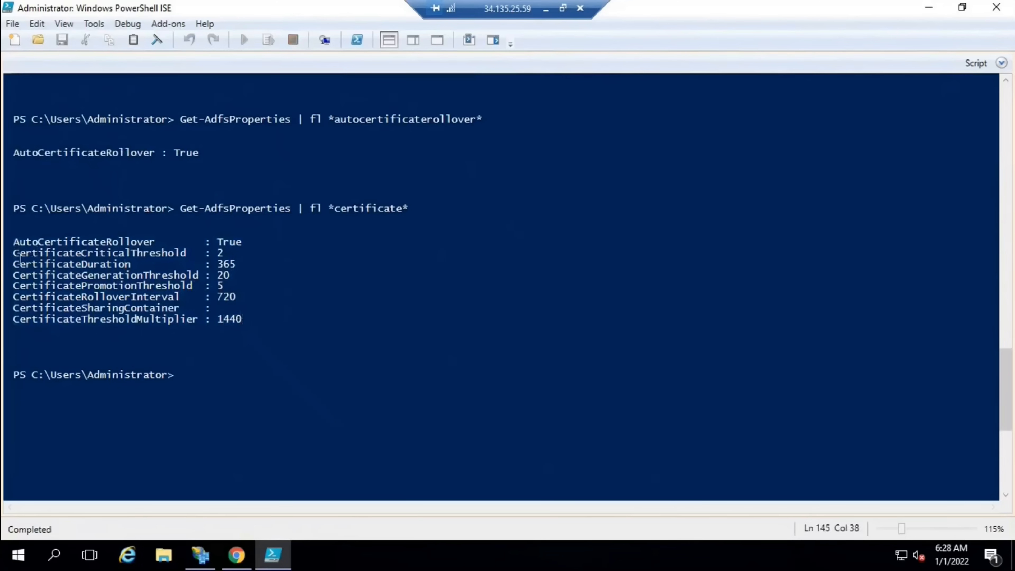
{"action": "left_click_drag", "start_coordinate": [14, 254], "coordinate": [198, 319]}
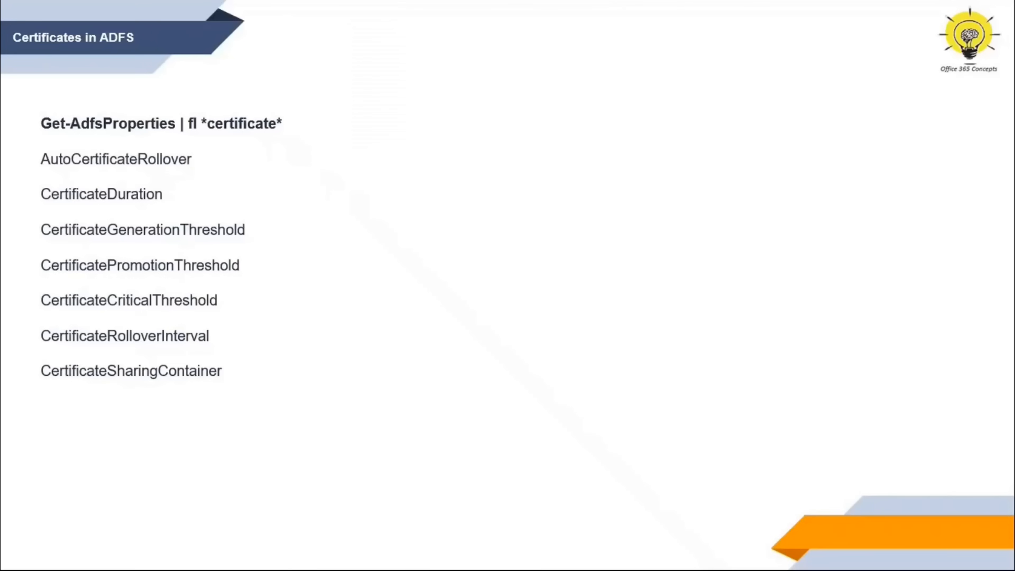
{"action": "key", "text": "Right"}
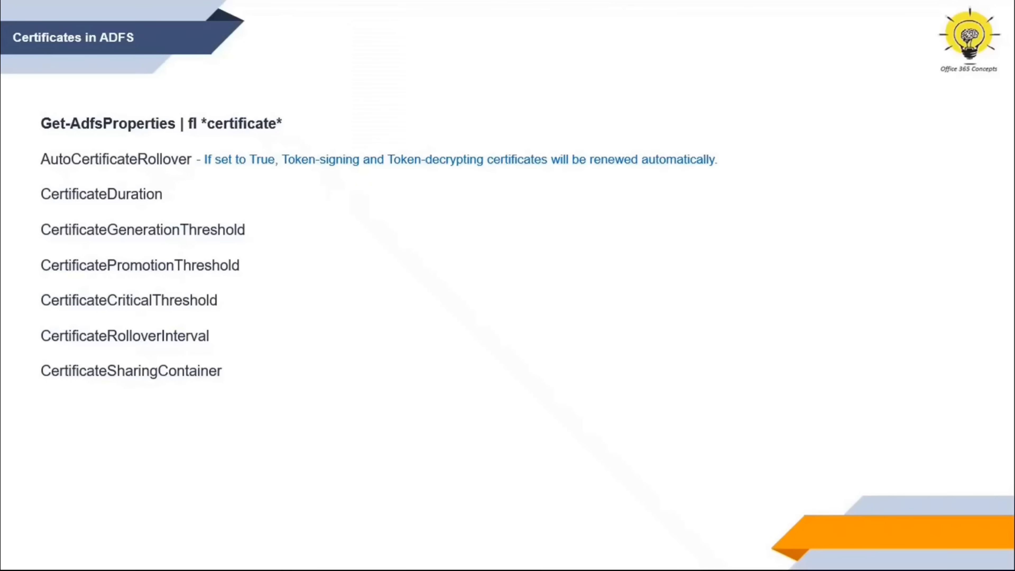
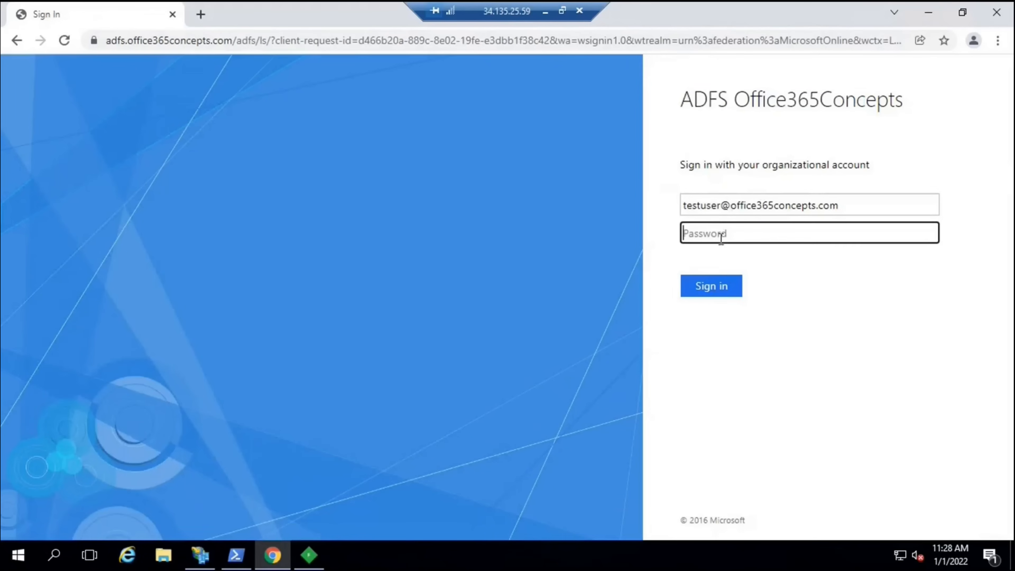
Sign the test user in with their password, decline staying signed in, and bring Fiddler Classic forward
{"action": "type", "text": "*********"}
{"action": "key", "text": "Return"}
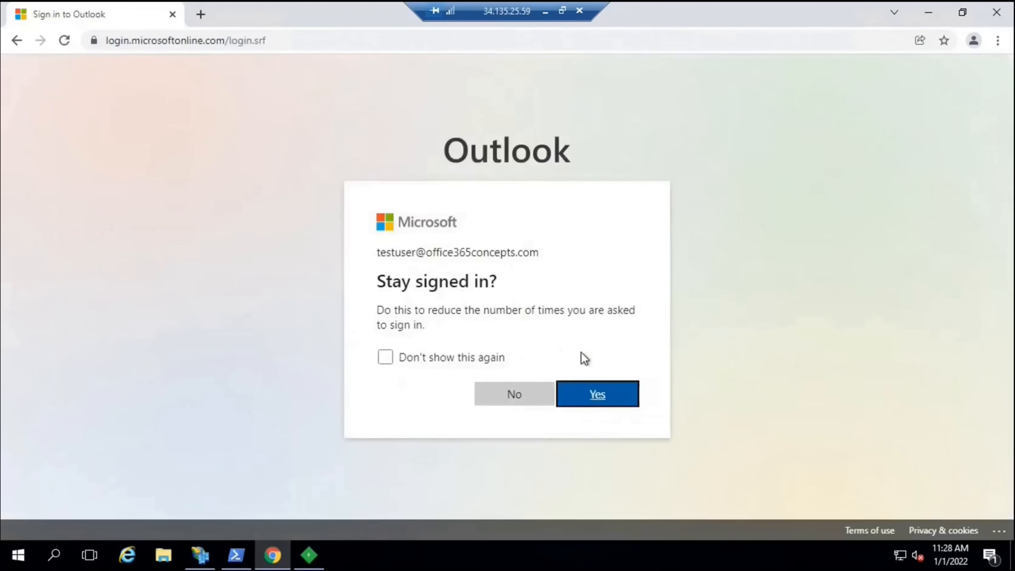
{"action": "left_click", "coordinate": [511, 400]}
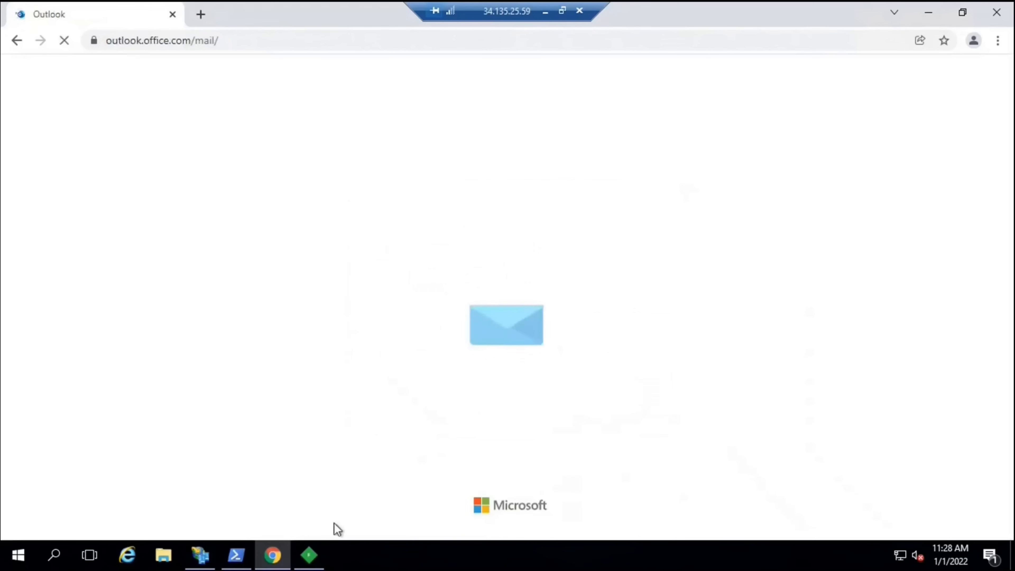
{"action": "key", "text": "alt+Tab"}
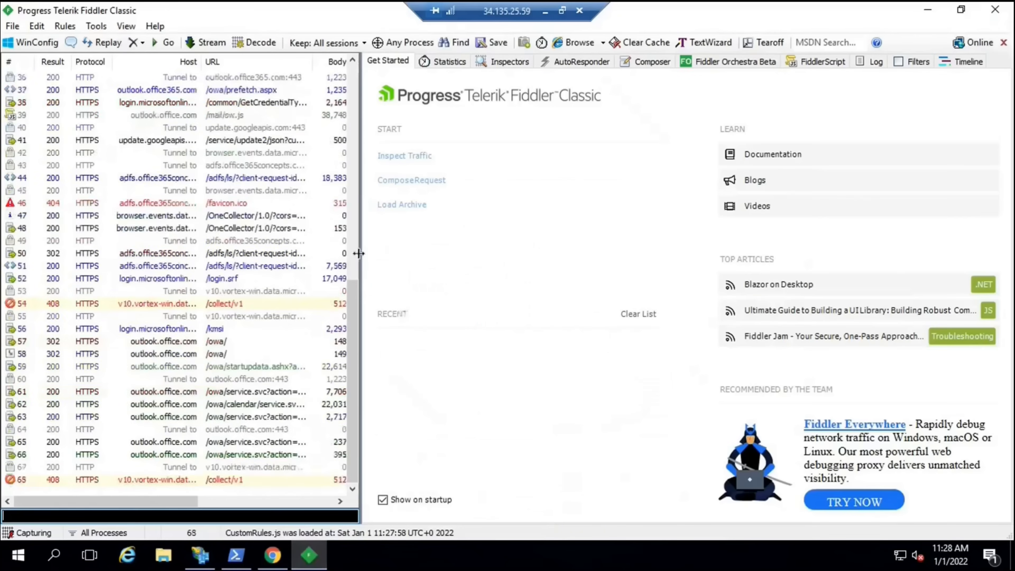
Widen the session list, stop capturing, and inspect the login.microsoftonline.com authorize session
{"action": "left_click_drag", "start_coordinate": [392, 249], "coordinate": [391, 249]}
{"action": "left_click", "coordinate": [50, 534]}
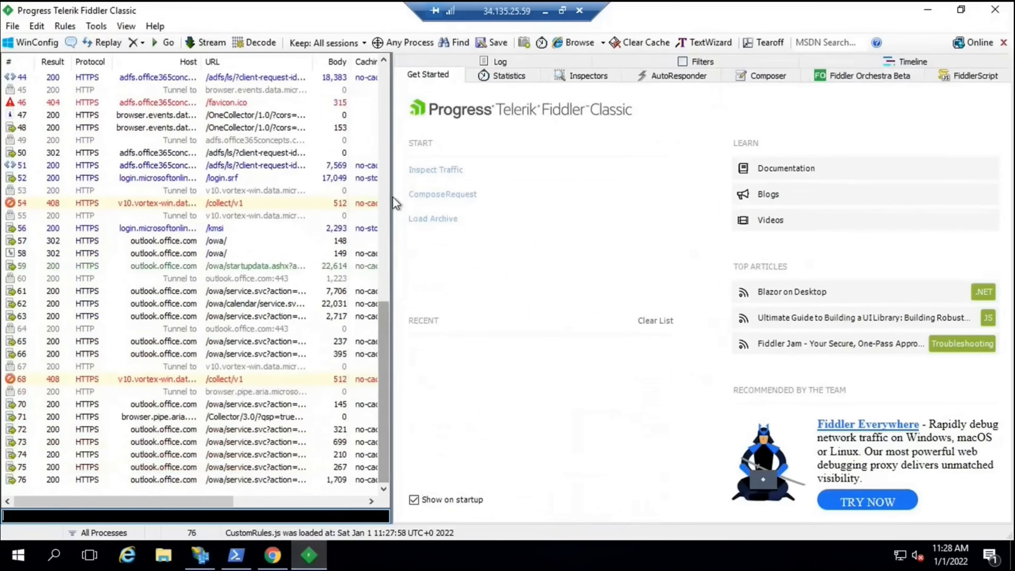
{"action": "left_click_drag", "start_coordinate": [385, 335], "coordinate": [395, 187]}
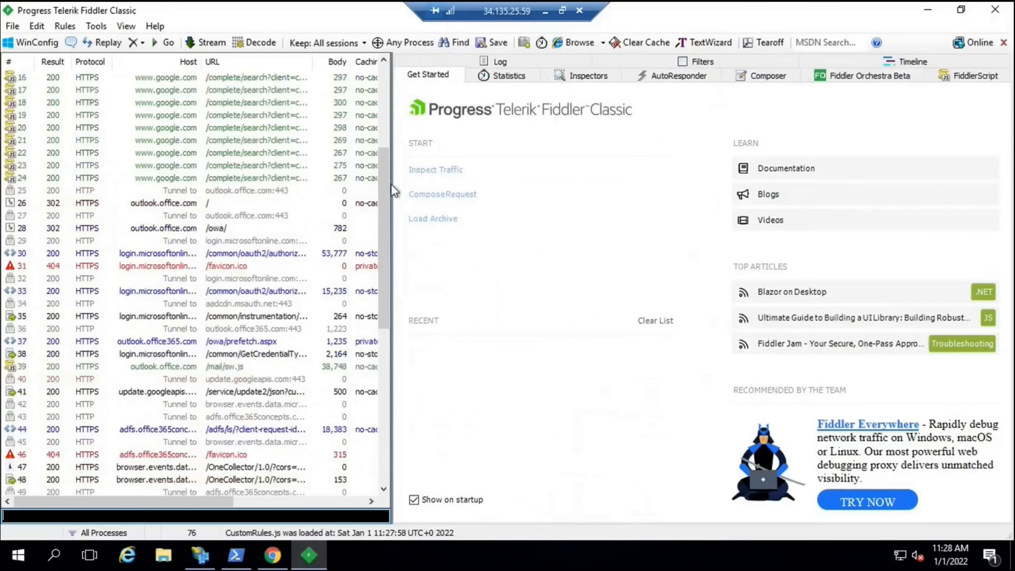
{"action": "left_click", "coordinate": [170, 230]}
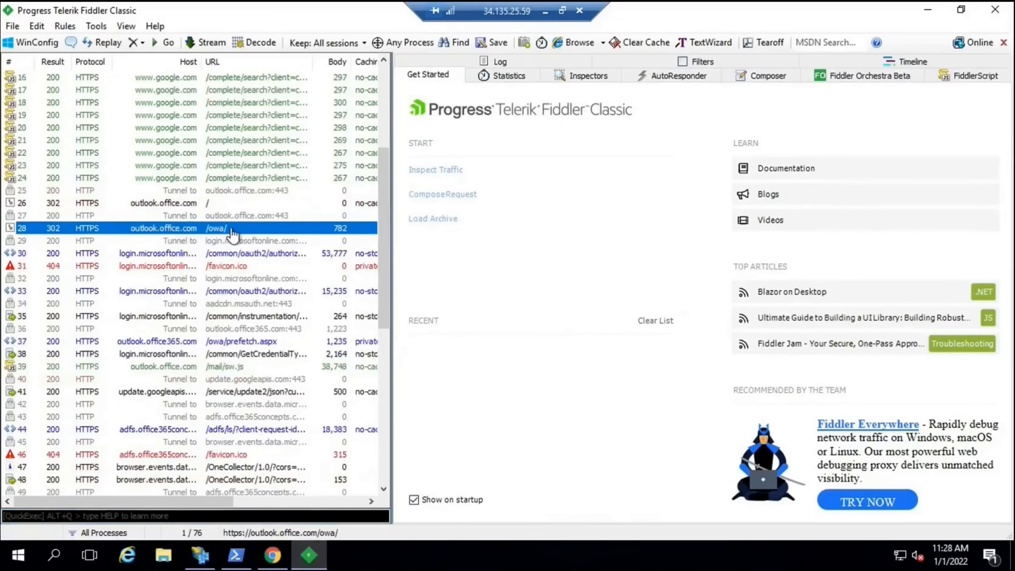
{"action": "left_click", "coordinate": [173, 254]}
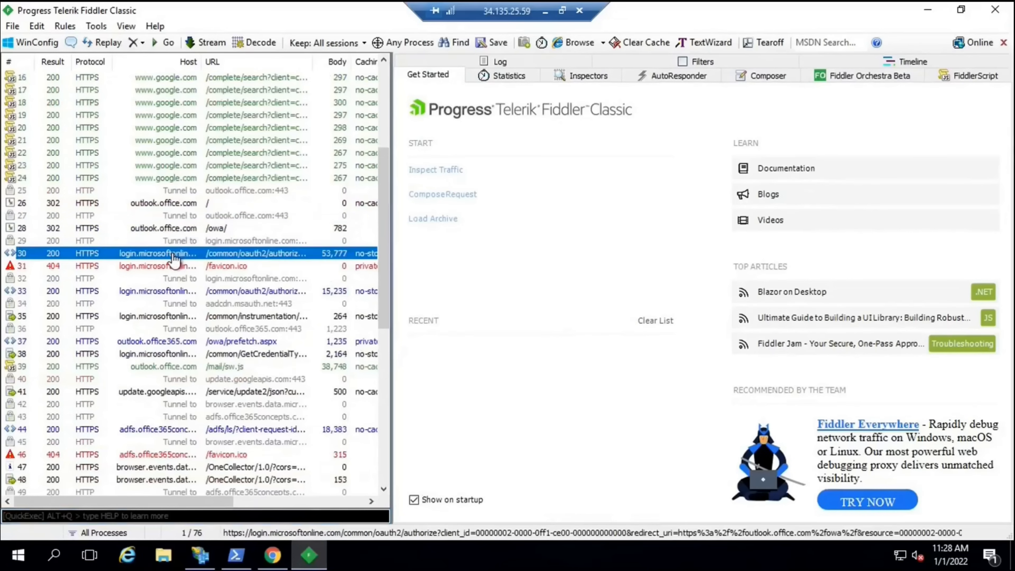
{"action": "double_click", "coordinate": [173, 258]}
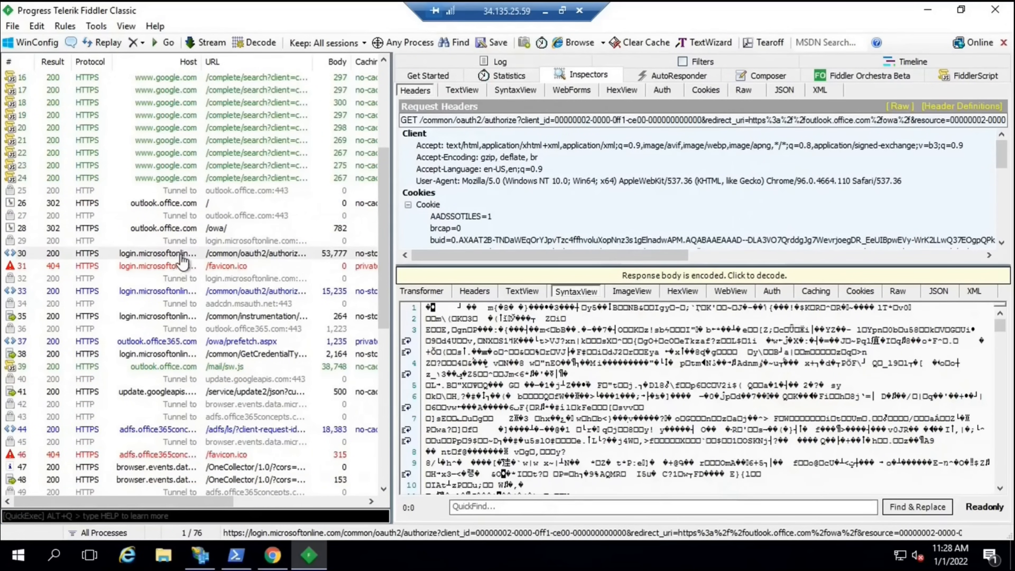
Show the AD FS /adfs/ls/ request's query-string parameters in WebForms and select the username value
{"action": "scroll", "coordinate": [239, 292], "scroll_direction": "down", "scroll_amount": 3}
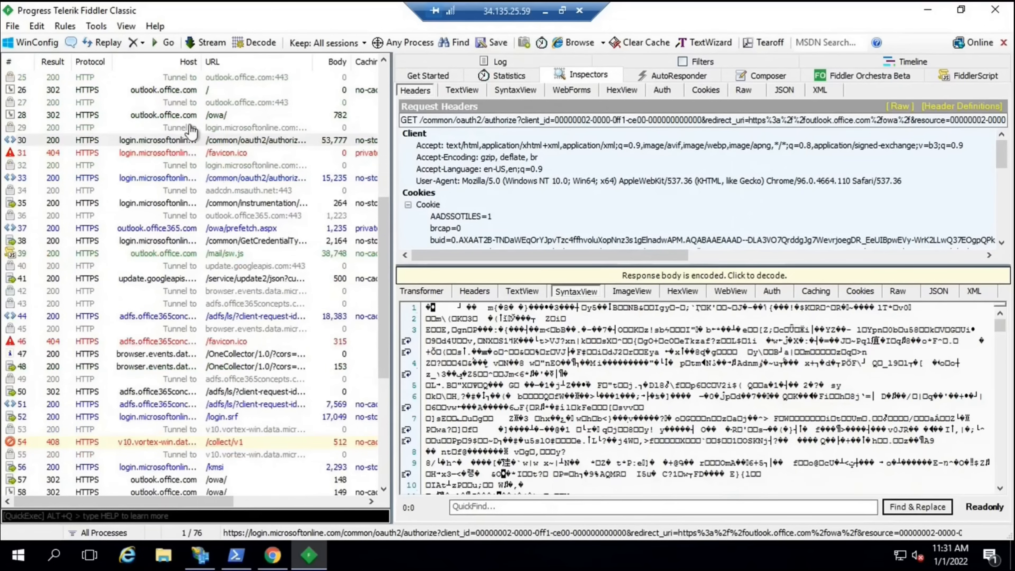
{"action": "left_click", "coordinate": [204, 142]}
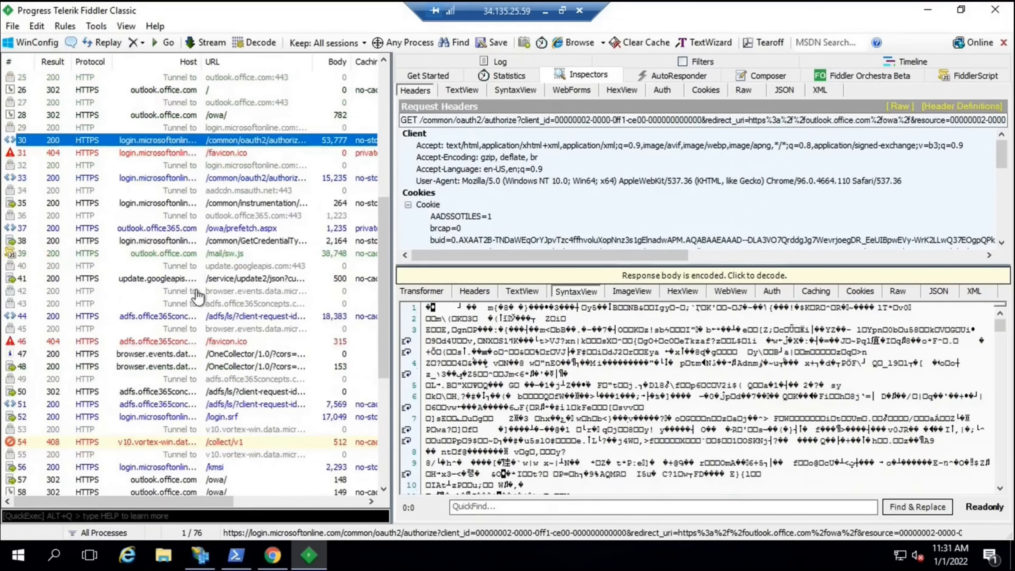
{"action": "left_click", "coordinate": [203, 316]}
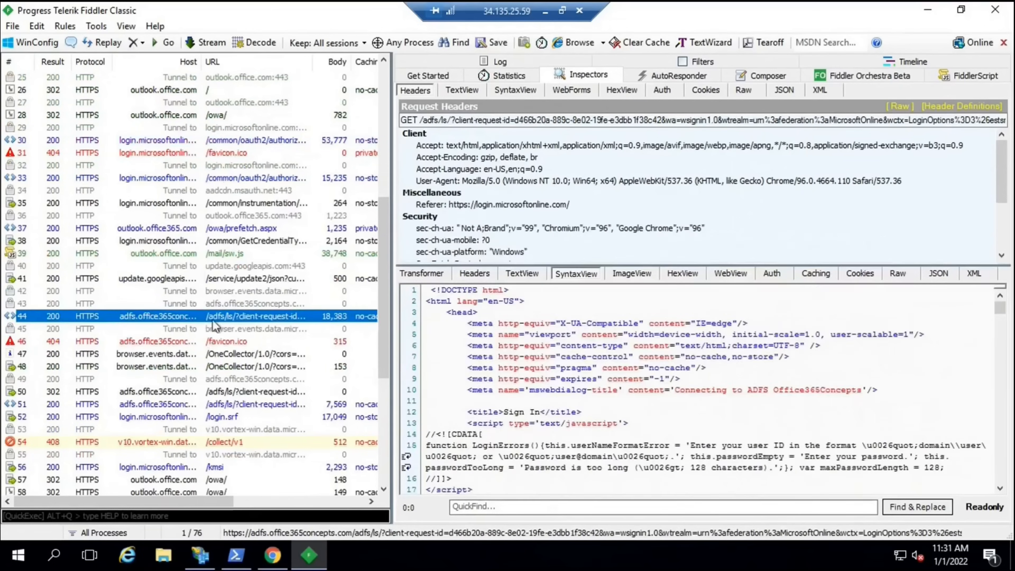
{"action": "left_click", "coordinate": [572, 90]}
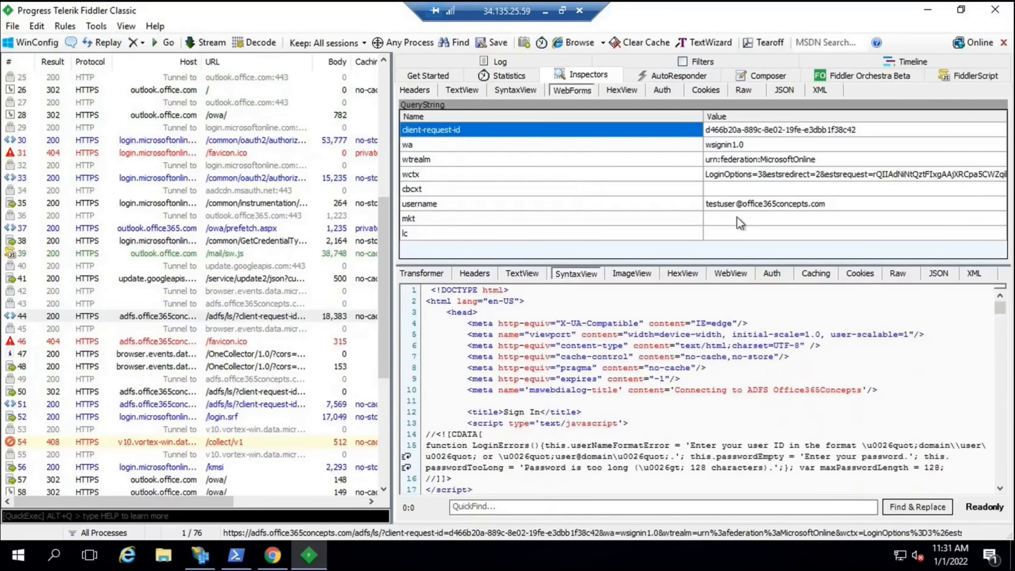
{"action": "left_click", "coordinate": [767, 206]}
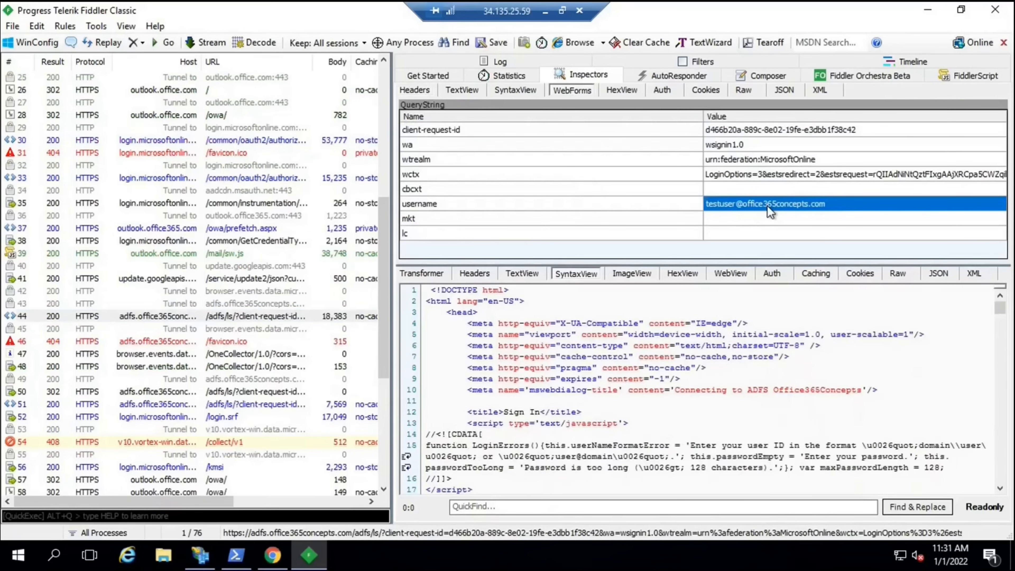
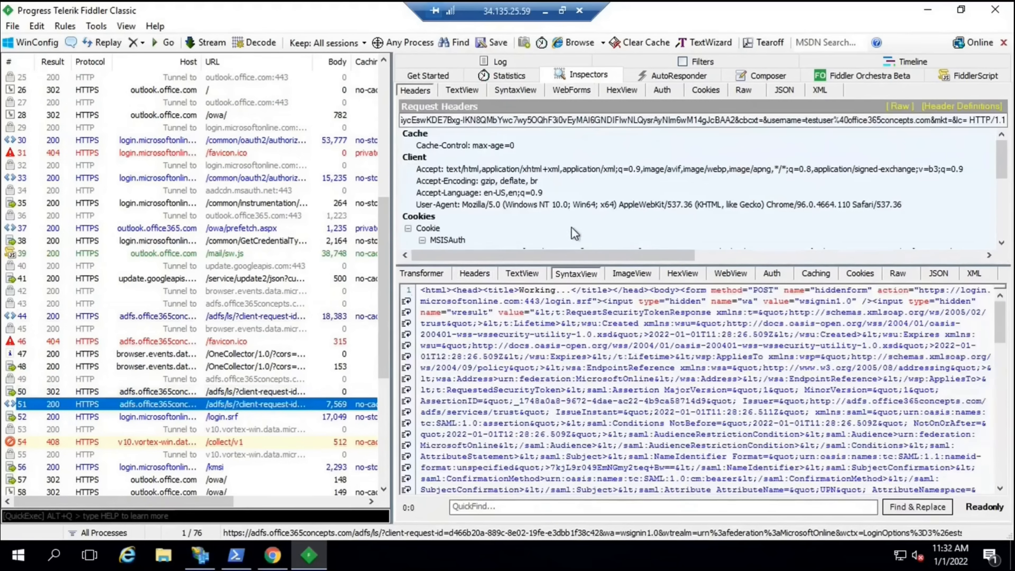
Show the response headers, check the MSISAuth, MSISSignOut and MSISLoopDetectionCookie Set-Cookie lines, then select MSISAuthenticated
{"action": "left_click", "coordinate": [490, 272]}
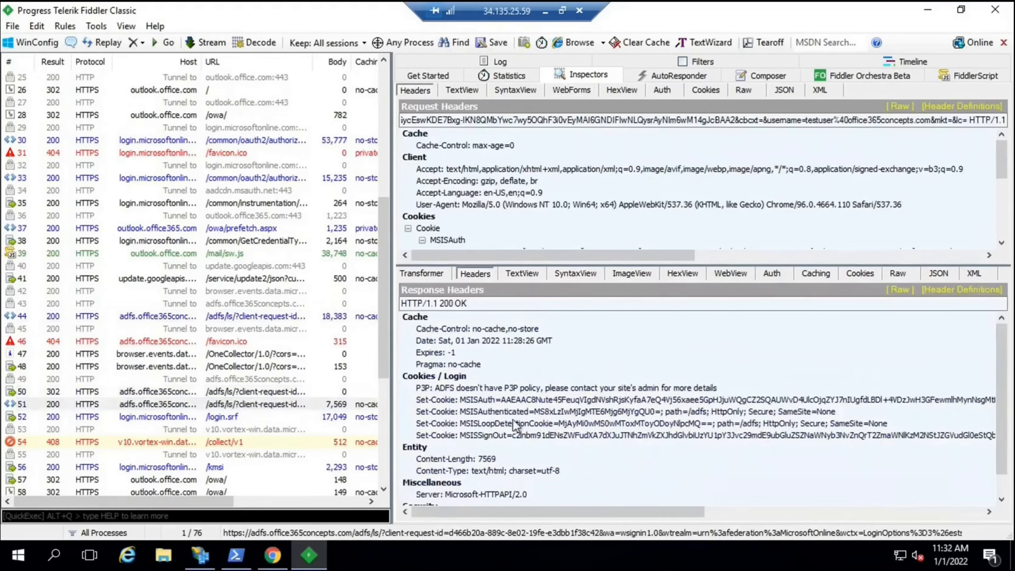
{"action": "left_click", "coordinate": [488, 407]}
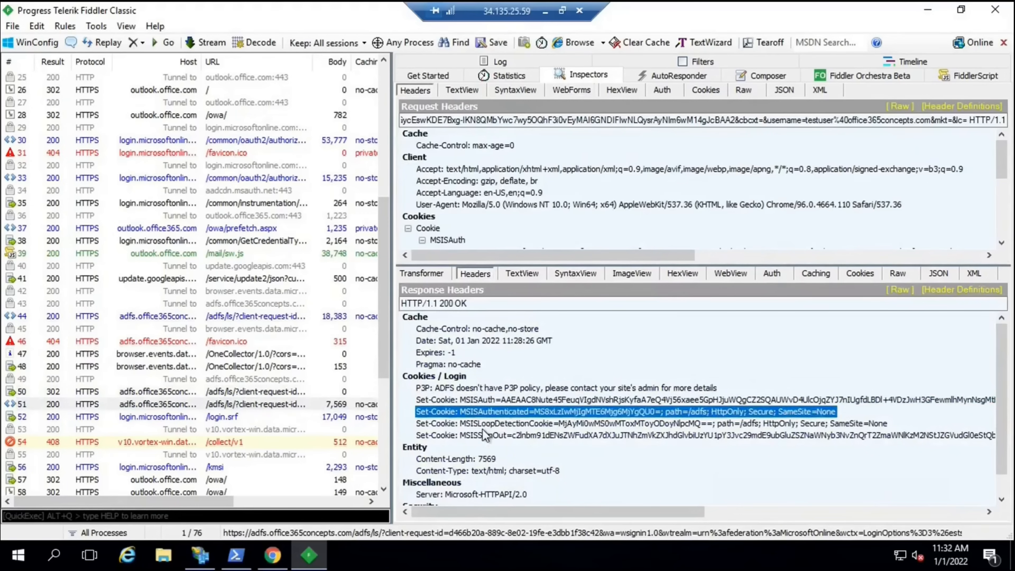
{"action": "left_click", "coordinate": [482, 422]}
{"action": "left_click", "coordinate": [482, 436]}
{"action": "left_click", "coordinate": [469, 402]}
{"action": "left_click", "coordinate": [473, 412]}
{"action": "left_click", "coordinate": [482, 423]}
{"action": "left_click", "coordinate": [483, 436]}
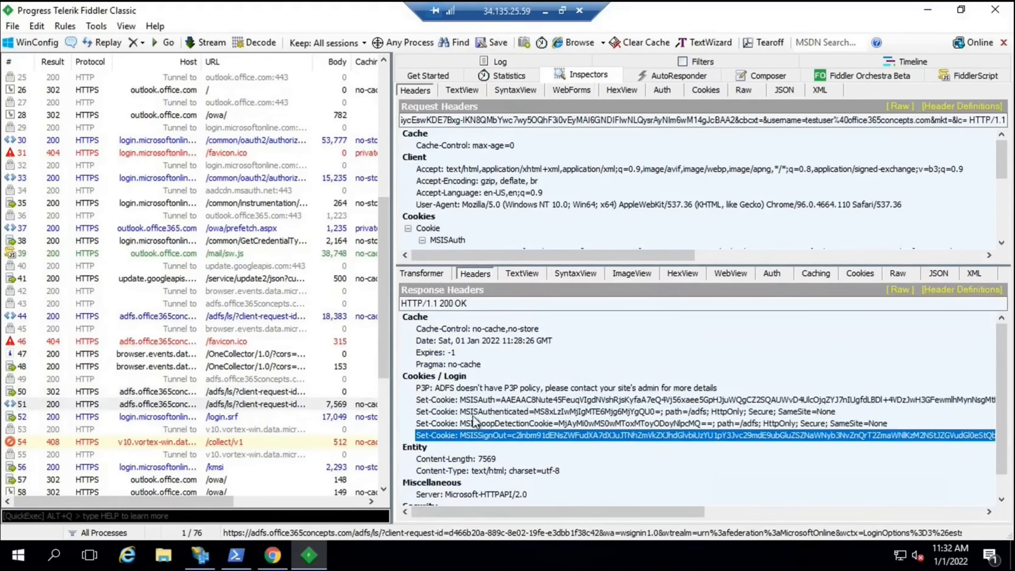
{"action": "left_click", "coordinate": [475, 401]}
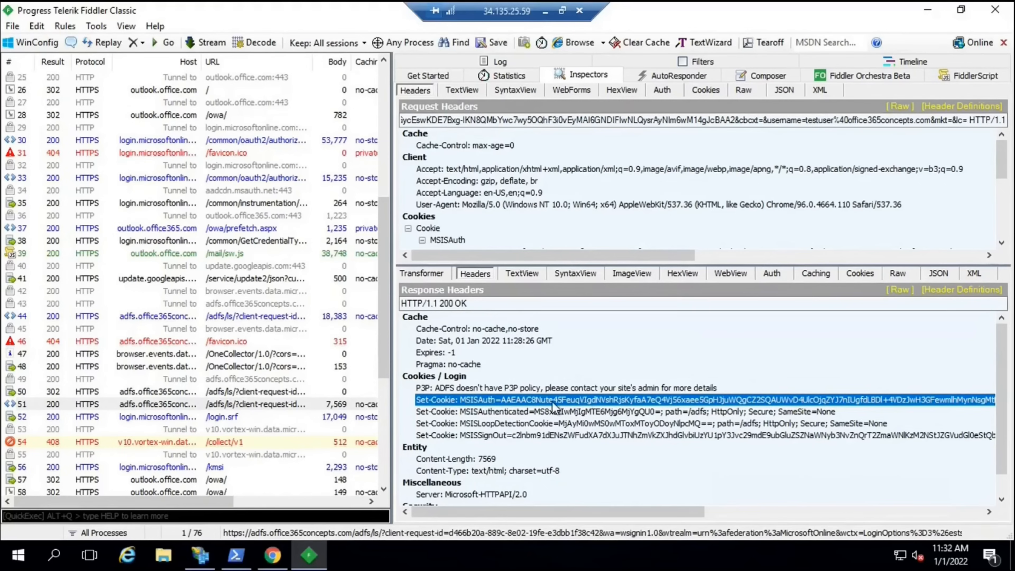
{"action": "left_click", "coordinate": [496, 415]}
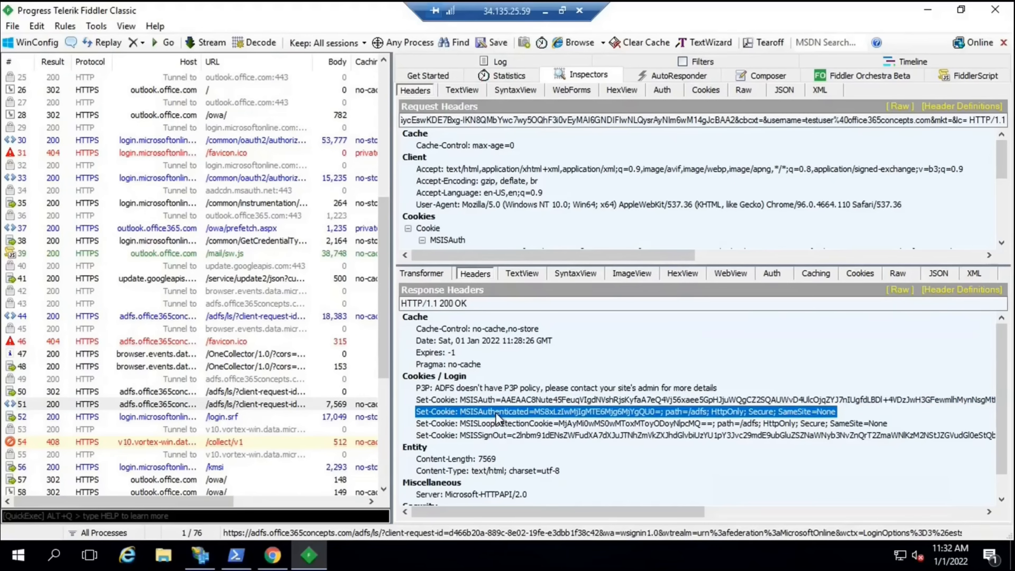
Send the MSISAuthenticated Set-Cookie header to TextWizard and start editing the input after the cookie name
{"action": "right_click", "coordinate": [497, 418]}
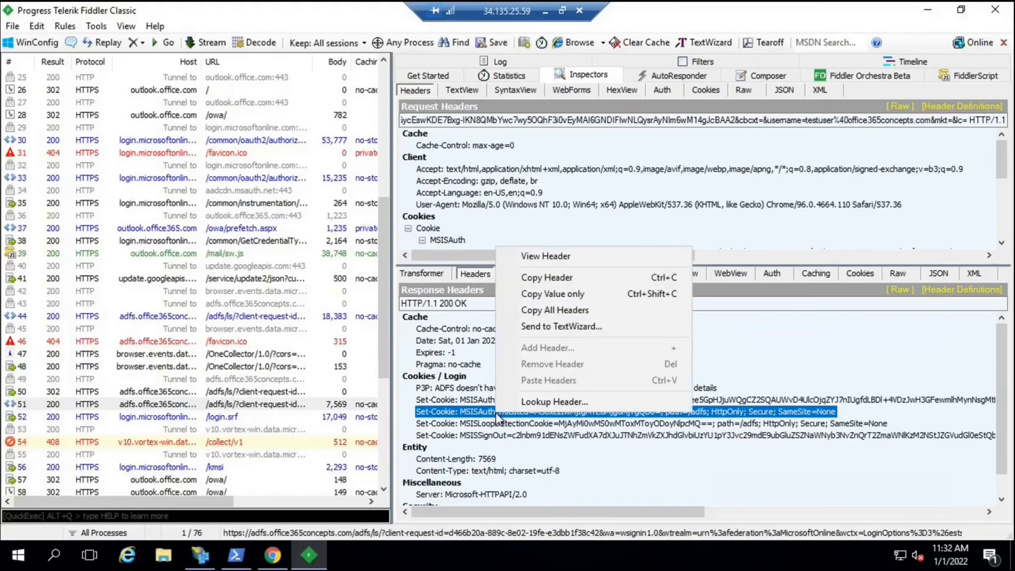
{"action": "left_click", "coordinate": [617, 327]}
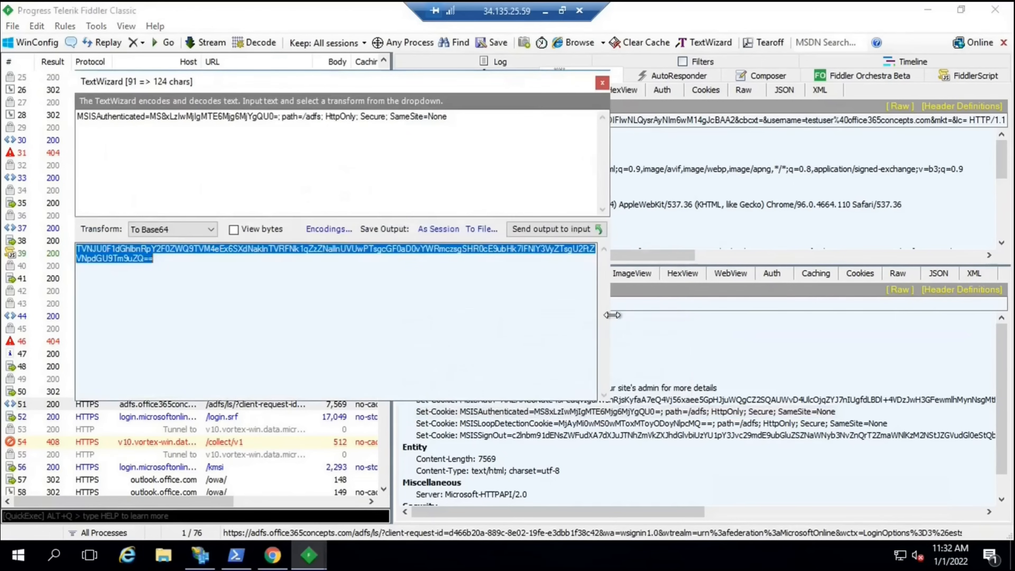
{"action": "left_click", "coordinate": [151, 117]}
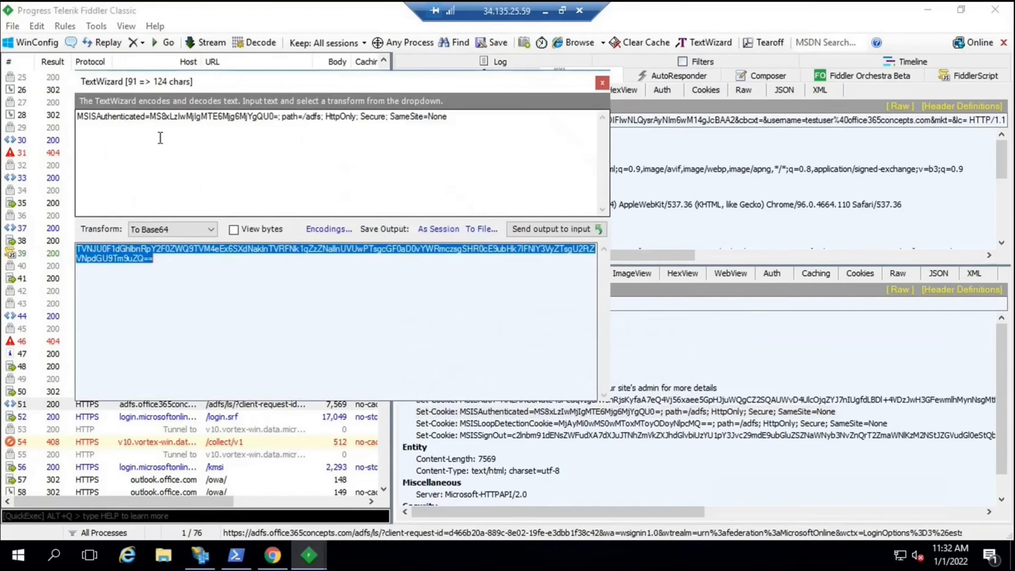
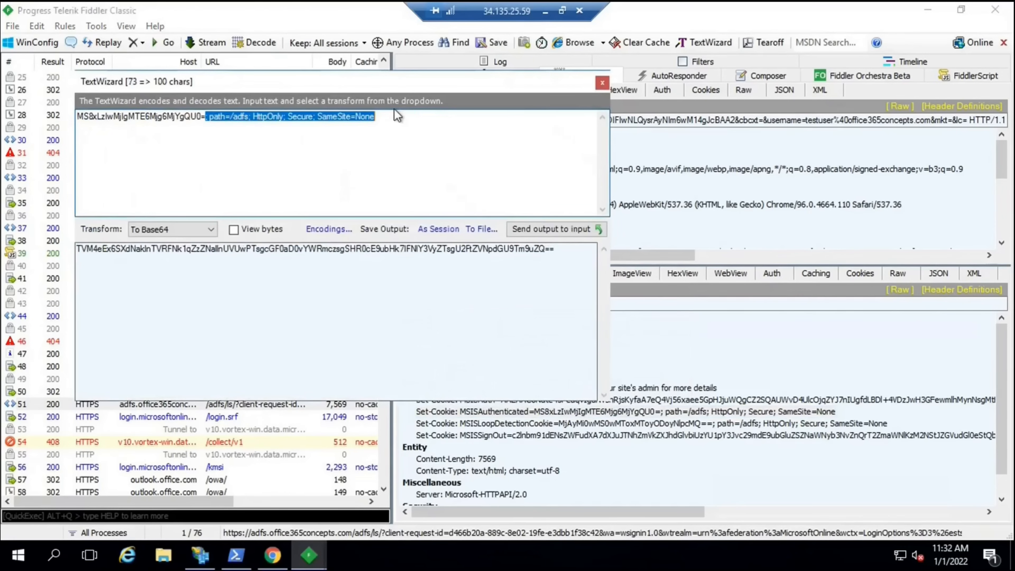
Strip the cookie attributes, decode the value From Base64, and highlight 1/1/2022 11:28:26 AM
{"action": "key", "text": "Delete"}
{"action": "left_click", "coordinate": [172, 232]}
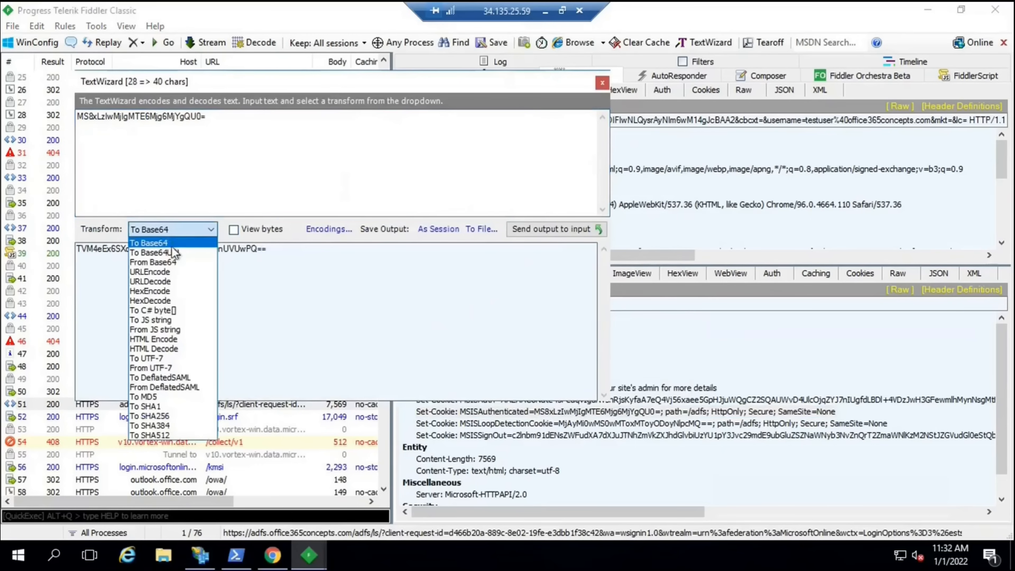
{"action": "left_click", "coordinate": [169, 261]}
{"action": "left_click", "coordinate": [118, 250]}
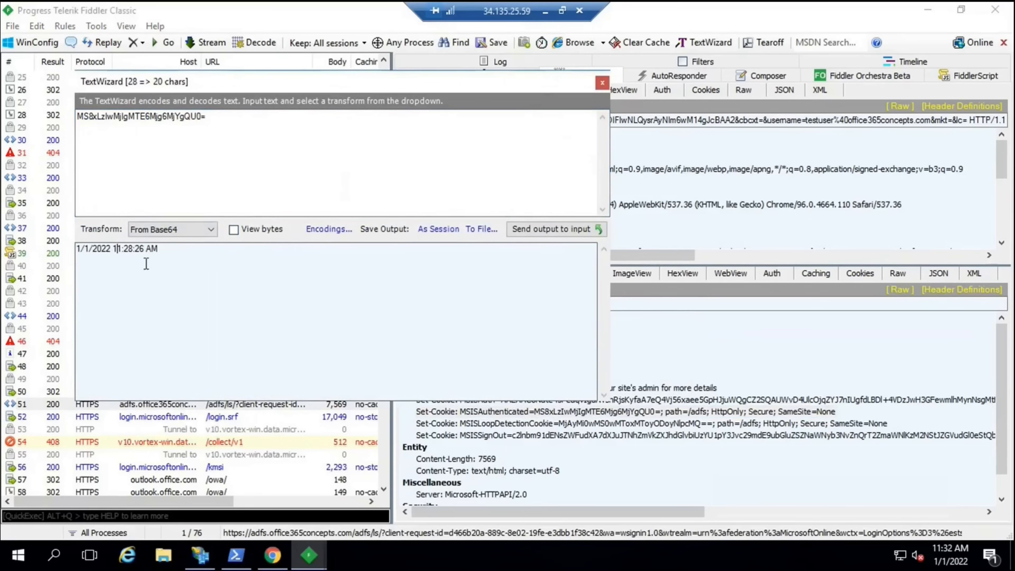
{"action": "double_click", "coordinate": [111, 249]}
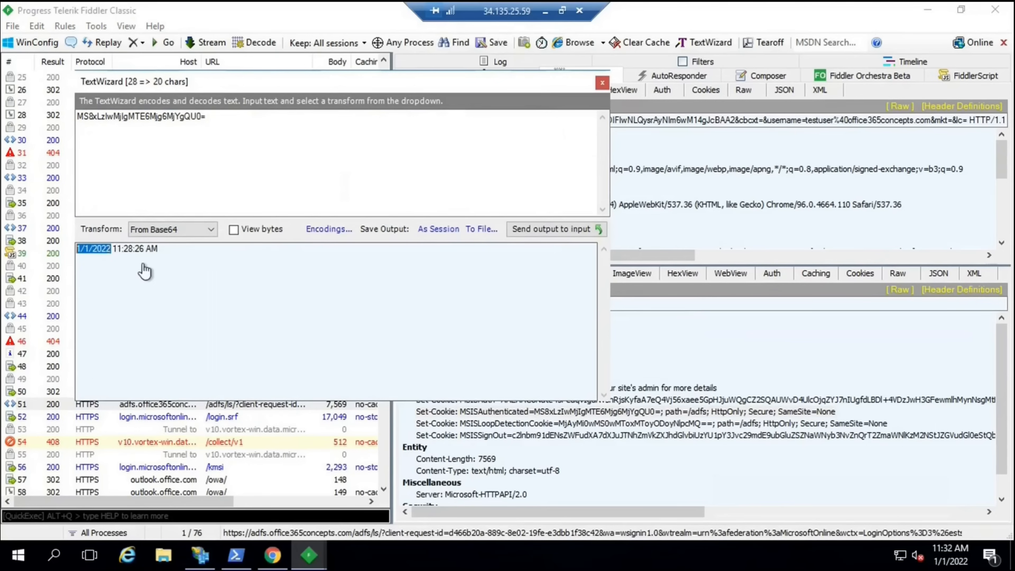
{"action": "left_click", "coordinate": [162, 249]}
{"action": "left_click", "coordinate": [112, 250], "text": "shift"}
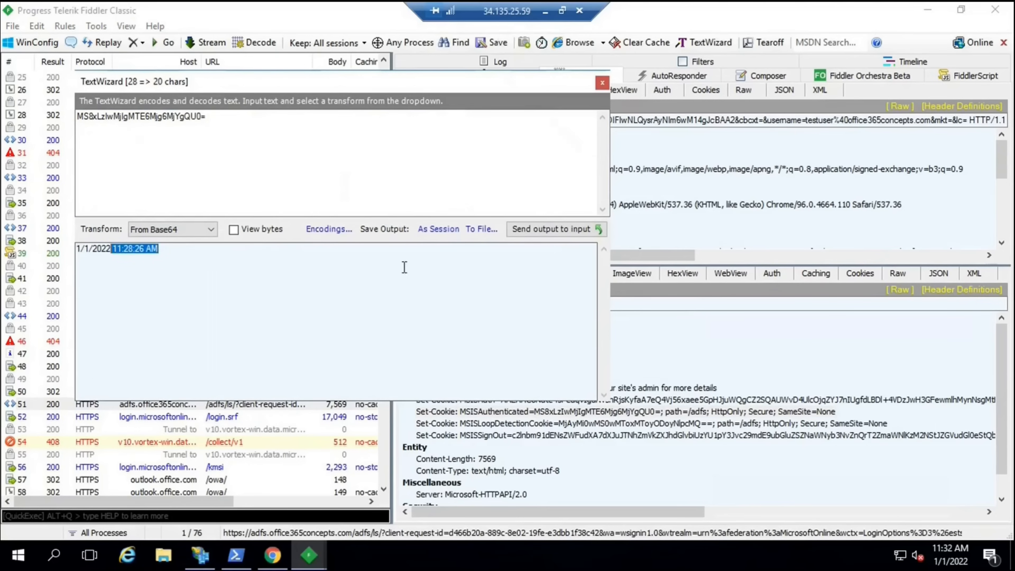
Send the MSISLoopDetectionCookie Set-Cookie header to TextWizard
{"action": "left_click", "coordinate": [604, 82]}
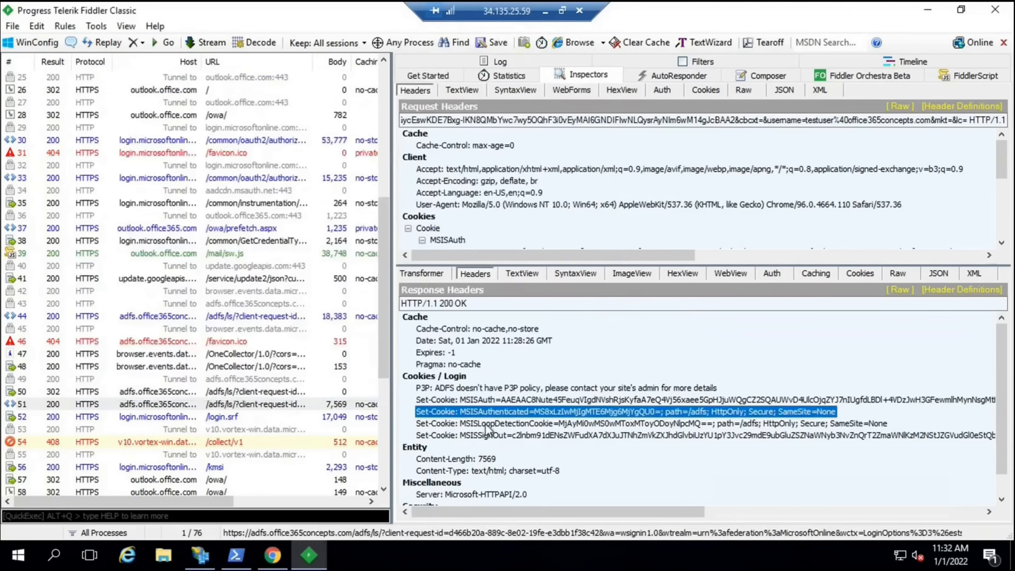
{"action": "key", "text": "Down"}
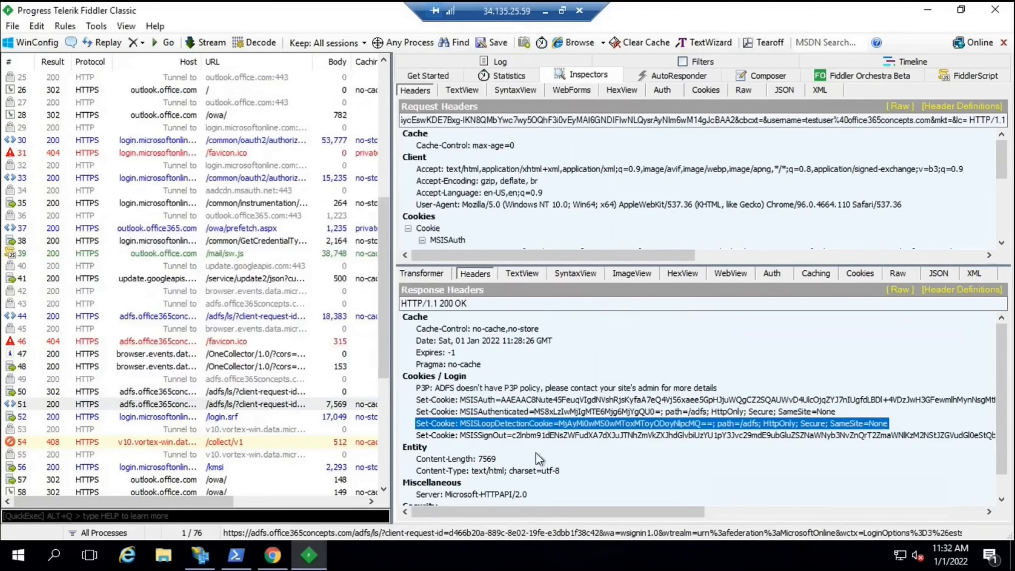
{"action": "right_click", "coordinate": [561, 425]}
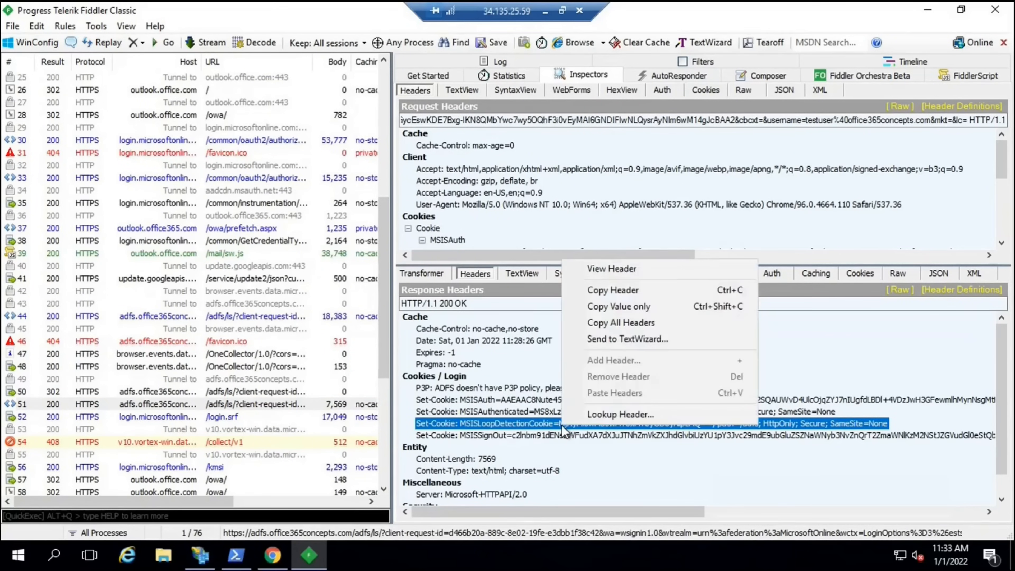
{"action": "left_click", "coordinate": [600, 341]}
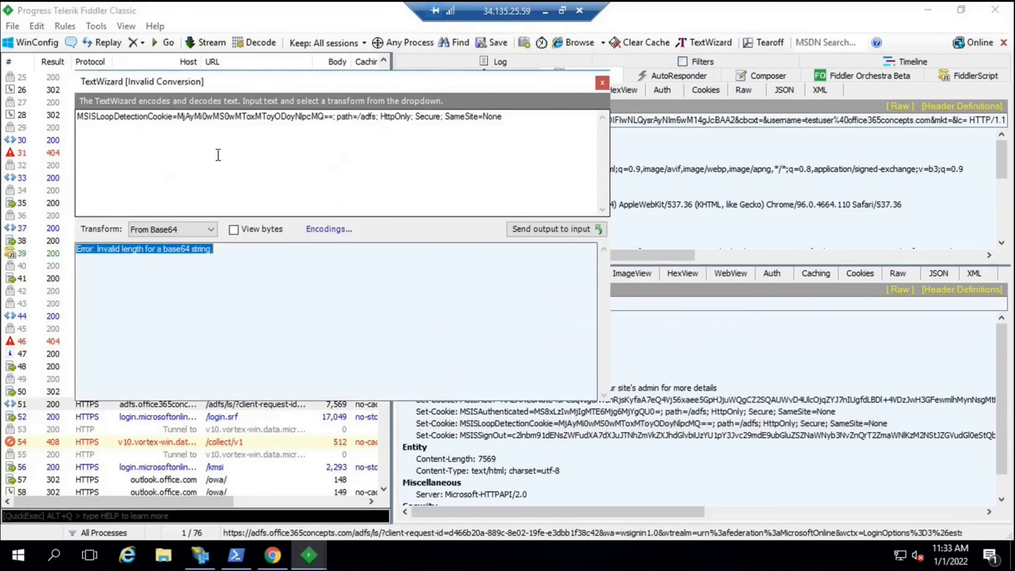
Remove the cookie name and attributes so the value decodes to 2022-01-01:11:28:26Z
{"action": "left_click_drag", "start_coordinate": [176, 120], "coordinate": [56, 119]}
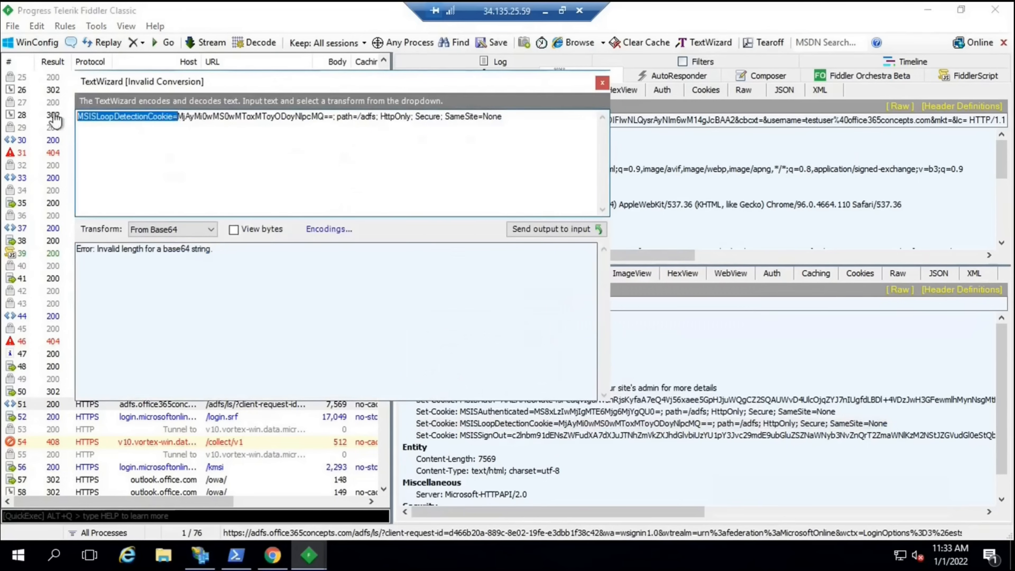
{"action": "key", "text": "BackSpace"}
{"action": "left_click_drag", "start_coordinate": [233, 117], "coordinate": [406, 119]}
{"action": "key", "text": "BackSpace"}
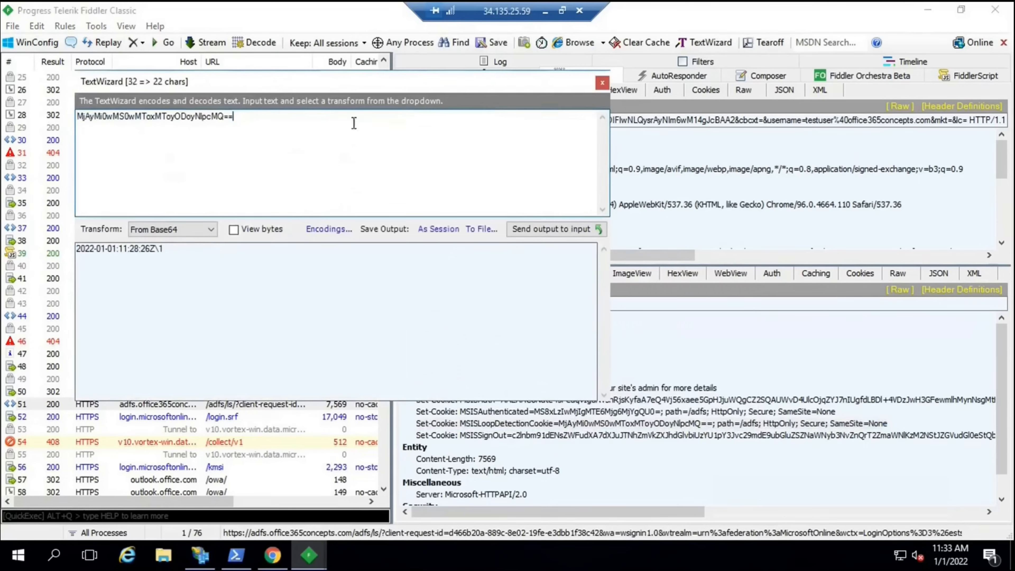
{"action": "left_click_drag", "start_coordinate": [163, 250], "coordinate": [175, 256]}
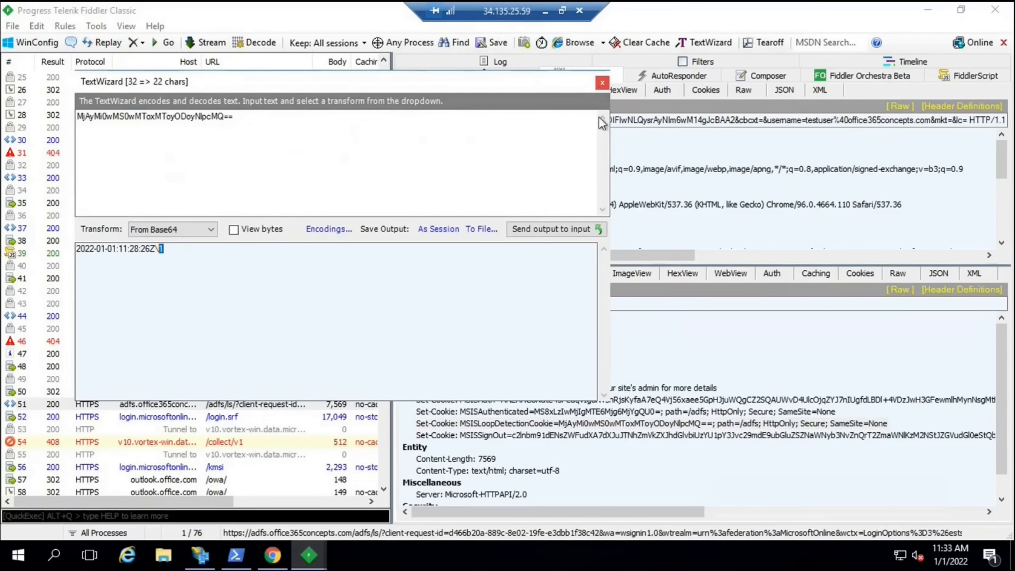
{"action": "left_click", "coordinate": [600, 88]}
Send the MSISSignOut Set-Cookie header to TextWizard and select its MSISSignOut= prefix
{"action": "left_click", "coordinate": [515, 435]}
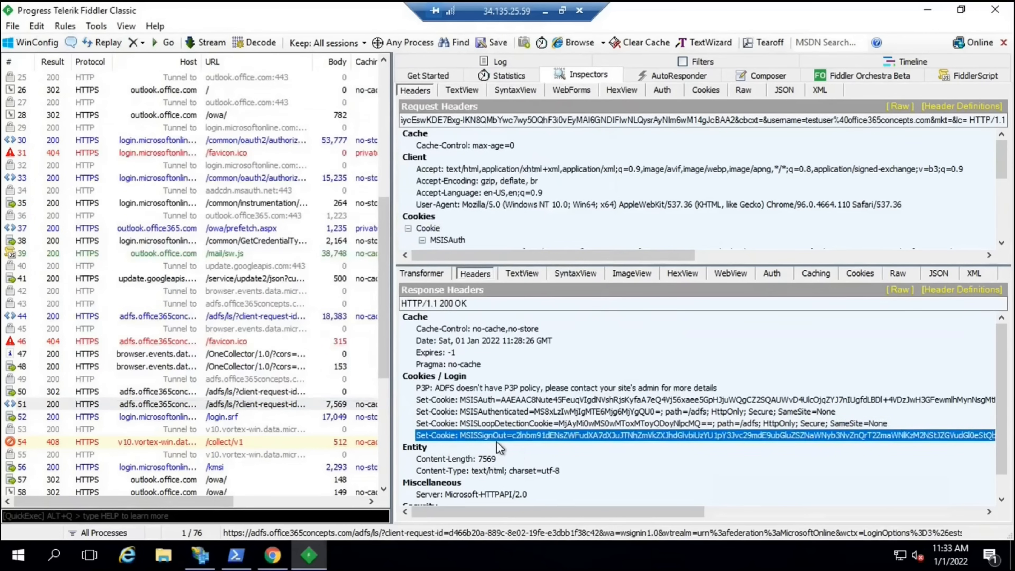
{"action": "right_click", "coordinate": [520, 436]}
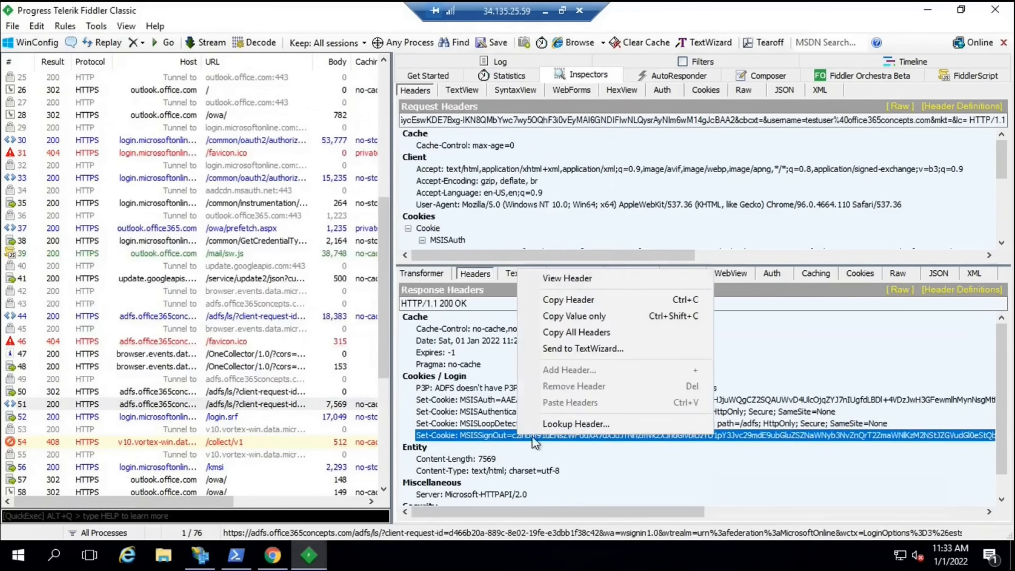
{"action": "left_click", "coordinate": [567, 348]}
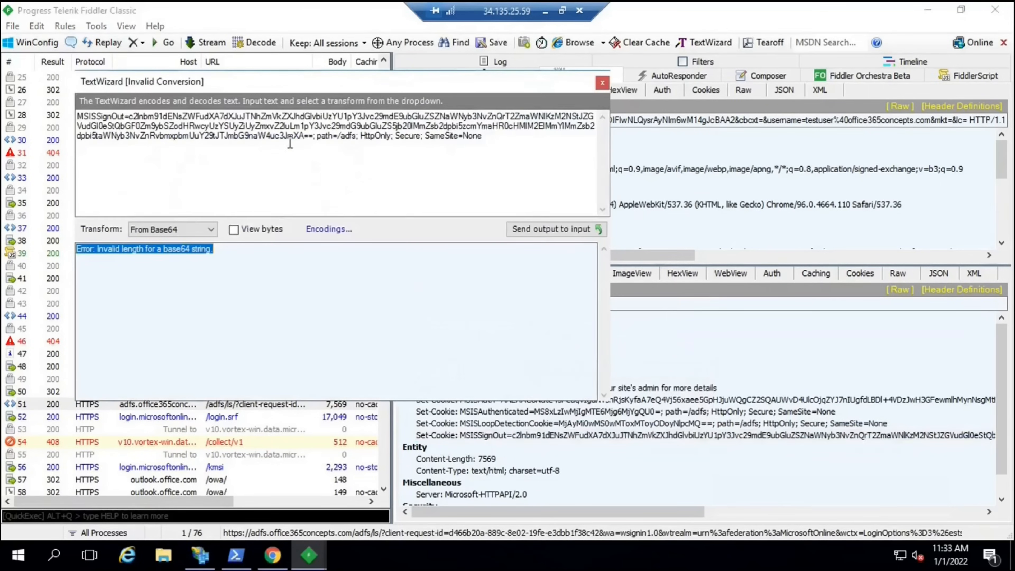
{"action": "left_click_drag", "start_coordinate": [130, 116], "coordinate": [77, 117]}
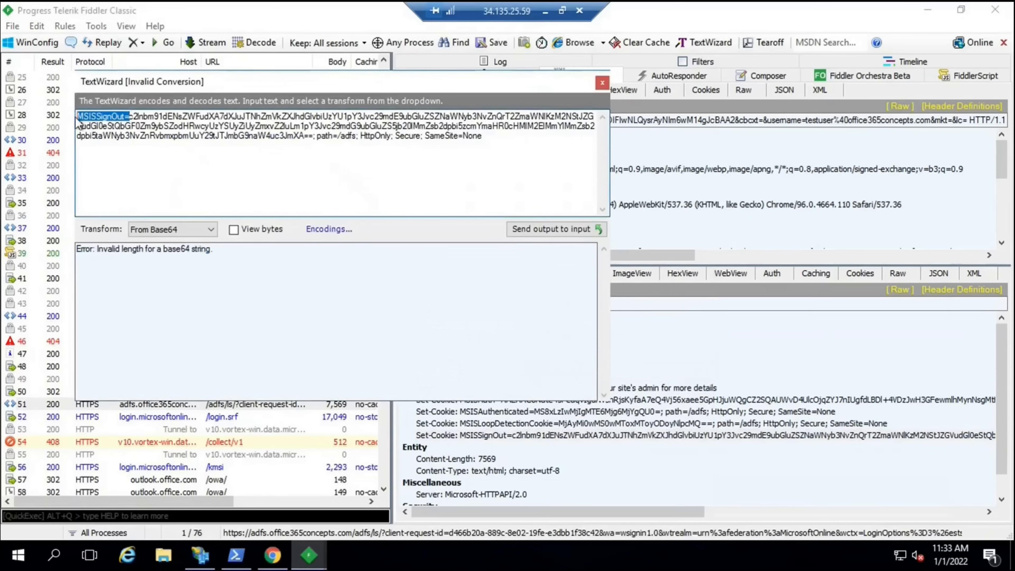
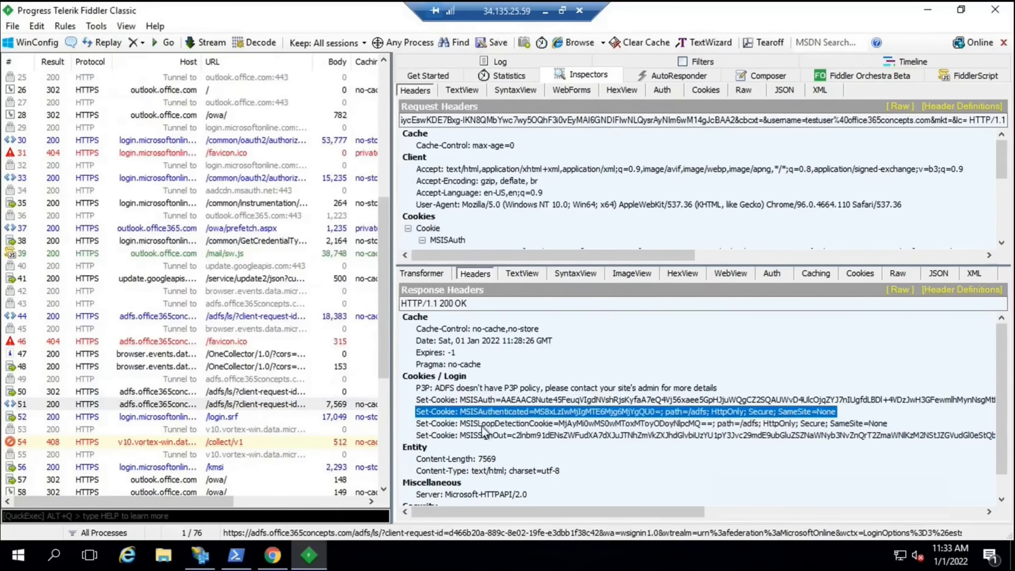
Select the MSISAuth Set-Cookie header line in the AD FS response headers
{"action": "left_click", "coordinate": [482, 401]}
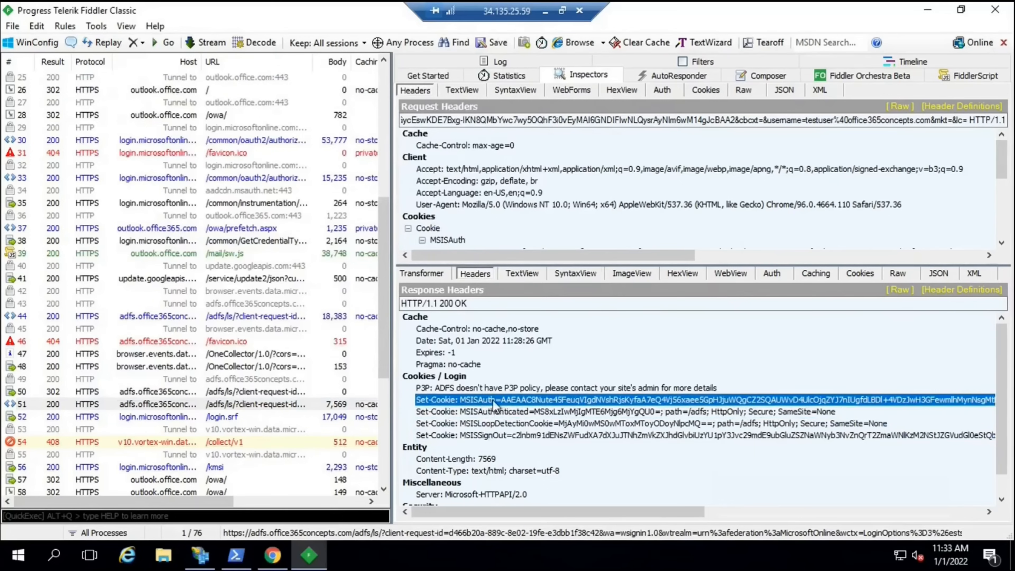
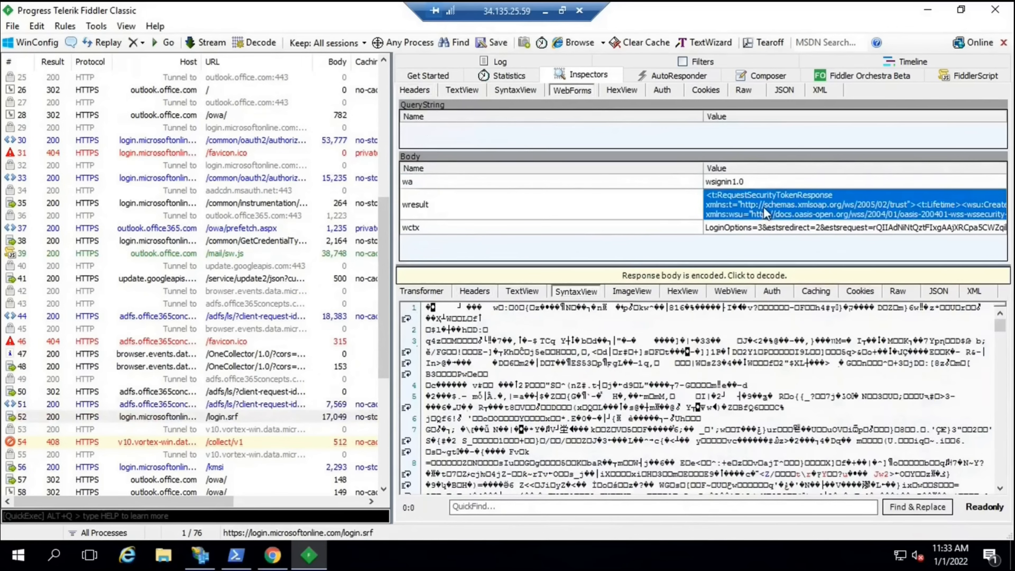
Bring up the copy menu on the wresult token value in the WebForms body of the /login.srf POST
{"action": "right_click", "coordinate": [765, 208]}
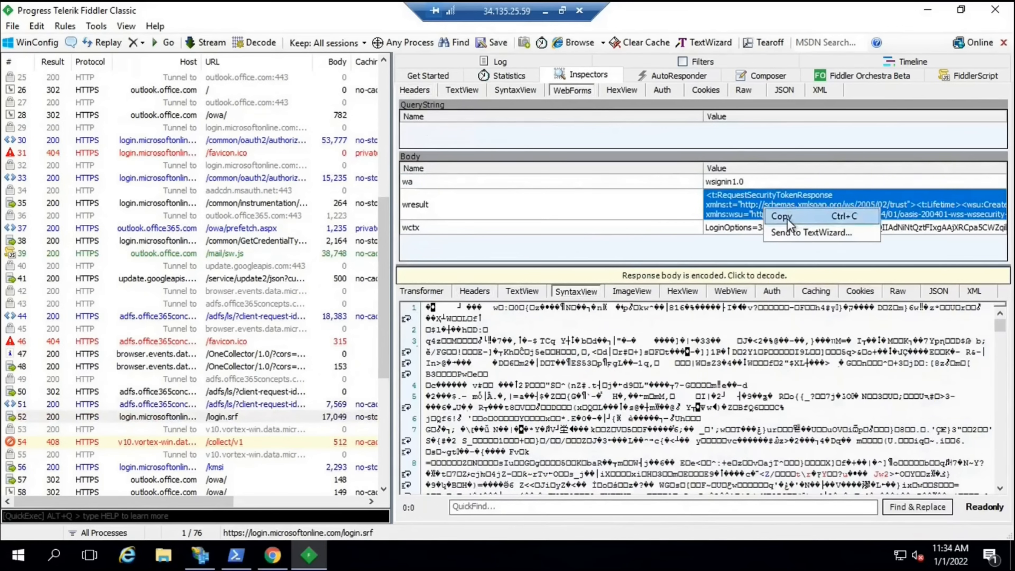
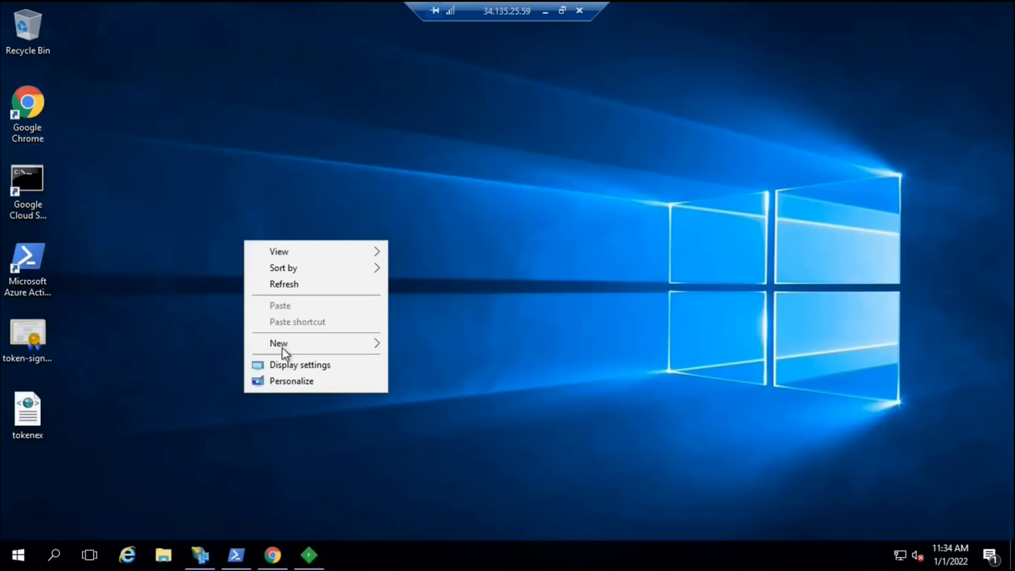
Refresh the desktop and open tokenex.xml in Internet Explorer, deferring the IE 11 setup
{"action": "left_click", "coordinate": [280, 285]}
{"action": "double_click", "coordinate": [26, 342]}
{"action": "left_click", "coordinate": [681, 389]}
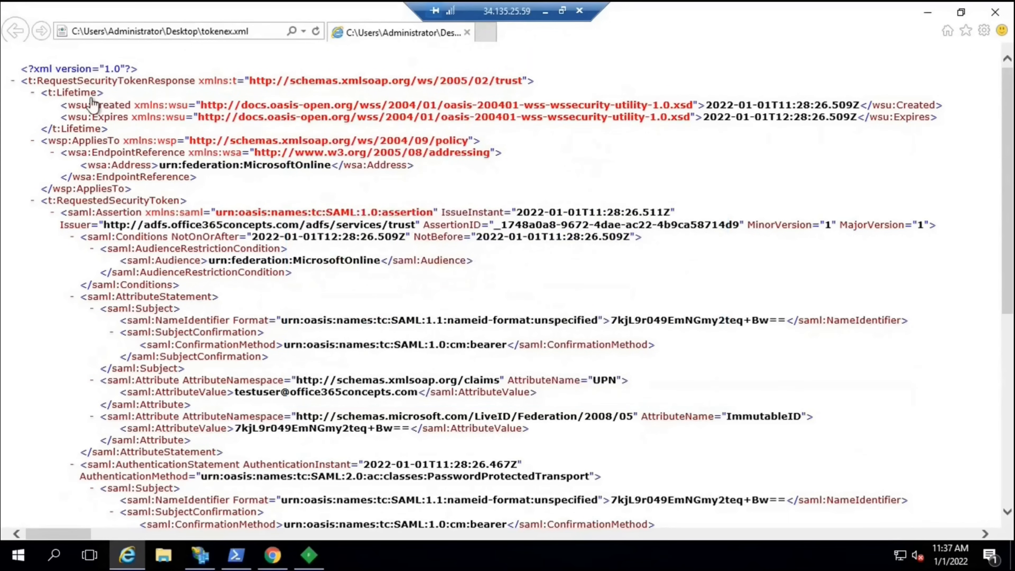
Highlight the Created and Expires lifetime timestamps and the urn:federation:MicrosoftOnline audience, then switch to AD FS
{"action": "left_click_drag", "start_coordinate": [92, 105], "coordinate": [128, 103]}
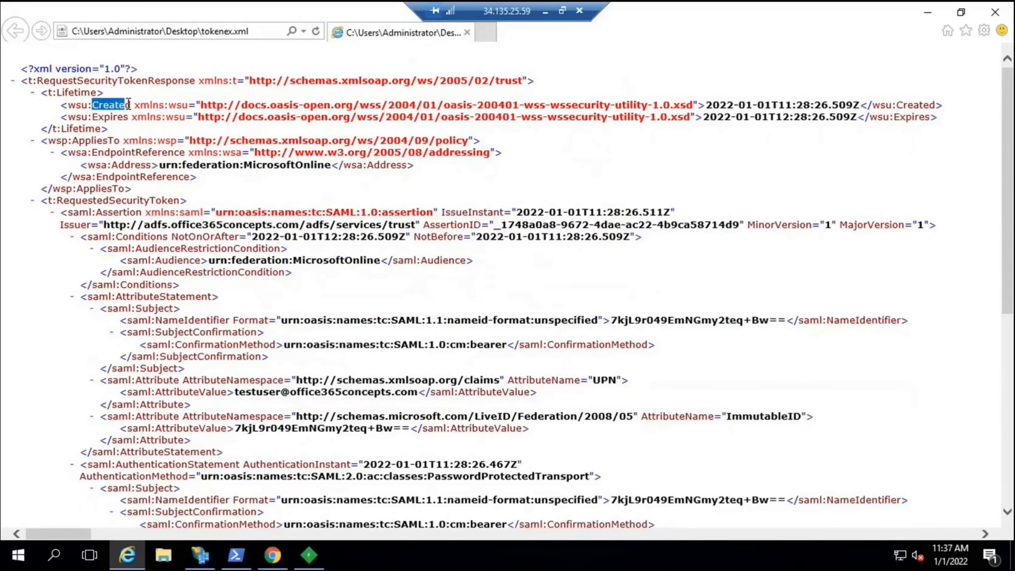
{"action": "left_click_drag", "start_coordinate": [706, 105], "coordinate": [775, 103]}
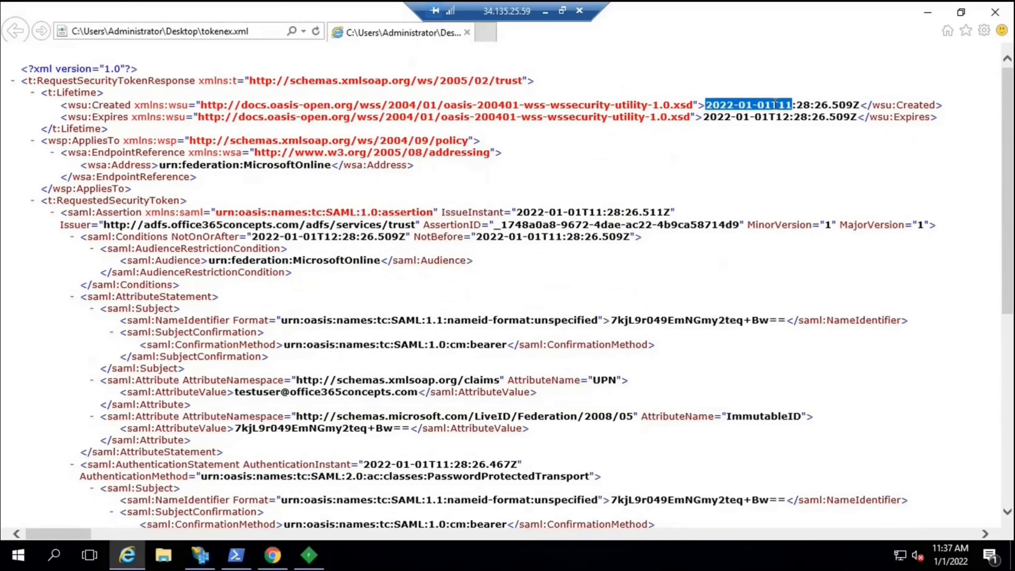
{"action": "left_click_drag", "start_coordinate": [797, 105], "coordinate": [859, 105]}
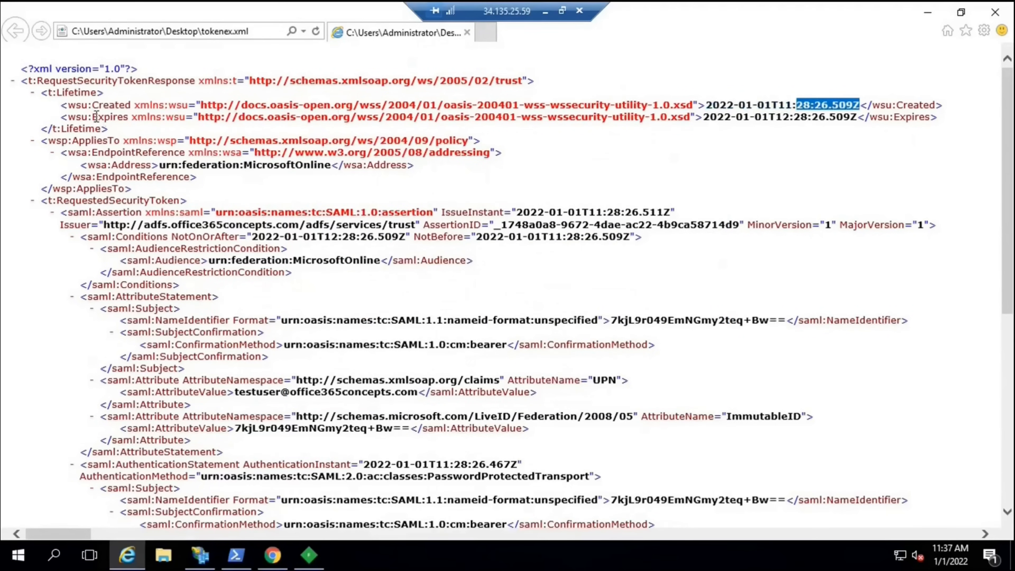
{"action": "double_click", "coordinate": [108, 116]}
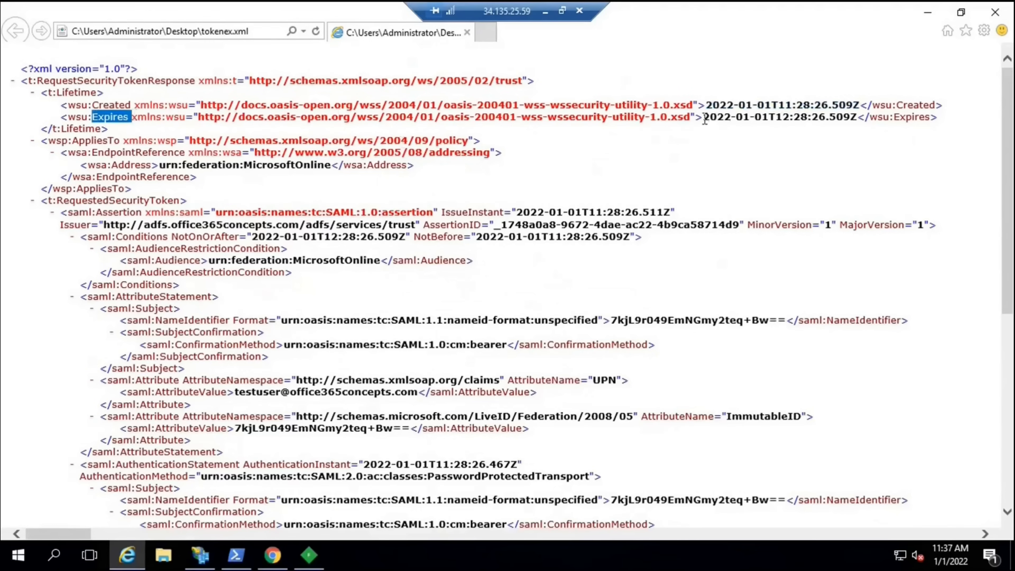
{"action": "left_click_drag", "start_coordinate": [703, 117], "coordinate": [857, 117]}
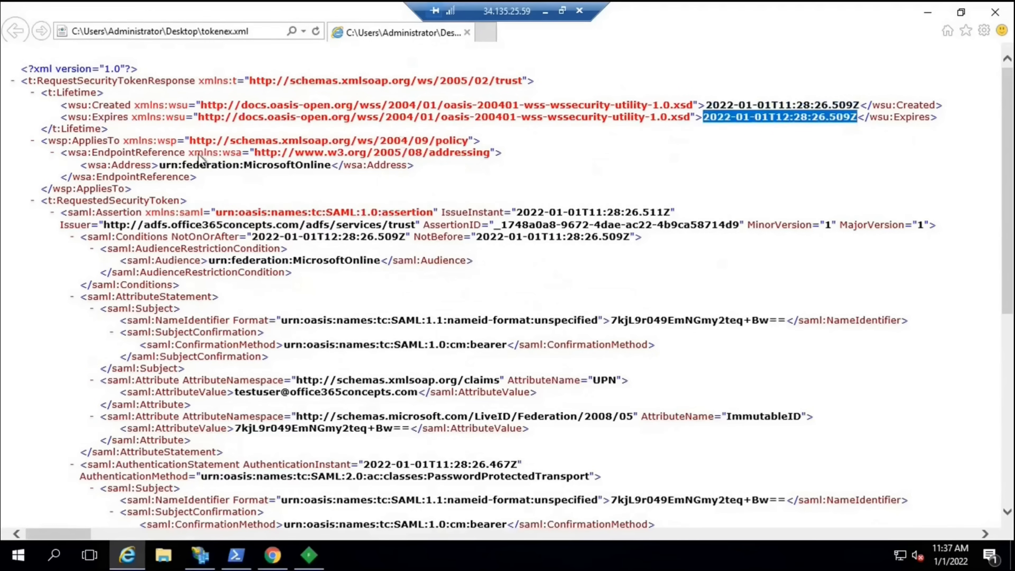
{"action": "left_click_drag", "start_coordinate": [160, 165], "coordinate": [329, 166]}
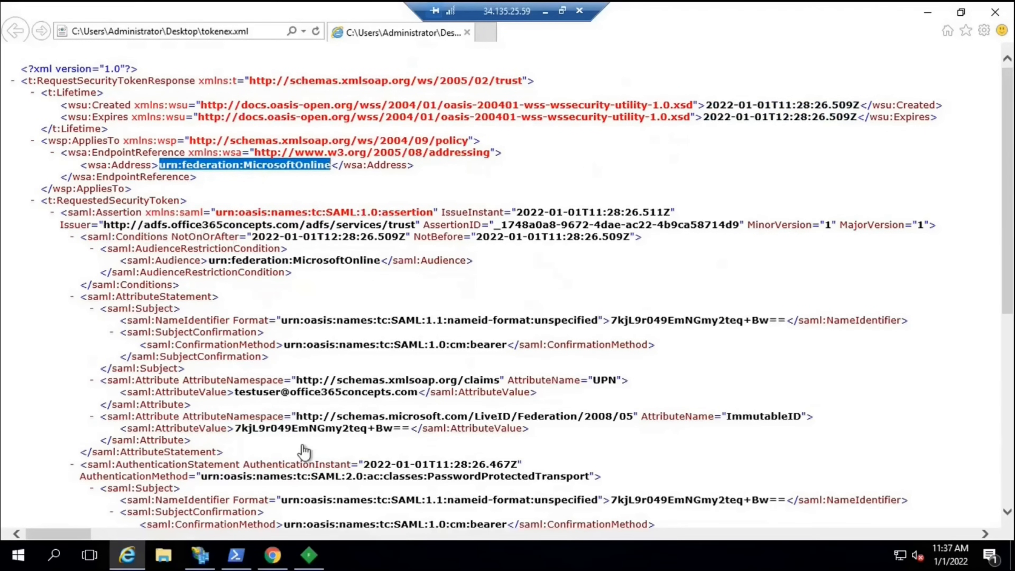
{"action": "left_click", "coordinate": [197, 556]}
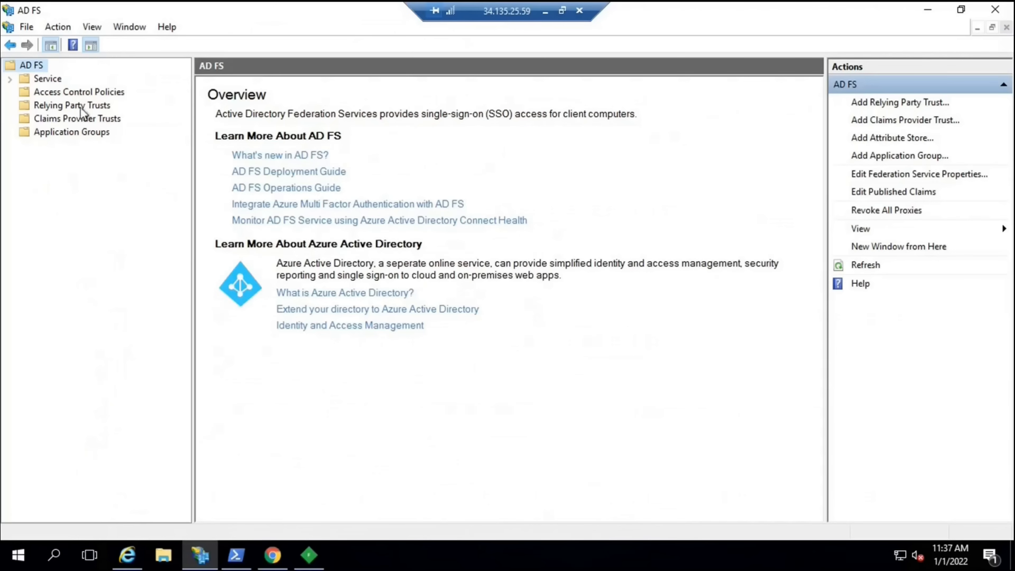
Check the identifier in Federation Service Properties, cancel without changes, and return to Internet Explorer
{"action": "right_click", "coordinate": [36, 66]}
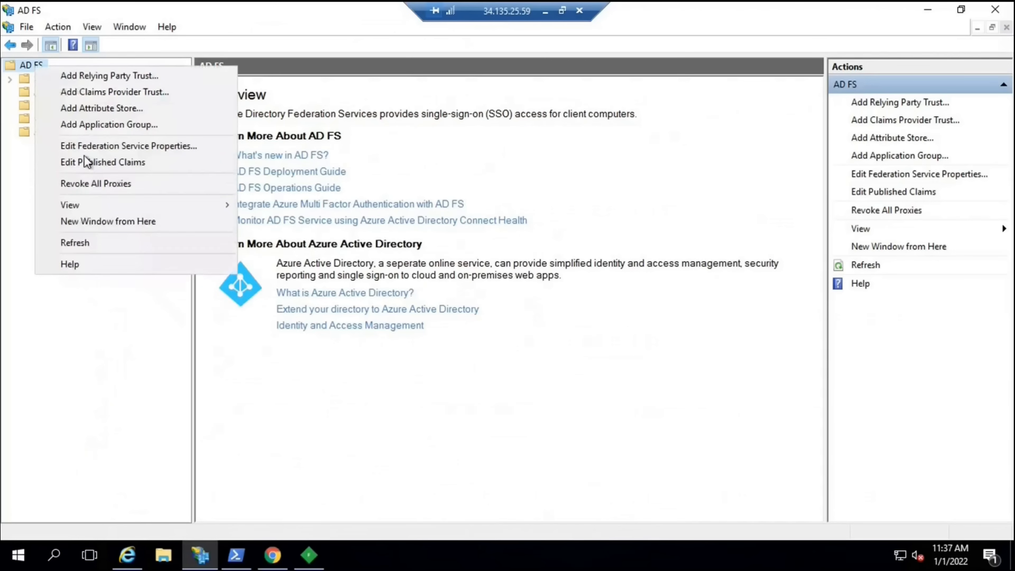
{"action": "left_click", "coordinate": [111, 147]}
{"action": "left_click_drag", "start_coordinate": [342, 277], "coordinate": [125, 273]}
{"action": "left_click", "coordinate": [372, 506]}
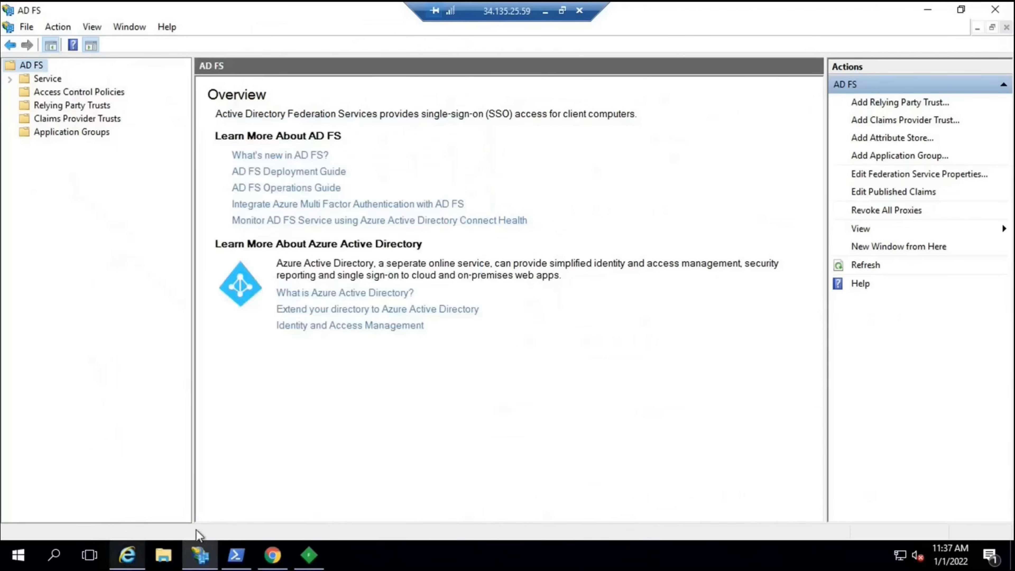
{"action": "left_click", "coordinate": [128, 555]}
Highlight the UPN and ImmutableID attribute values in the token's SAML assertion
{"action": "scroll", "coordinate": [535, 252], "scroll_direction": "down", "scroll_amount": 3}
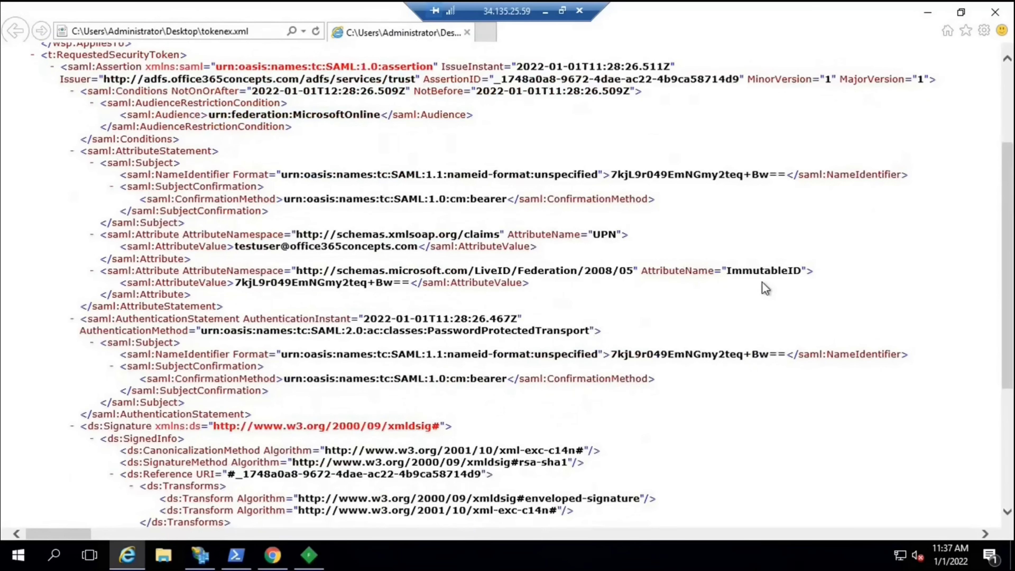
{"action": "left_click_drag", "start_coordinate": [235, 248], "coordinate": [412, 250]}
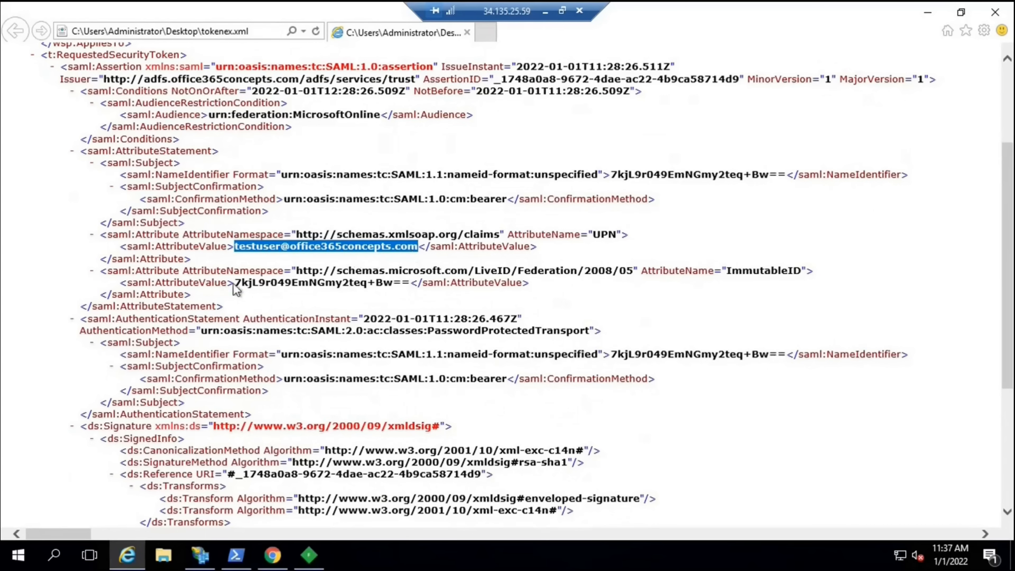
{"action": "left_click_drag", "start_coordinate": [235, 284], "coordinate": [393, 285]}
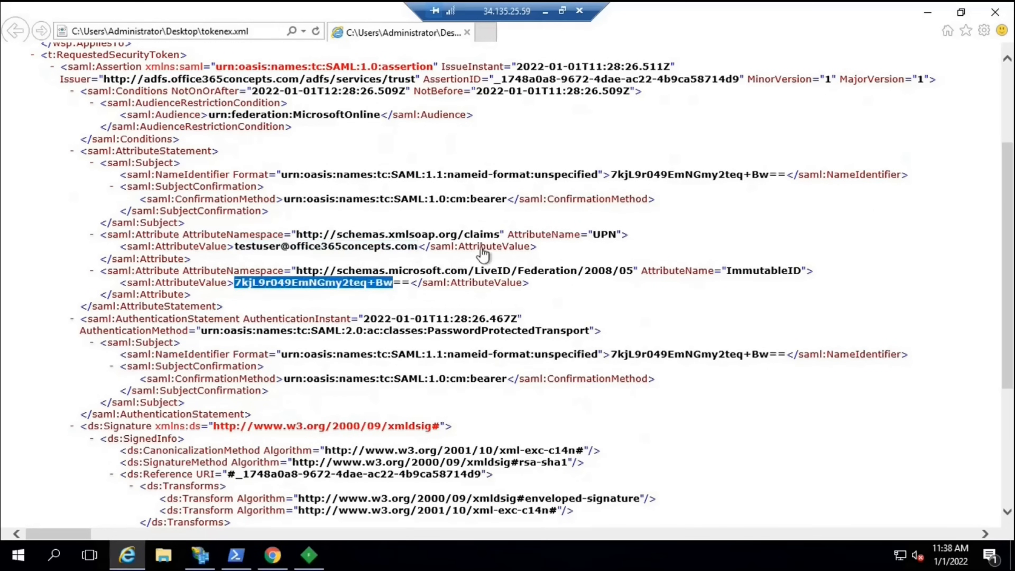
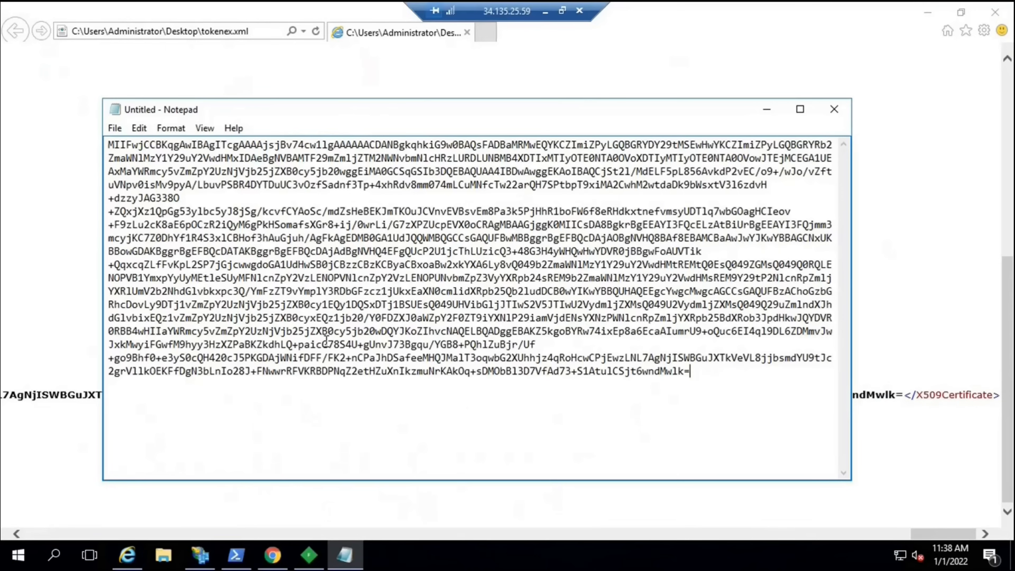
Save the pasted certificate text from Notepad to the Desktop as certificate.cer
{"action": "key", "text": "ctrl+s"}
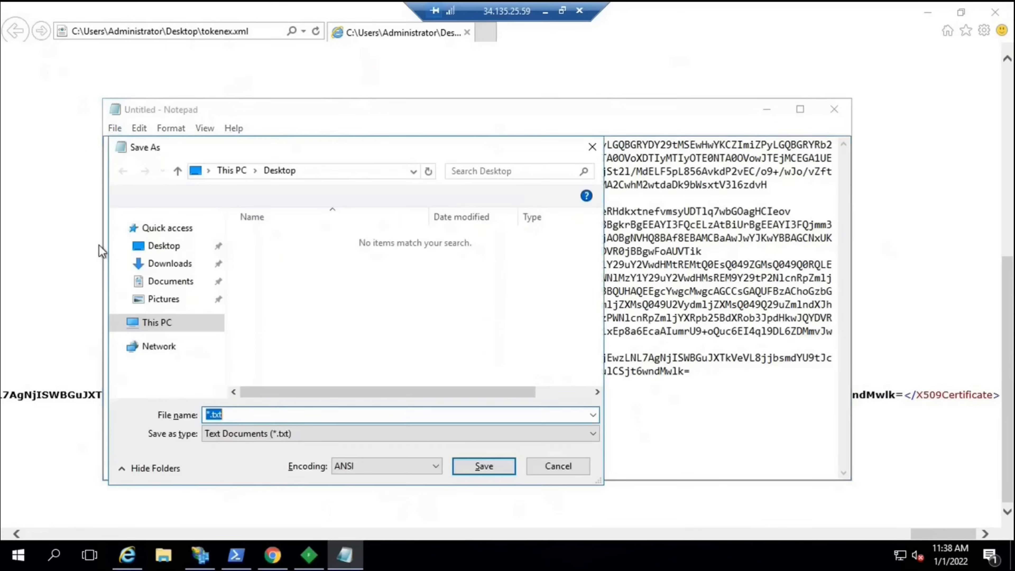
{"action": "type", "text": "certificate.cer"}
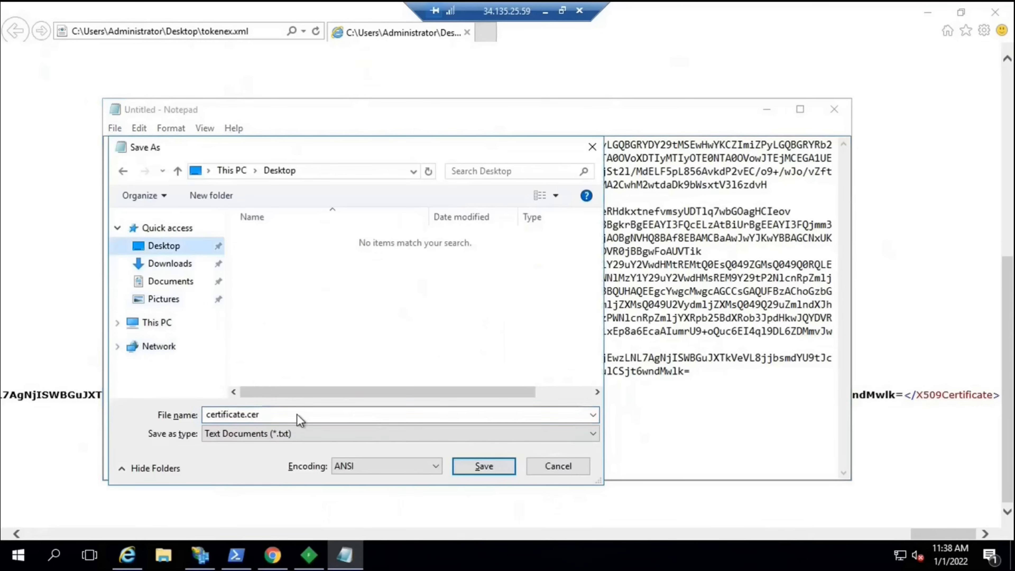
{"action": "left_click", "coordinate": [279, 415]}
{"action": "key", "text": "Return"}
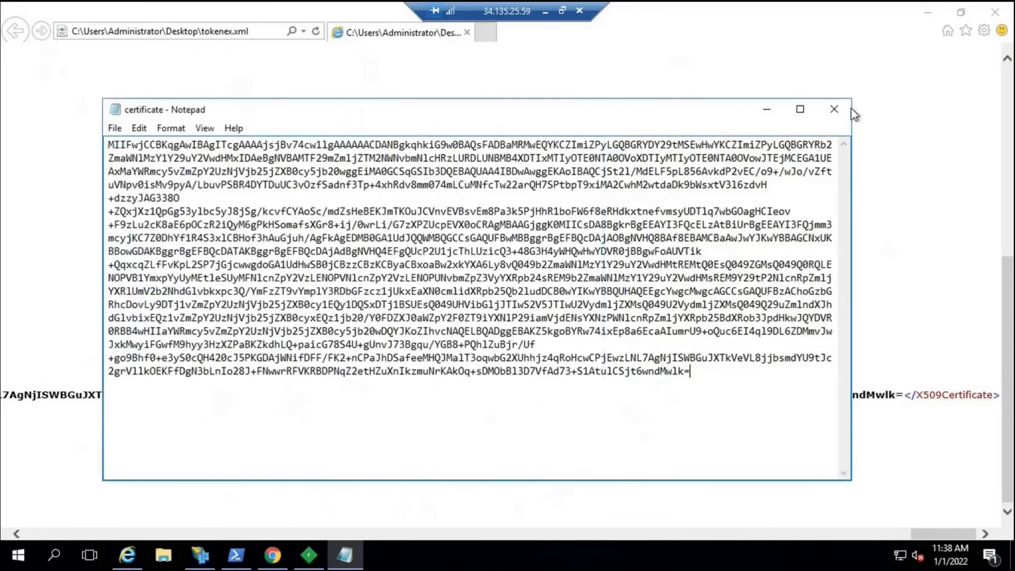
Close Notepad, refresh the desktop, and open certificate.cer issued to adfs.office365concepts.com
{"action": "left_click", "coordinate": [835, 109]}
{"action": "key", "text": "super+d"}
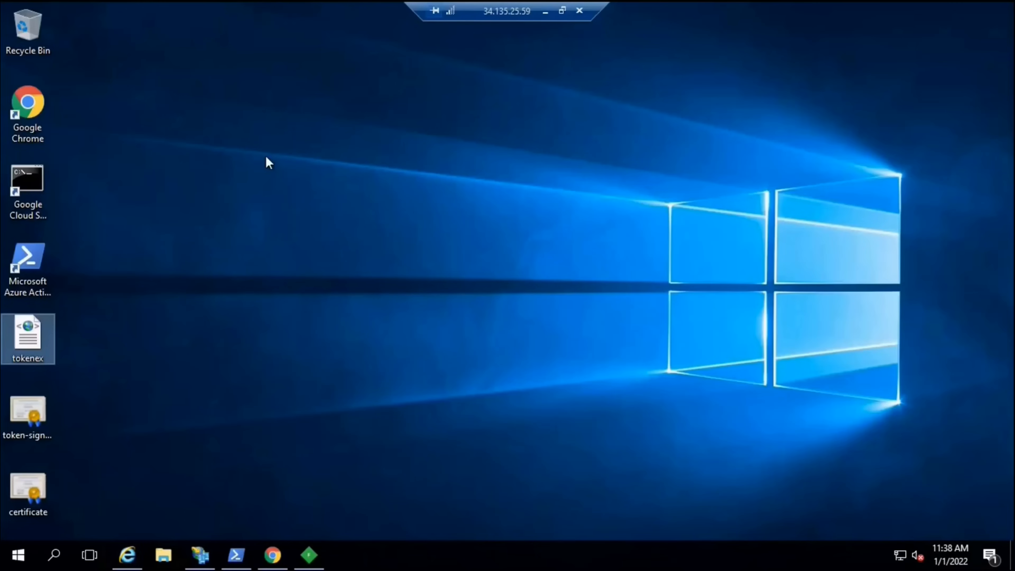
{"action": "right_click", "coordinate": [248, 282]}
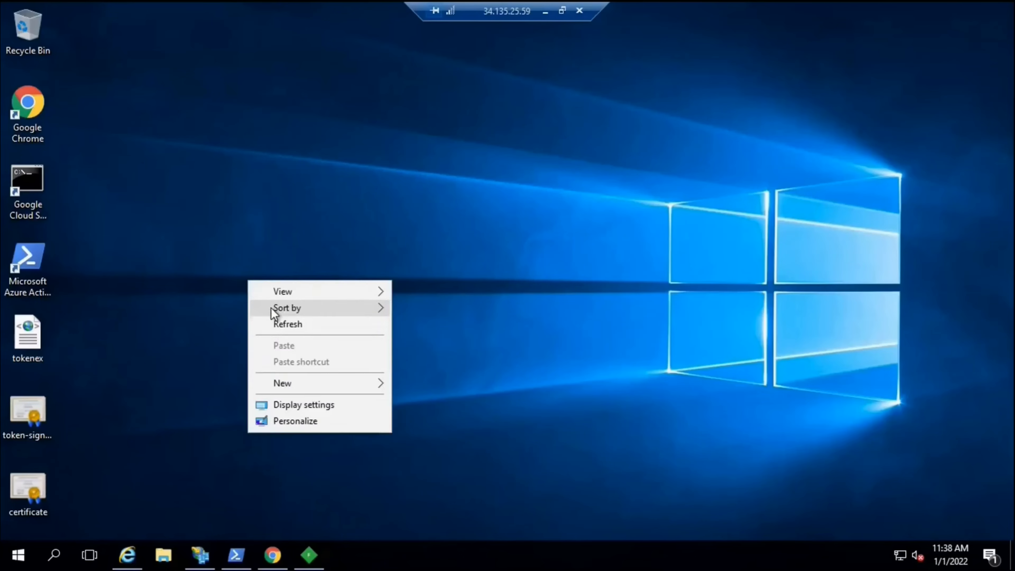
{"action": "left_click", "coordinate": [272, 324]}
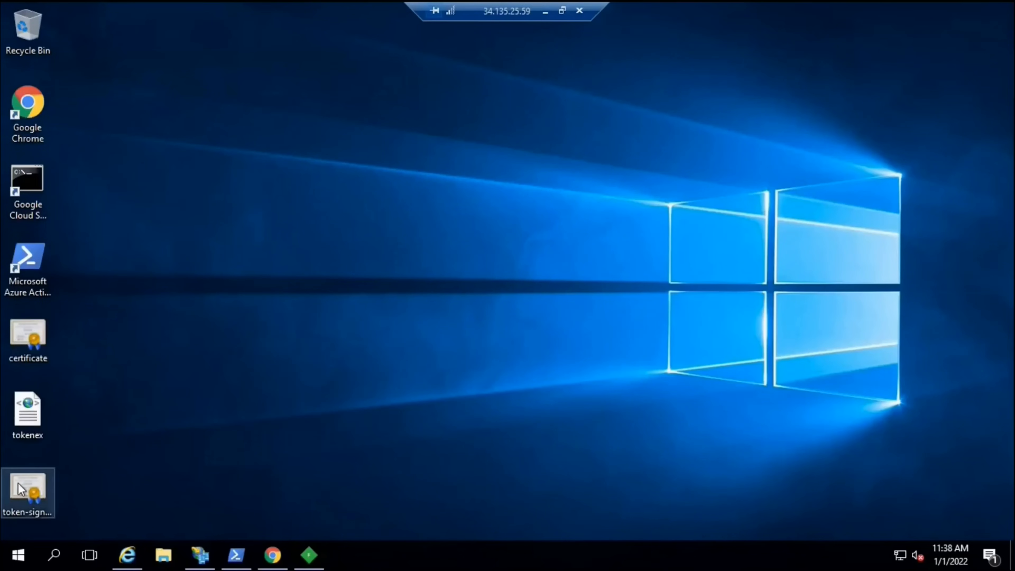
{"action": "double_click", "coordinate": [29, 343]}
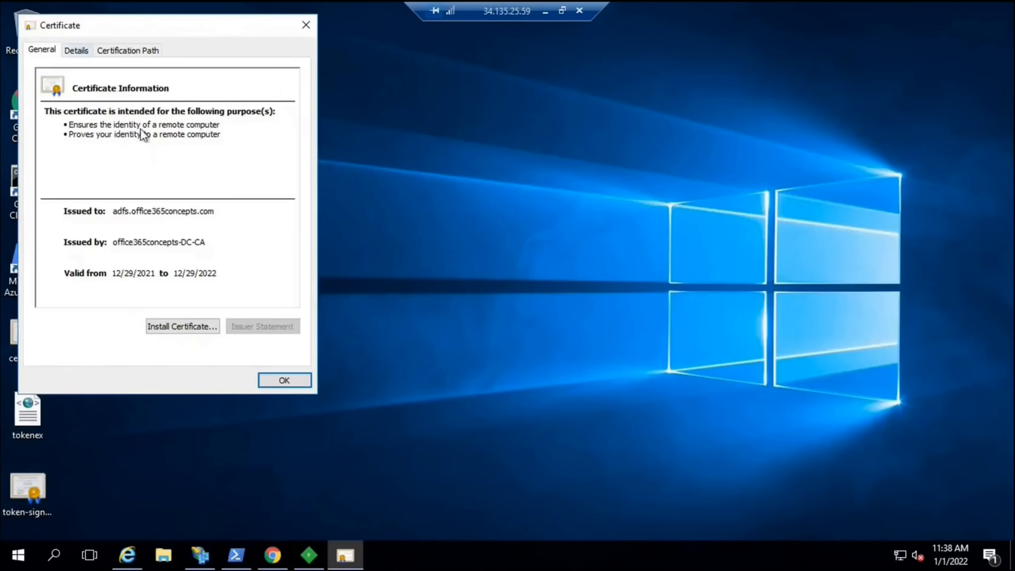
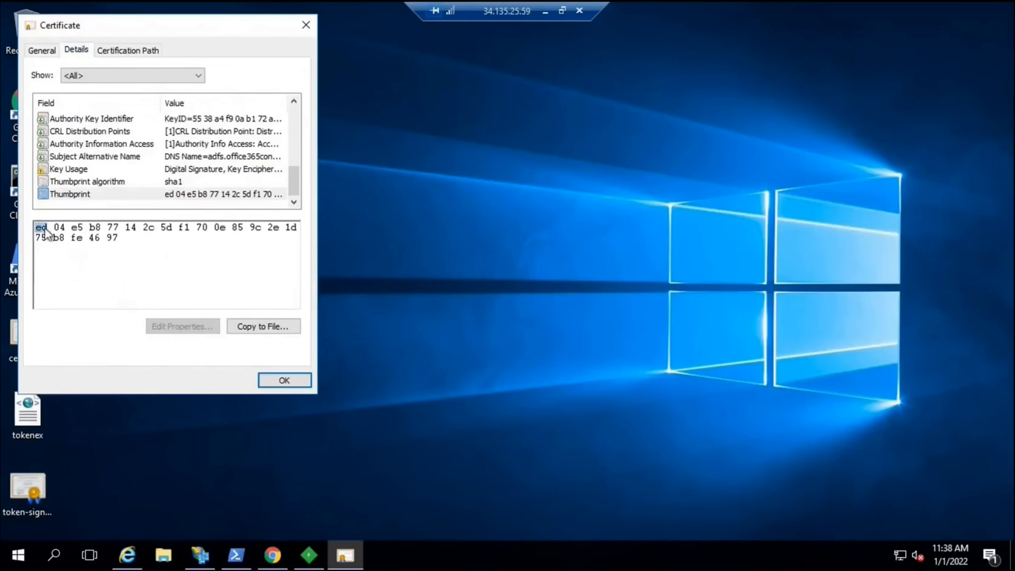
Note the token certificate thumbprint's final byte 97, close the certificate, and bring up AD FS Management
{"action": "double_click", "coordinate": [128, 240]}
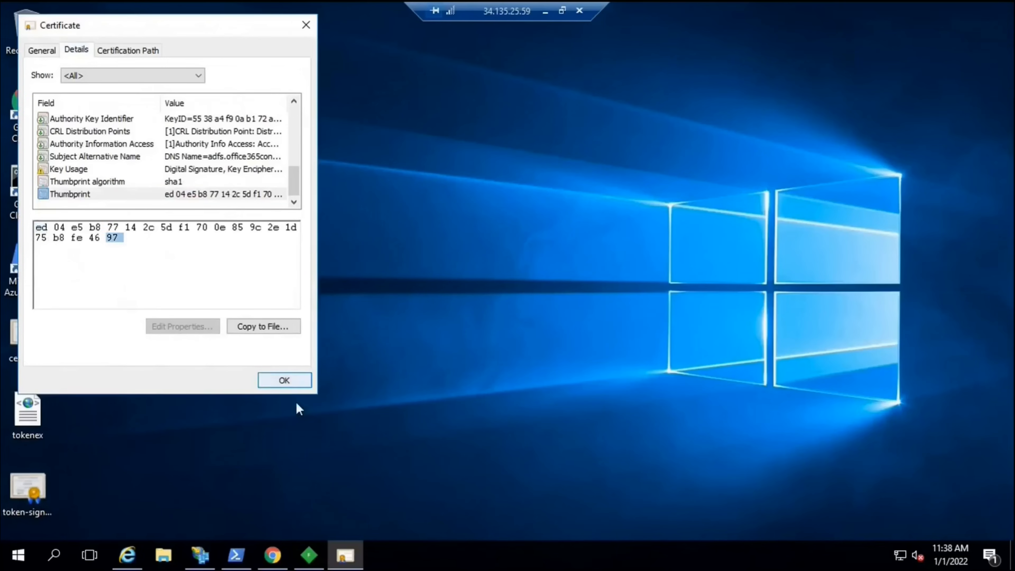
{"action": "left_click", "coordinate": [261, 380]}
{"action": "left_click", "coordinate": [200, 554]}
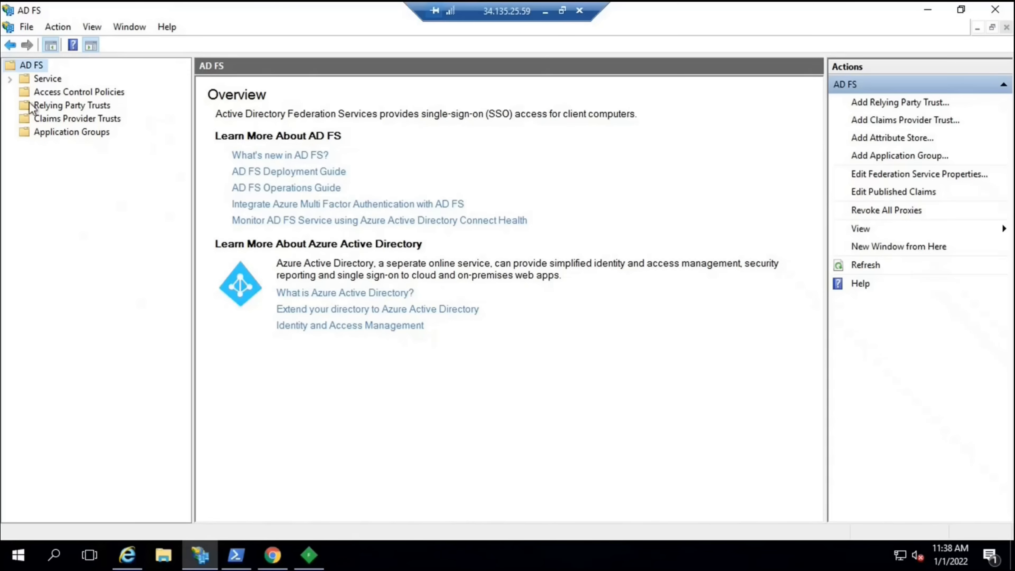
Open the details of the Primary token-signing certificate under Service > Certificates
{"action": "left_click", "coordinate": [10, 79]}
{"action": "left_click", "coordinate": [68, 119]}
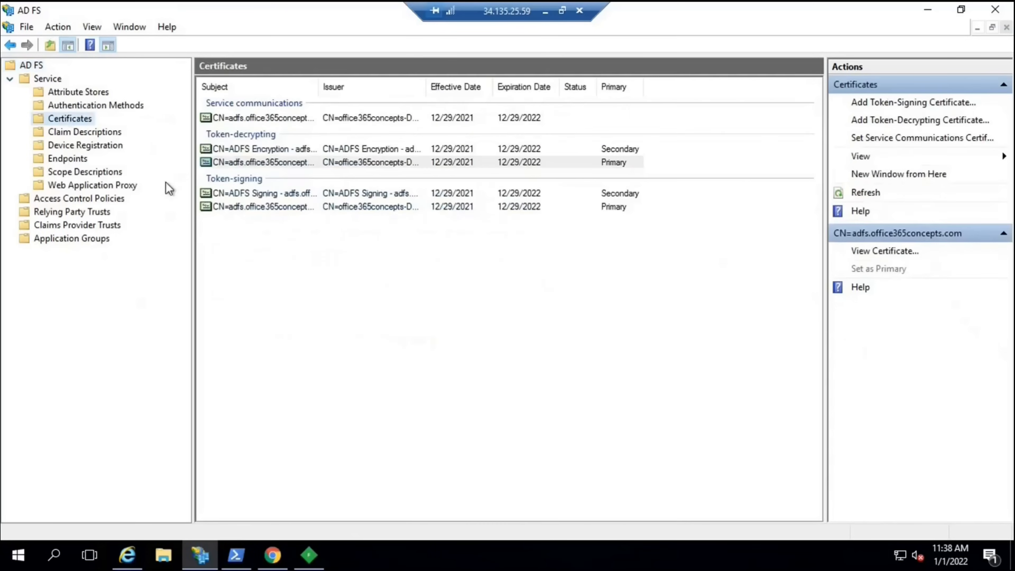
{"action": "double_click", "coordinate": [250, 207]}
{"action": "left_click", "coordinate": [76, 50]}
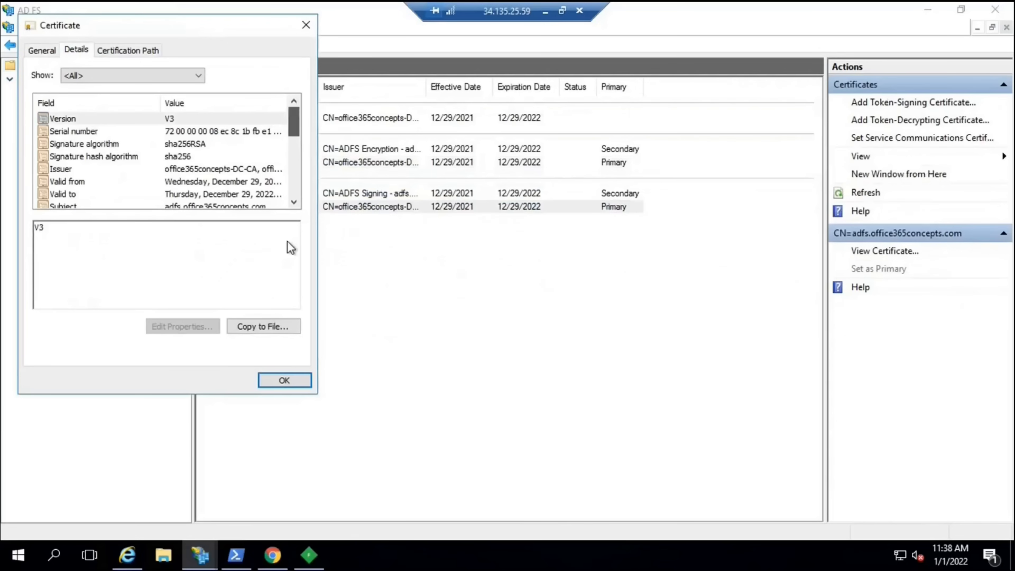
Confirm its thumbprint ends in 46 97 like the token's, then return to tokenex.xml
{"action": "left_click_drag", "start_coordinate": [294, 124], "coordinate": [272, 198]}
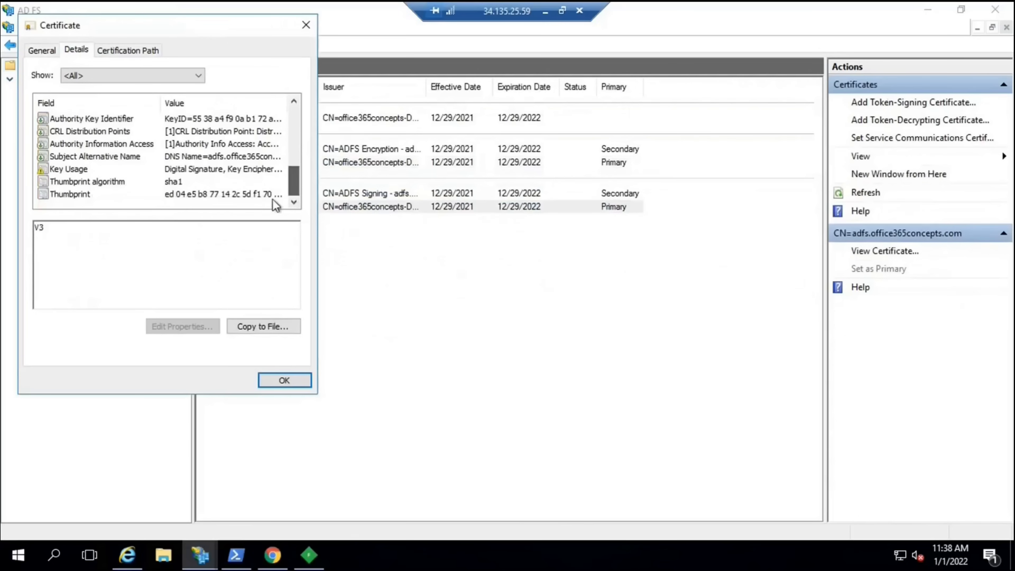
{"action": "left_click", "coordinate": [187, 195]}
{"action": "double_click", "coordinate": [38, 228]}
{"action": "double_click", "coordinate": [107, 238]}
{"action": "left_click", "coordinate": [269, 379]}
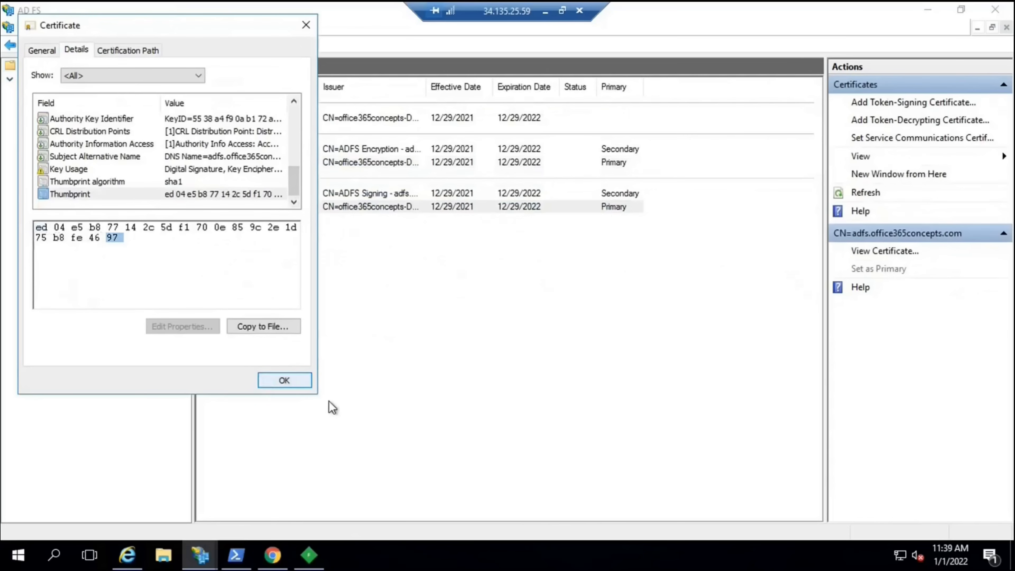
{"action": "left_click", "coordinate": [127, 555]}
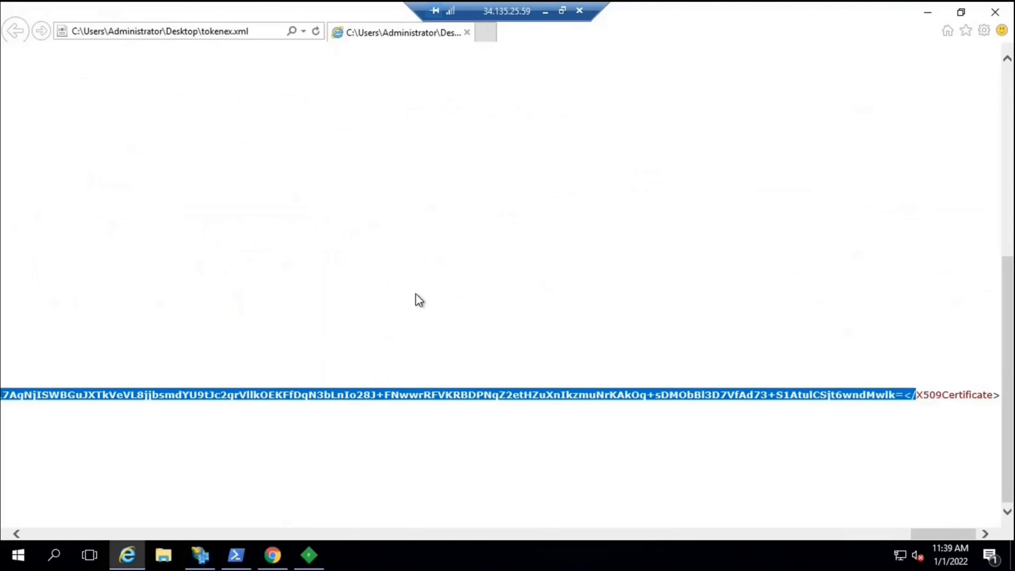
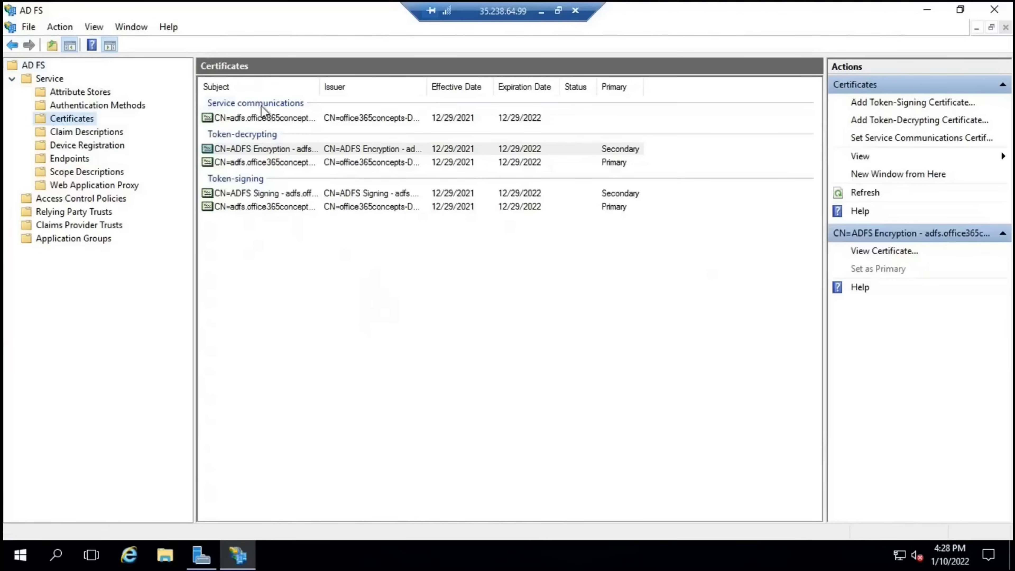
From the Service communications certificate's Details, start Copy to File with 'Yes, export the private key' selected
{"action": "double_click", "coordinate": [251, 118]}
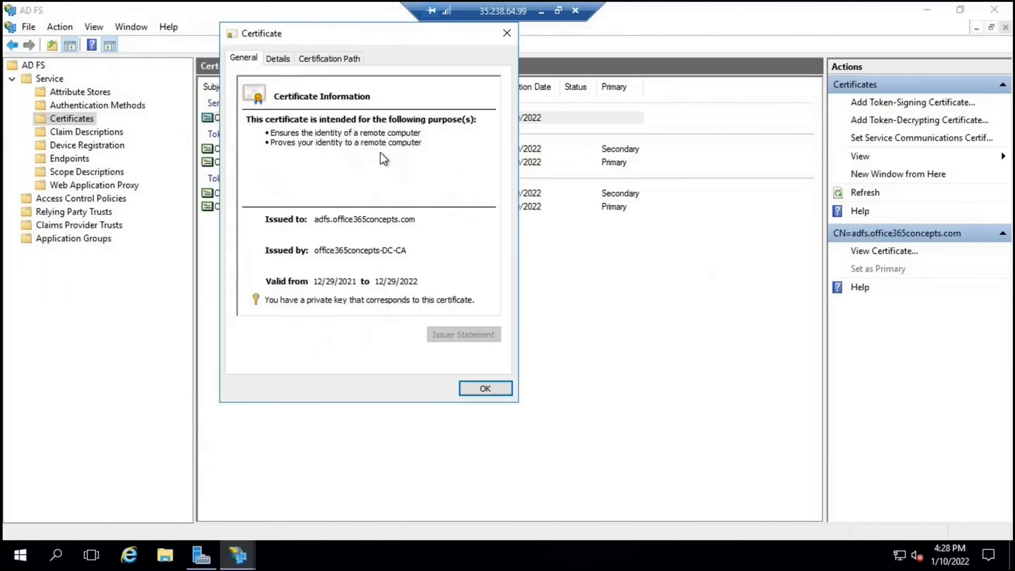
{"action": "left_click", "coordinate": [278, 57]}
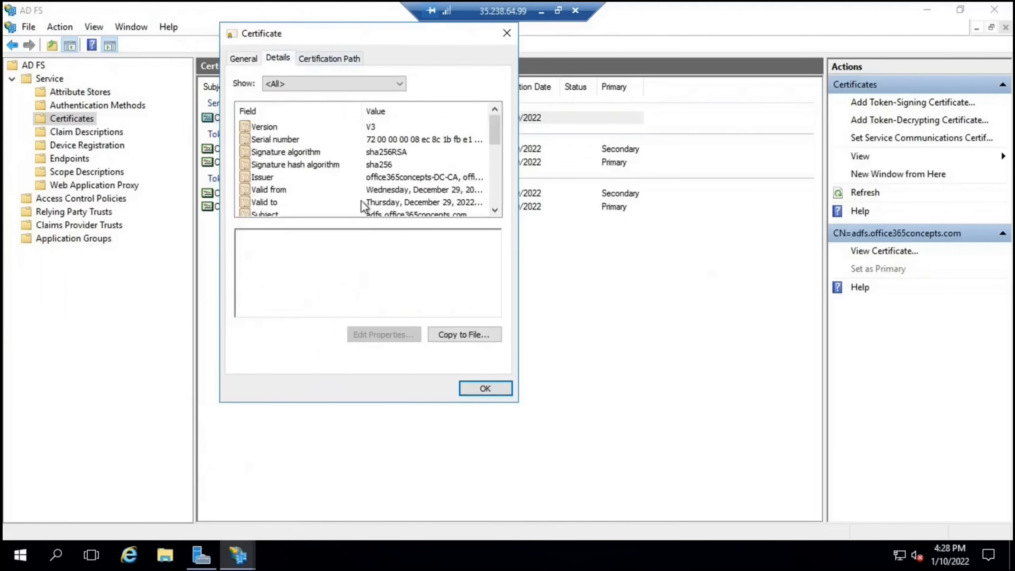
{"action": "left_click", "coordinate": [455, 338]}
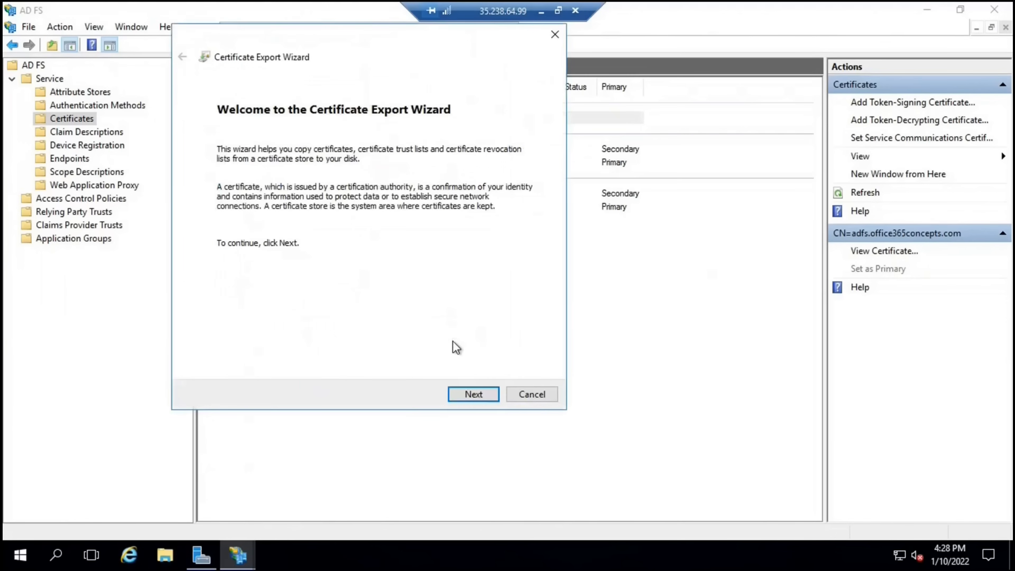
{"action": "left_click", "coordinate": [458, 397]}
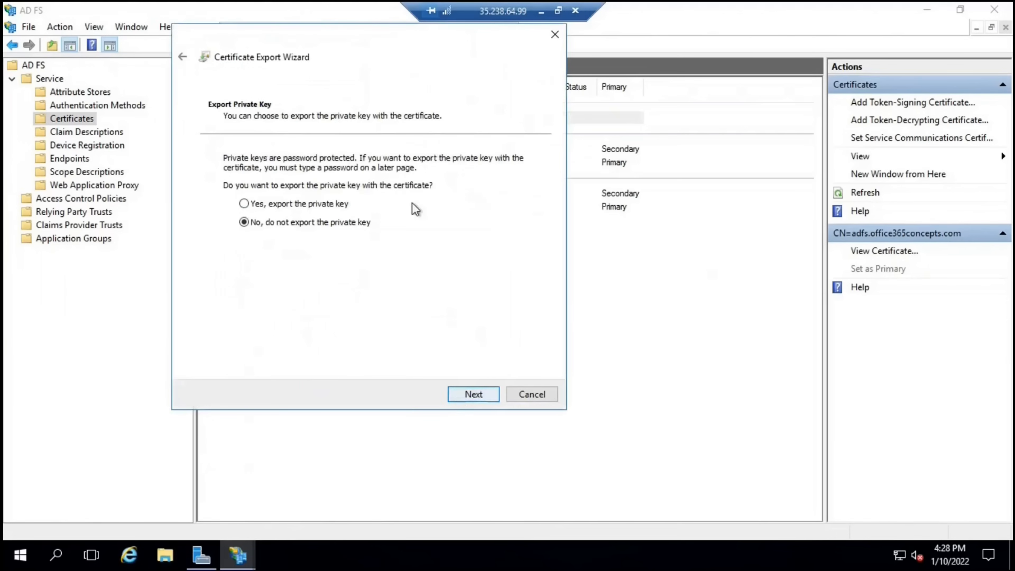
{"action": "left_click", "coordinate": [268, 203]}
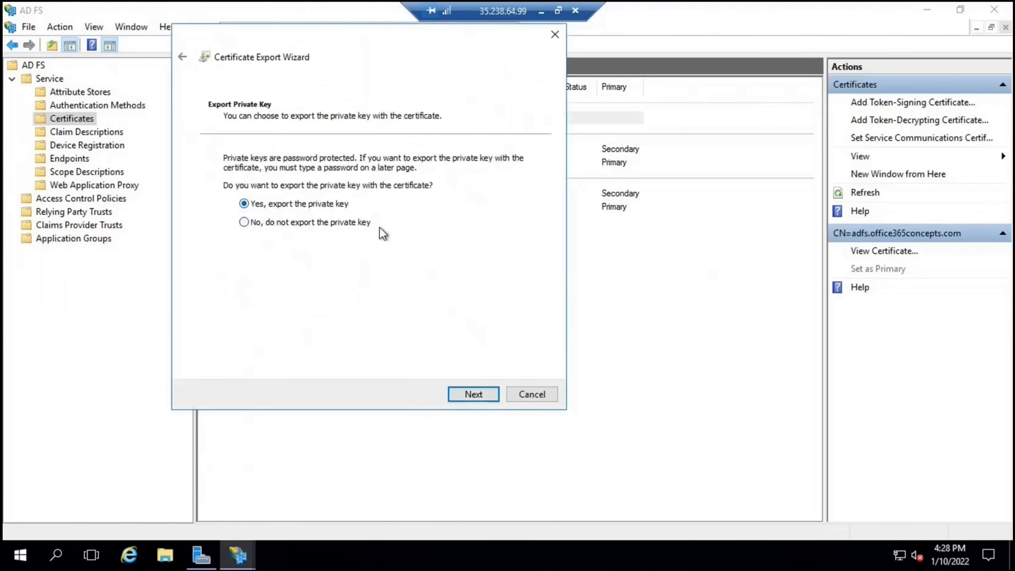
{"action": "left_click", "coordinate": [481, 391]}
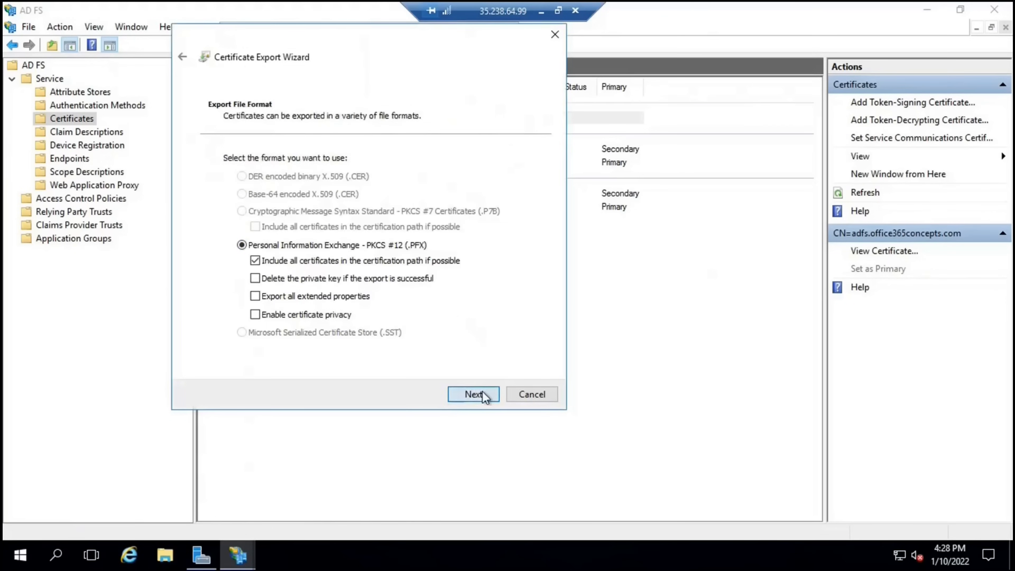
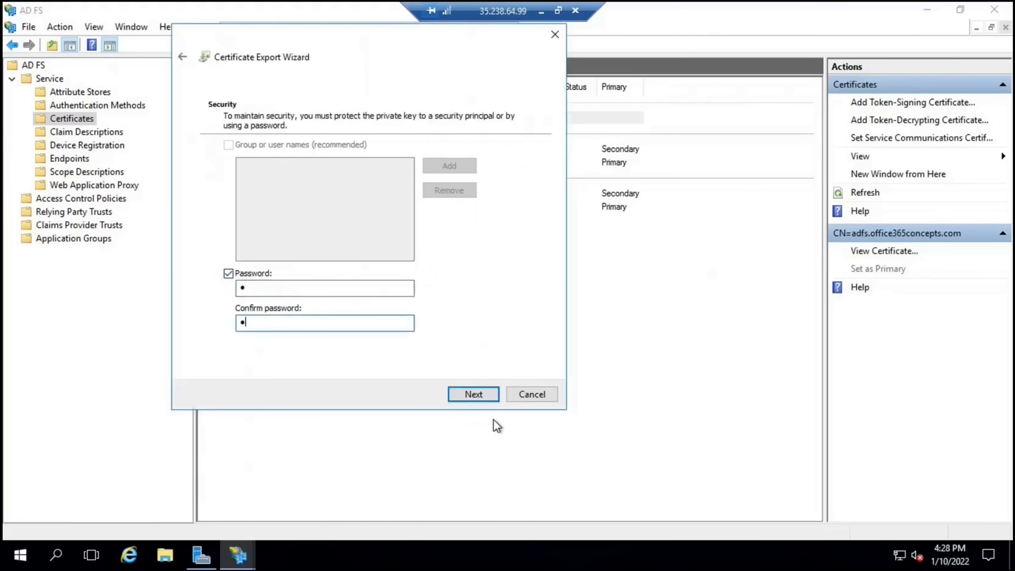
Finish exporting the password-protected certificate as adfsproxycert.pfx on the Desktop
{"action": "left_click", "coordinate": [476, 396]}
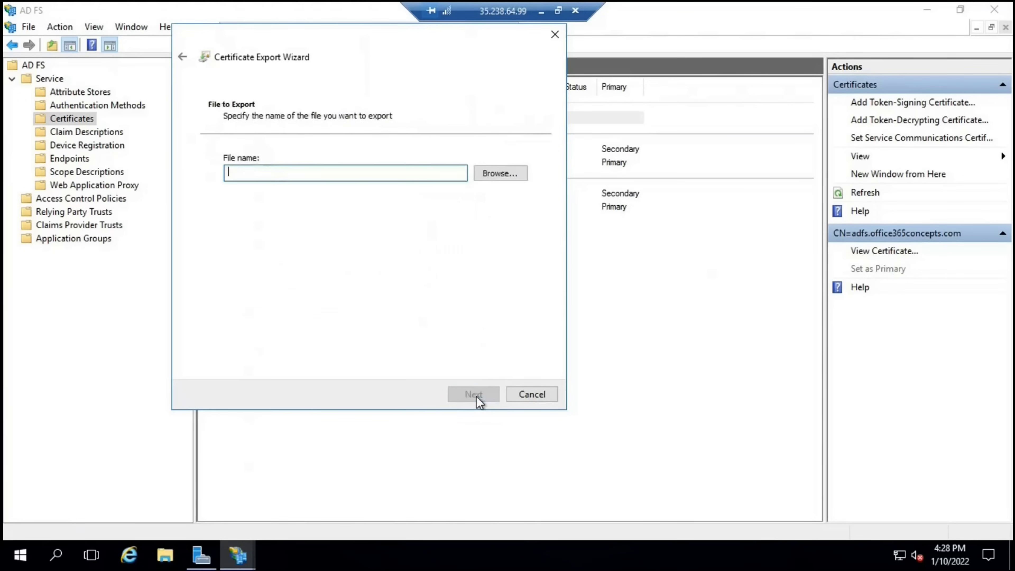
{"action": "left_click", "coordinate": [495, 179]}
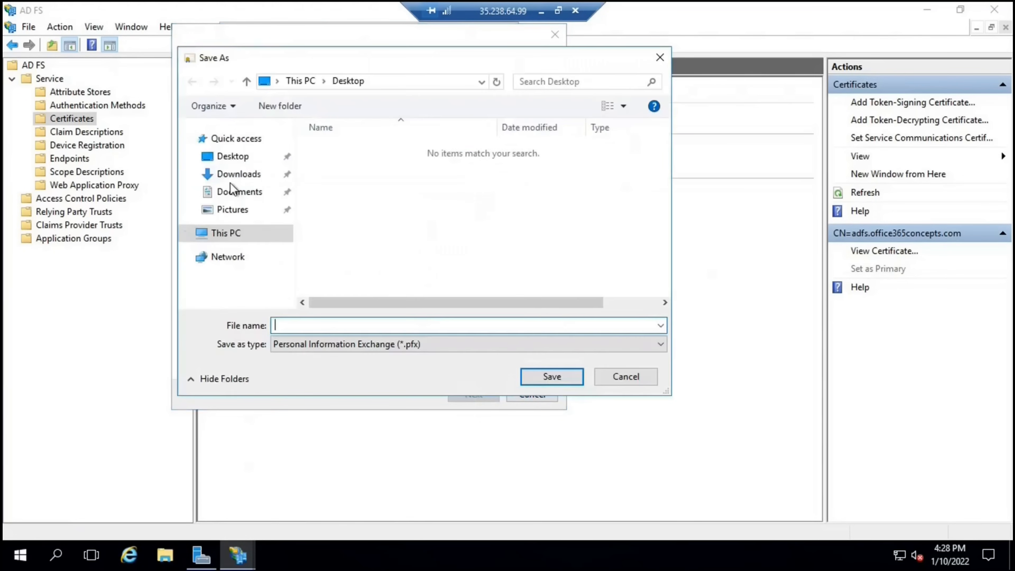
{"action": "left_click", "coordinate": [309, 324]}
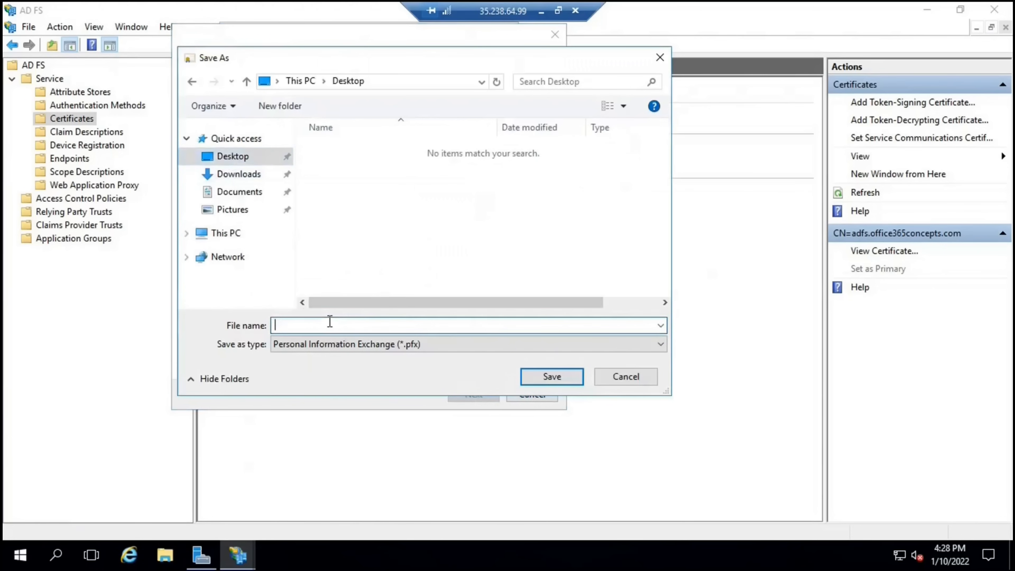
{"action": "type", "text": "adfsproc"}
{"action": "type", "text": "ycert"}
{"action": "left_click", "coordinate": [562, 378]}
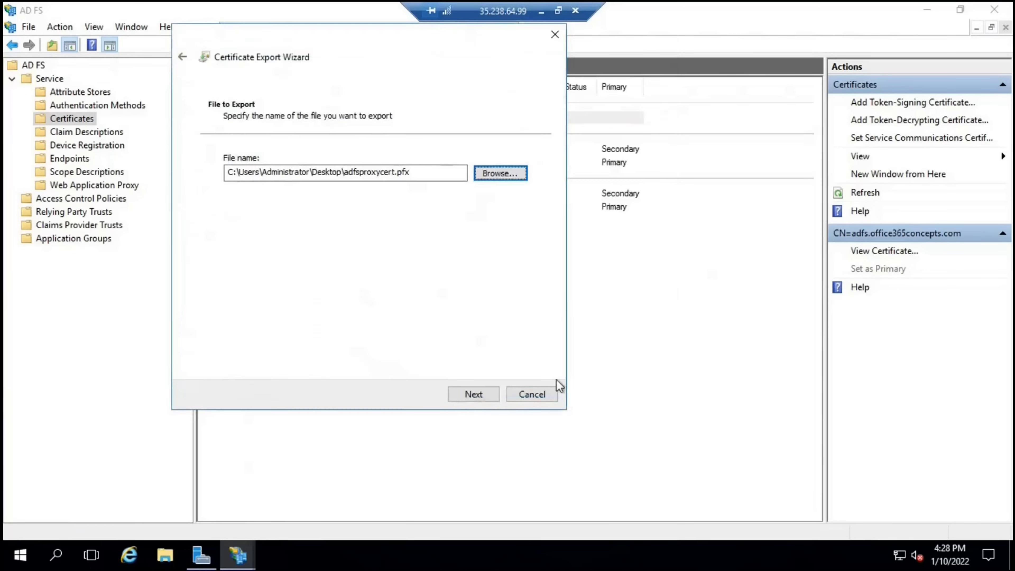
{"action": "left_click", "coordinate": [482, 402]}
{"action": "left_click", "coordinate": [483, 402]}
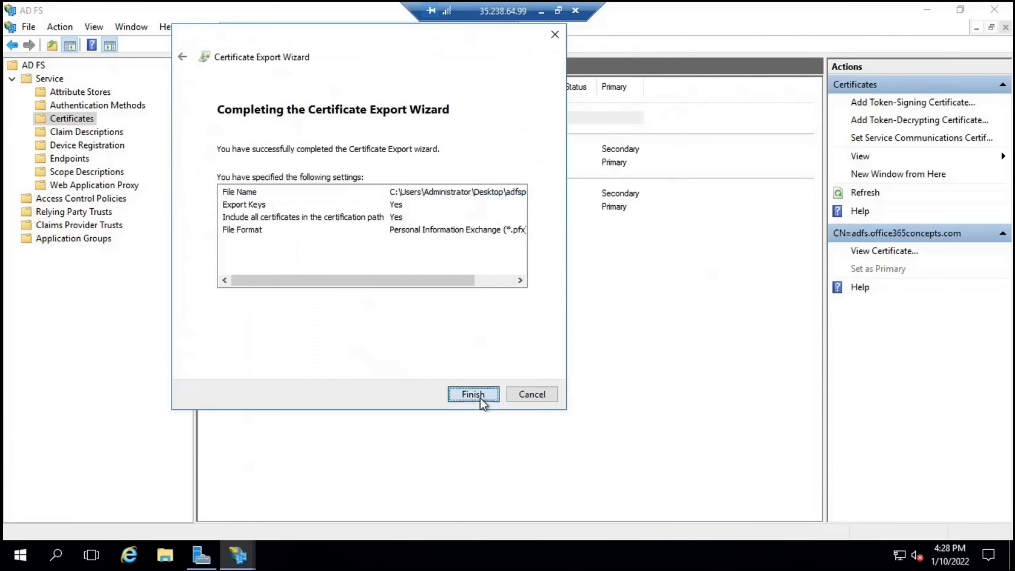
Dismiss the export confirmation, close the certificate details and minimize AD FS Management
{"action": "left_click", "coordinate": [523, 327]}
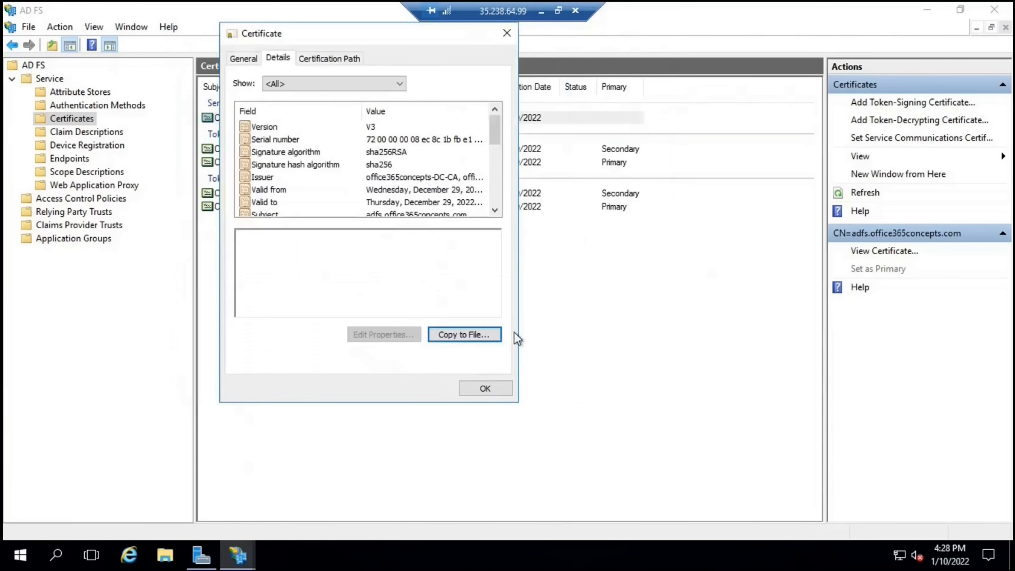
{"action": "left_click", "coordinate": [482, 391]}
{"action": "left_click", "coordinate": [927, 10]}
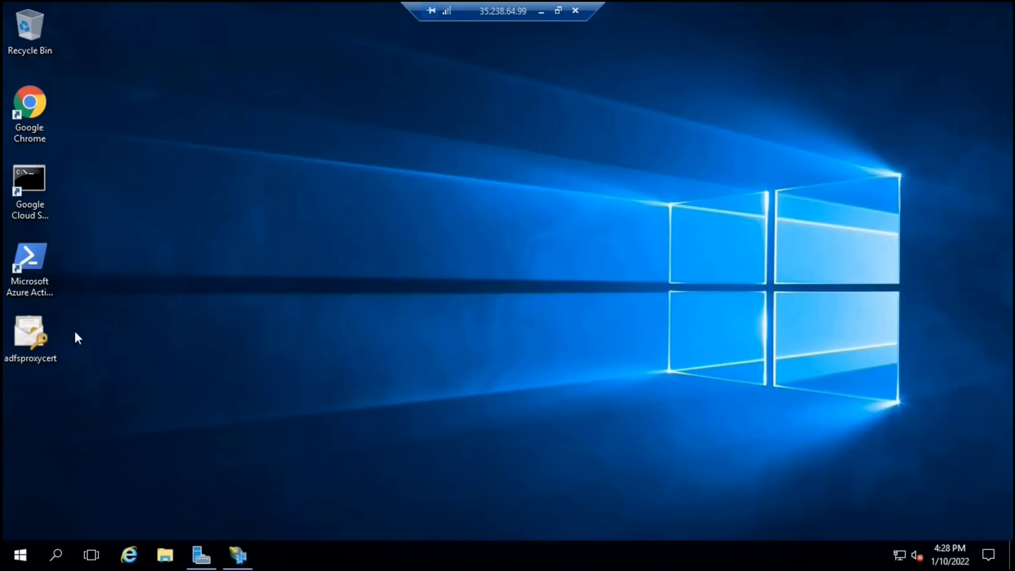
Copy the adfsproxycert file and paste it onto the proxy server's desktop
{"action": "left_click", "coordinate": [32, 335]}
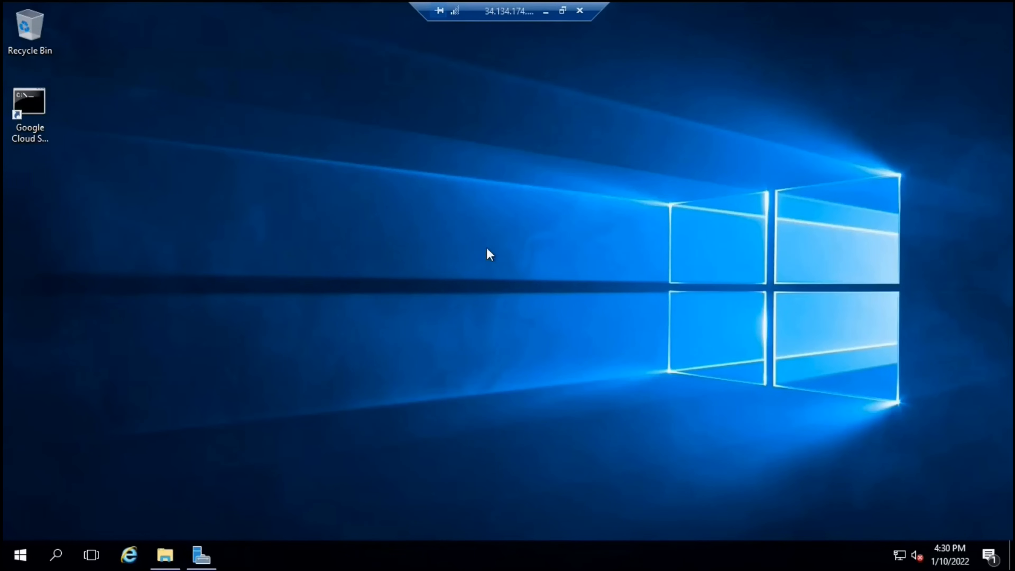
{"action": "right_click", "coordinate": [487, 247]}
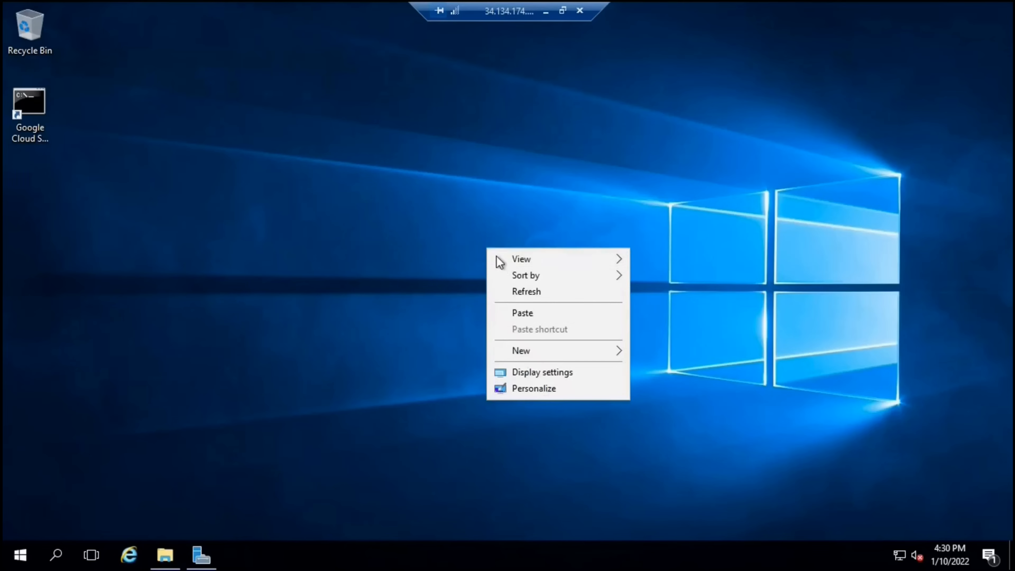
{"action": "left_click", "coordinate": [521, 312]}
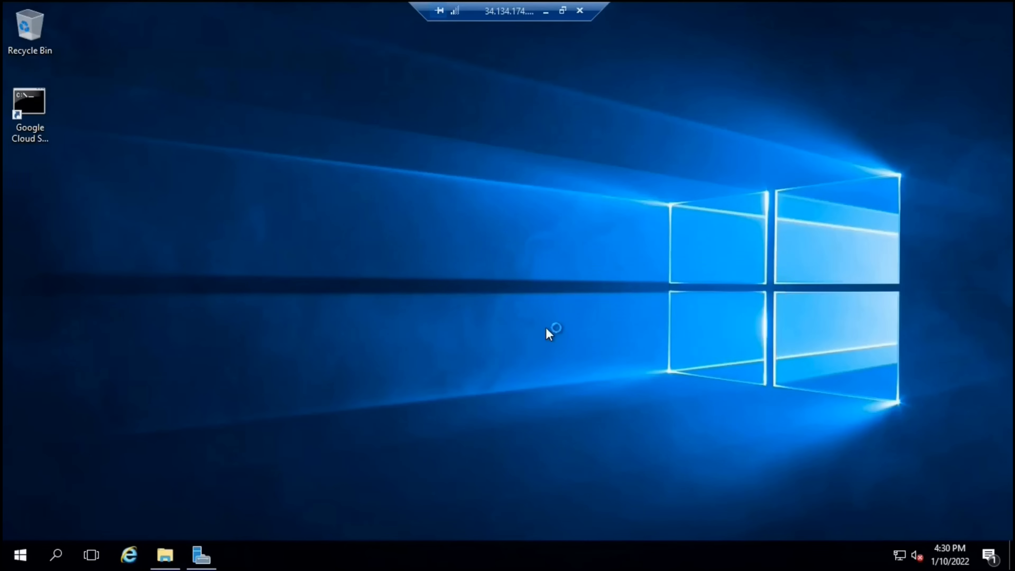
Check This PC's system properties to confirm the computer name is adfsproxy
{"action": "left_click", "coordinate": [164, 555]}
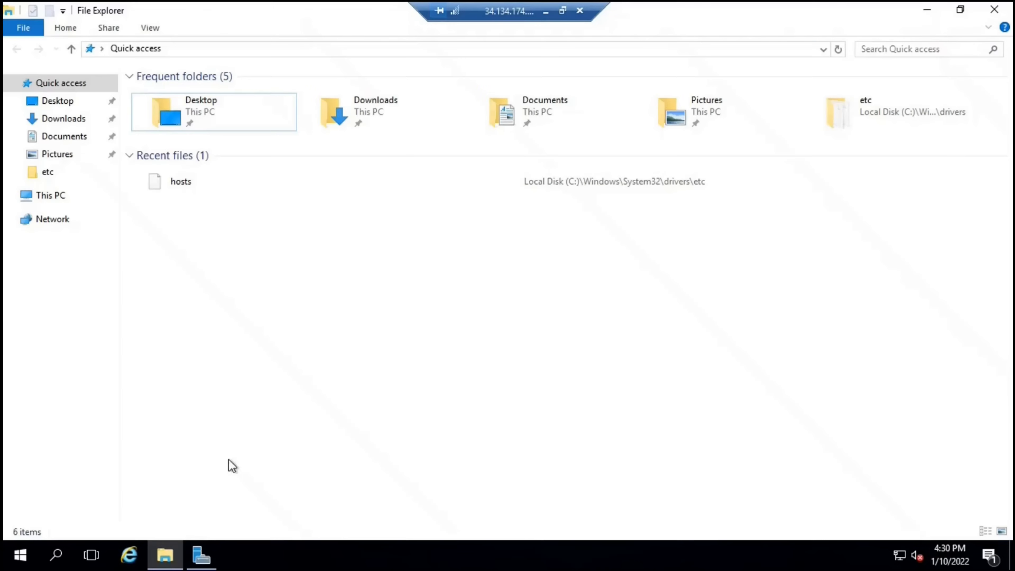
{"action": "right_click", "coordinate": [64, 198]}
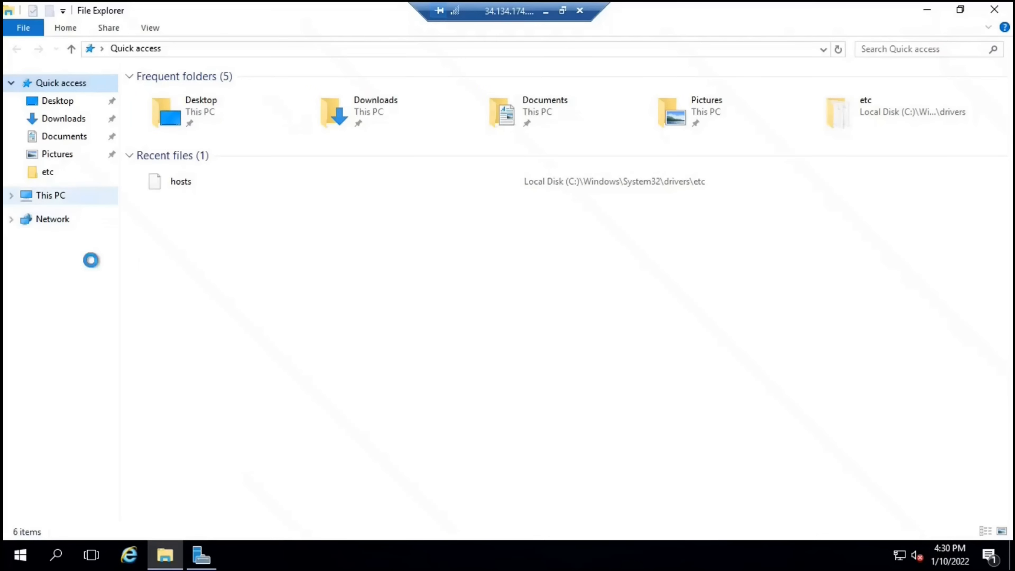
{"action": "left_click", "coordinate": [107, 388]}
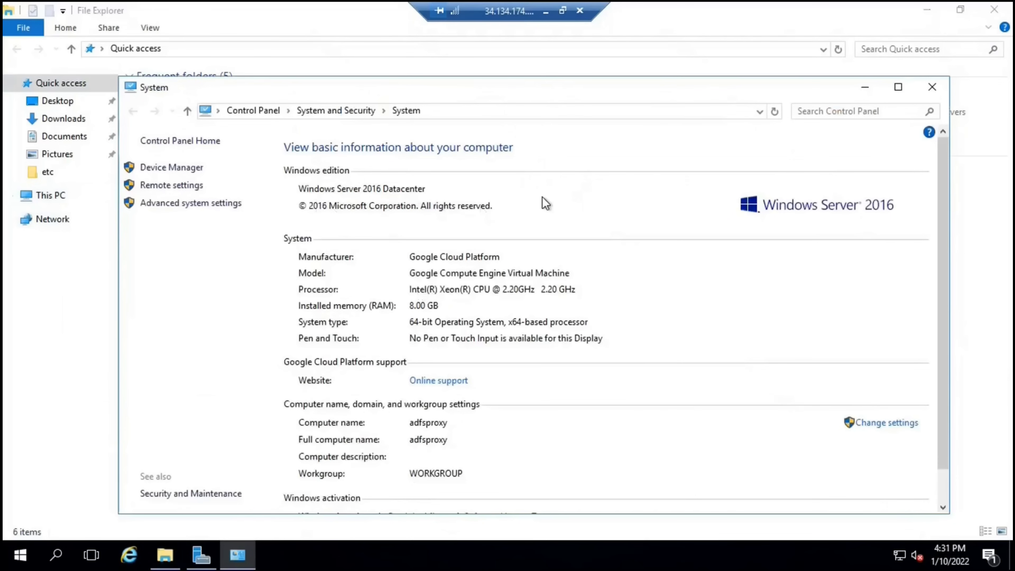
{"action": "left_click", "coordinate": [930, 89]}
{"action": "left_click", "coordinate": [927, 10]}
Move the adfsproxycert icon to the top-left and open it to start importing
{"action": "left_click_drag", "start_coordinate": [107, 203], "coordinate": [100, 253]}
{"action": "left_click", "coordinate": [97, 246]}
{"action": "double_click", "coordinate": [83, 181]}
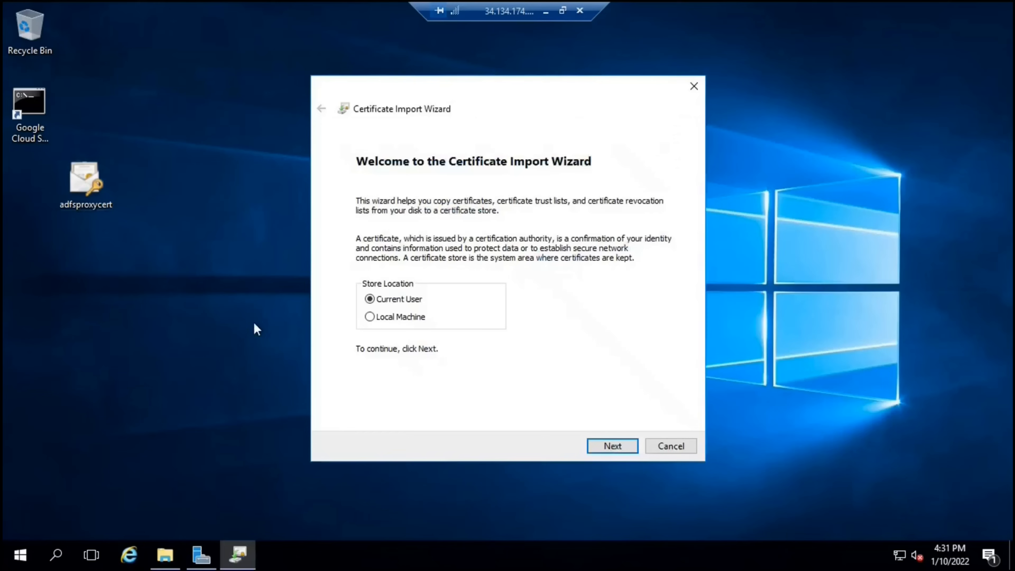
Import adfsproxycert.pfx with its private key password into Local Machine, with automatic store selection
{"action": "left_click", "coordinate": [394, 317]}
{"action": "left_click", "coordinate": [607, 442]}
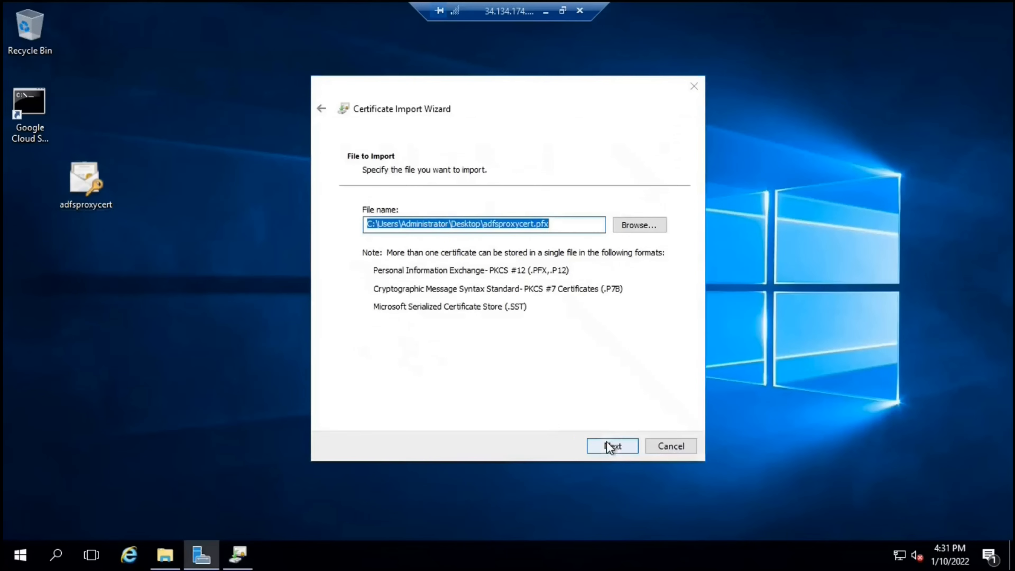
{"action": "left_click", "coordinate": [614, 441]}
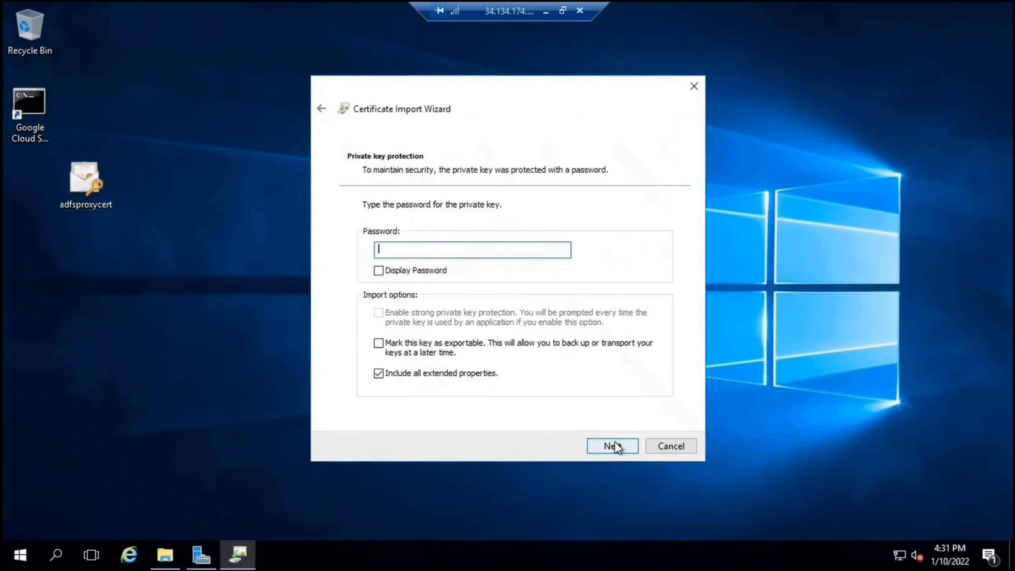
{"action": "type", "text": "p"}
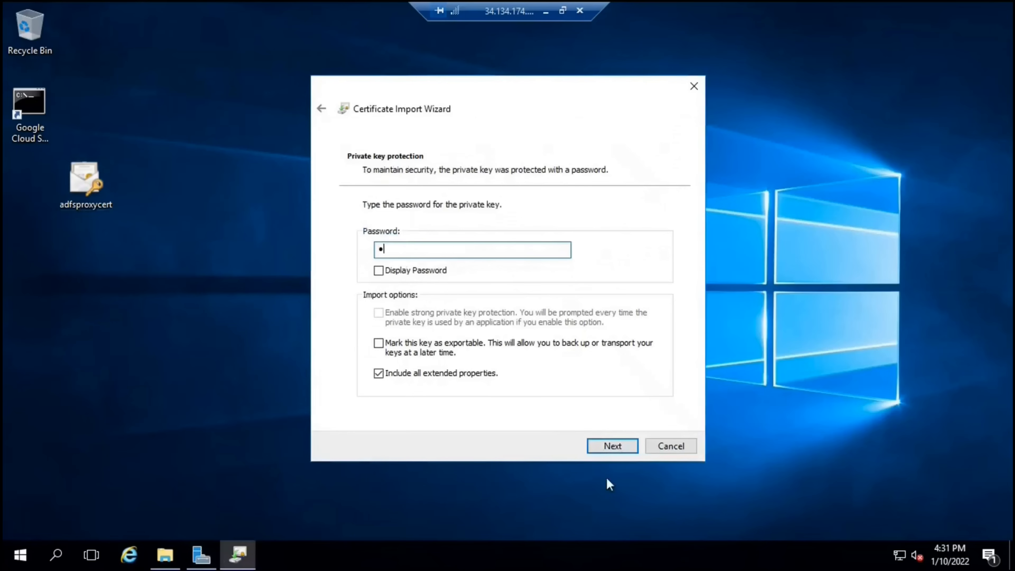
{"action": "left_click", "coordinate": [611, 450]}
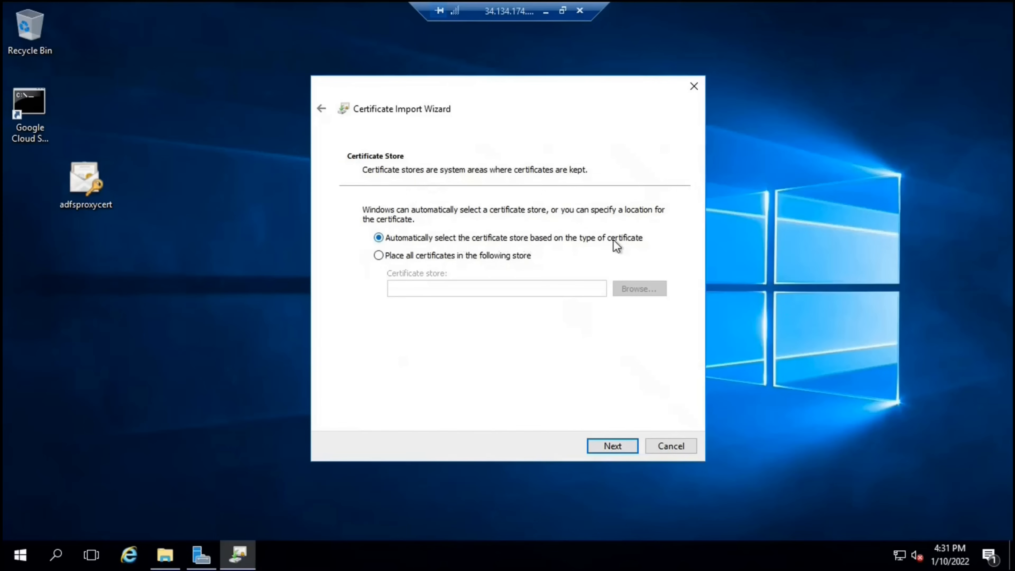
{"action": "left_click", "coordinate": [614, 444]}
{"action": "left_click", "coordinate": [612, 445]}
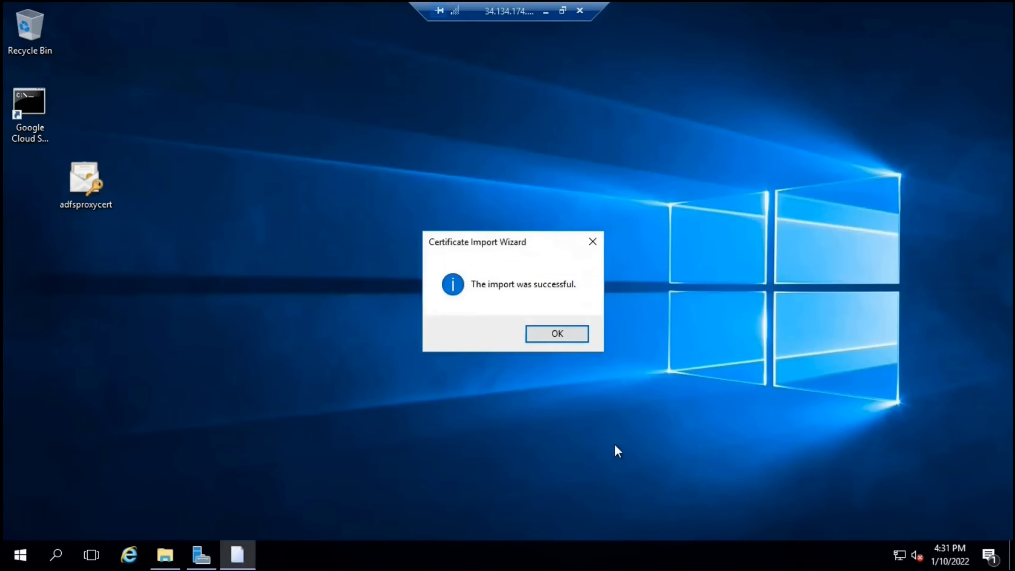
{"action": "key", "text": "Return"}
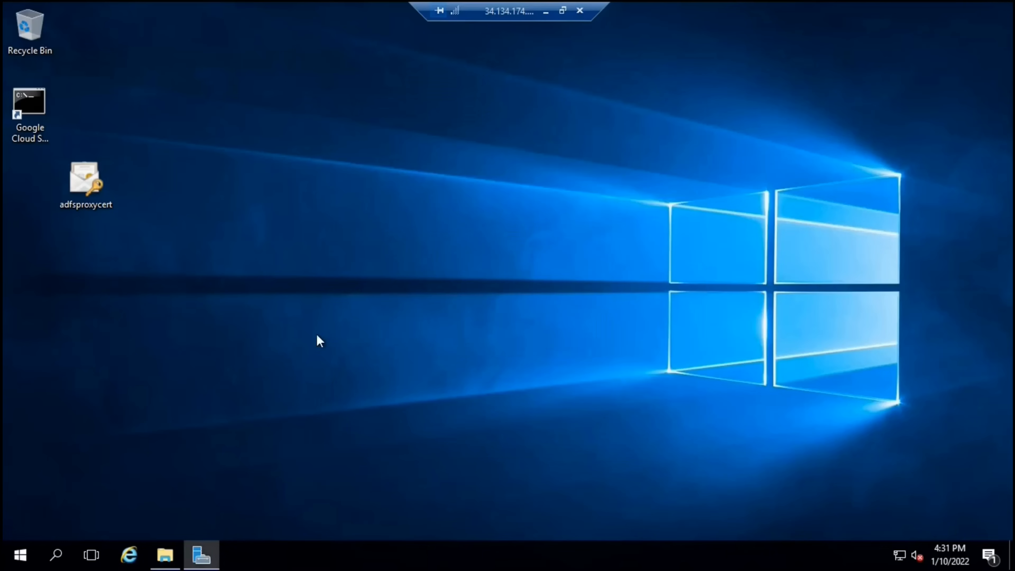
Move the certificate icon into the first column and open an administrator Command Prompt
{"action": "left_click_drag", "start_coordinate": [73, 186], "coordinate": [22, 188]}
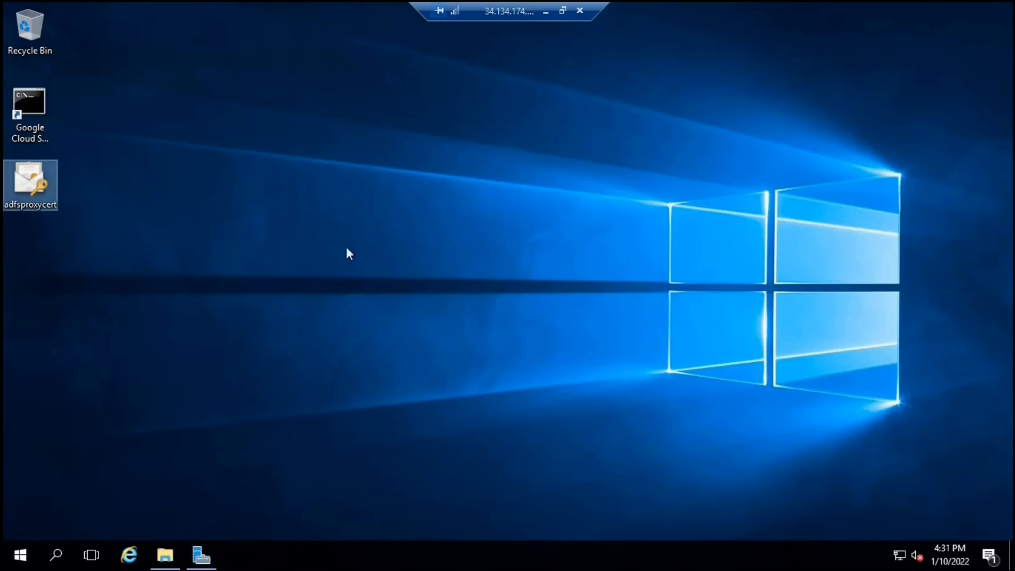
{"action": "left_click", "coordinate": [501, 295]}
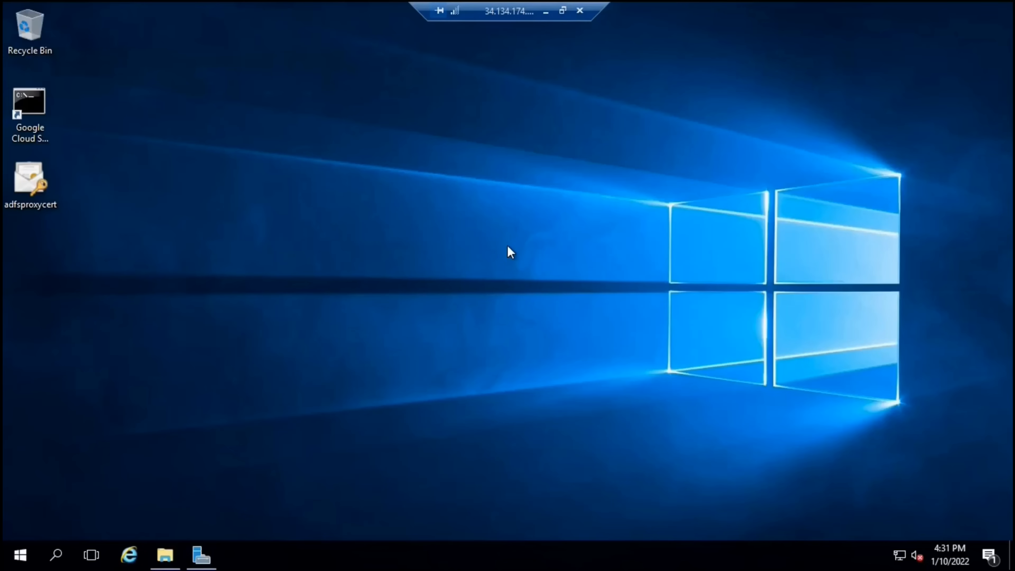
{"action": "key", "text": "super+r"}
{"action": "key", "text": "Return"}
Ping adfs.office365concepts.com, which reports the host cannot be found
{"action": "type", "text": "ping"}
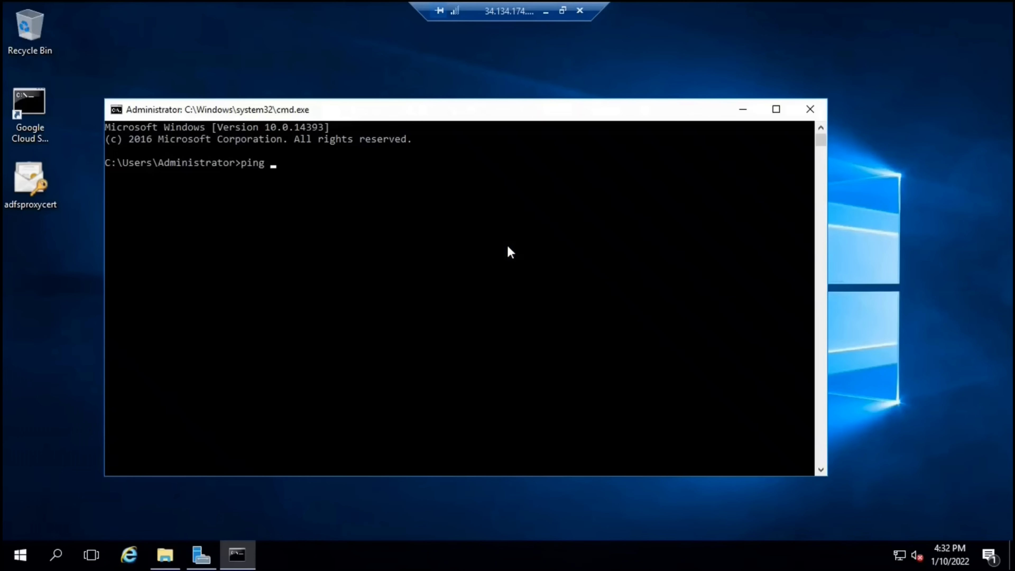
{"action": "type", "text": "adfs.office365concepts.com"}
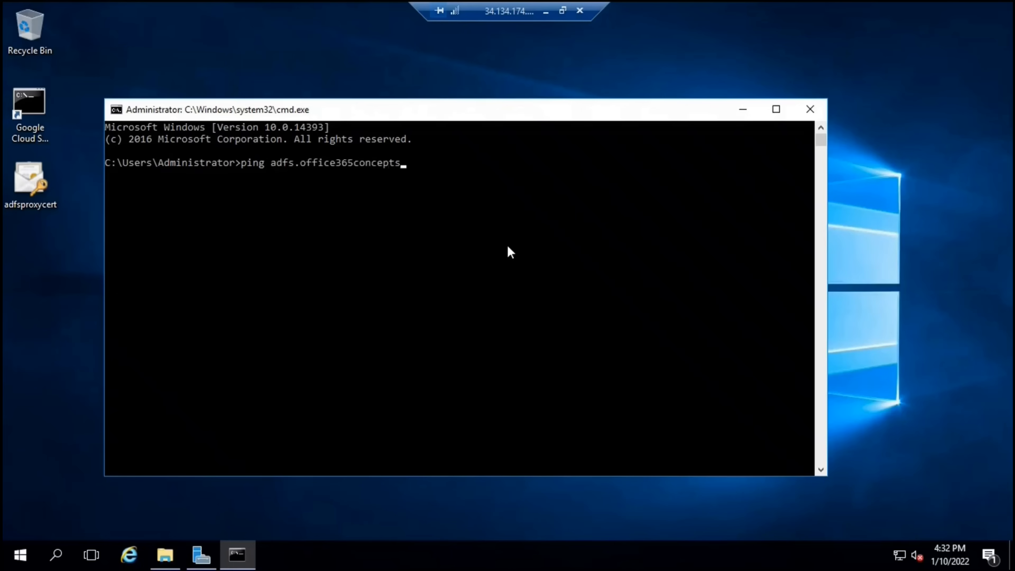
{"action": "key", "text": "Return"}
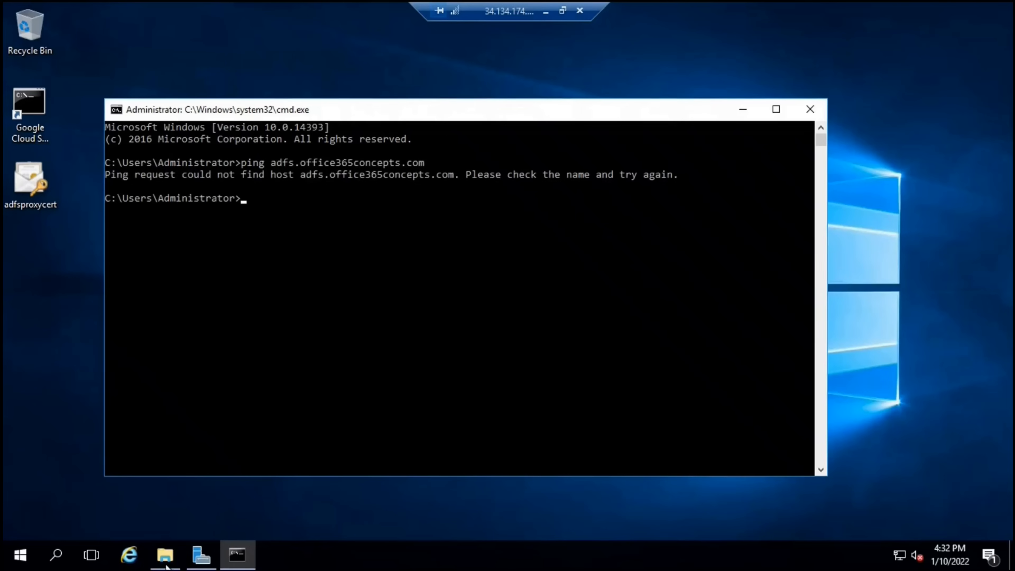
Open the recently used hosts file in Notepad, then close it unchanged
{"action": "left_click", "coordinate": [166, 555]}
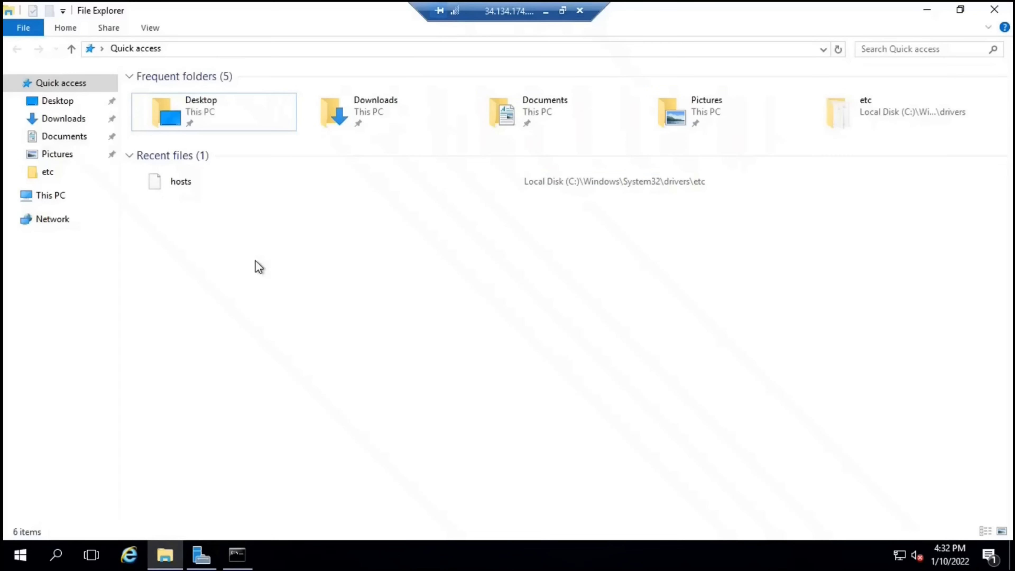
{"action": "double_click", "coordinate": [179, 185]}
{"action": "left_click", "coordinate": [427, 249]}
{"action": "left_click", "coordinate": [553, 429]}
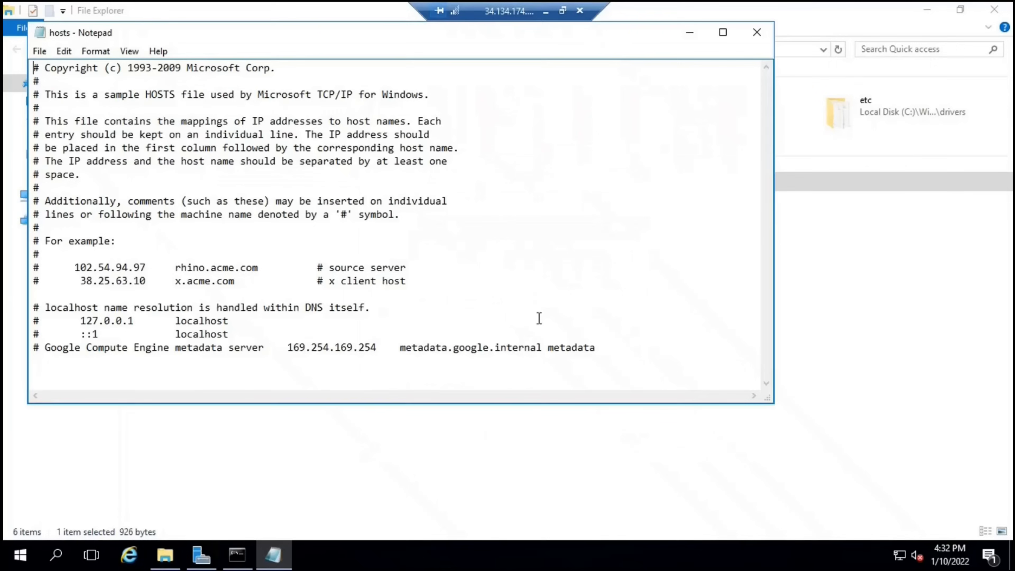
{"action": "left_click", "coordinate": [757, 33]}
Browse from This PC to C:\Windows\System32\drivers\etc
{"action": "left_click", "coordinate": [51, 196]}
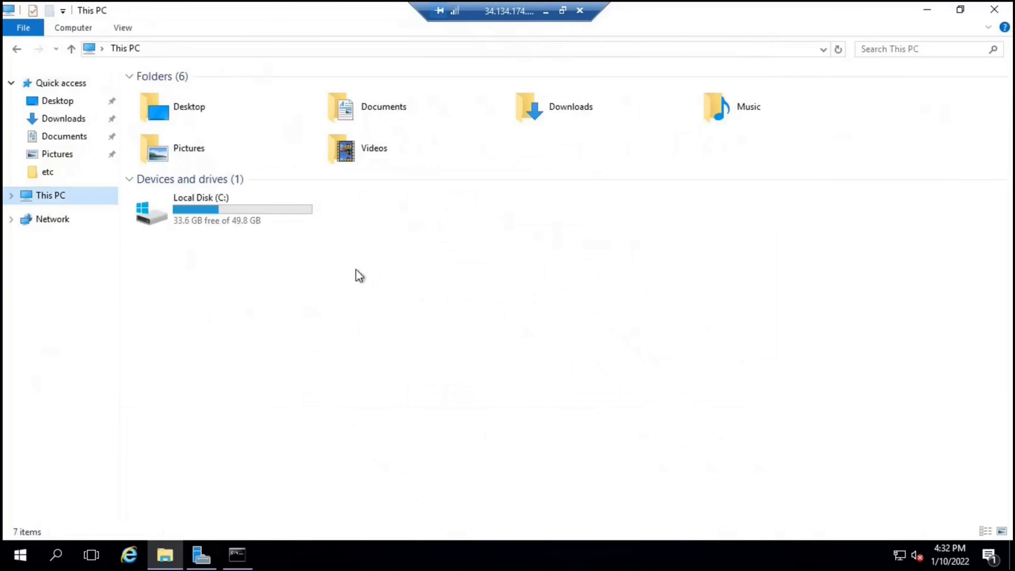
{"action": "double_click", "coordinate": [206, 217]}
{"action": "double_click", "coordinate": [180, 157]}
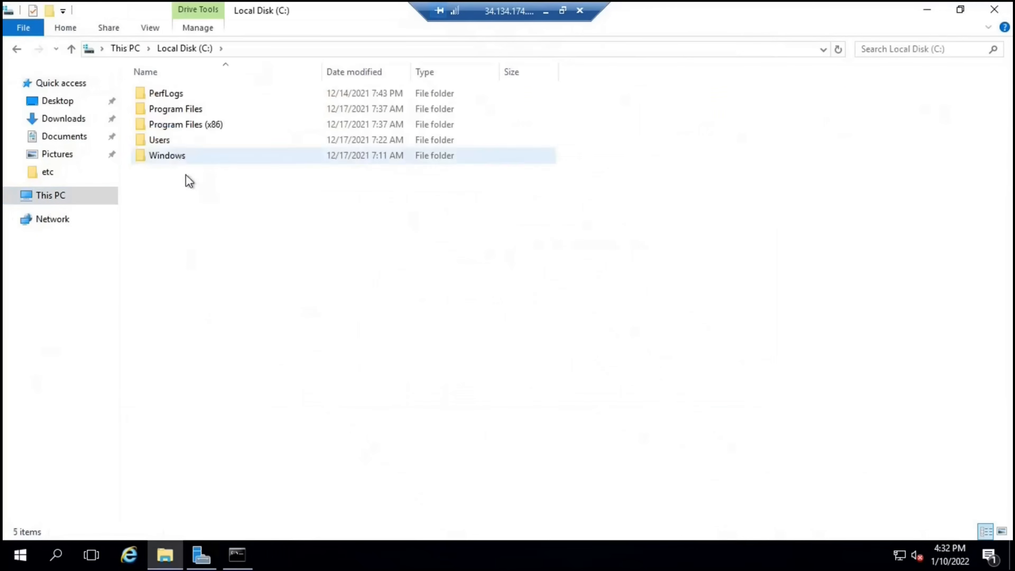
{"action": "left_click", "coordinate": [207, 333]}
{"action": "type", "text": "system"}
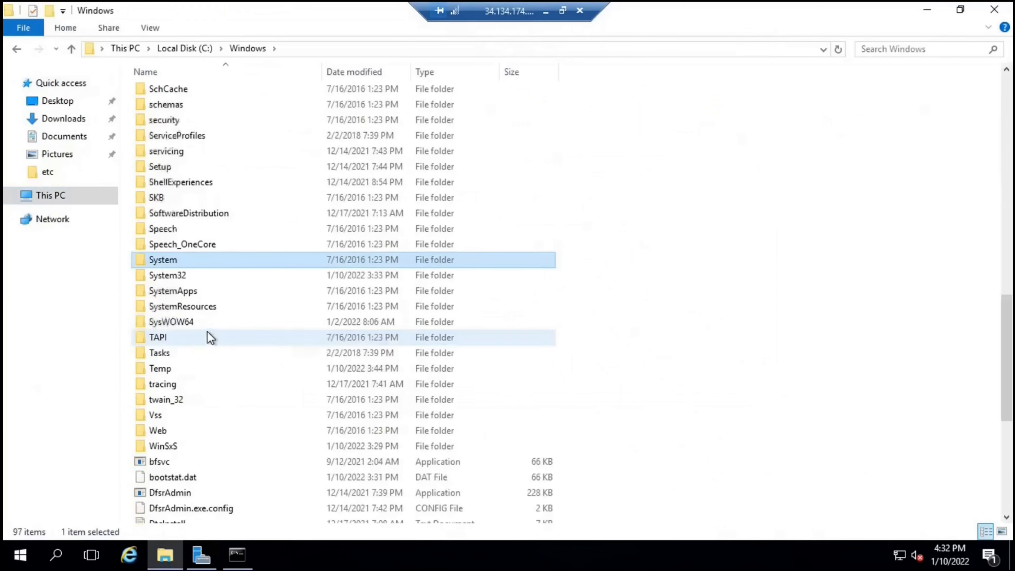
{"action": "double_click", "coordinate": [172, 275]}
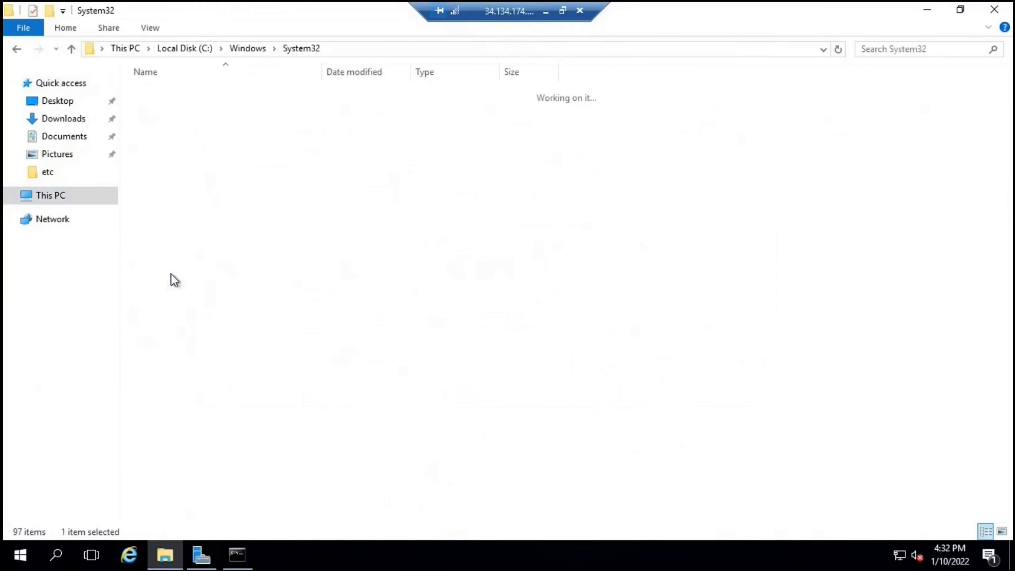
{"action": "type", "text": "drivers"}
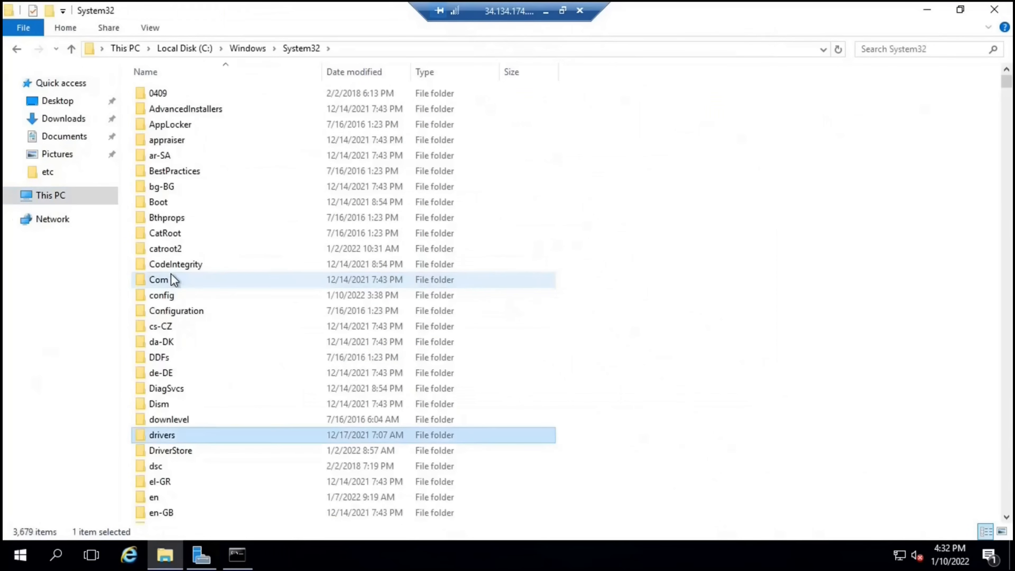
{"action": "key", "text": "Return"}
{"action": "left_click", "coordinate": [158, 116]}
{"action": "key", "text": "Return"}
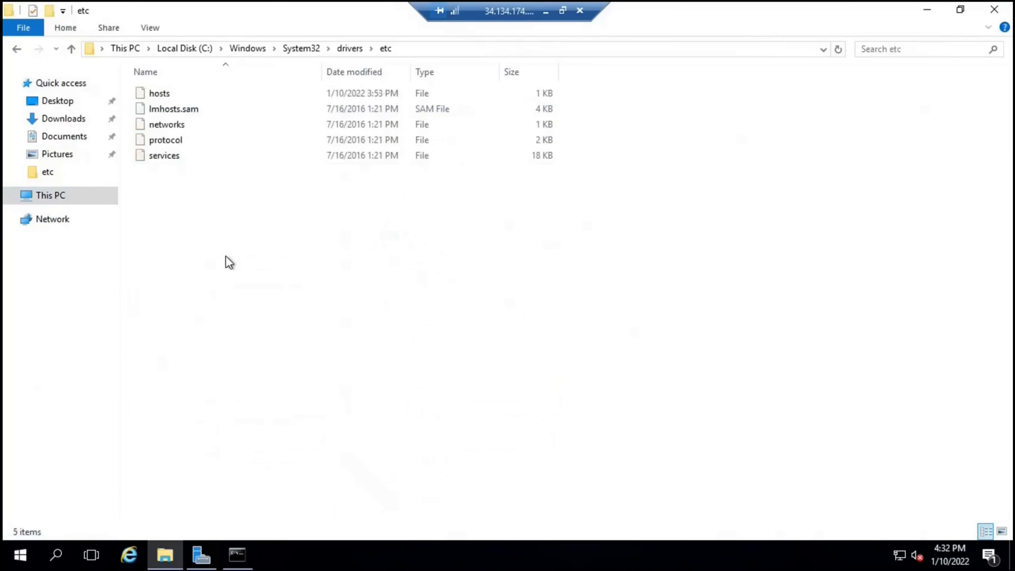
Open the hosts file in the etc folder with Notepad
{"action": "left_click", "coordinate": [160, 95]}
{"action": "double_click", "coordinate": [182, 95]}
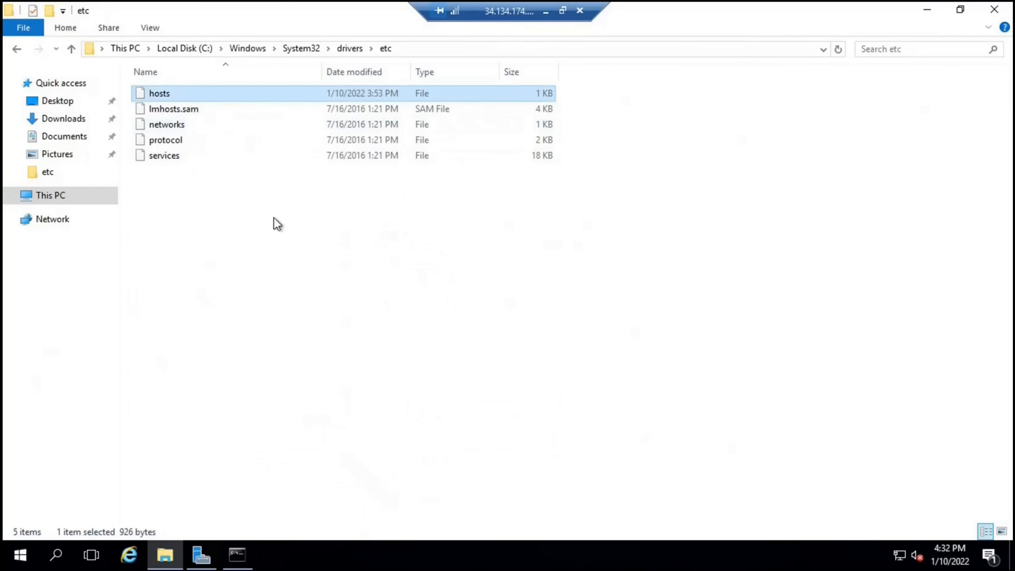
{"action": "double_click", "coordinate": [446, 240]}
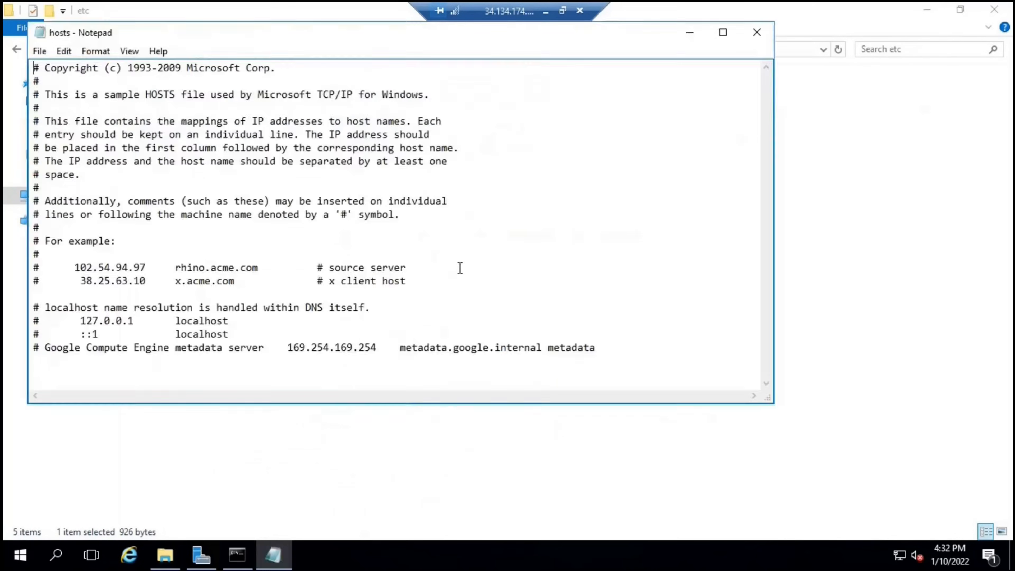
Append '10.128.0.5<Tab>adfs.office365concepts.com' to hosts, save it and close Notepad
{"action": "left_click", "coordinate": [172, 374]}
{"action": "type", "text": "10.128.0.5"}
{"action": "key", "text": "Tab"}
{"action": "type", "text": "adfs"}
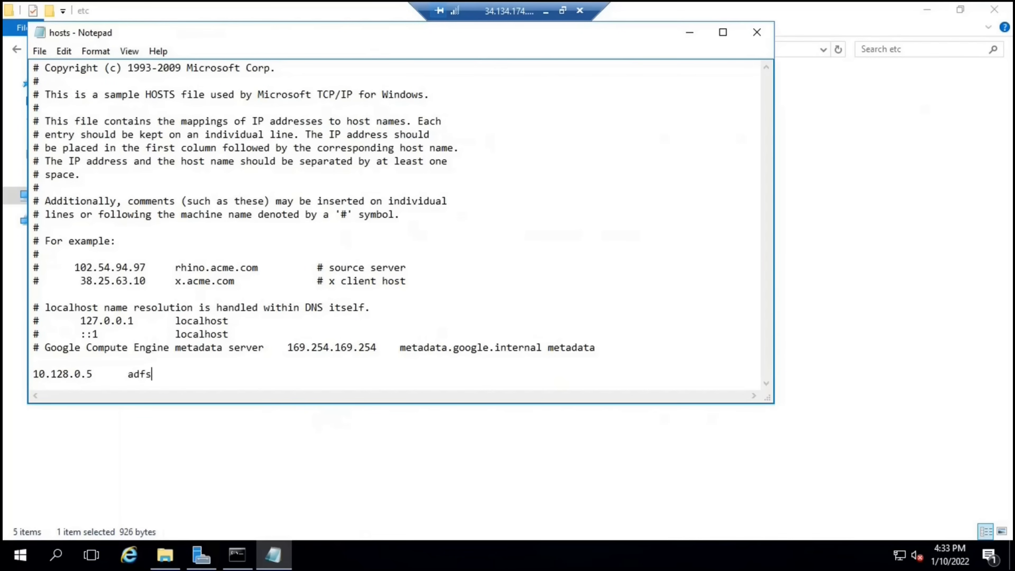
{"action": "type", "text": ".office365concepts.com"}
{"action": "key", "text": "alt+f"}
{"action": "key", "text": "s"}
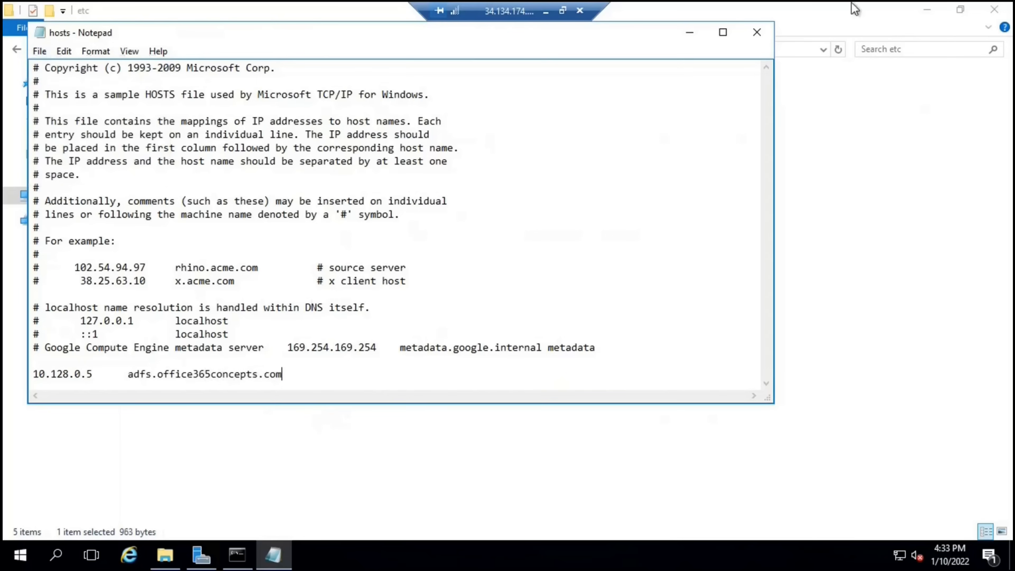
{"action": "left_click", "coordinate": [756, 32]}
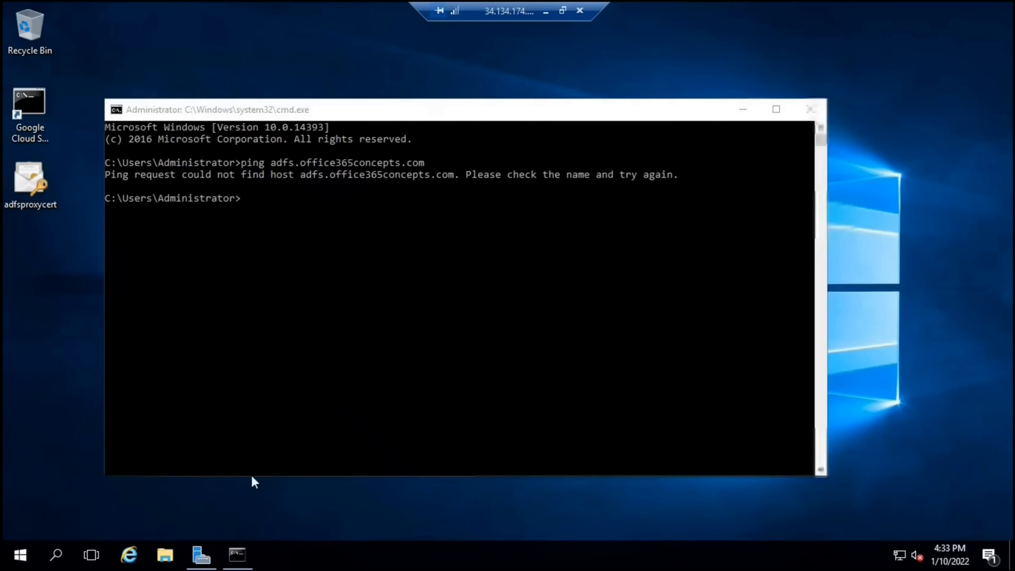
Rerun the ping to adfs.office365concepts.com, now getting 4 replies from 10.128.0.5, and highlight the host name
{"action": "left_click", "coordinate": [238, 554]}
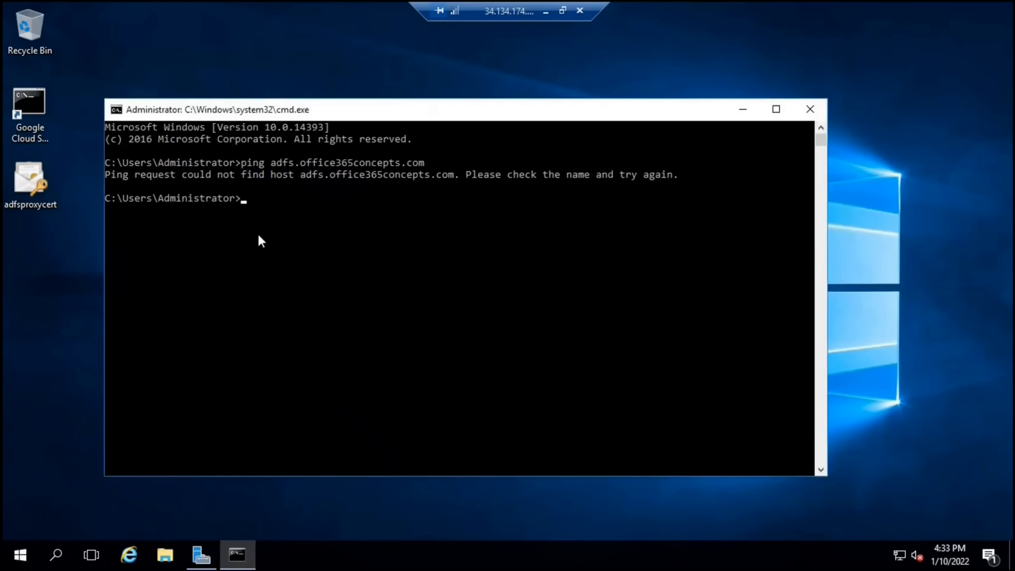
{"action": "key", "text": "Up"}
{"action": "key", "text": "Return"}
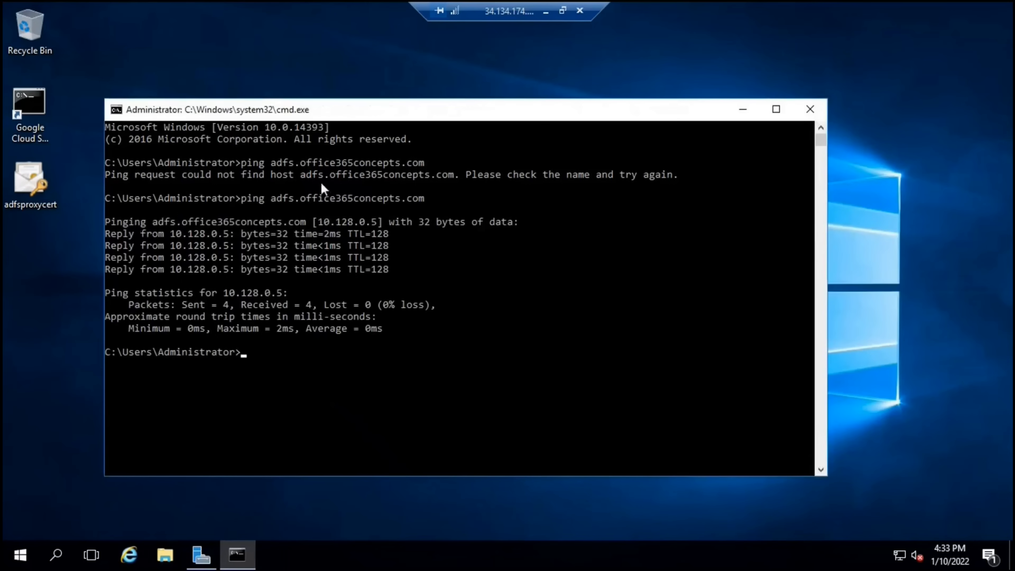
{"action": "left_click_drag", "start_coordinate": [272, 198], "coordinate": [422, 203]}
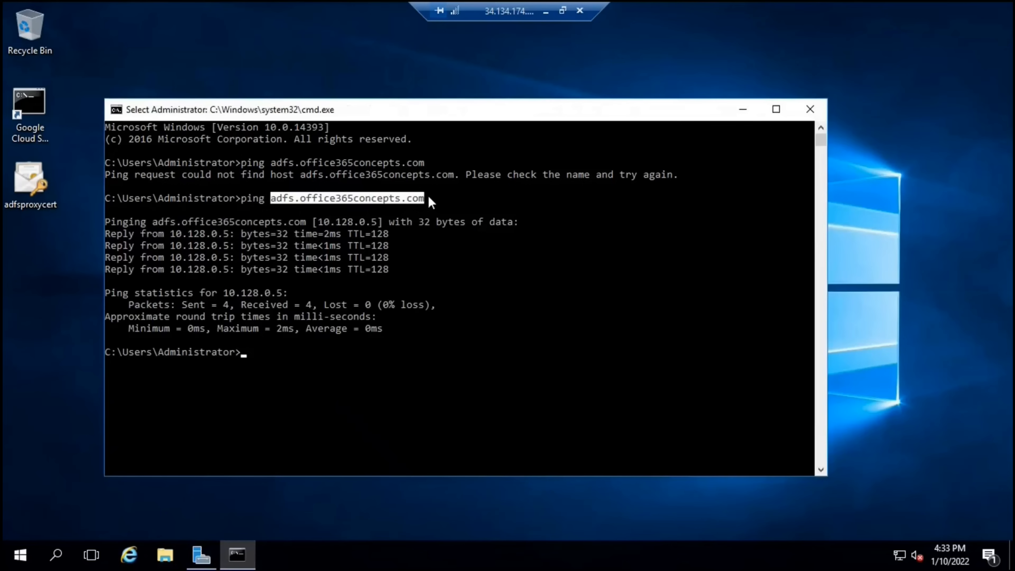
{"action": "left_click", "coordinate": [431, 202]}
{"action": "left_click_drag", "start_coordinate": [275, 199], "coordinate": [429, 200]}
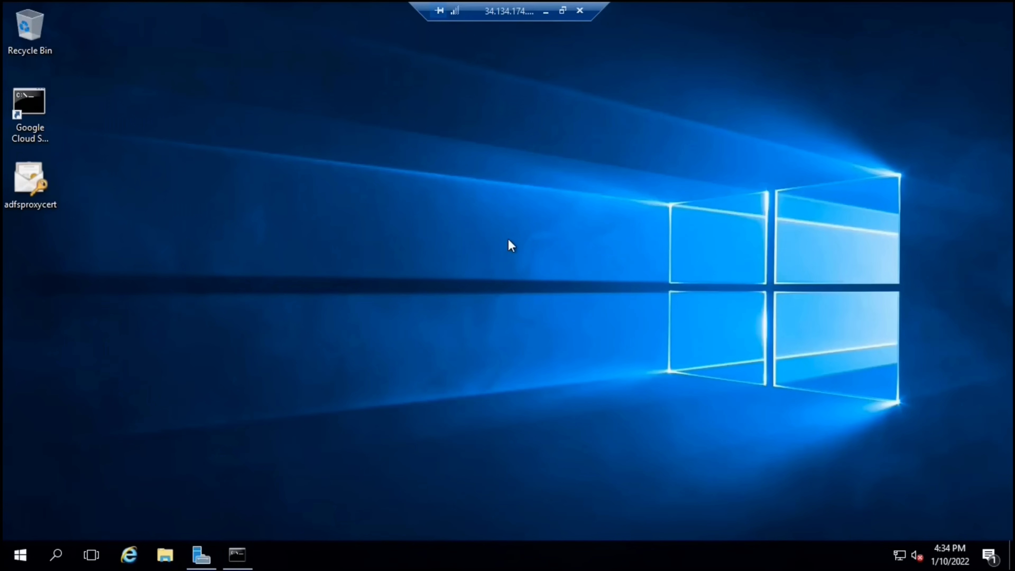
Start the Add Roles and Features Wizard in Server Manager and select the Remote Access role
{"action": "left_click", "coordinate": [200, 555]}
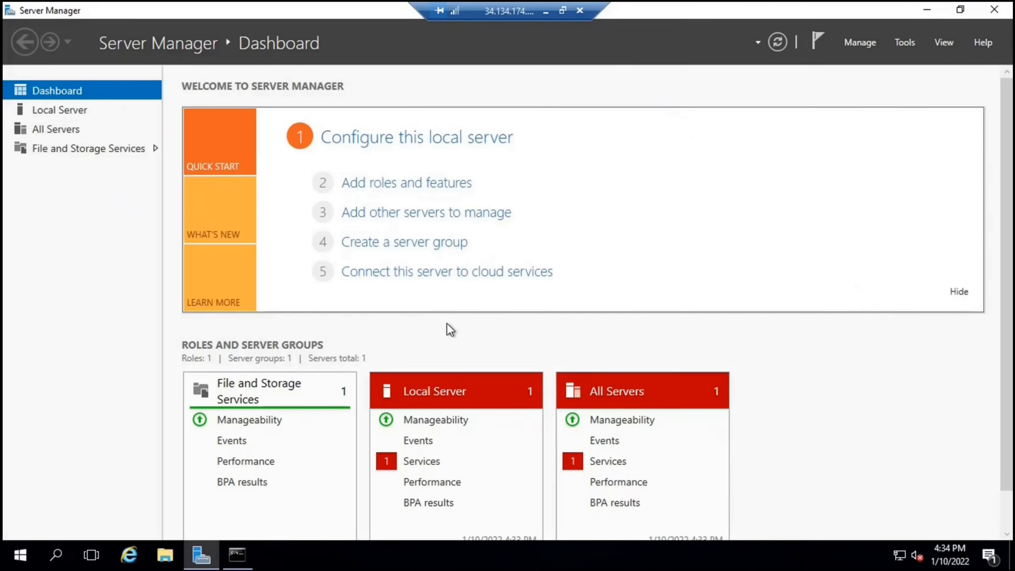
{"action": "left_click", "coordinate": [393, 186]}
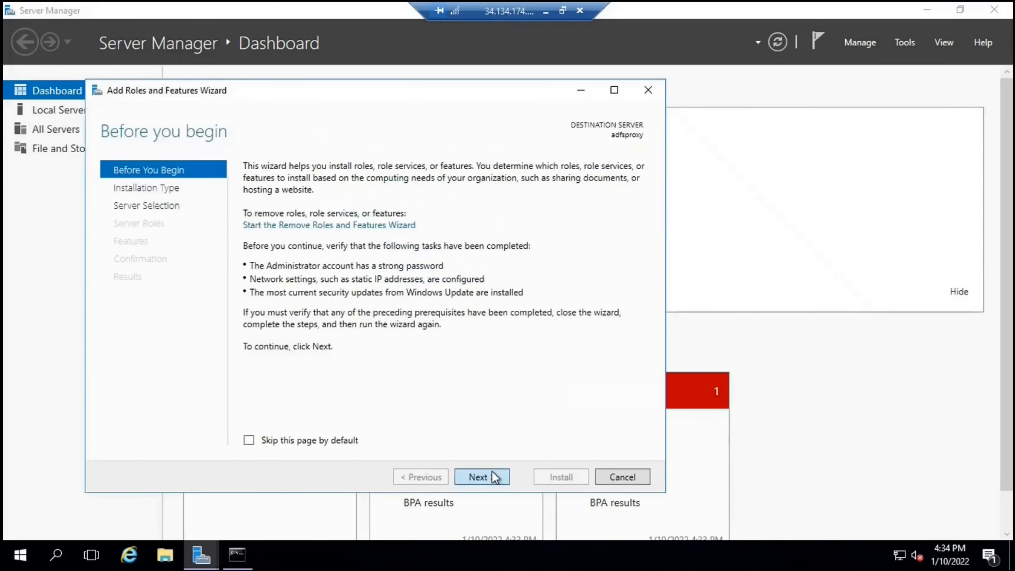
{"action": "left_click", "coordinate": [492, 472]}
{"action": "left_click", "coordinate": [492, 473]}
{"action": "left_click", "coordinate": [488, 477]}
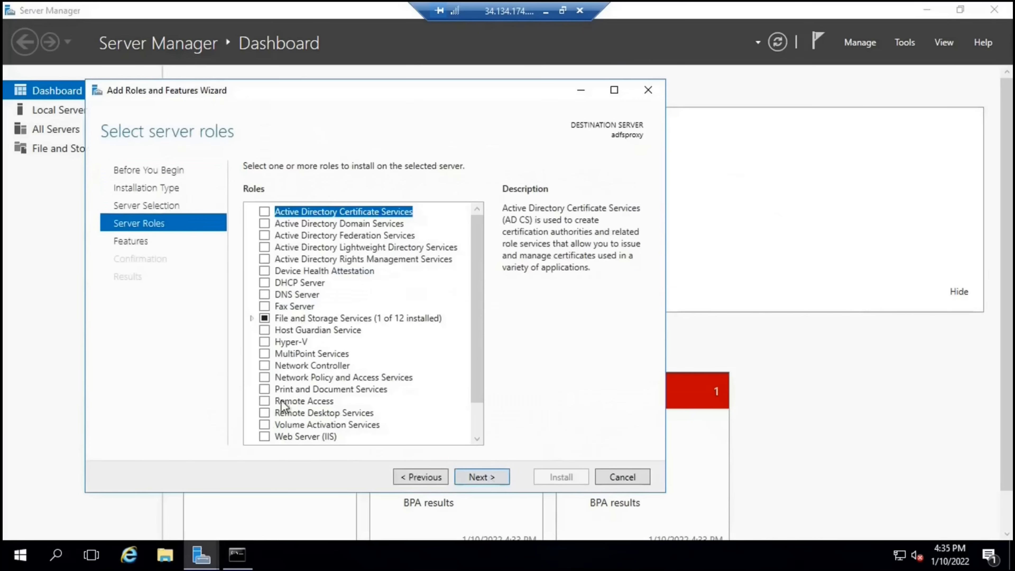
{"action": "left_click", "coordinate": [359, 401]}
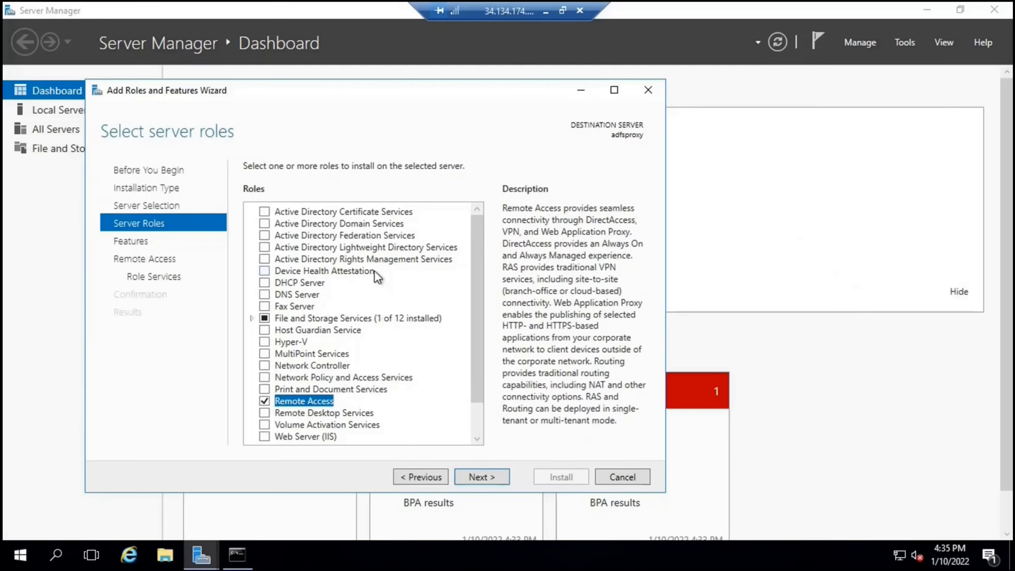
Tick the Web Application Proxy role service, add its management tools, and reach Confirmation
{"action": "left_click", "coordinate": [493, 476]}
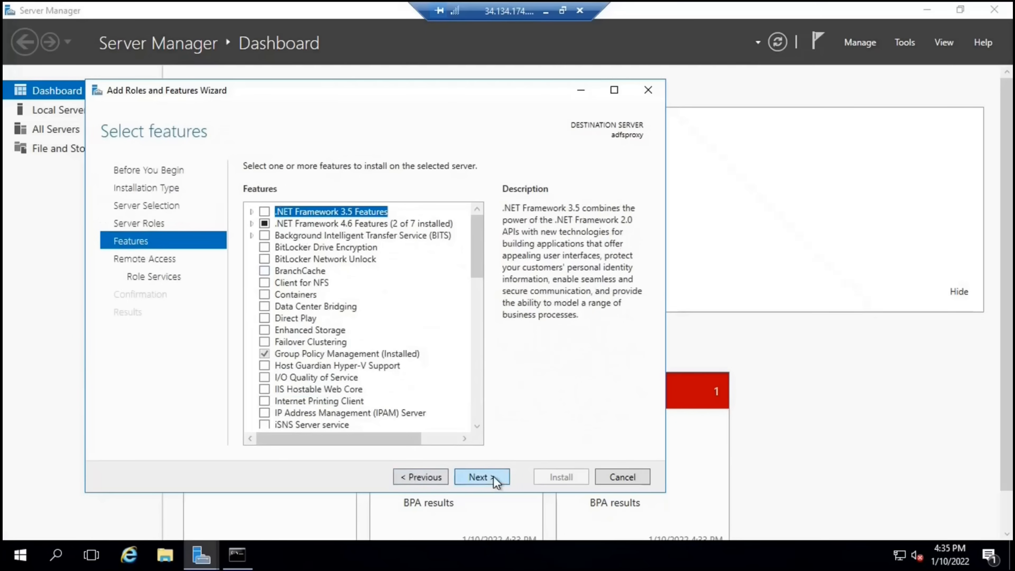
{"action": "left_click", "coordinate": [493, 476]}
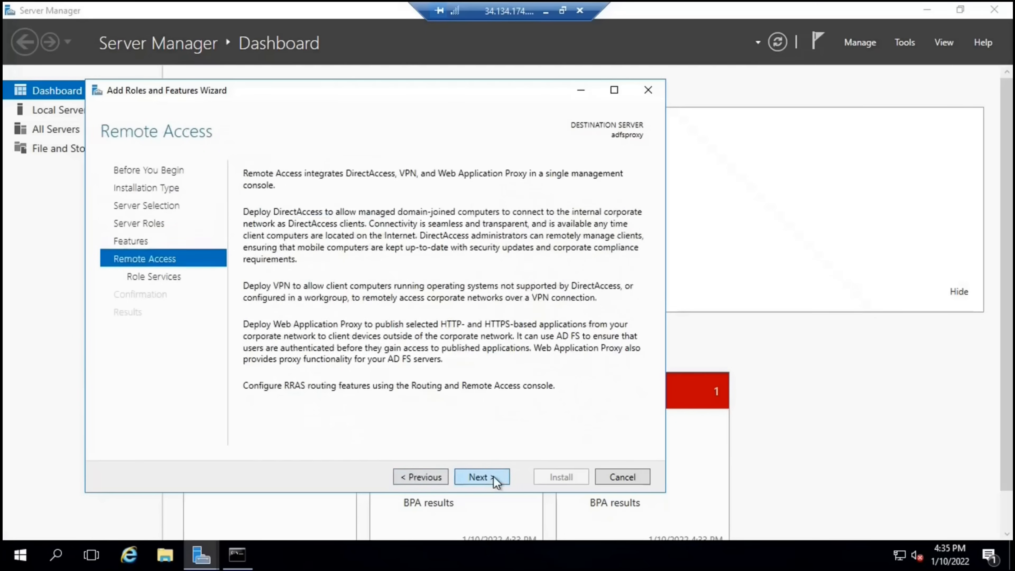
{"action": "left_click", "coordinate": [493, 476]}
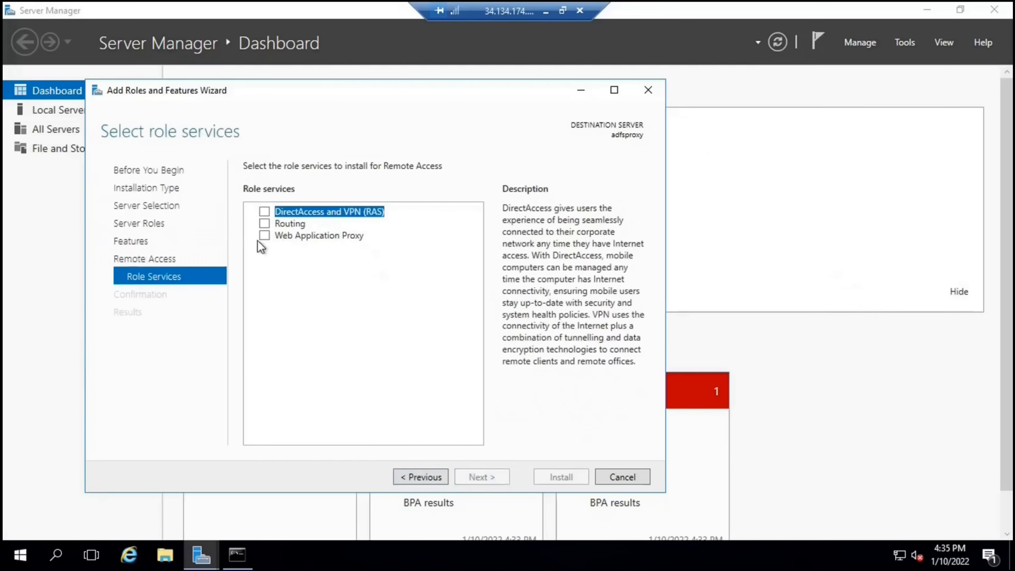
{"action": "left_click", "coordinate": [263, 235]}
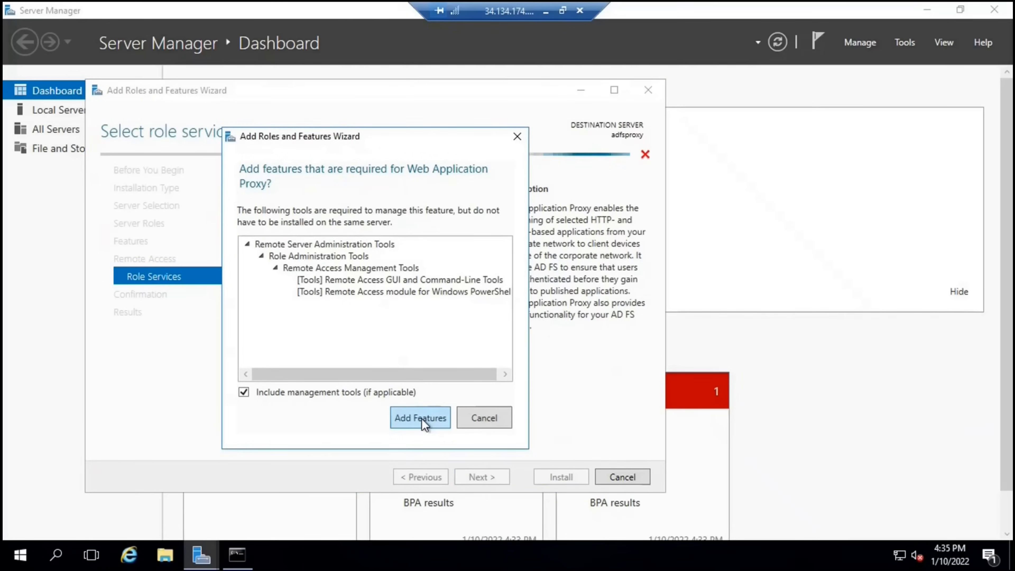
{"action": "left_click", "coordinate": [422, 418]}
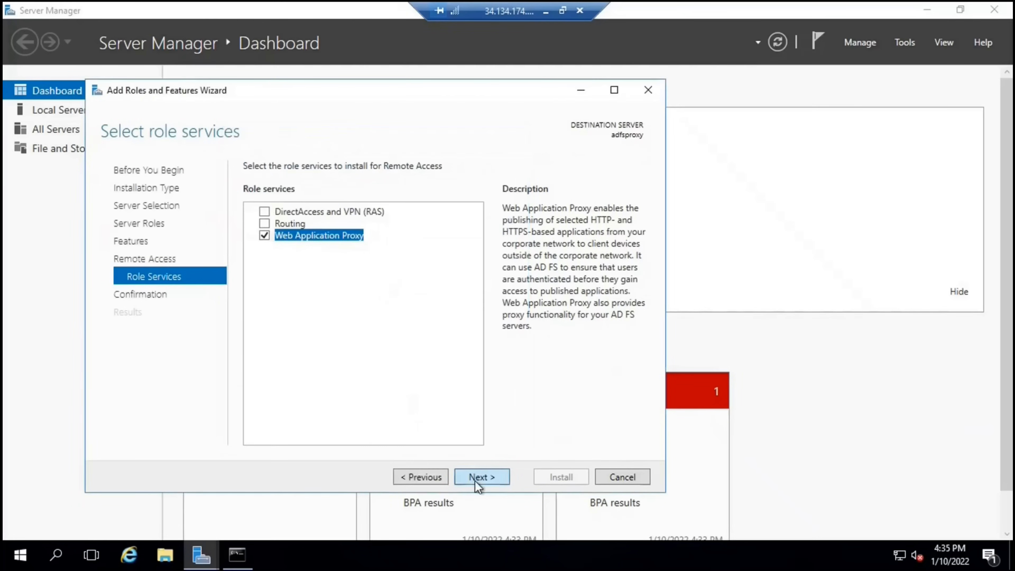
{"action": "left_click", "coordinate": [478, 477]}
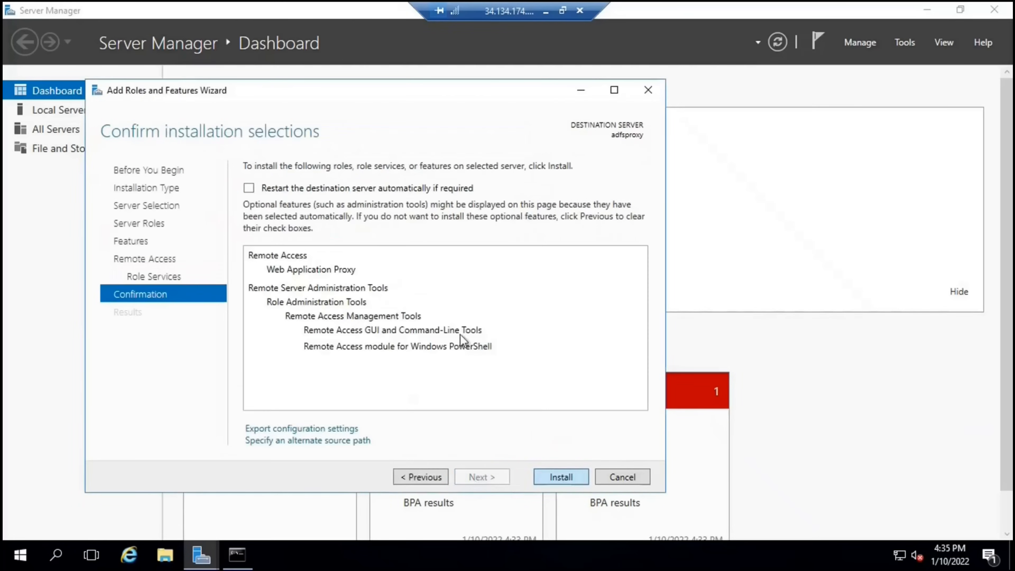
Install Web Application Proxy and the Remote Access management tools from the Confirmation page
{"action": "key", "text": "Return"}
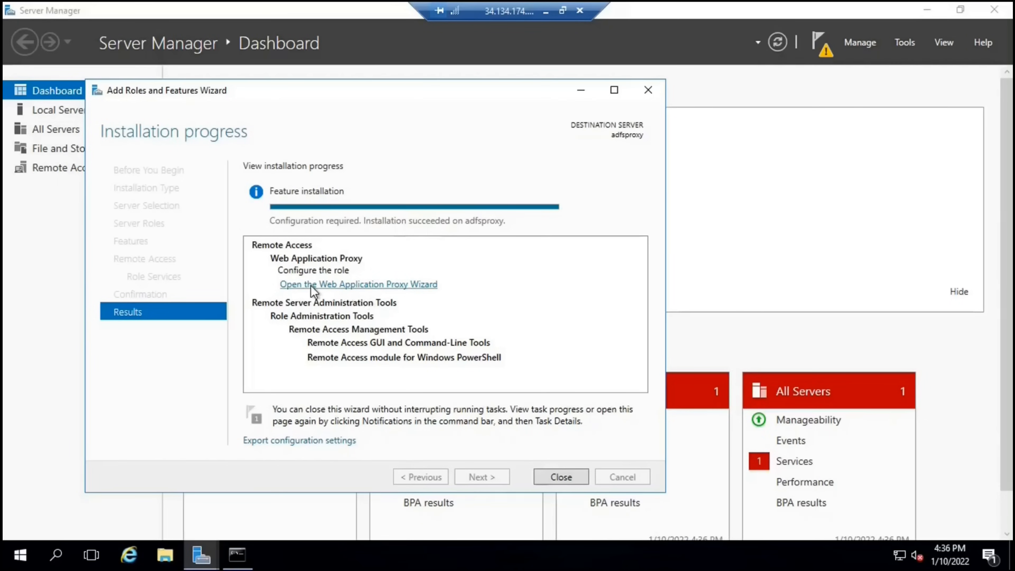
In the Web Application Proxy Wizard, enter federation service adfs.office365concepts.com and the administrator credentials
{"action": "left_click", "coordinate": [427, 286]}
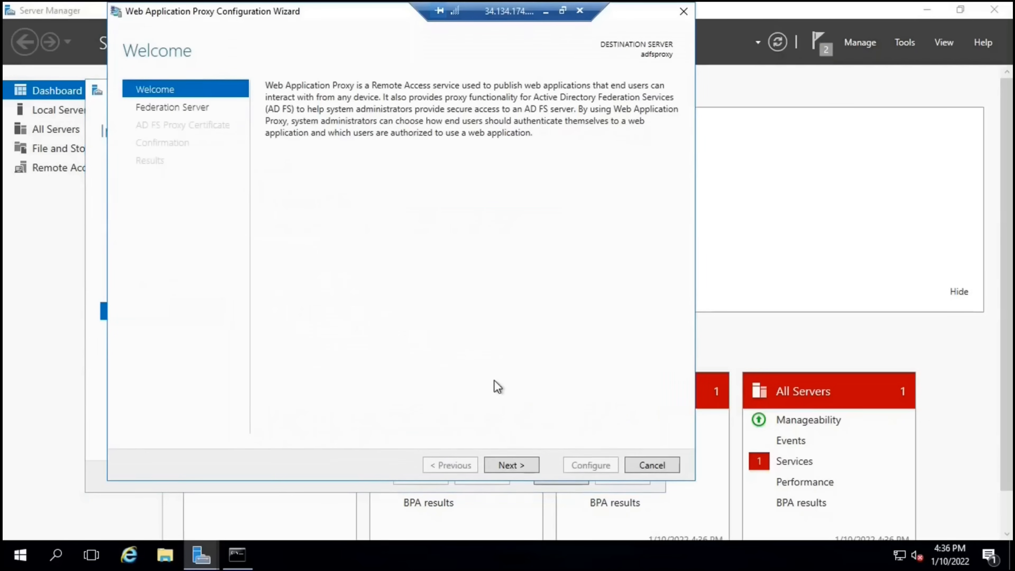
{"action": "left_click", "coordinate": [507, 464]}
{"action": "left_click_drag", "start_coordinate": [304, 18], "coordinate": [385, 109]}
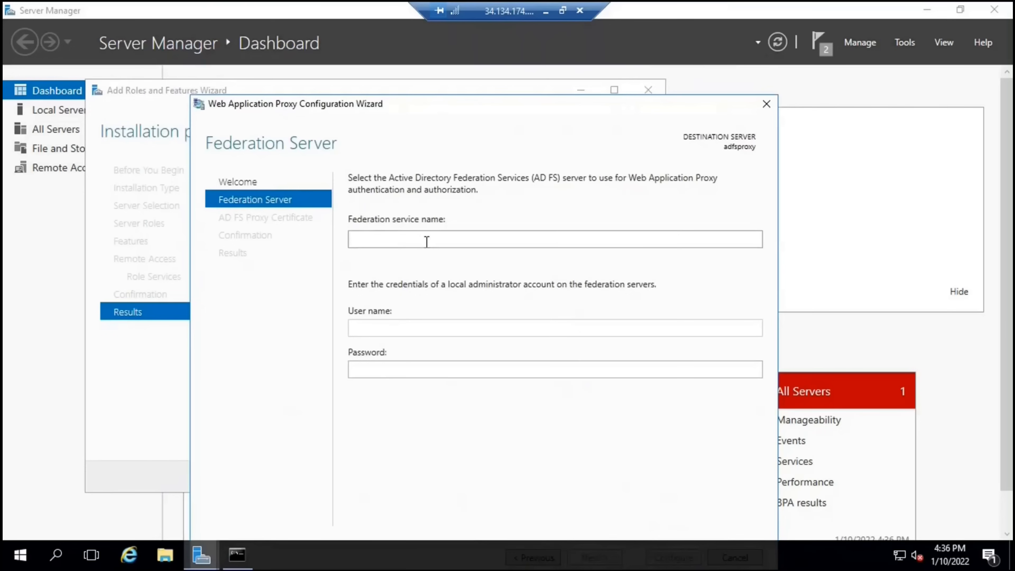
{"action": "type", "text": "adfs.office365concepts.com"}
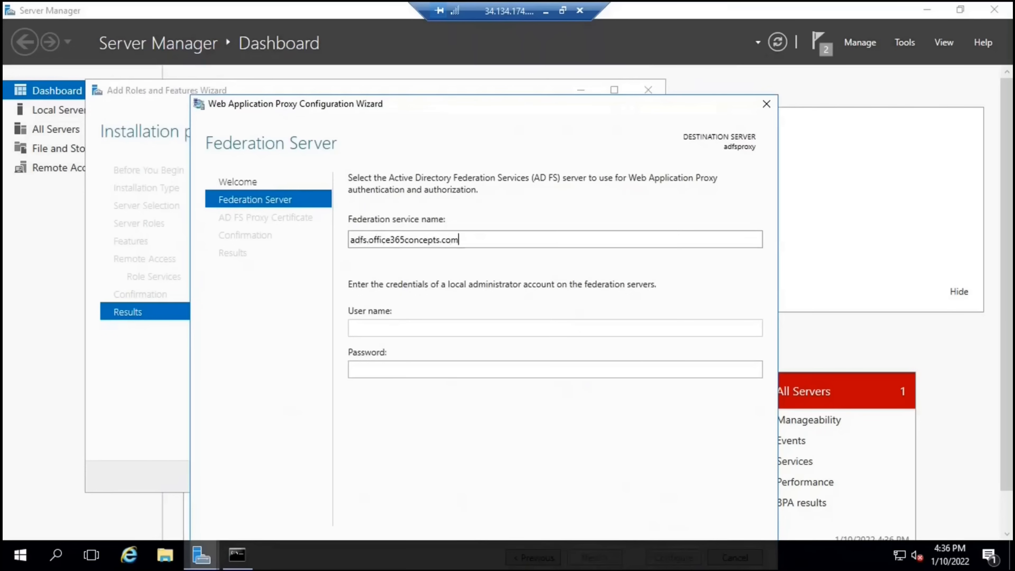
{"action": "left_click", "coordinate": [378, 328]}
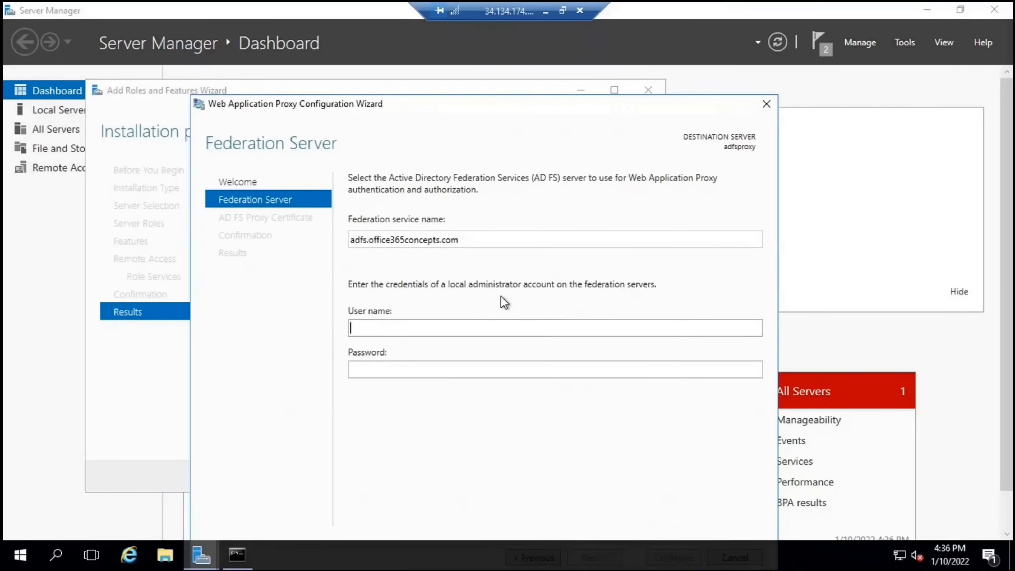
{"action": "type", "text": "administrator"}
{"action": "key", "text": "Tab"}
{"action": "type", "text": "********"}
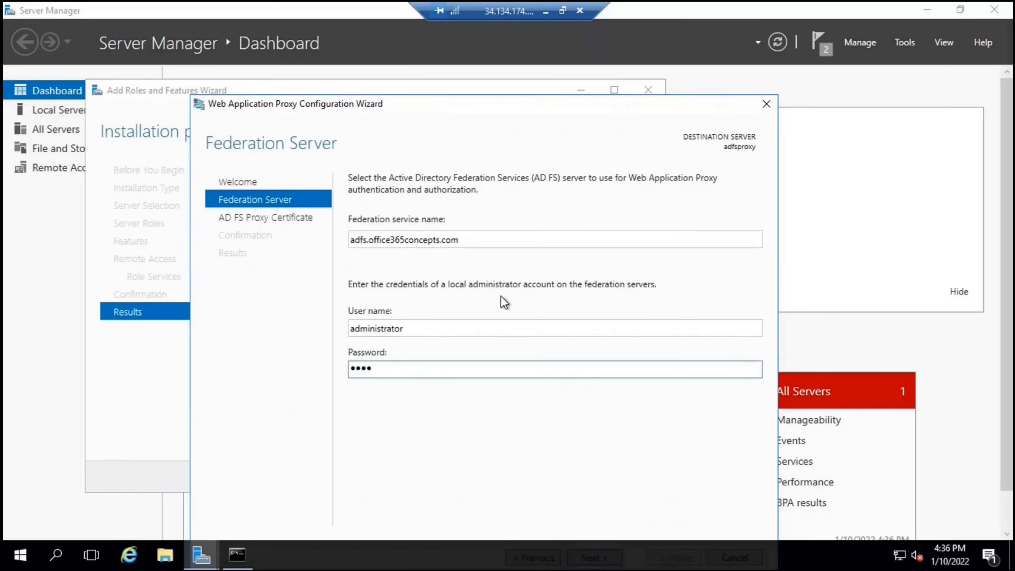
{"action": "left_click_drag", "start_coordinate": [565, 105], "coordinate": [566, 50]}
{"action": "left_click", "coordinate": [589, 500]}
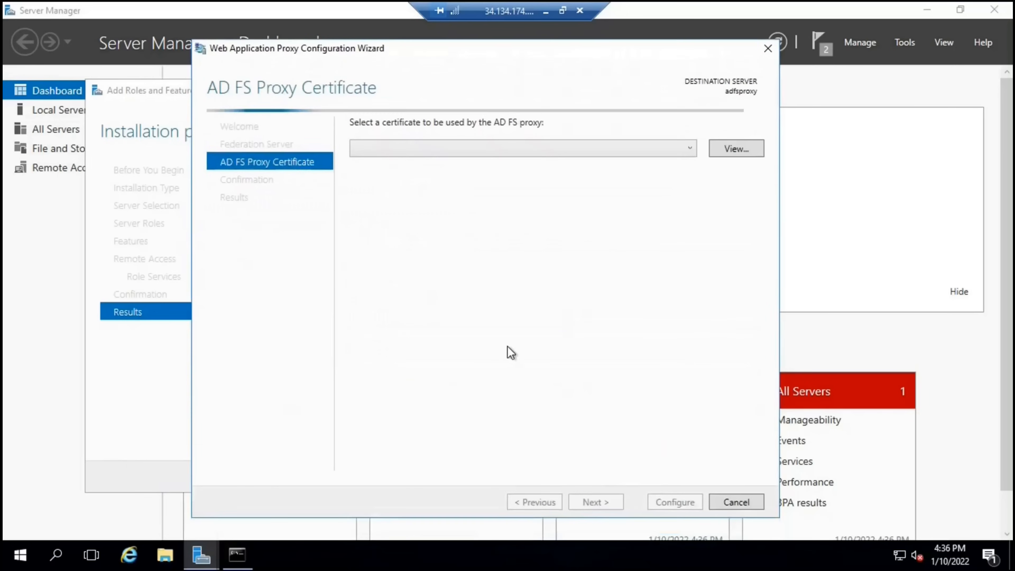
Select the adfs.office365concepts.com certificate as the proxy certificate and apply the configuration
{"action": "left_click", "coordinate": [686, 152]}
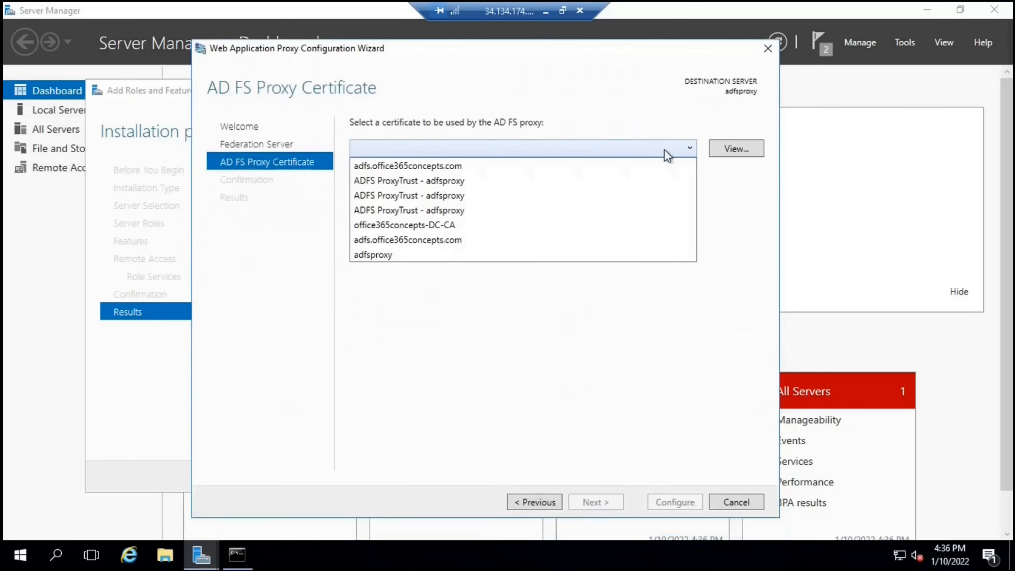
{"action": "left_click", "coordinate": [426, 165]}
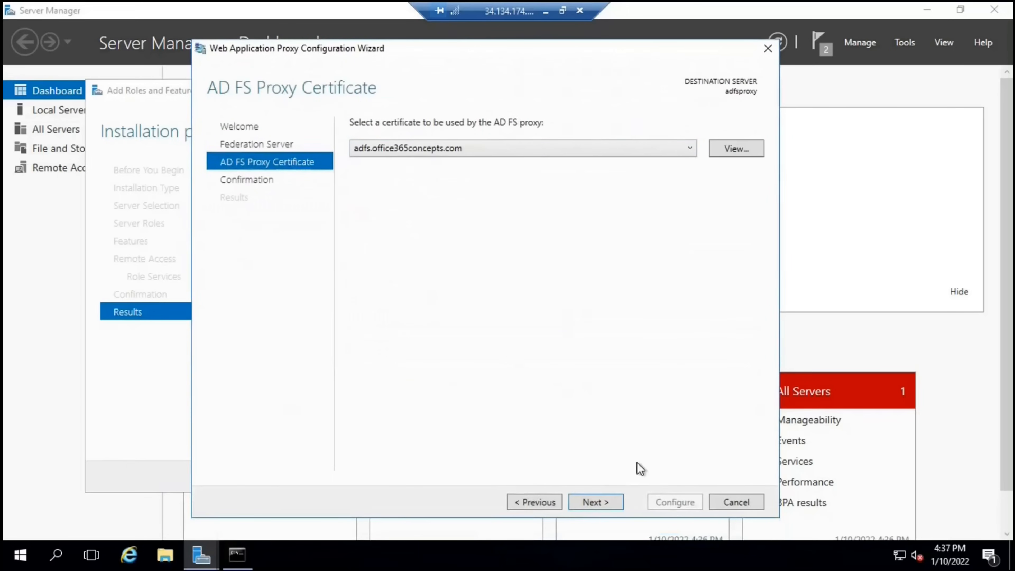
{"action": "key", "text": "Return"}
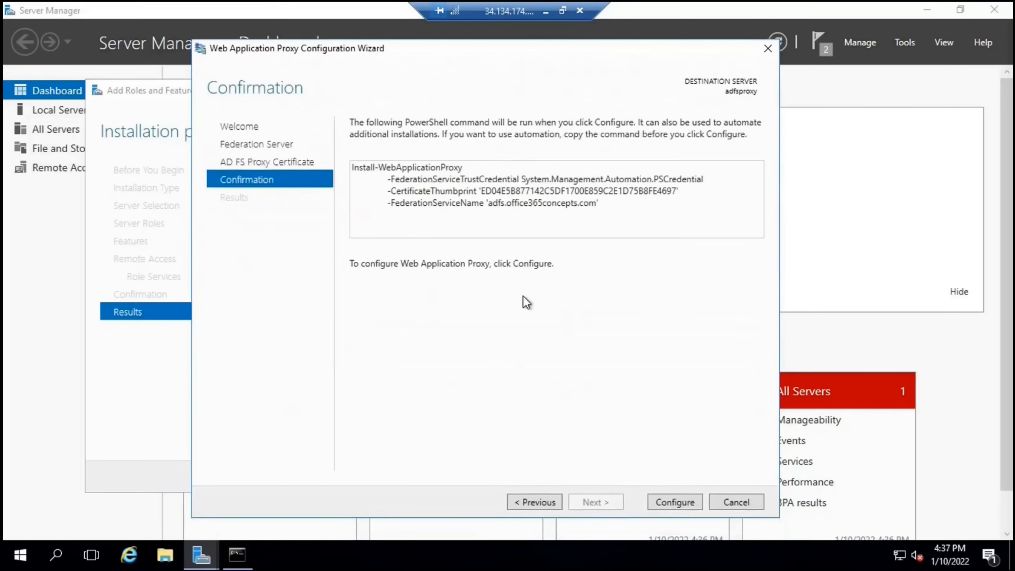
{"action": "left_click", "coordinate": [671, 501]}
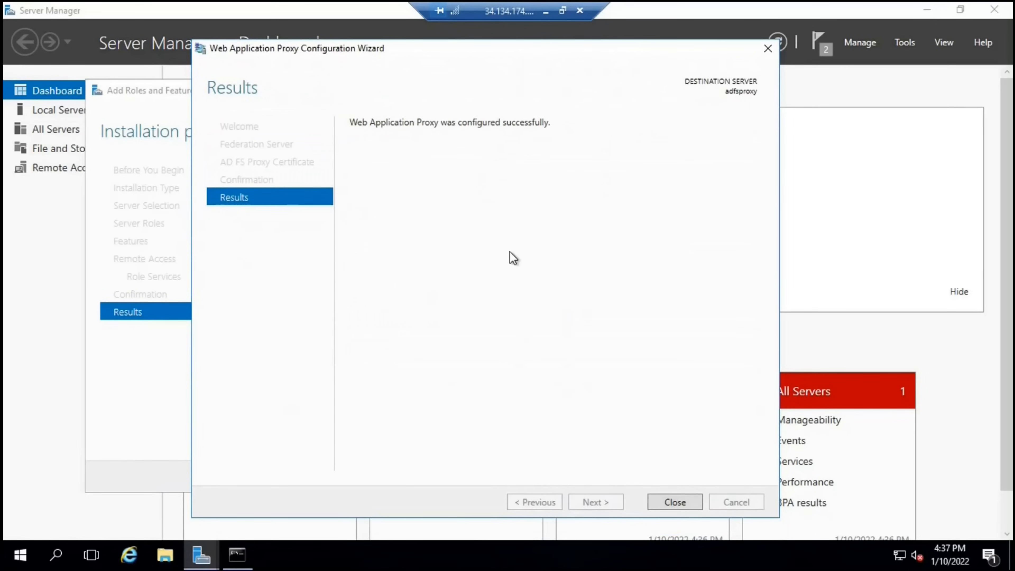
Close the finished configuration wizard and launch the Publish New Application Wizard from Tasks
{"action": "left_click", "coordinate": [659, 505]}
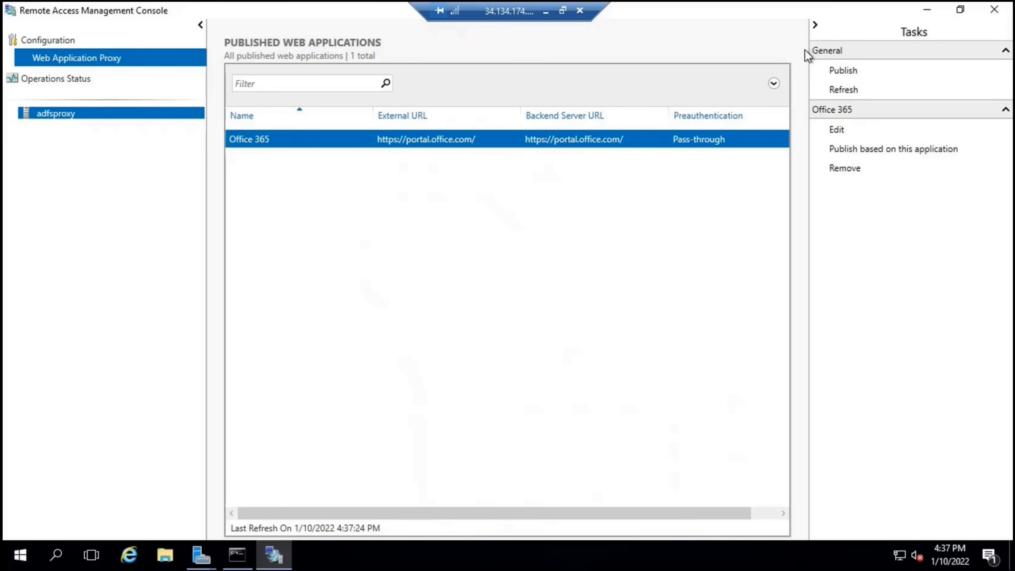
{"action": "left_click", "coordinate": [855, 71]}
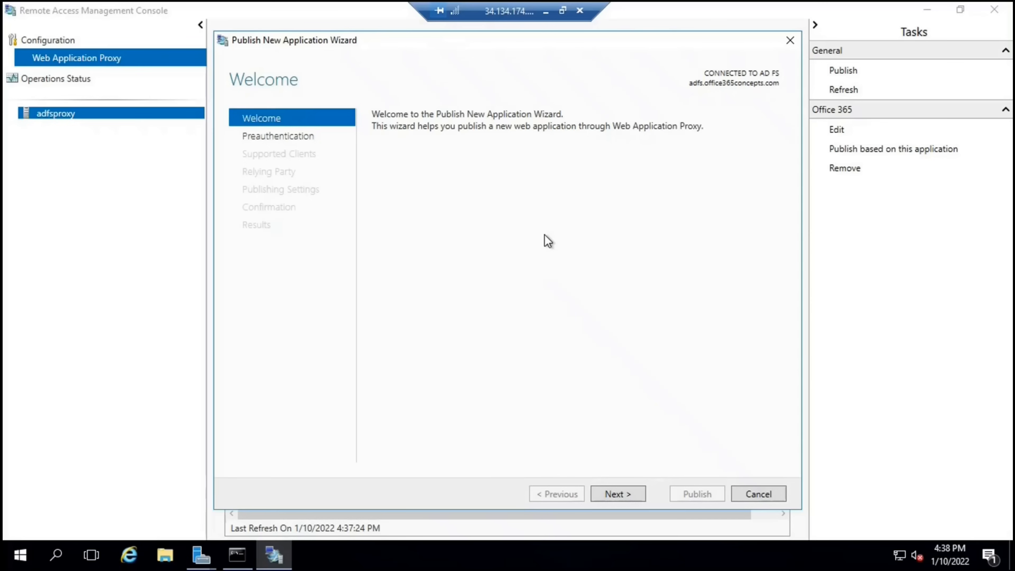
{"action": "left_click", "coordinate": [636, 494]}
{"action": "left_click", "coordinate": [377, 213]}
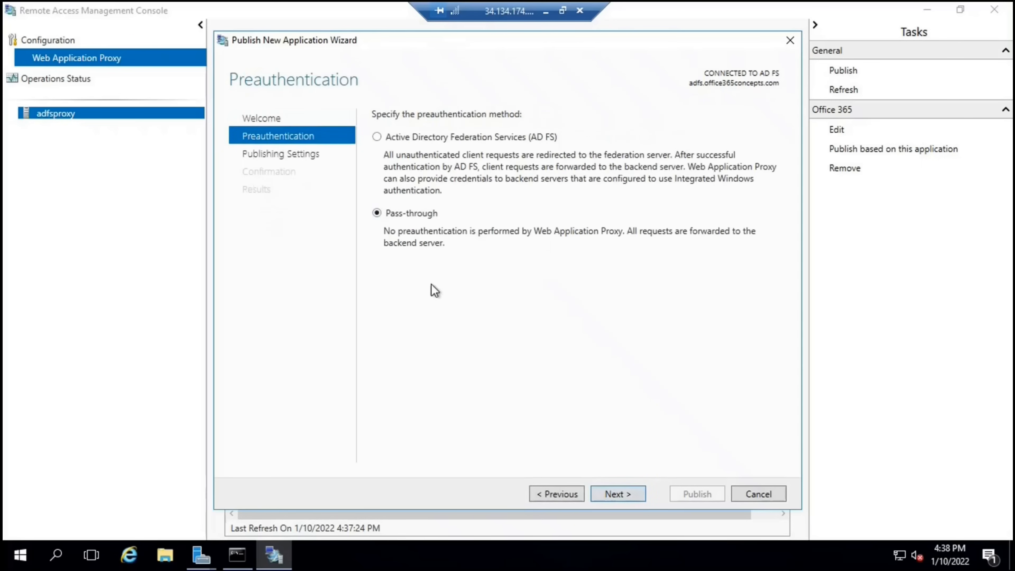
{"action": "left_click", "coordinate": [638, 493]}
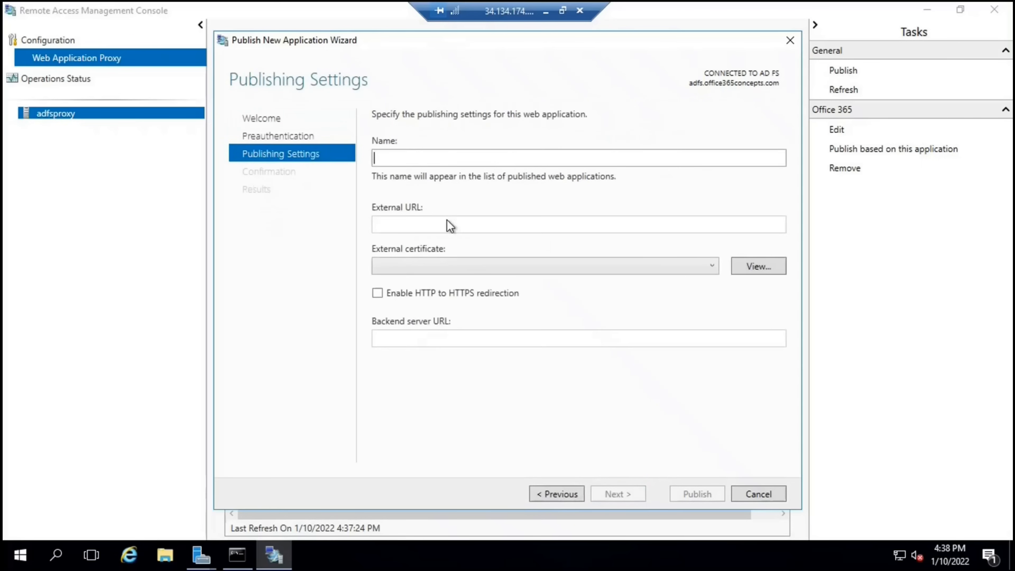
{"action": "left_click", "coordinate": [405, 155]}
{"action": "type", "text": "test application"}
{"action": "key", "text": "Tab"}
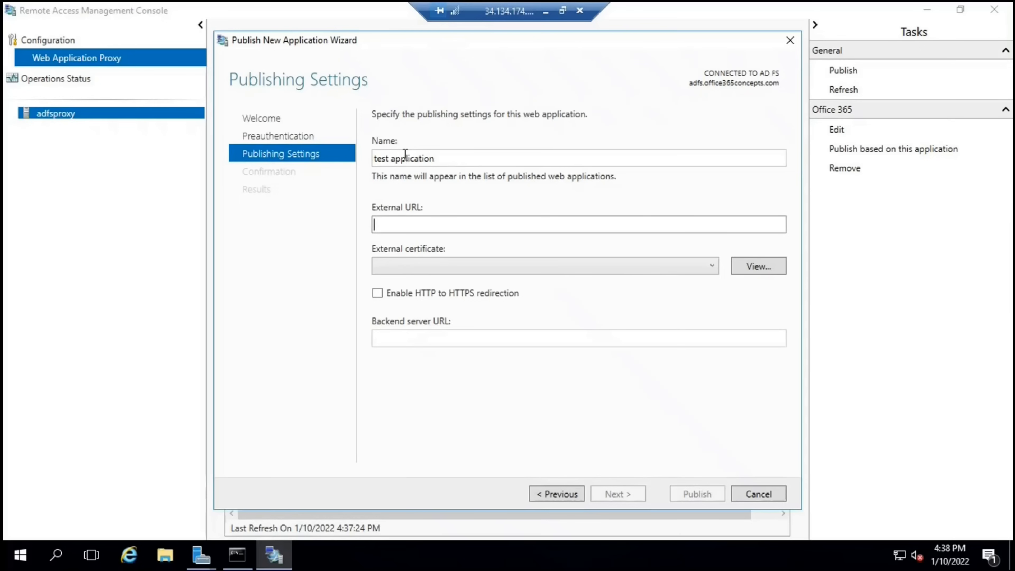
{"action": "type", "text": "https://login.microsoftonline.com"}
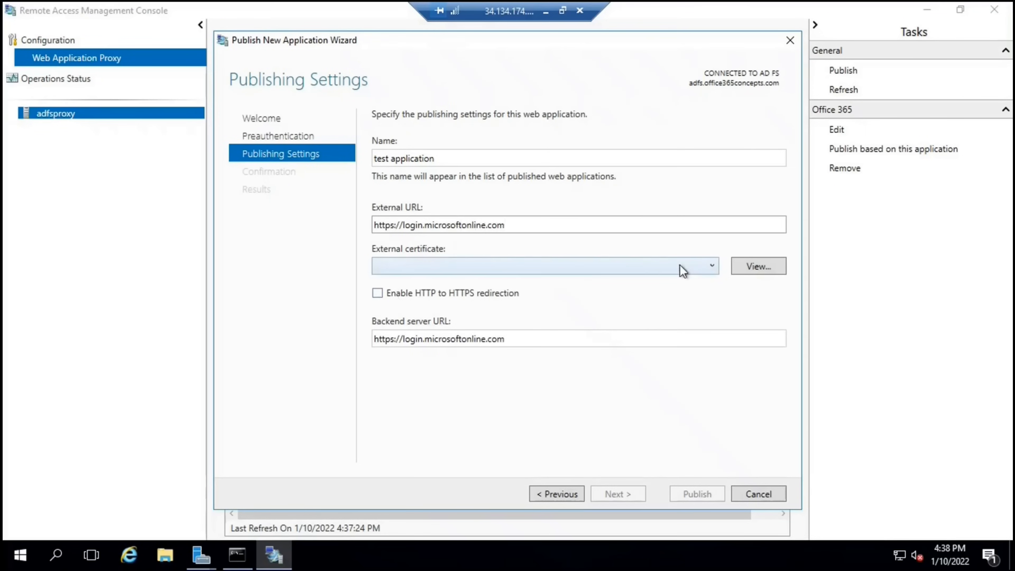
{"action": "left_click", "coordinate": [711, 266]}
{"action": "left_click", "coordinate": [423, 285]}
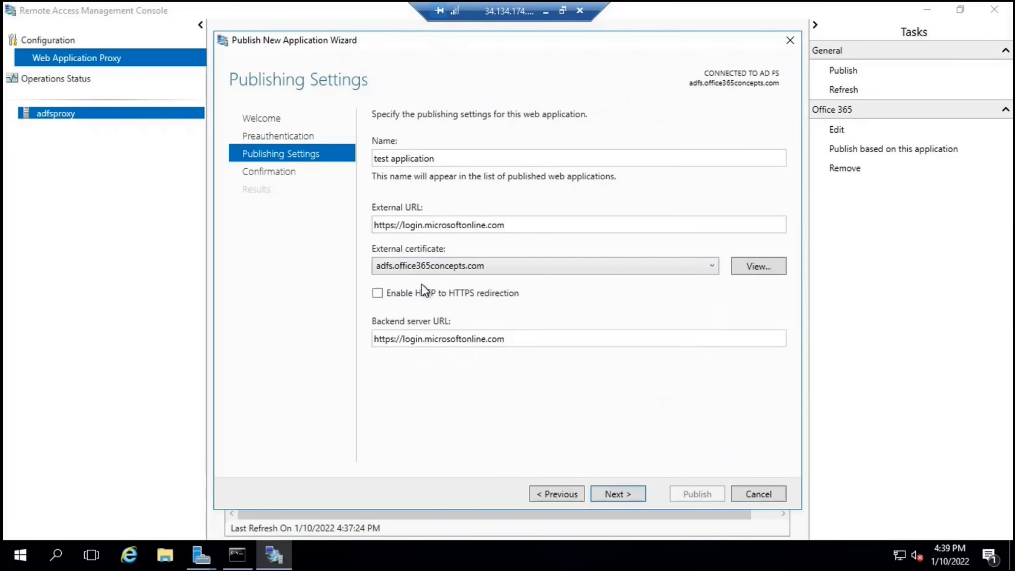
{"action": "left_click", "coordinate": [622, 497]}
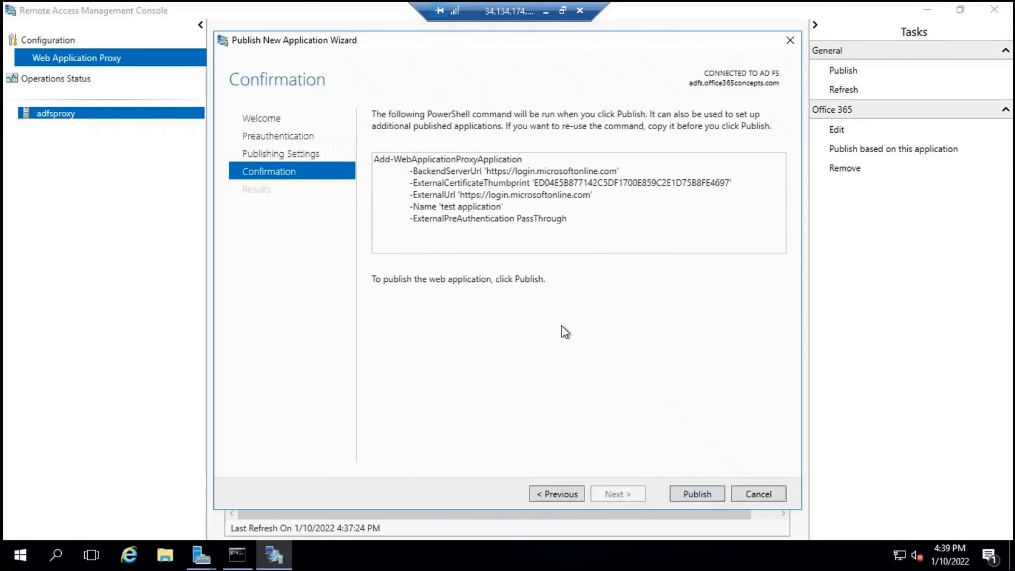
Cancel the test publication and show adfsproxy's Operations Status, all components Working
{"action": "left_click", "coordinate": [756, 496]}
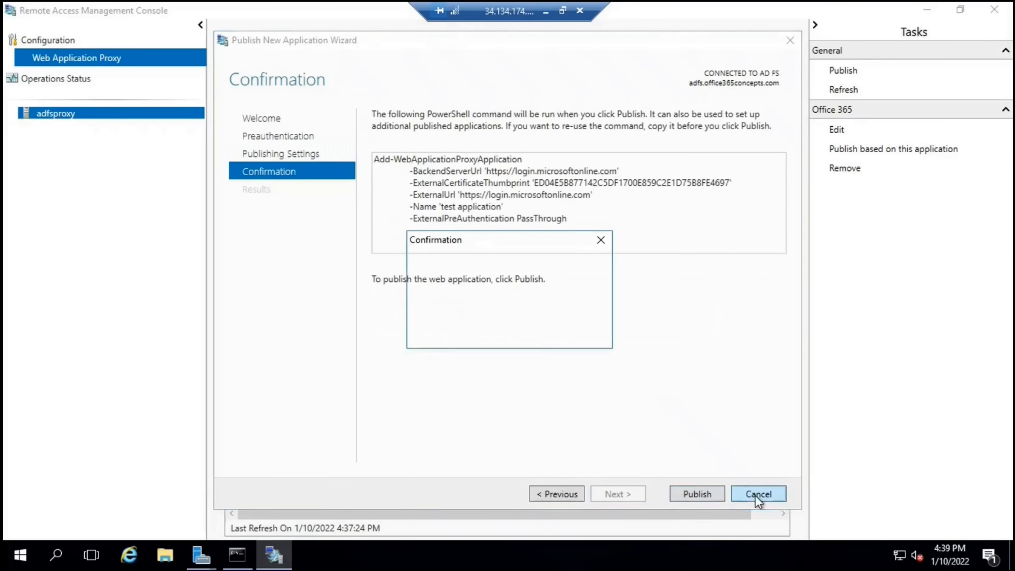
{"action": "left_click", "coordinate": [508, 325]}
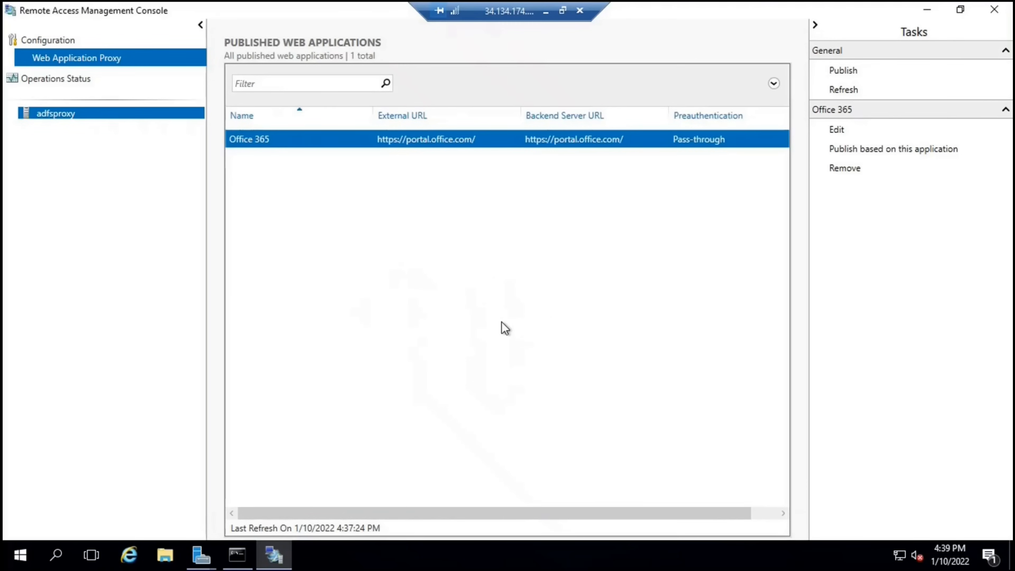
{"action": "left_click", "coordinate": [72, 80]}
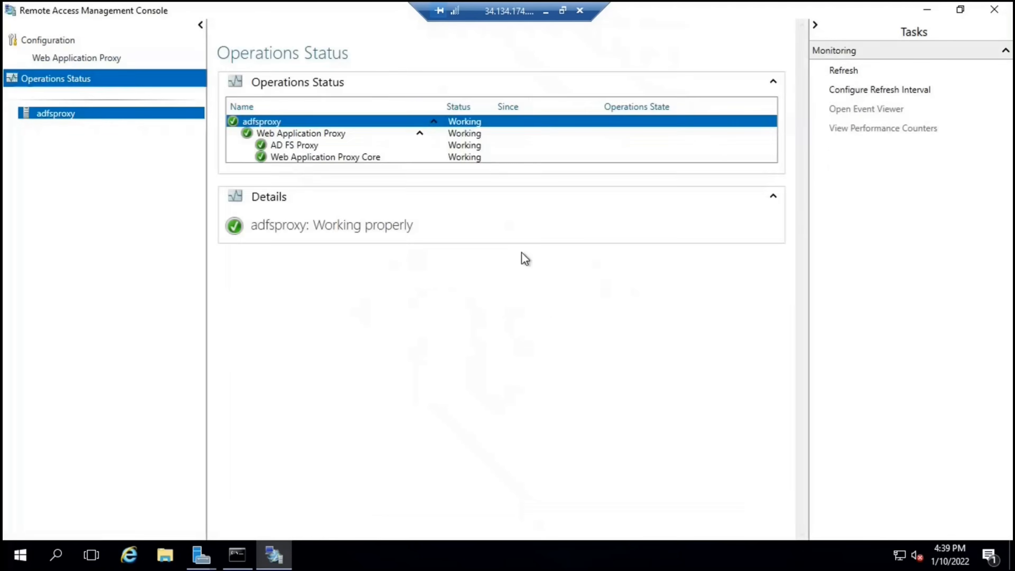